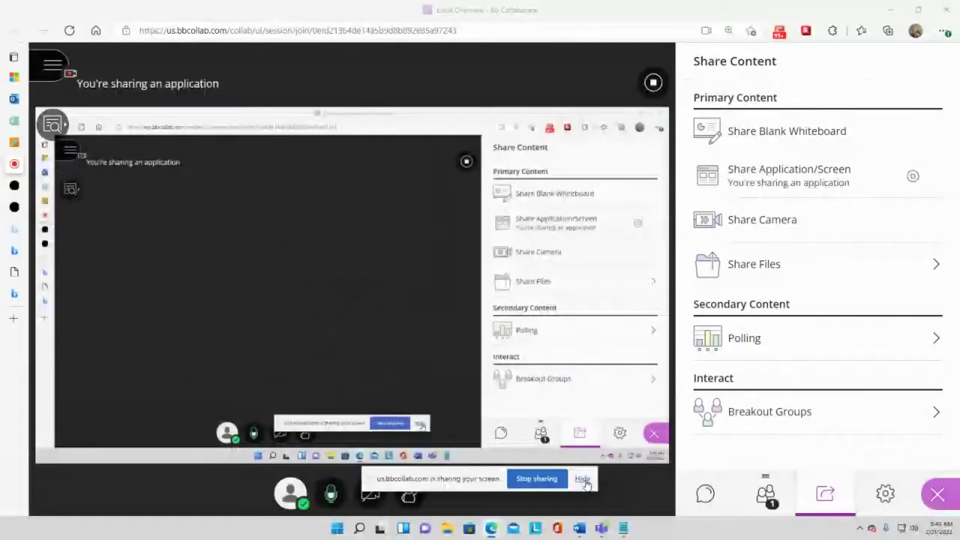
Step: Dismiss the sharing notice and close the Excel Overview event details to show the Sessions list
click(579, 478)
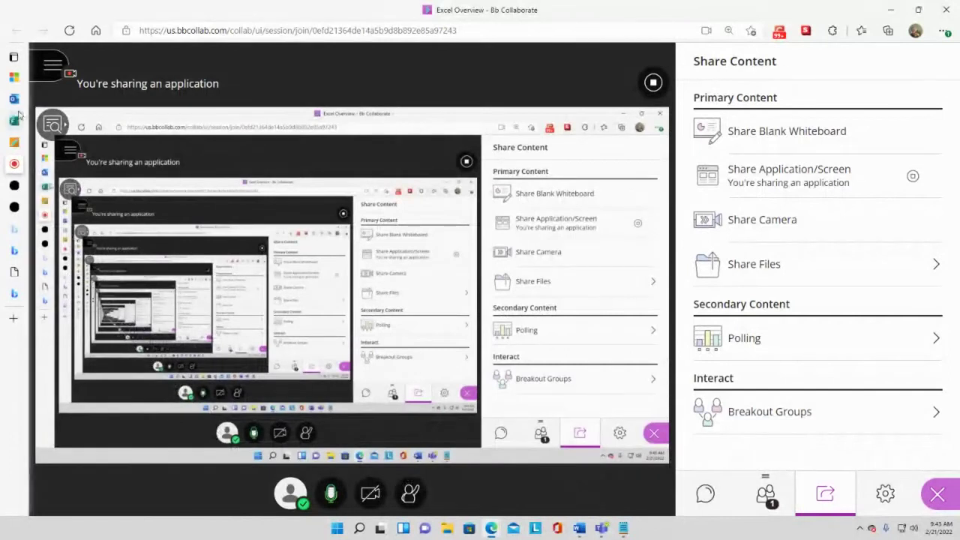
click(30, 143)
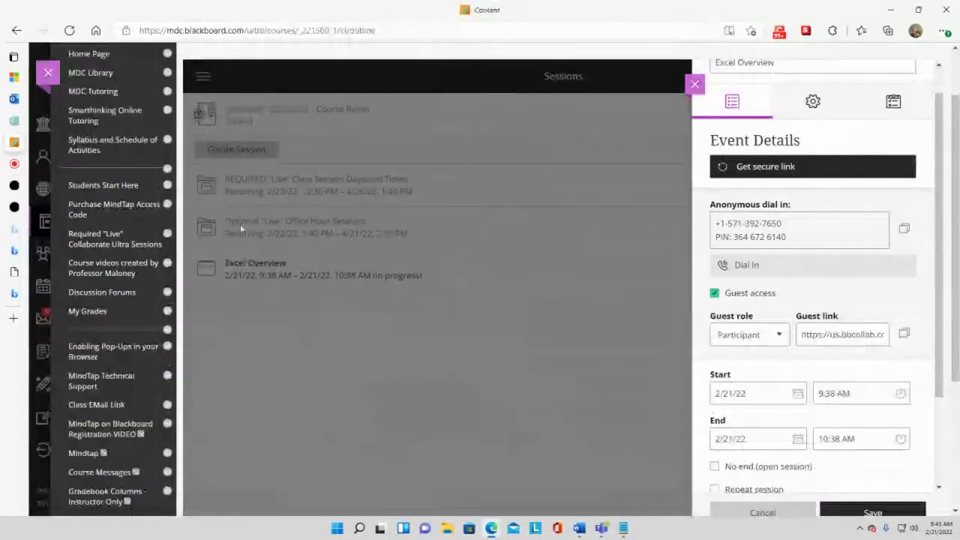
click(694, 84)
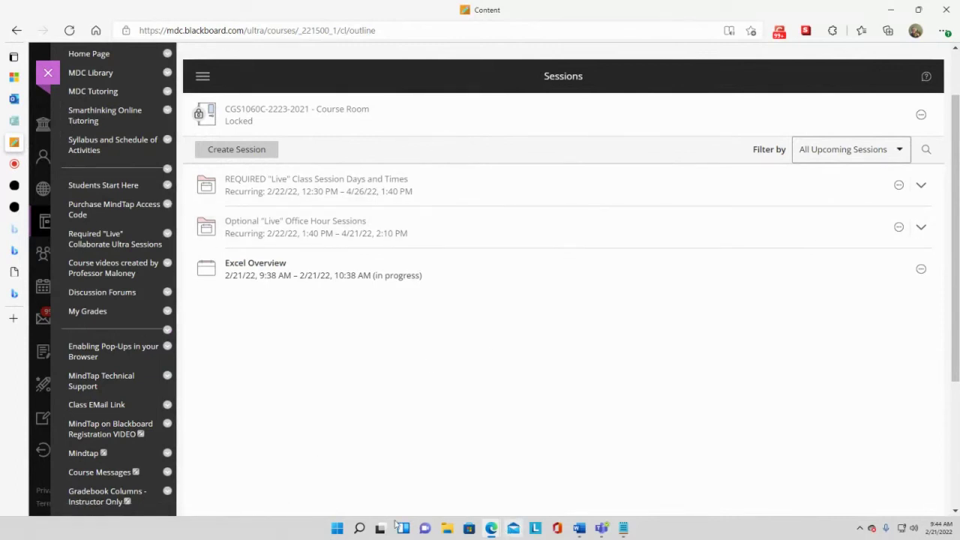
Step: Search the Start menu for 'excel' and launch the Excel app
click(337, 530)
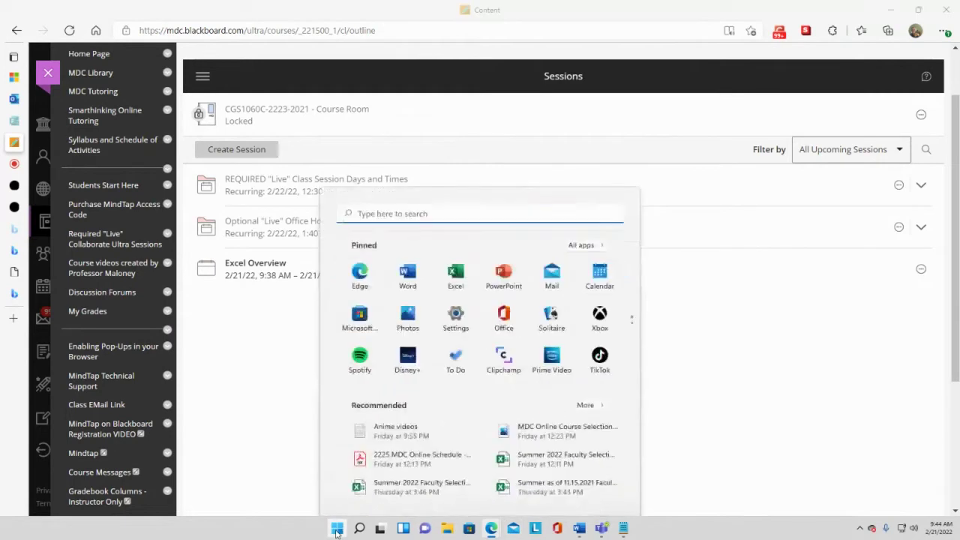
text(excel)
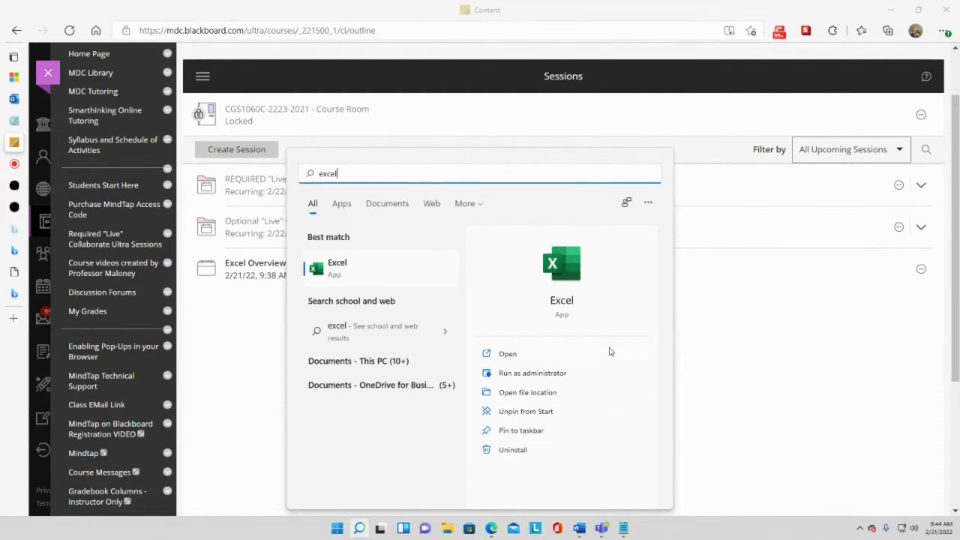
click(563, 267)
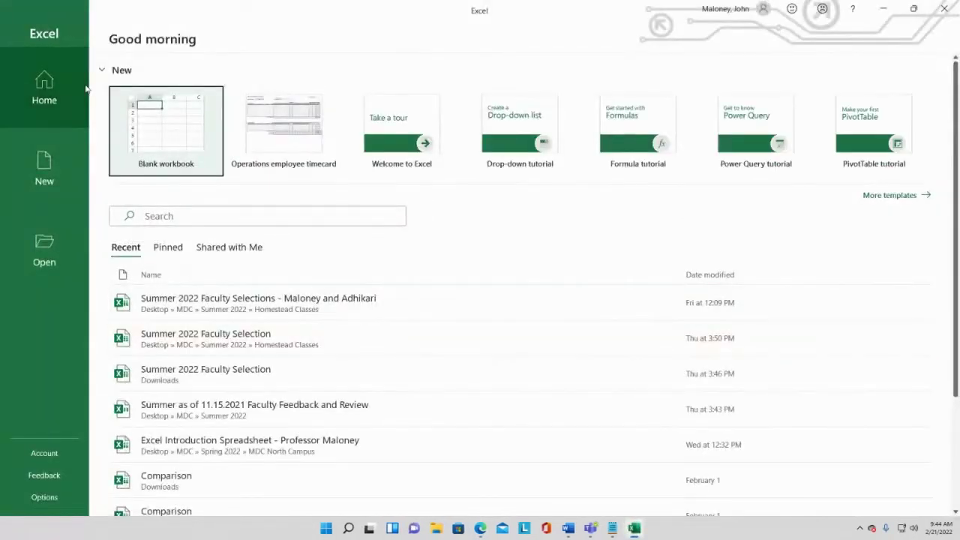
Step: Create a blank workbook and select cells D3, E8, D12, E9, I8, I4, G4, H12, L12, L6 and O8
click(152, 128)
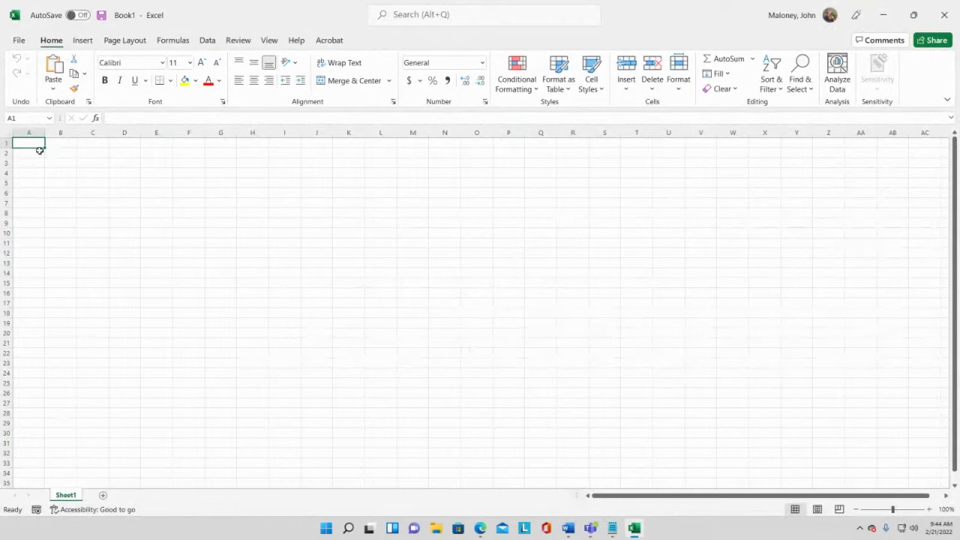
click(136, 163)
click(154, 209)
click(128, 255)
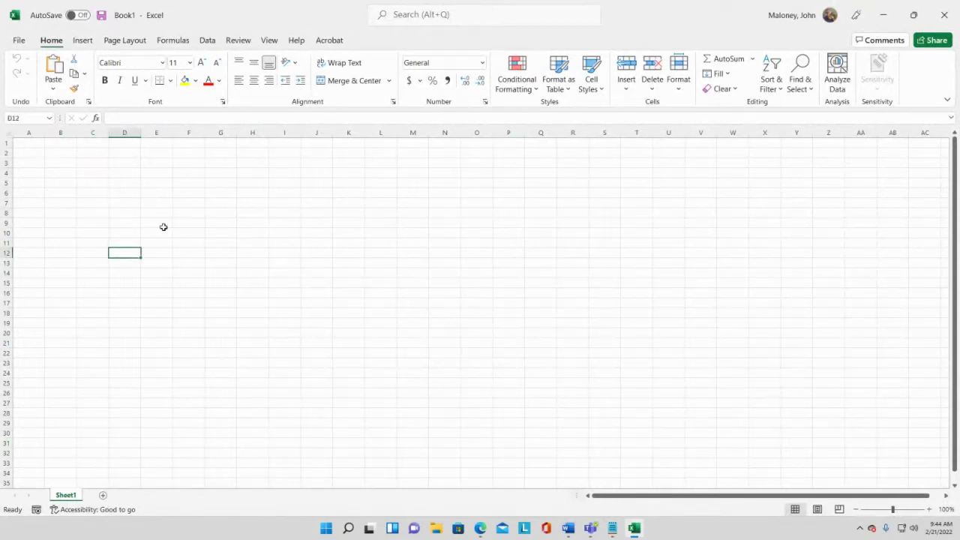
click(163, 228)
click(298, 212)
click(276, 174)
click(233, 174)
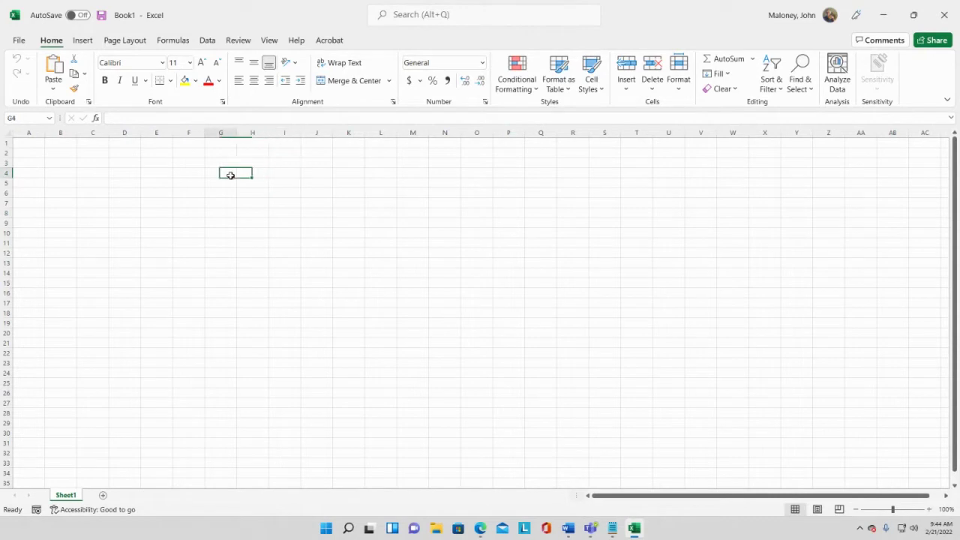
click(240, 252)
click(377, 252)
click(387, 191)
click(486, 216)
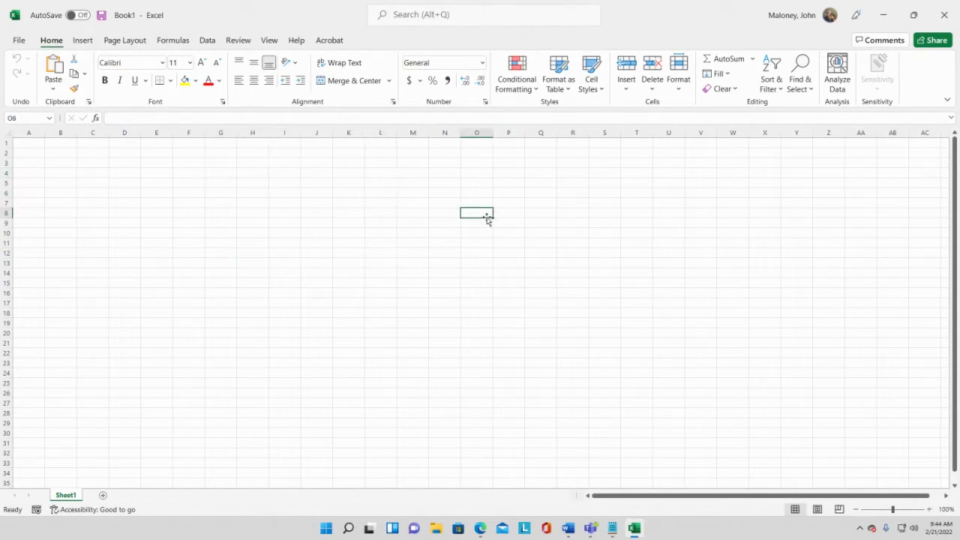
Step: Select whole columns A, E, G and Z in turn
click(30, 133)
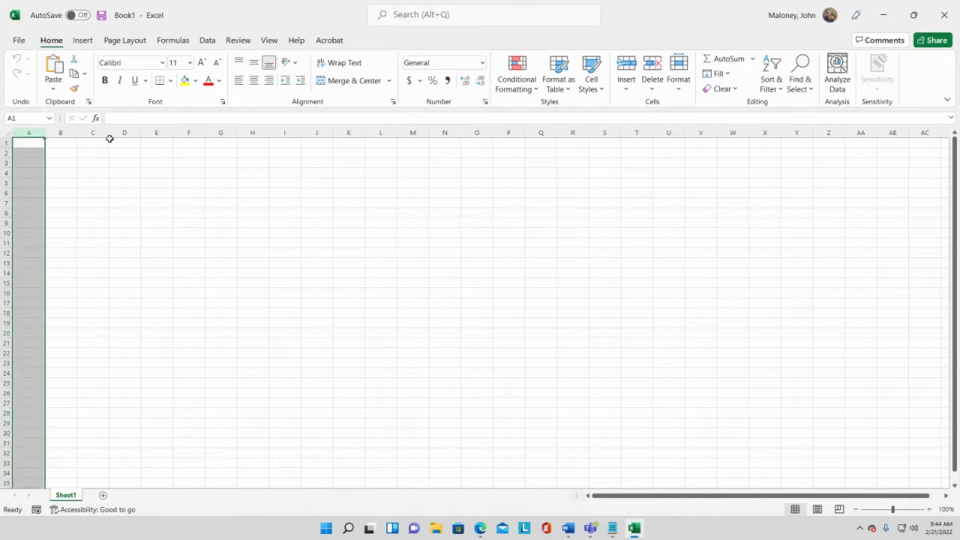
click(156, 133)
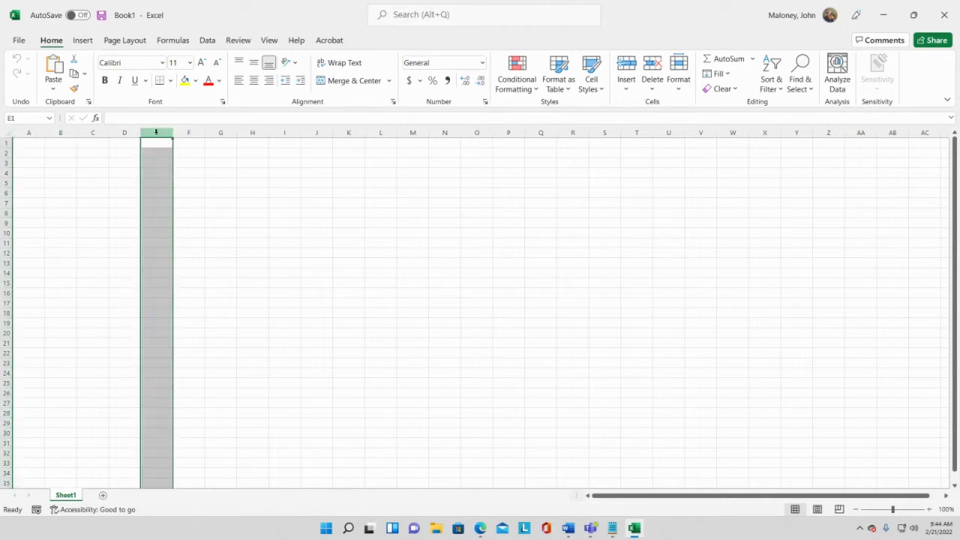
click(221, 132)
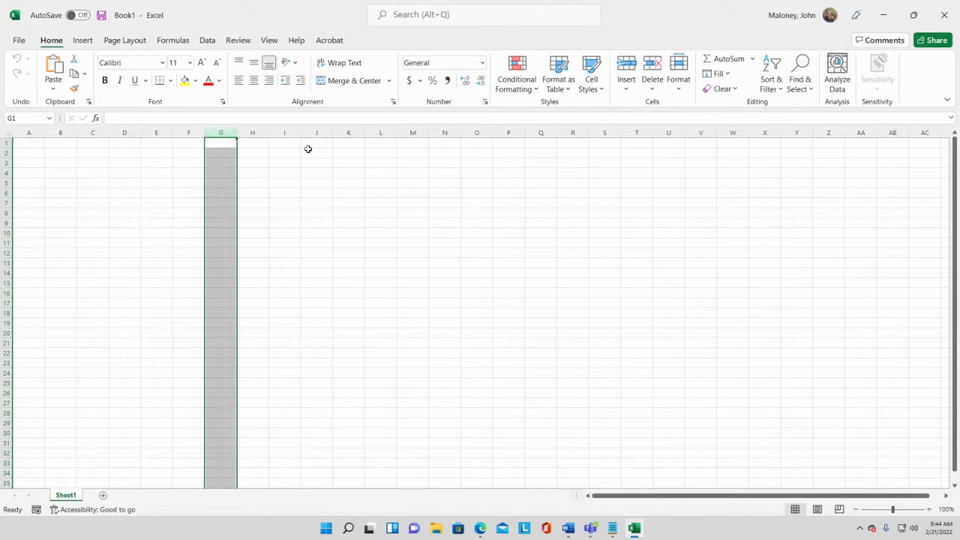
click(827, 133)
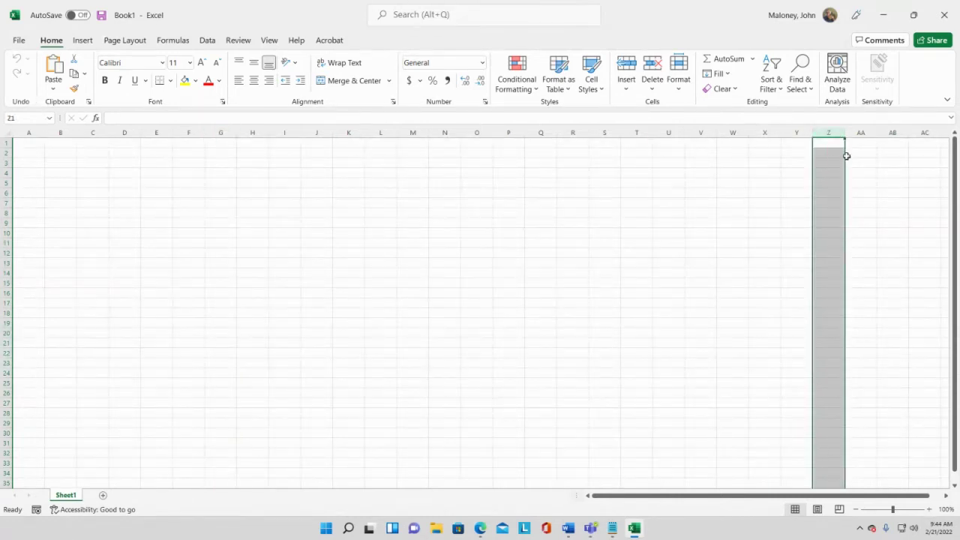
click(861, 133)
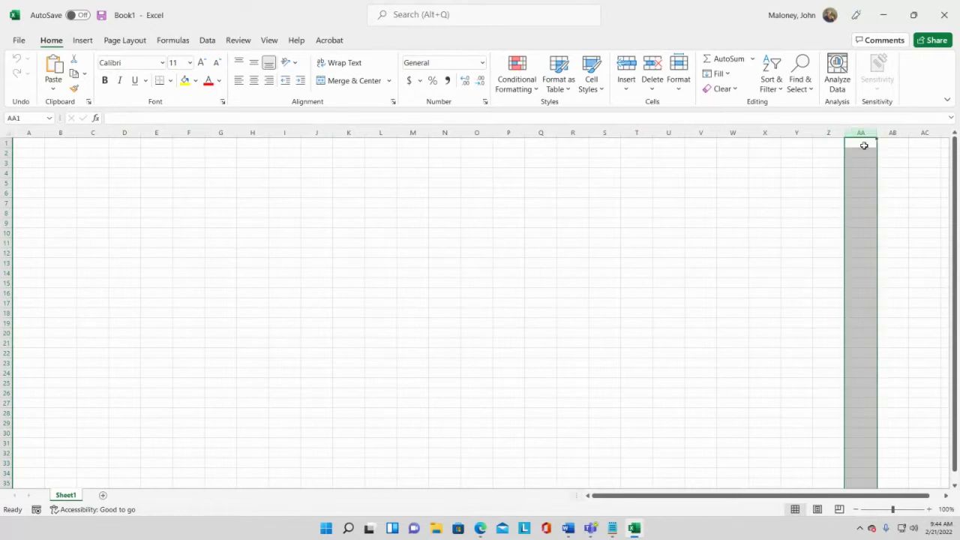
key(Right)
key(Right)
key(Right)
key(Right)
key(Right)
key(Right)
key(Right)
key(Right)
key(Right)
key(Right)
key(Right)
key(Right)
key(Right)
key(Right)
key(Right)
key(Right)
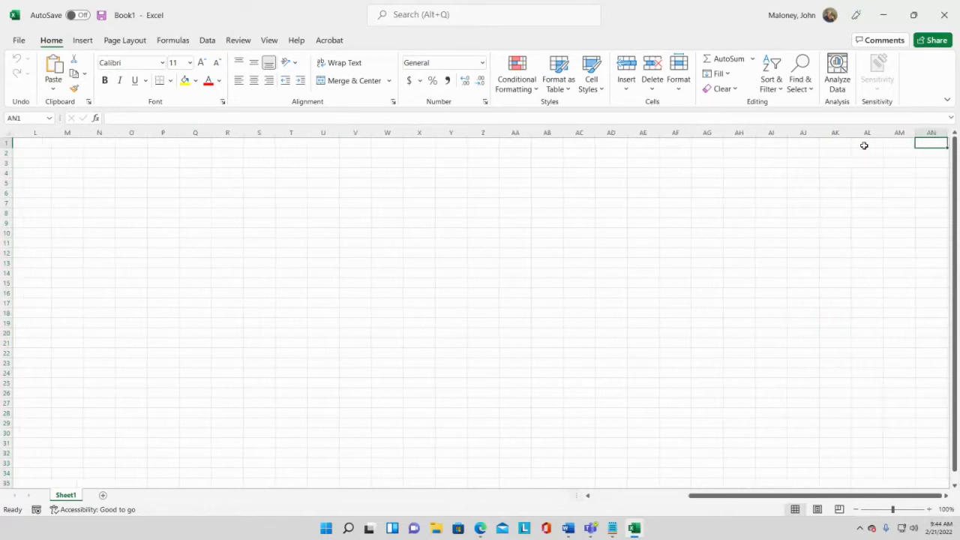
key(Right)
key(Right)
key(Right)
key(Right)
key(Right)
key(Right)
key(Right)
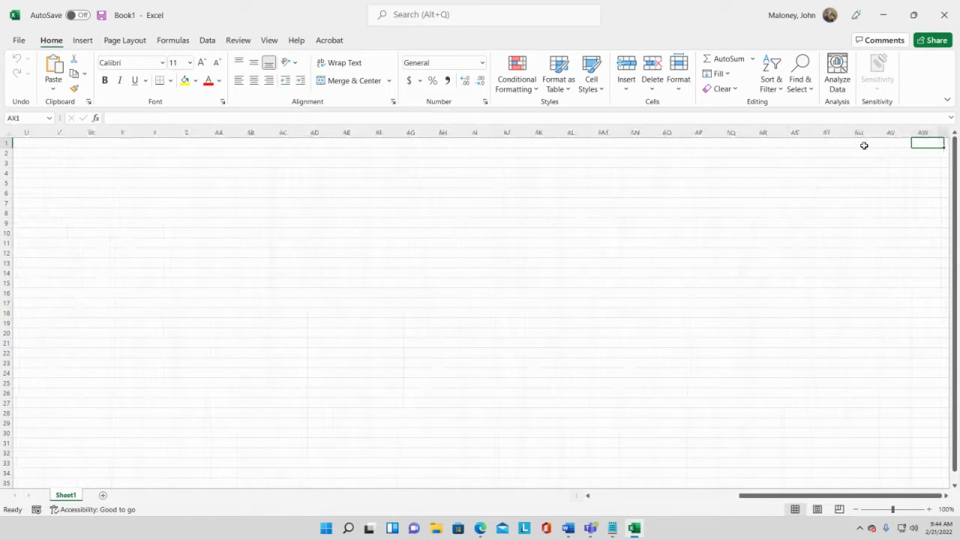
key(Right)
key(Right)
key(Right)
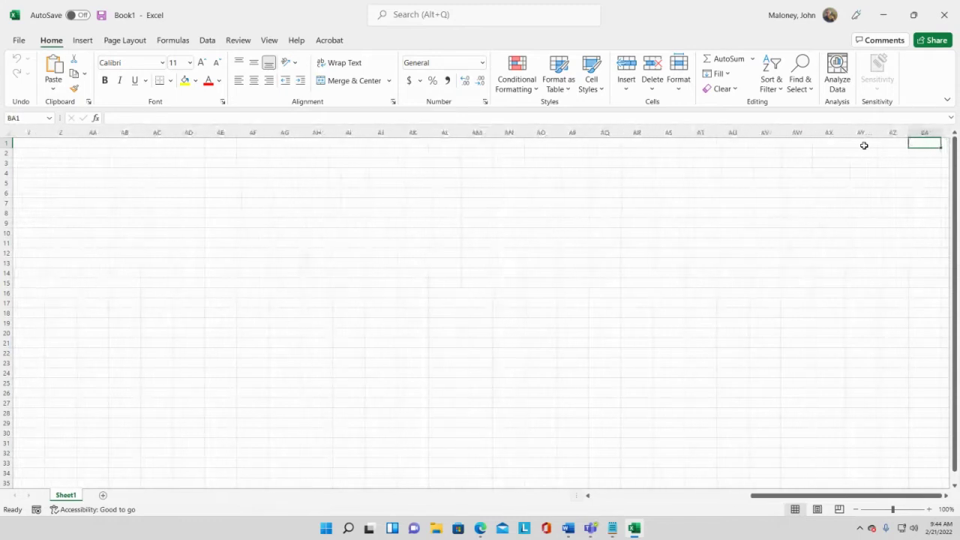
key(Right)
key(Right)
key(Right)
key(Right)
key(Right)
key(Right)
key(Right)
key(Right)
key(Right)
key(Right)
key(Right)
key(Right)
key(Right)
key(Right)
key(Right)
key(Right)
key(Right)
key(Right)
key(Right)
key(Right)
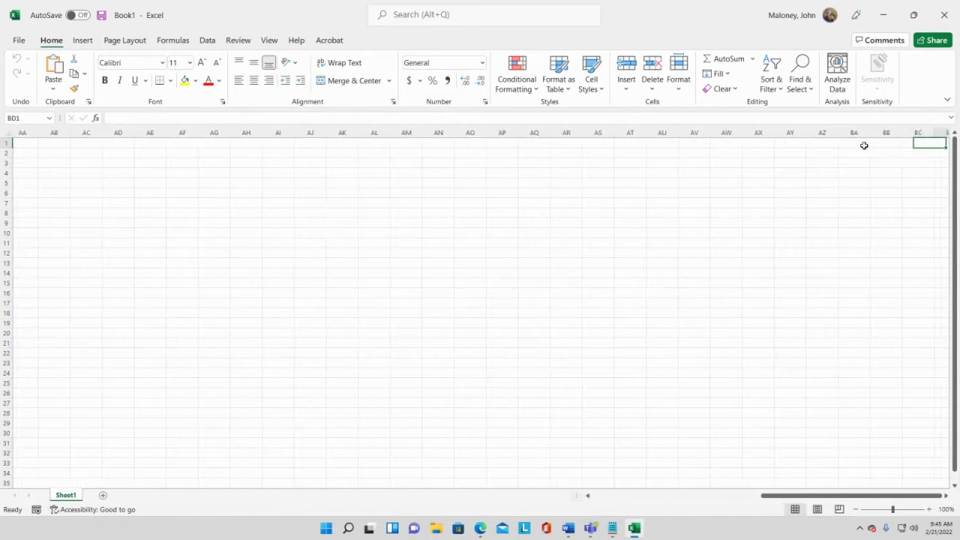
key(Right)
key(Right)
key(Right)
key(Right)
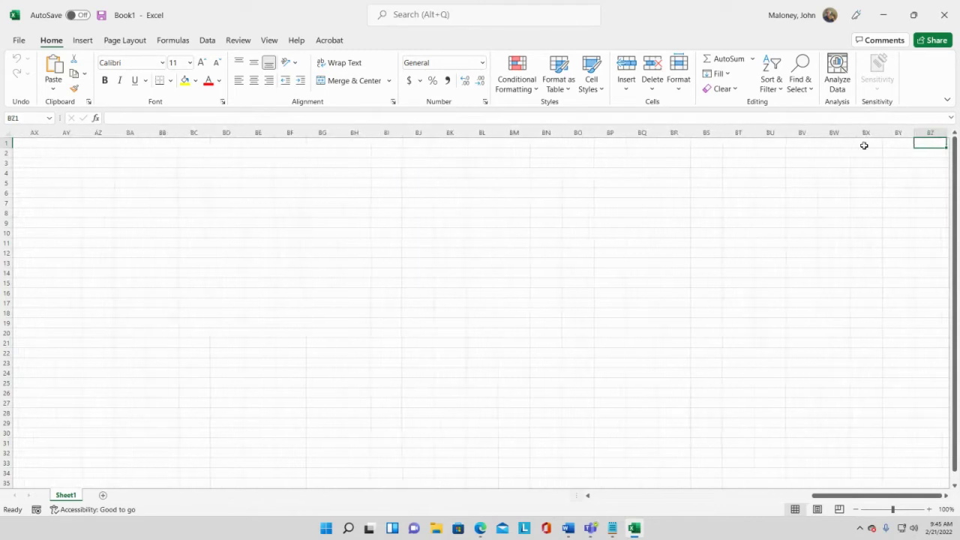
key(Right)
key(Right)
key(Right)
key(Right)
key(Right)
key(Right)
key(Right)
key(Right)
key(Right)
key(Right)
key(Right)
key(Right)
key(Right)
key(Right)
key(Right)
key(Right)
key(Right)
key(Right)
key(Right)
key(Right)
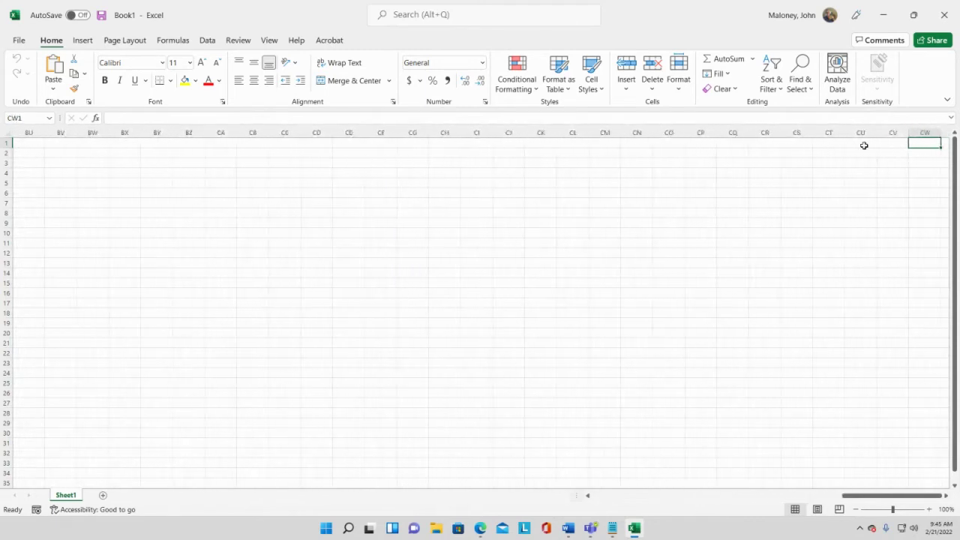
key(Right)
key(Right)
key(Right)
key(Right)
key(Right)
key(Right)
key(Right)
key(Right)
key(Right)
key(Right)
key(Right)
key(Right)
key(Right)
key(Right)
key(Right)
key(Right)
key(Right)
key(Right)
key(Right)
key(Right)
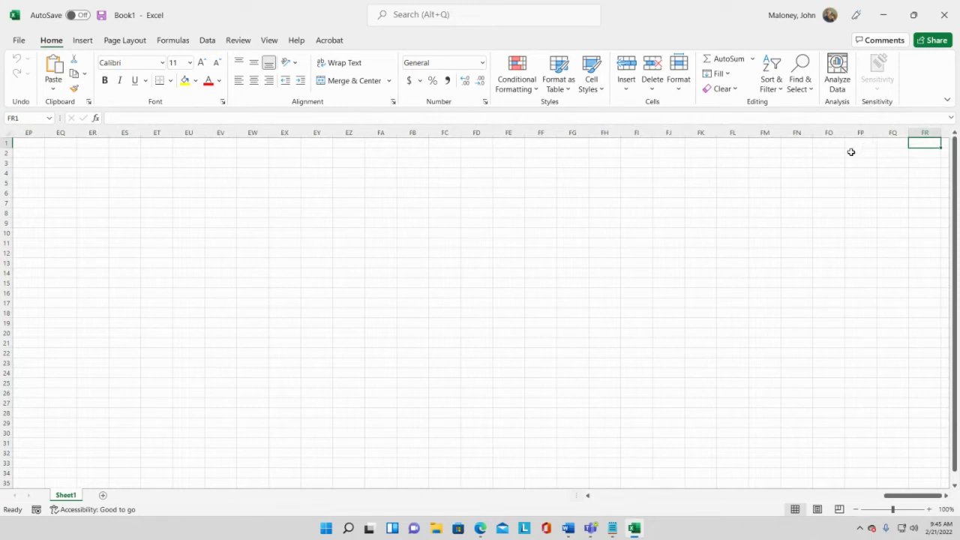
click(927, 133)
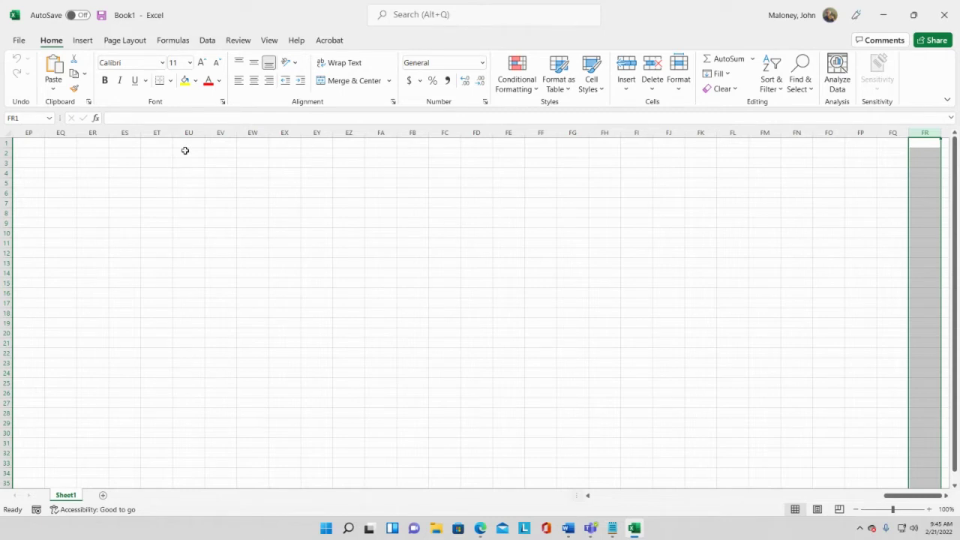
key(ctrl+Home)
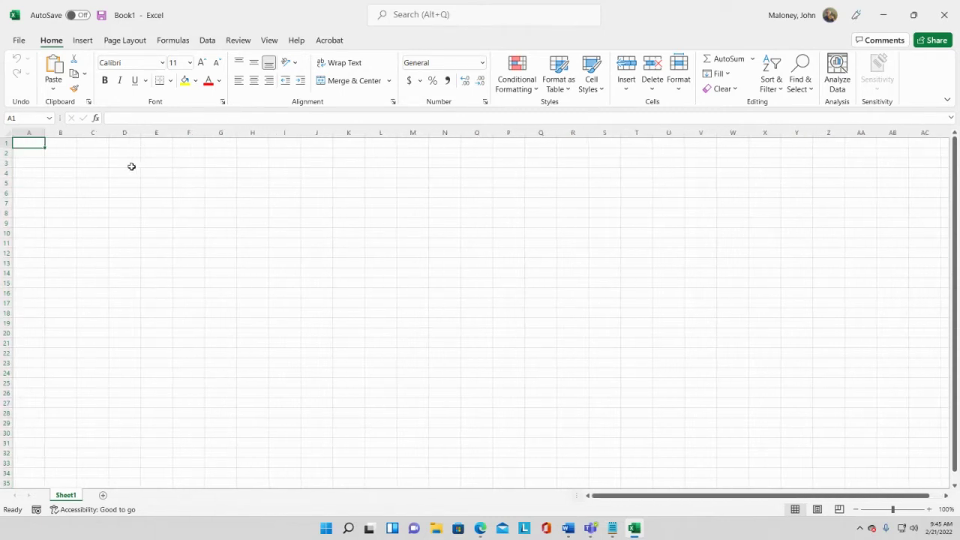
Step: Page down to rows 36–70 and select rows 36, 49, 66 and 67
key(Page_Down)
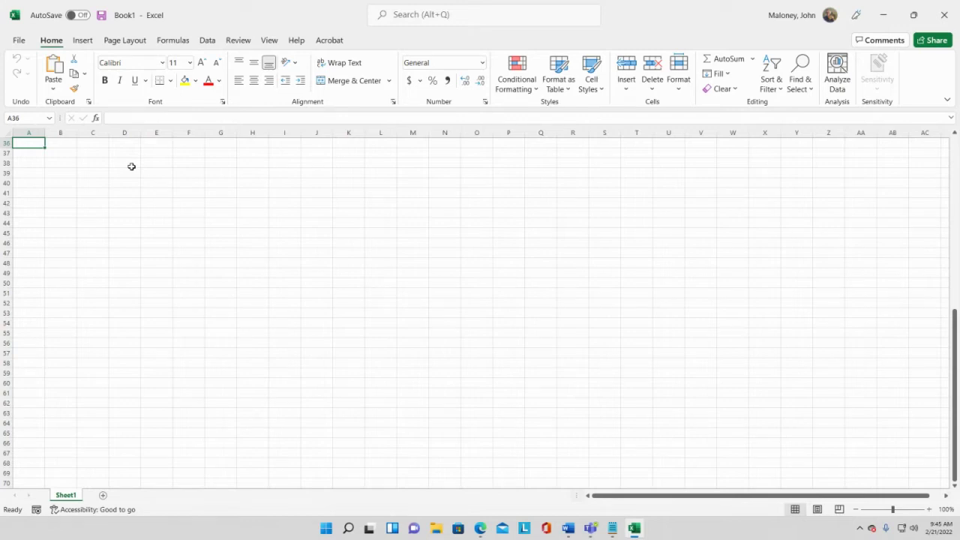
click(6, 143)
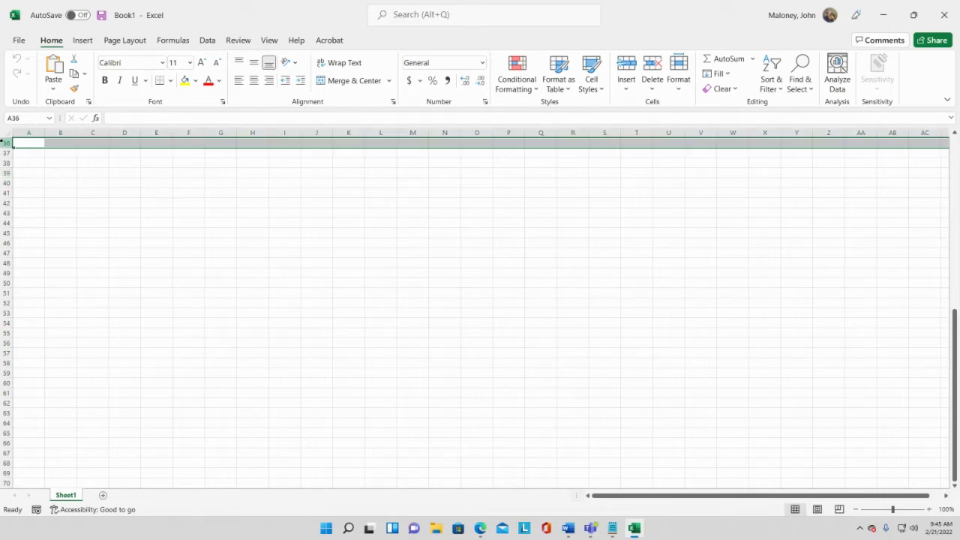
click(6, 272)
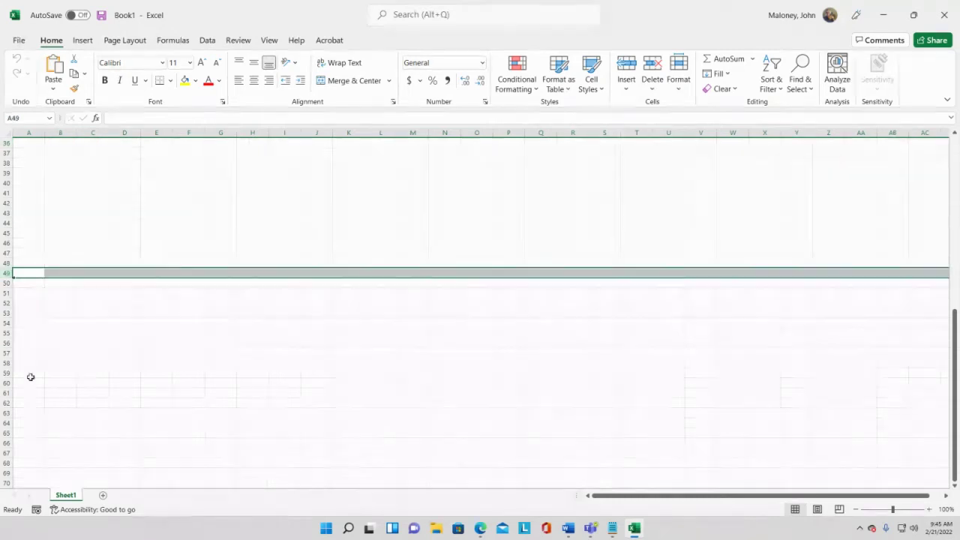
click(4, 448)
click(5, 453)
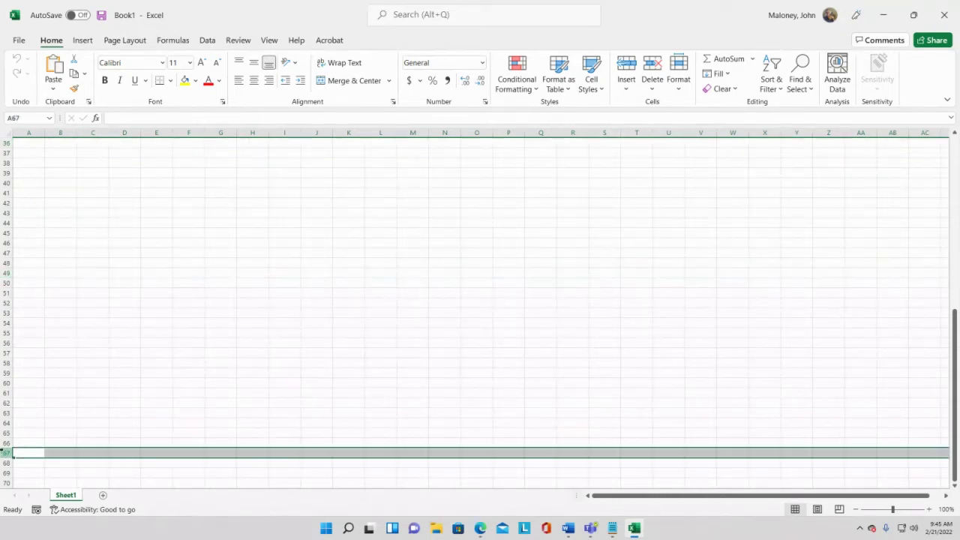
Step: Page down to row 3427, select it and nearby cells, then return to cell A1
key(Page_Down)
key(Page_Down)
key(Page_Down)
key(Page_Down)
key(Page_Down)
key(Page_Down)
key(Page_Down)
key(Page_Down)
key(Page_Down)
key(Page_Down)
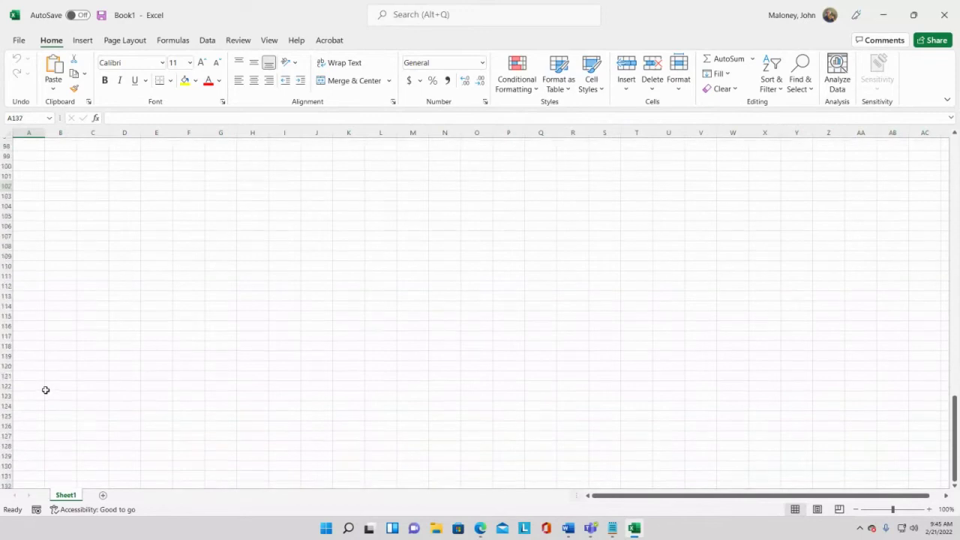
key(Page_Down)
key(Page_Down)
key(Page_Down)
key(Page_Down)
key(Page_Down)
key(Page_Down)
key(Page_Down)
key(Page_Down)
key(Page_Down)
key(Page_Down)
key(Page_Down)
key(Page_Down)
key(Page_Down)
key(Page_Down)
key(Page_Down)
key(Page_Down)
key(Page_Down)
key(Page_Down)
key(Page_Down)
key(Page_Down)
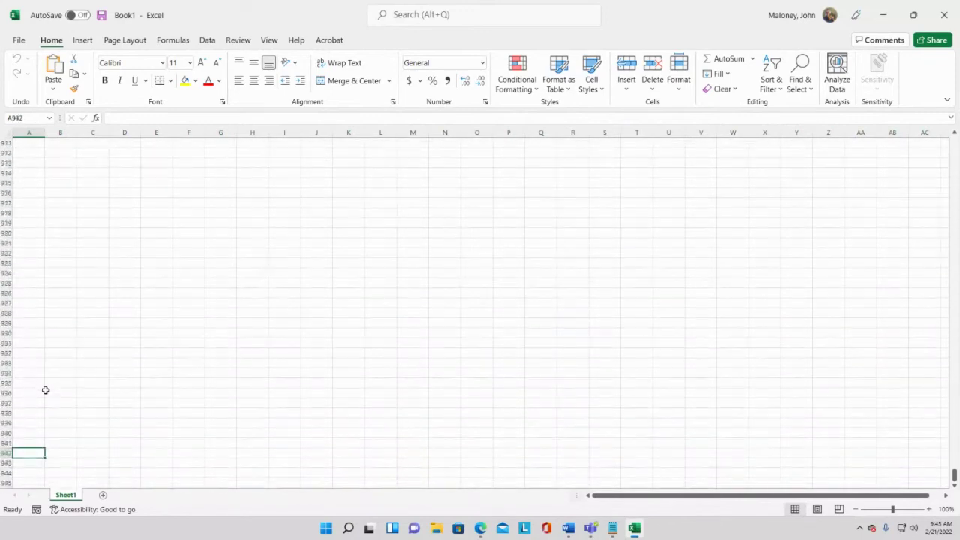
key(Page_Down)
key(Page_Down)
key(Page_Down)
key(Page_Down)
key(Page_Down)
key(Page_Down)
key(Page_Down)
key(Page_Down)
key(Page_Down)
key(Page_Down)
key(Page_Down)
key(Page_Down)
key(Page_Down)
key(Page_Down)
key(Page_Down)
key(Page_Down)
key(Page_Down)
key(Page_Down)
key(Page_Down)
key(Page_Down)
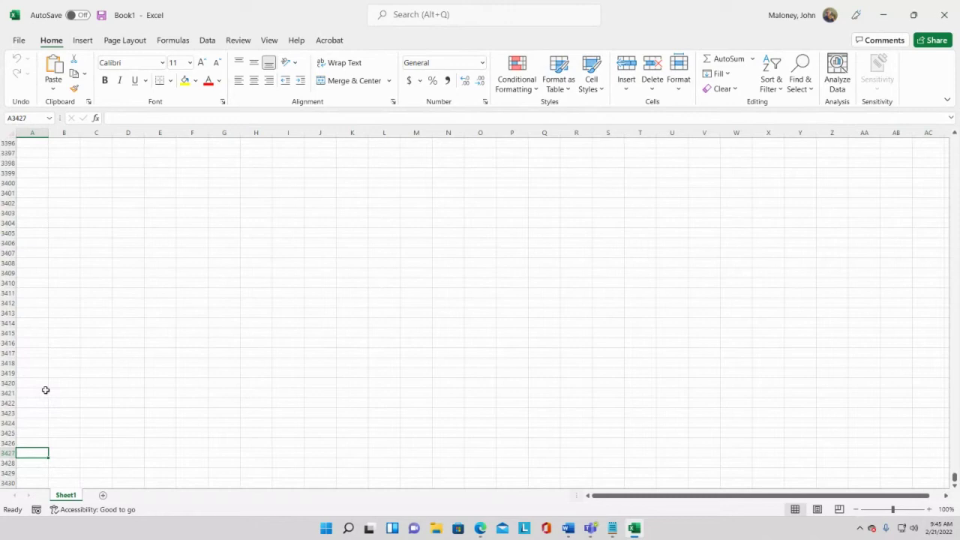
click(10, 453)
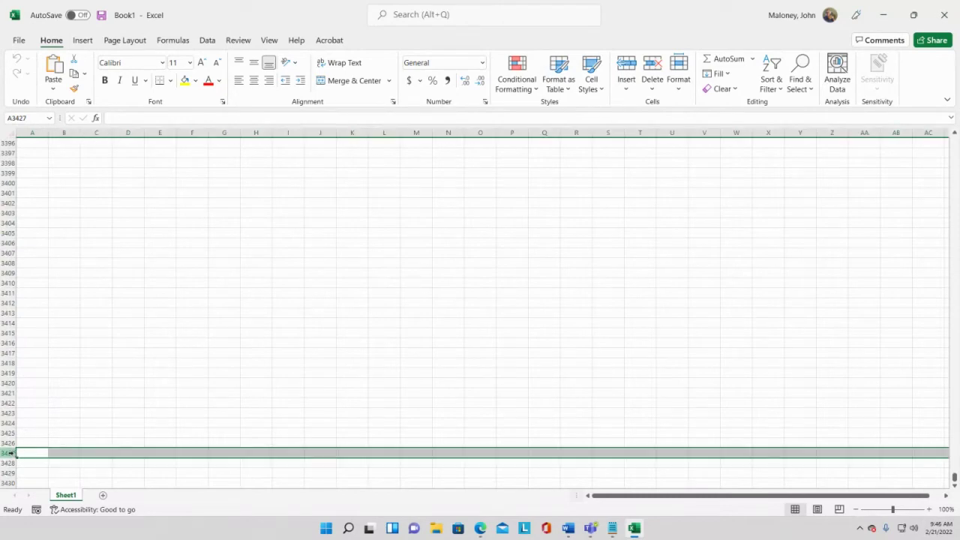
click(43, 422)
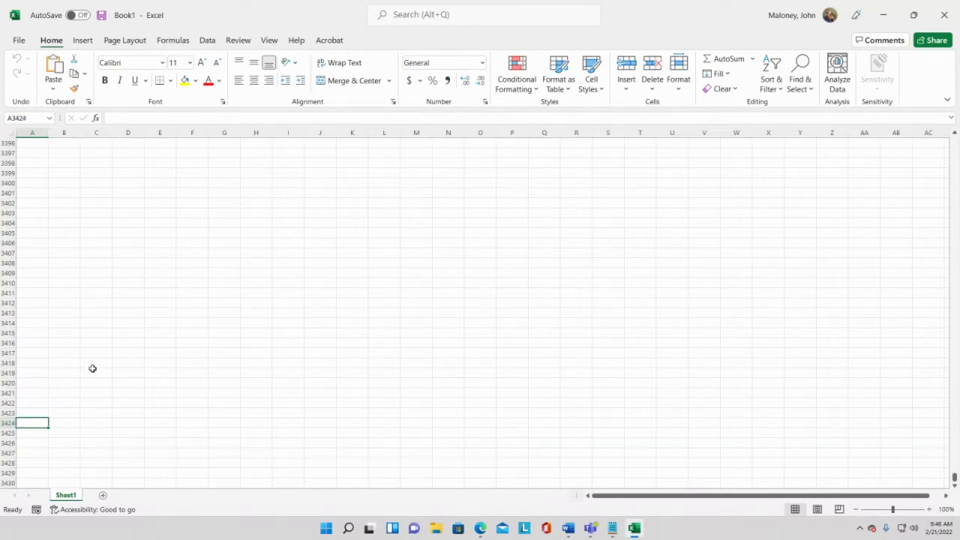
click(93, 368)
click(195, 267)
click(321, 264)
click(350, 321)
click(182, 358)
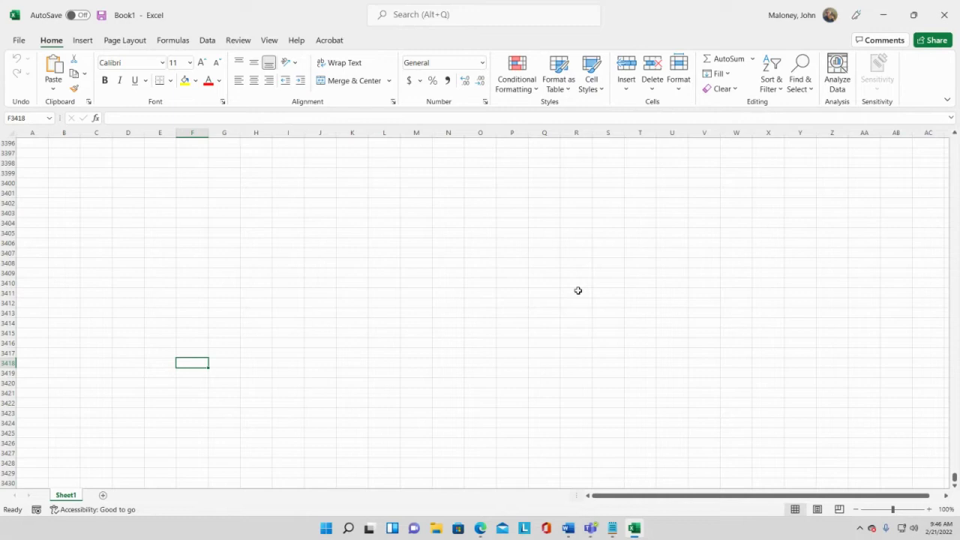
key(Home)
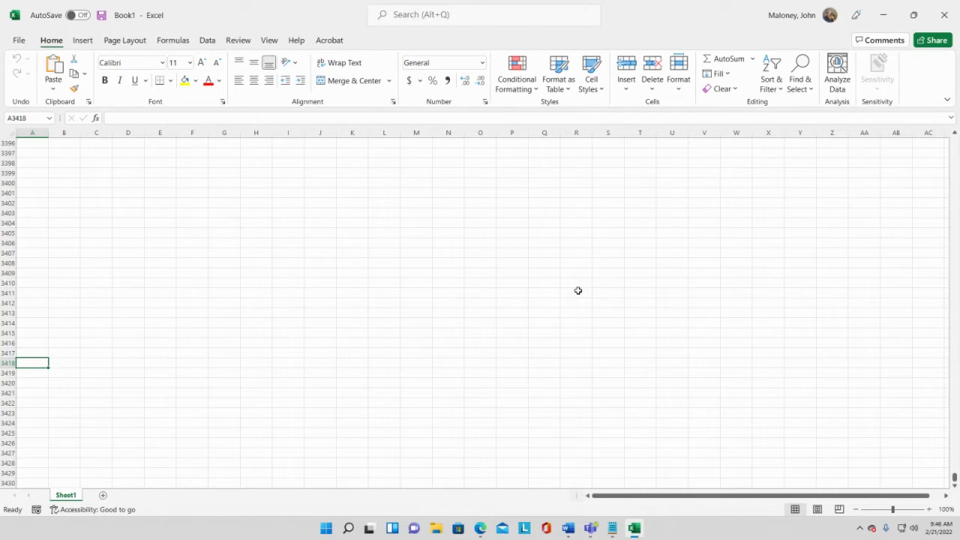
key(ctrl+Home)
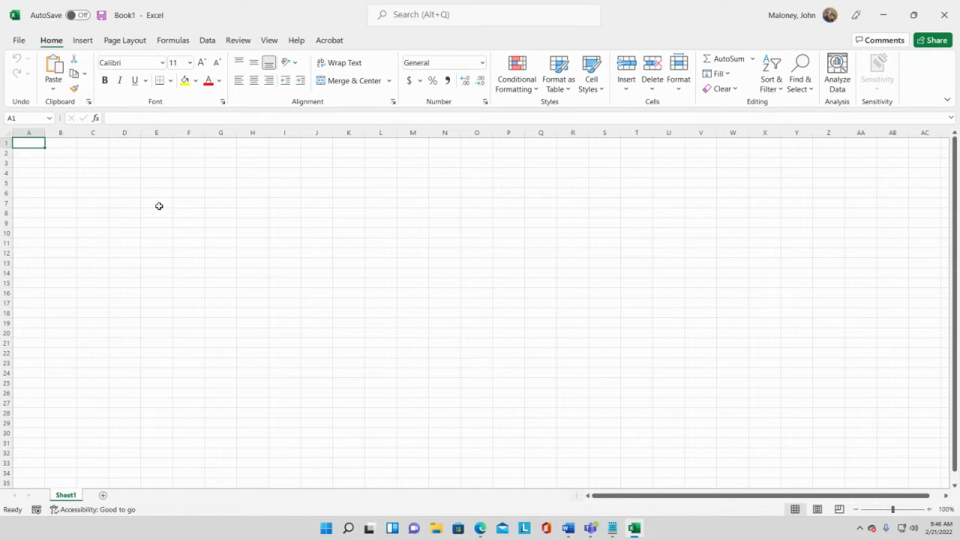
click(150, 173)
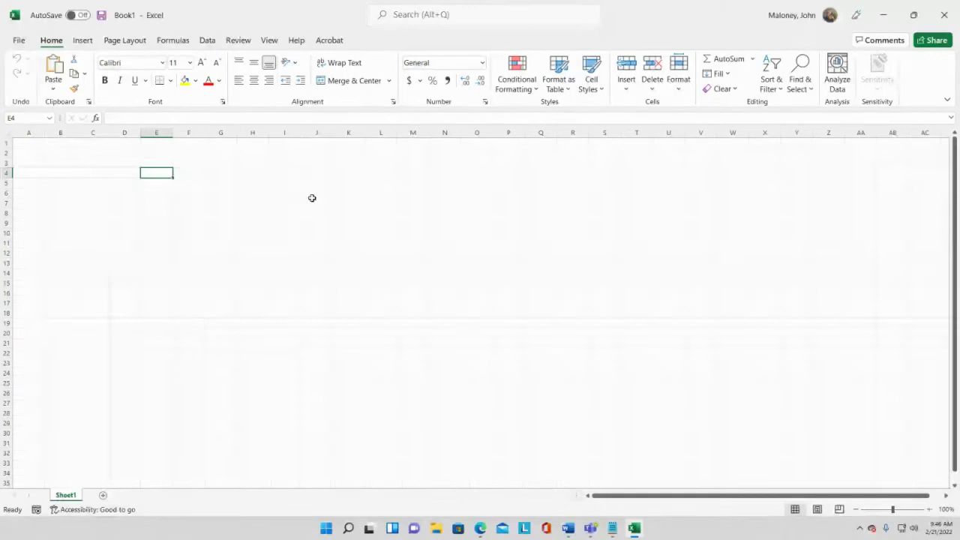
click(375, 202)
click(382, 252)
click(150, 215)
click(97, 201)
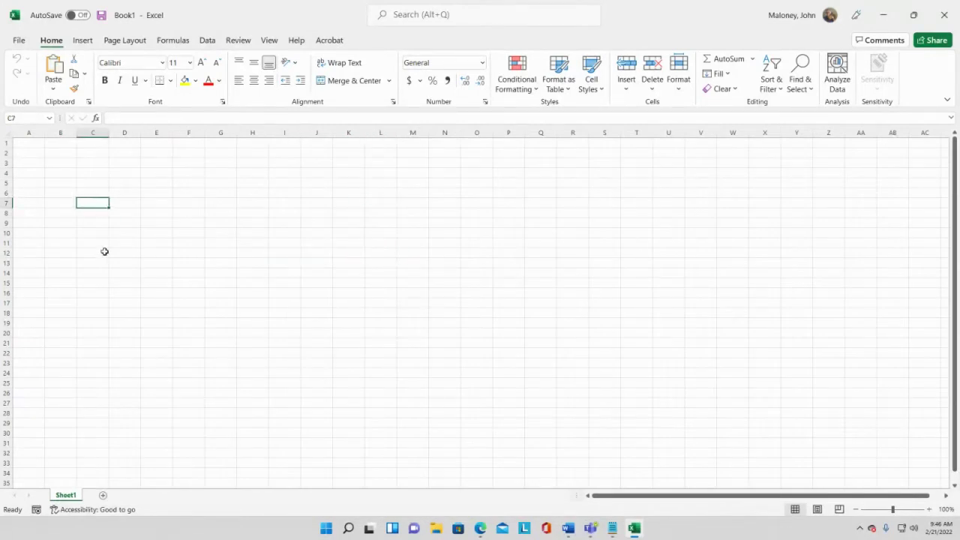
click(105, 252)
click(90, 183)
drag(98, 163, 122, 182)
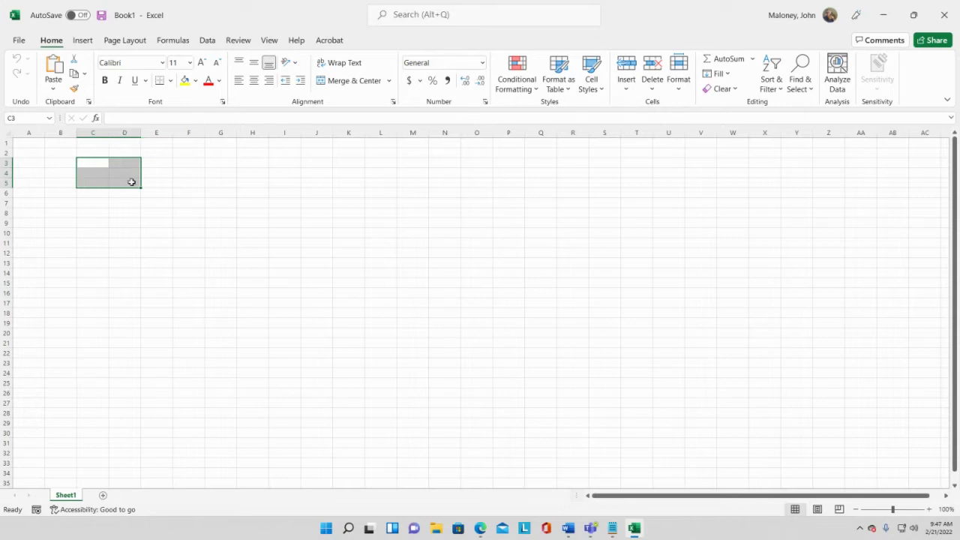
click(93, 165)
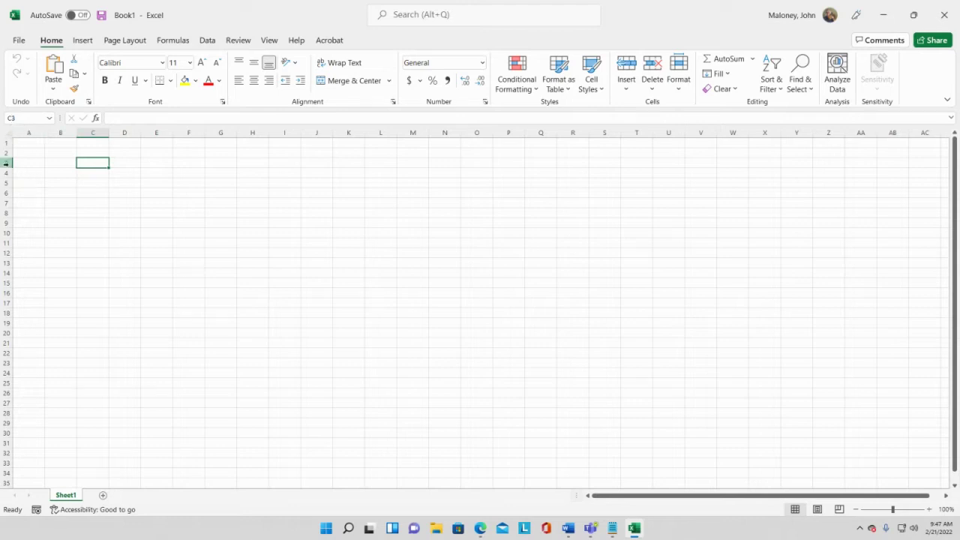
click(96, 135)
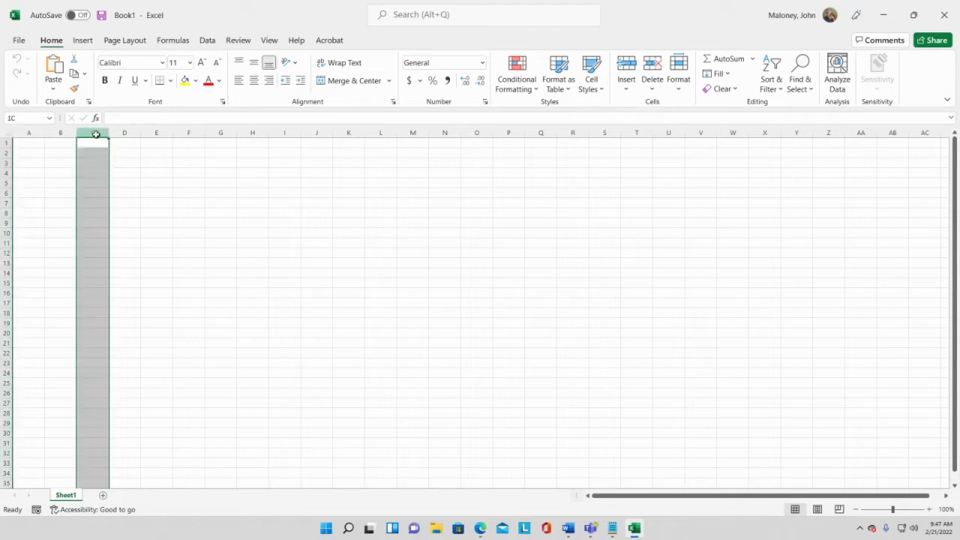
click(6, 163)
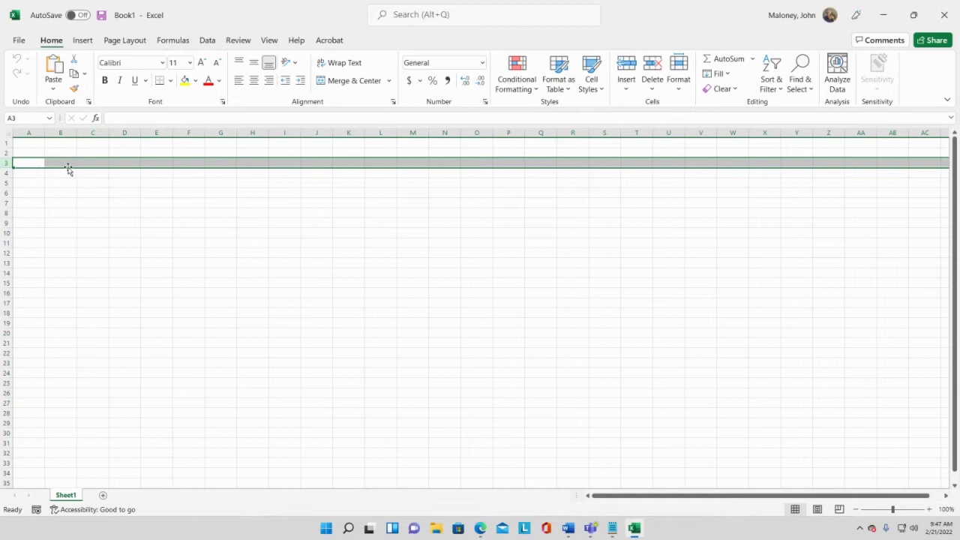
click(92, 162)
key(shift+Right)
key(shift+Right)
key(shift+Right)
click(93, 162)
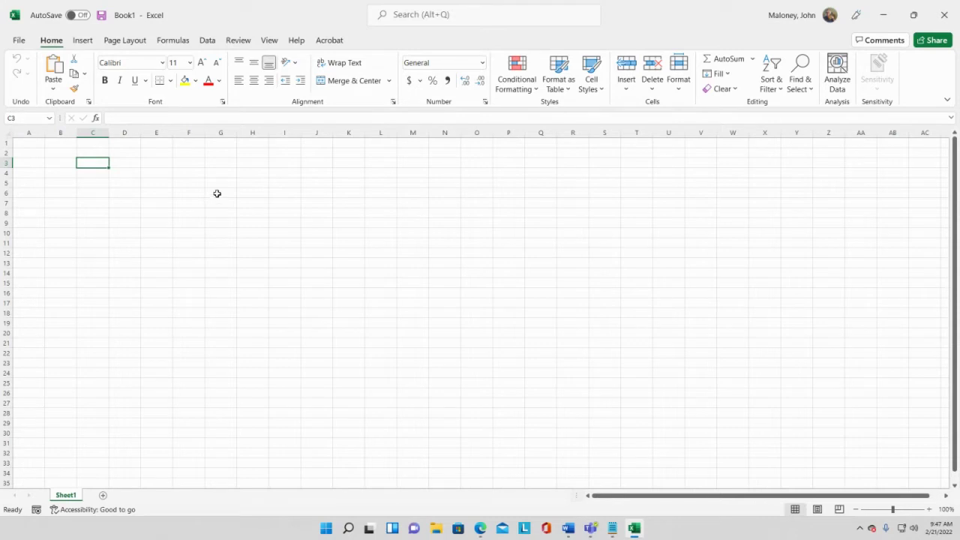
click(249, 193)
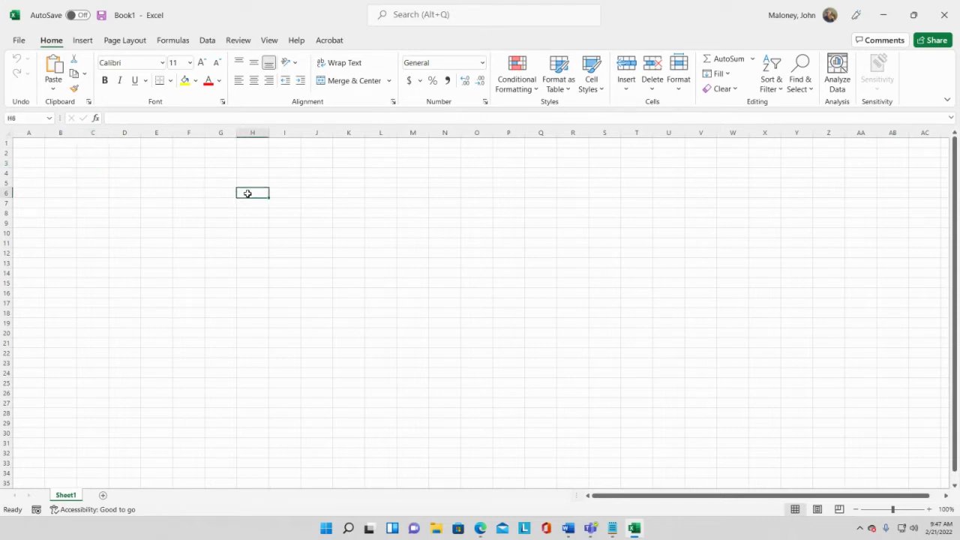
click(261, 133)
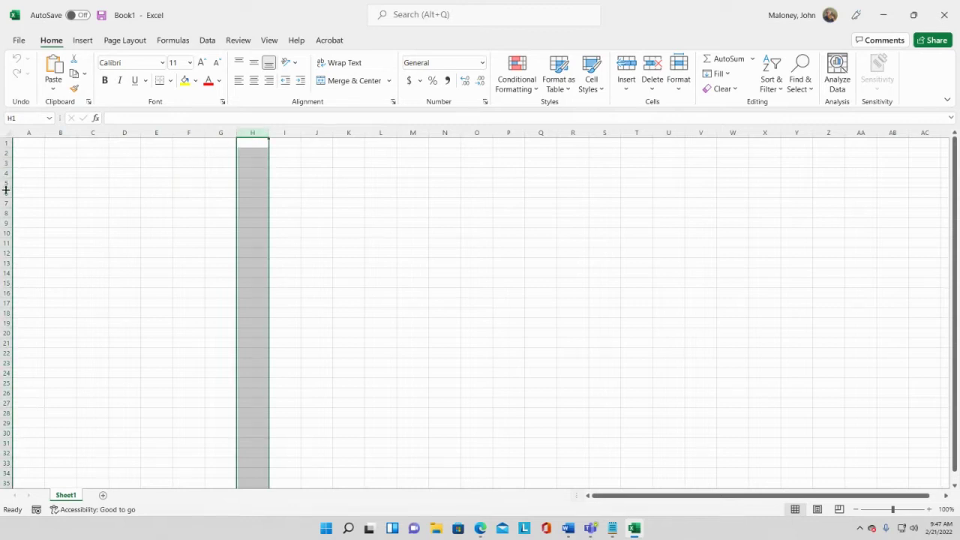
click(5, 192)
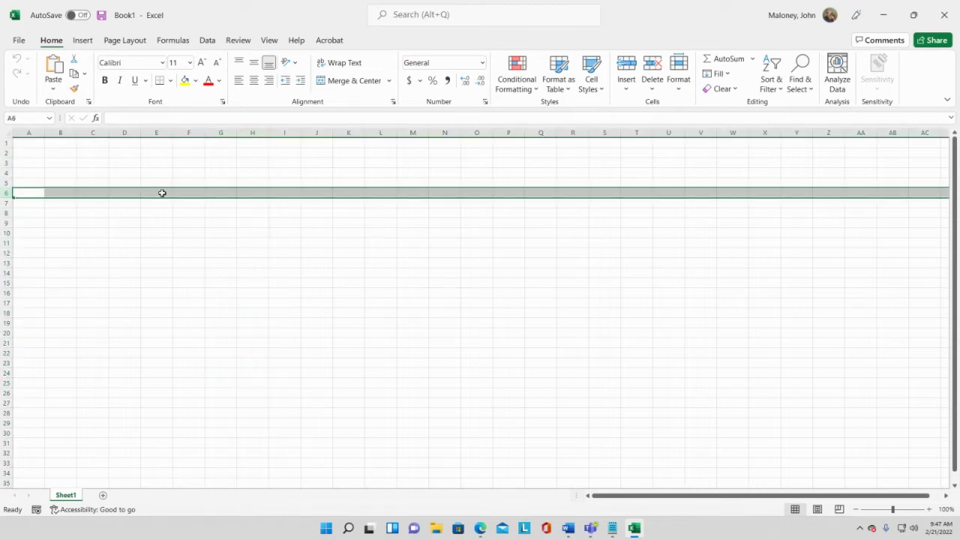
click(250, 193)
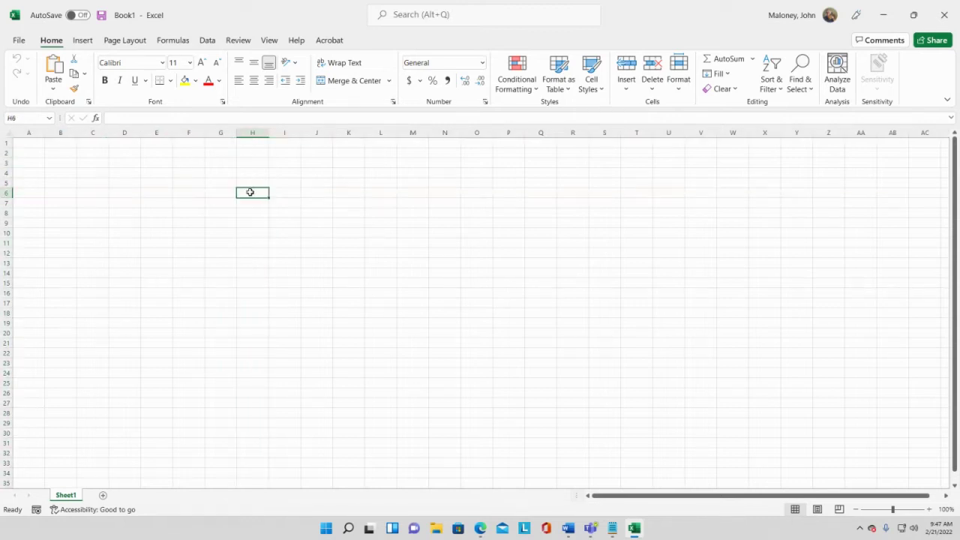
click(774, 360)
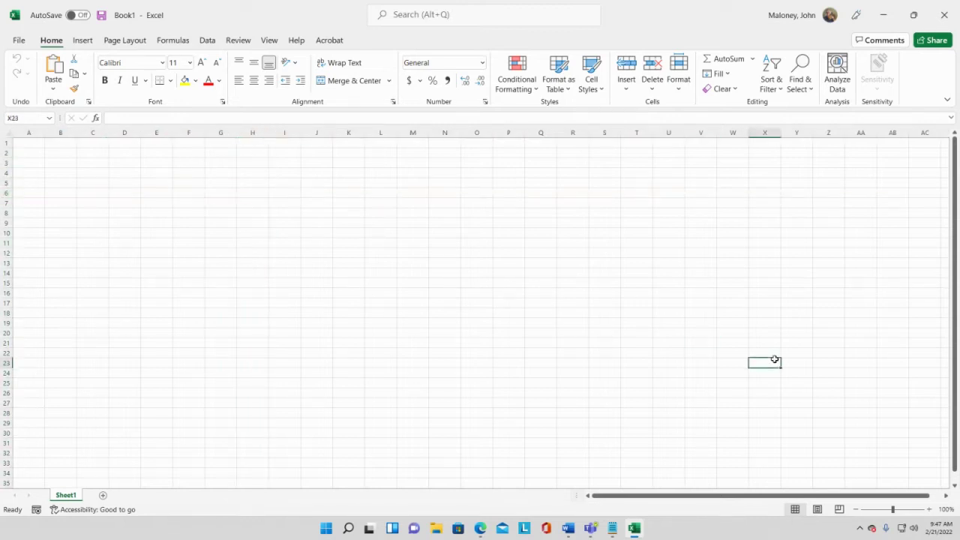
click(770, 132)
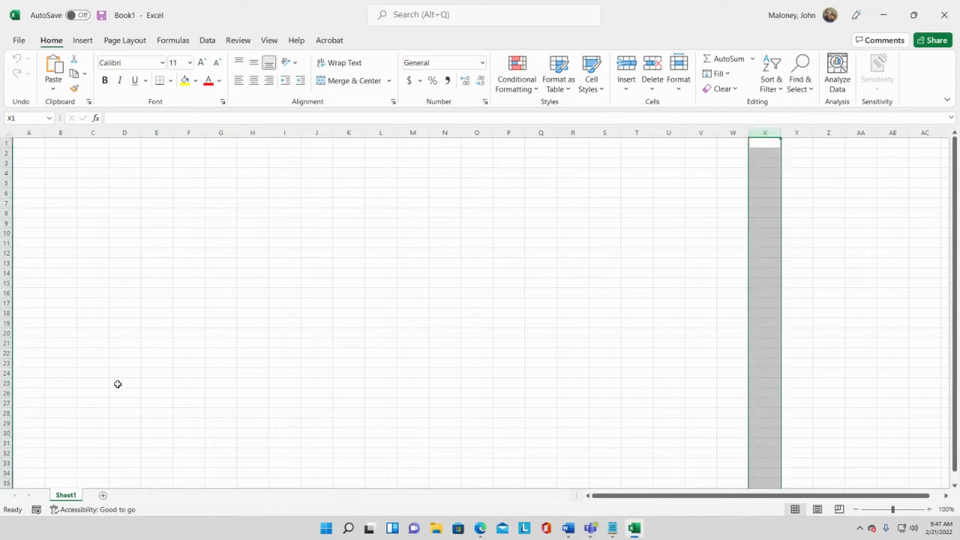
click(4, 332)
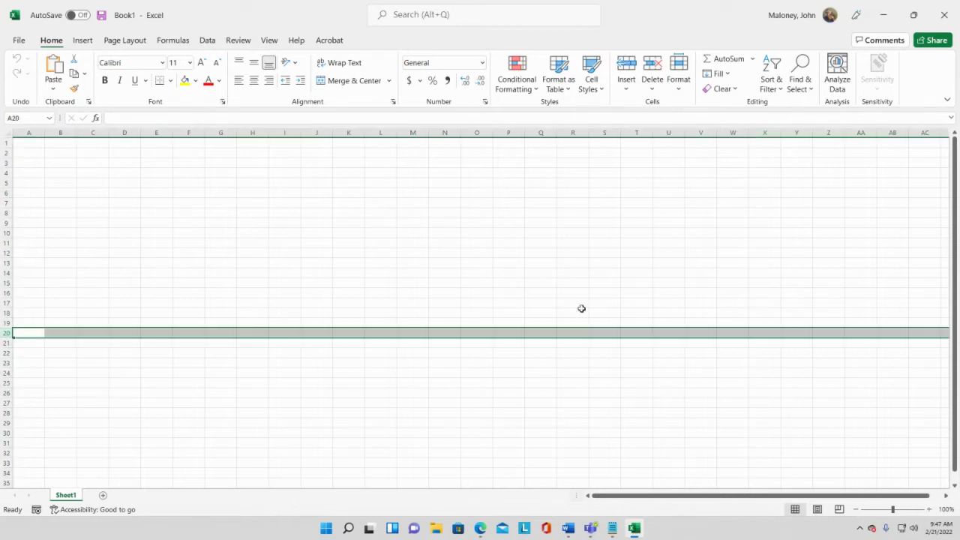
click(772, 329)
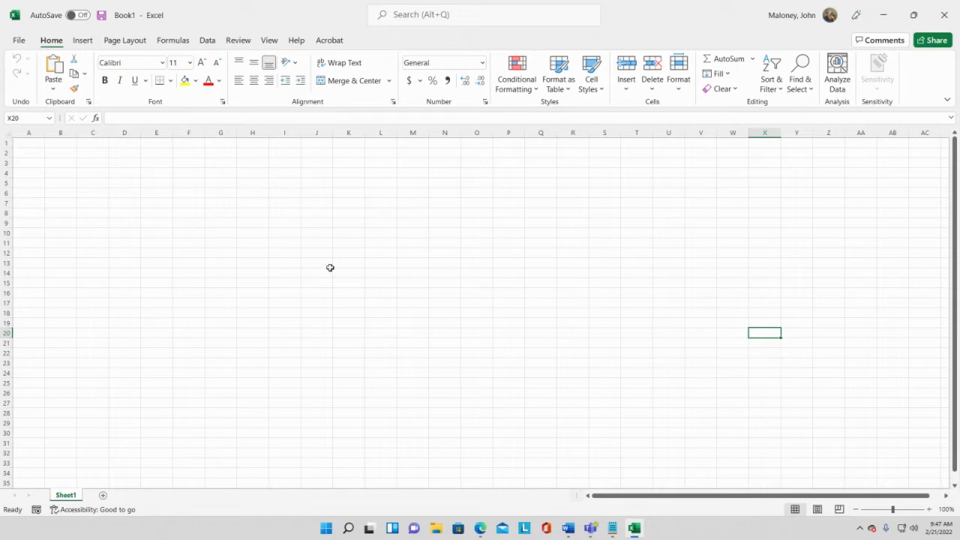
click(31, 144)
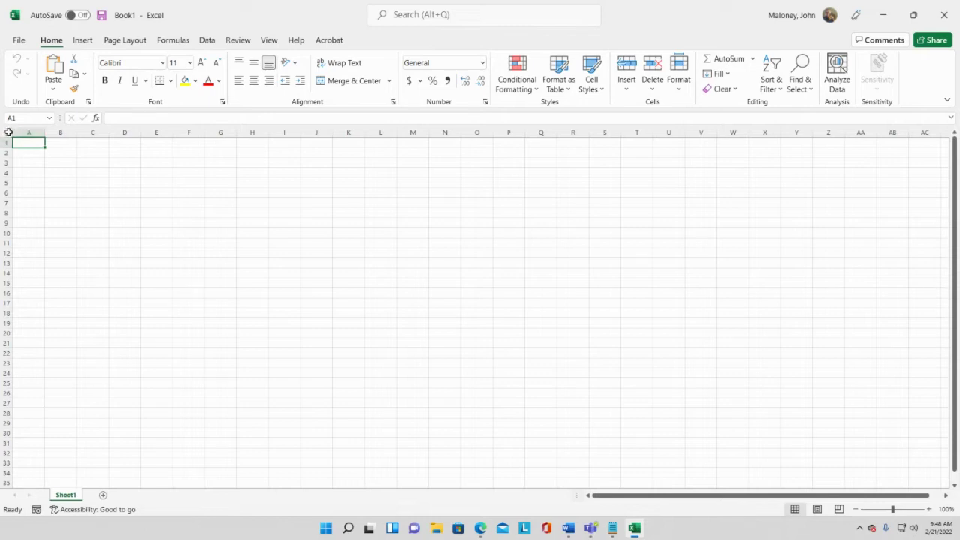
Step: Set the font size of the entire worksheet to 20 points
click(9, 132)
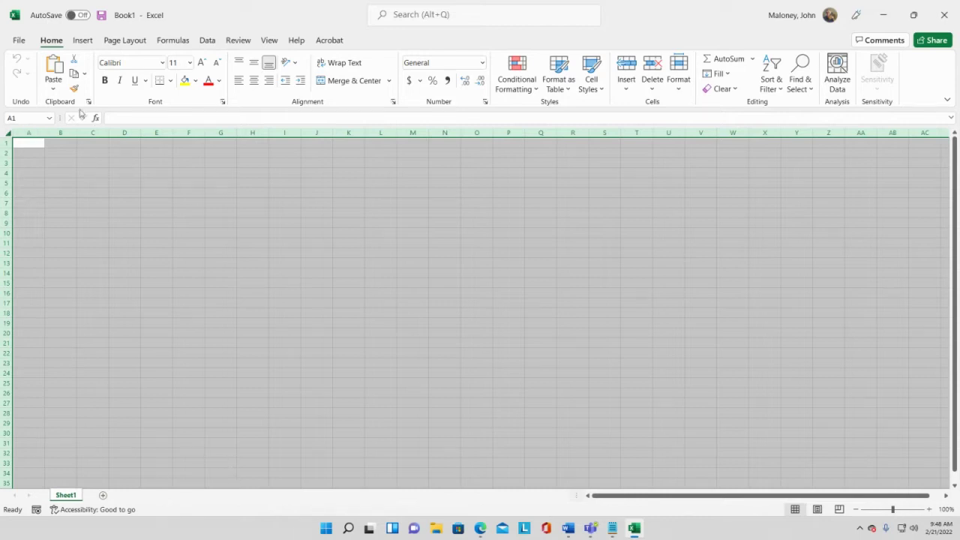
click(179, 63)
text(20)
key(Return)
Step: Remove the stray period from A1 and select cells E2, G4 and I4
text(.)
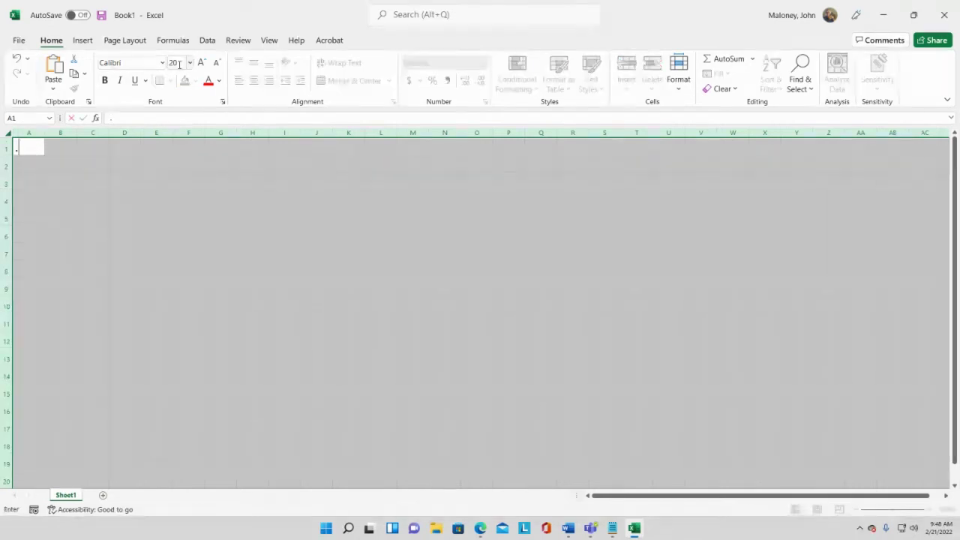
key(BackSpace)
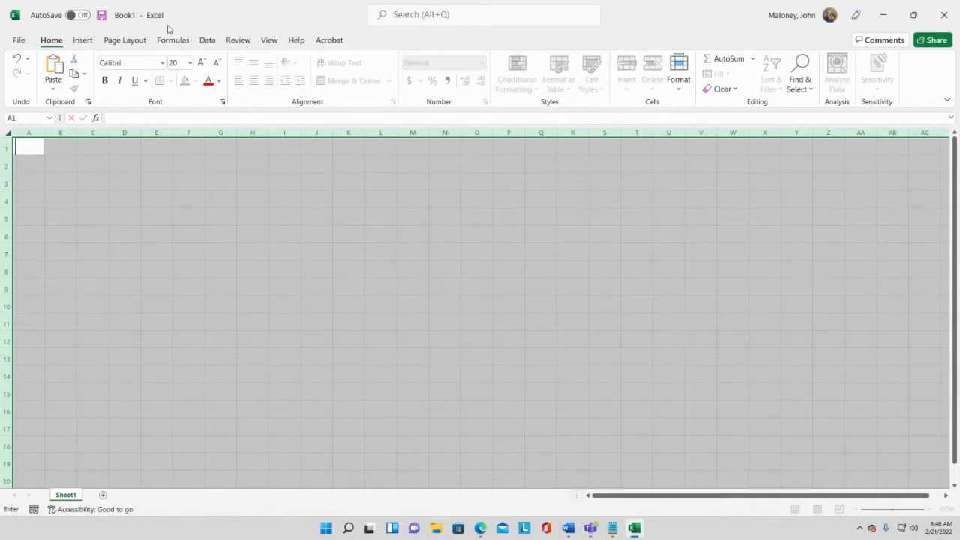
click(163, 165)
click(230, 197)
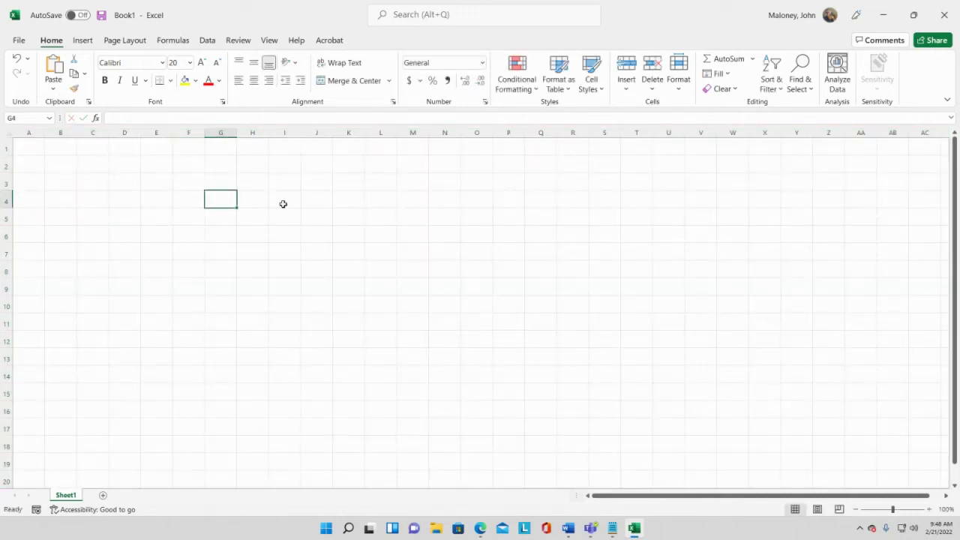
click(286, 201)
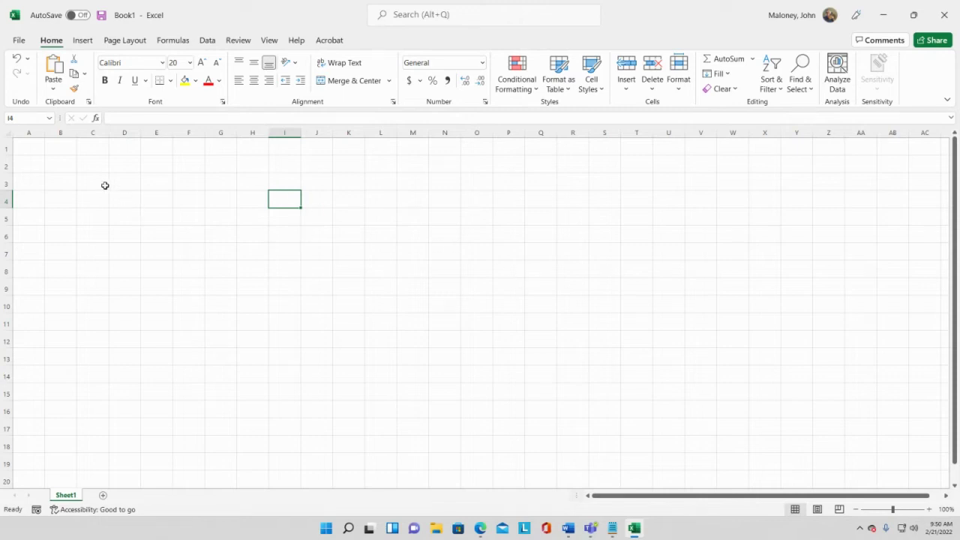
Step: Enter 'Prof' in B2, the instructor's surname in C2, and 'CGS1060C' in E2
click(51, 165)
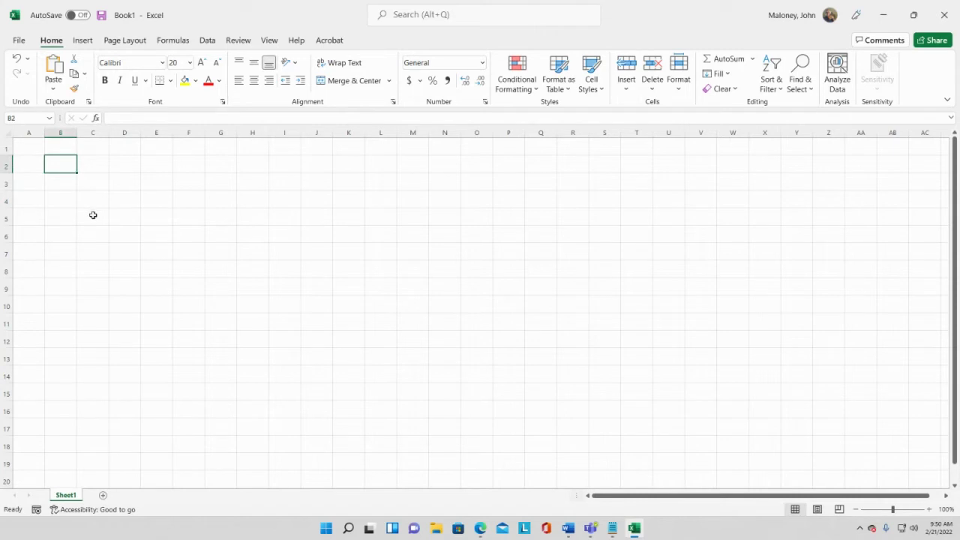
text(Prof)
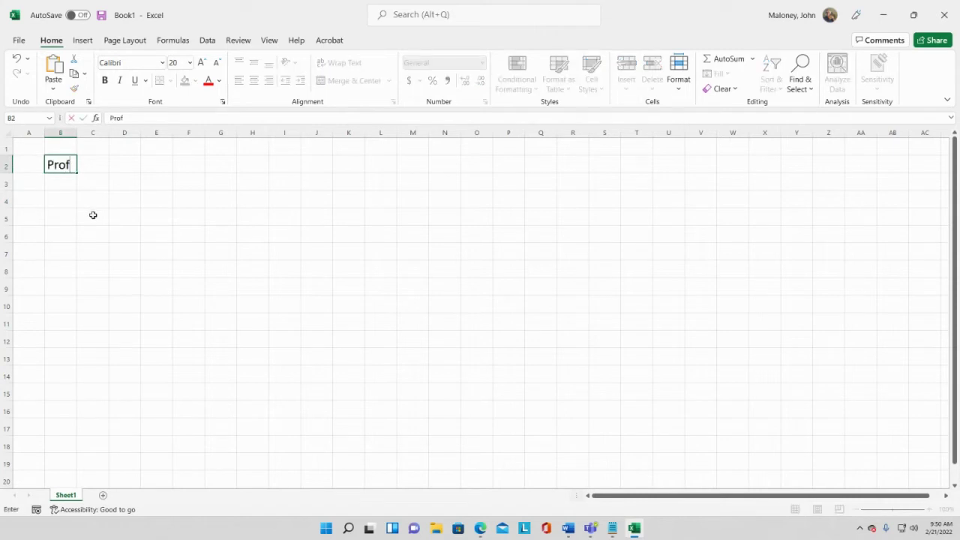
key(Tab)
text(Maloney)
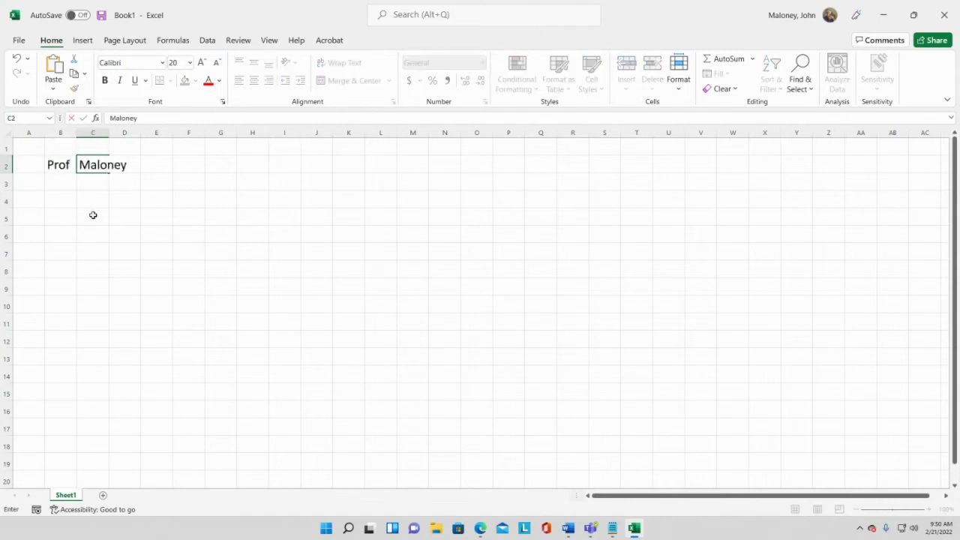
key(Tab)
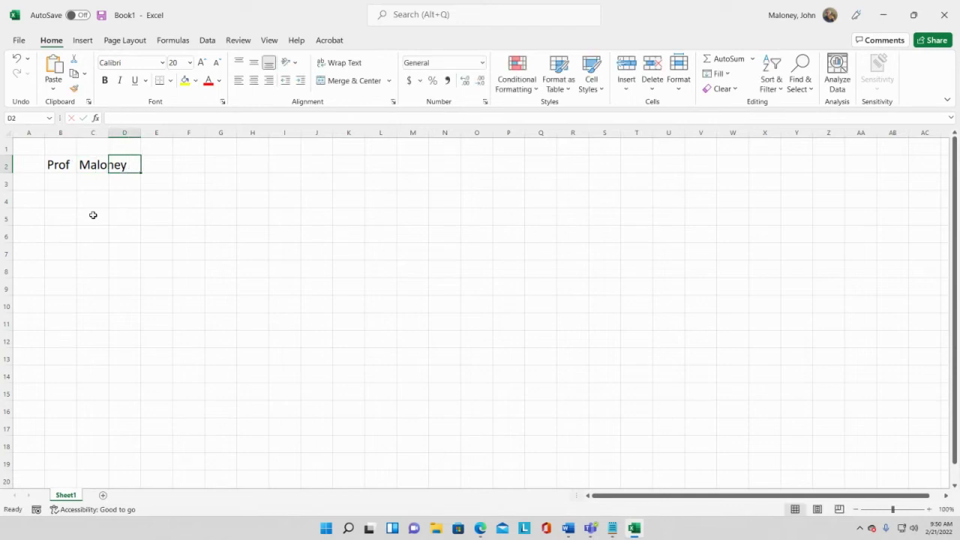
key(Tab)
text(C)
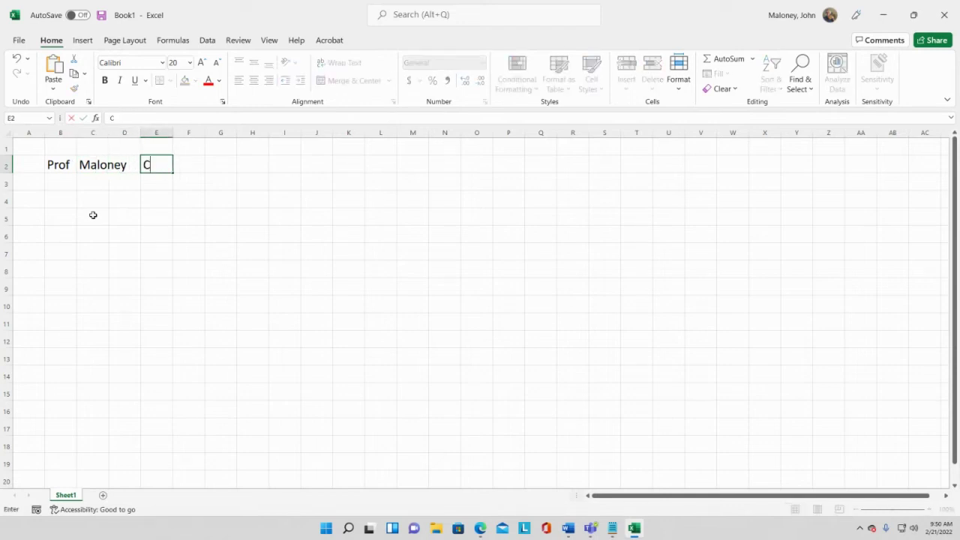
text(GS1060C)
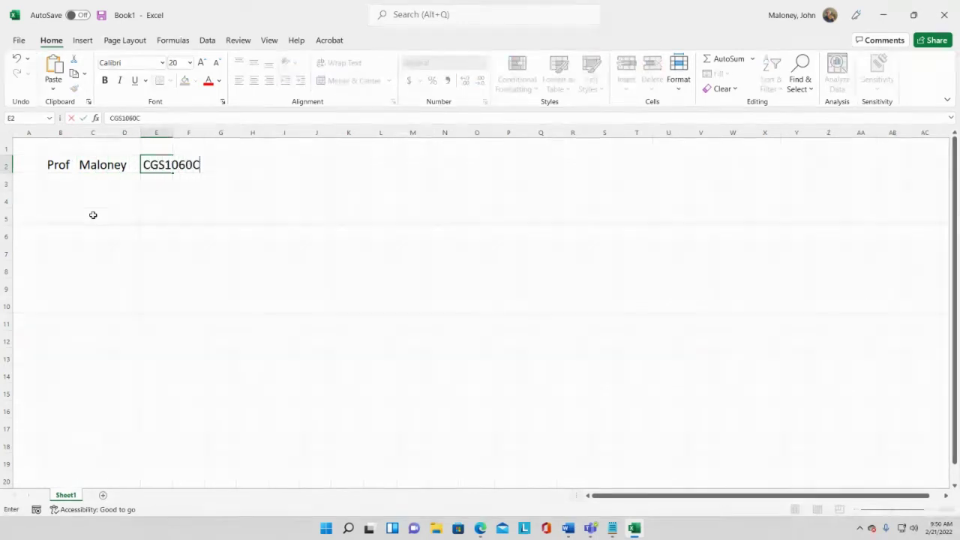
key(Return)
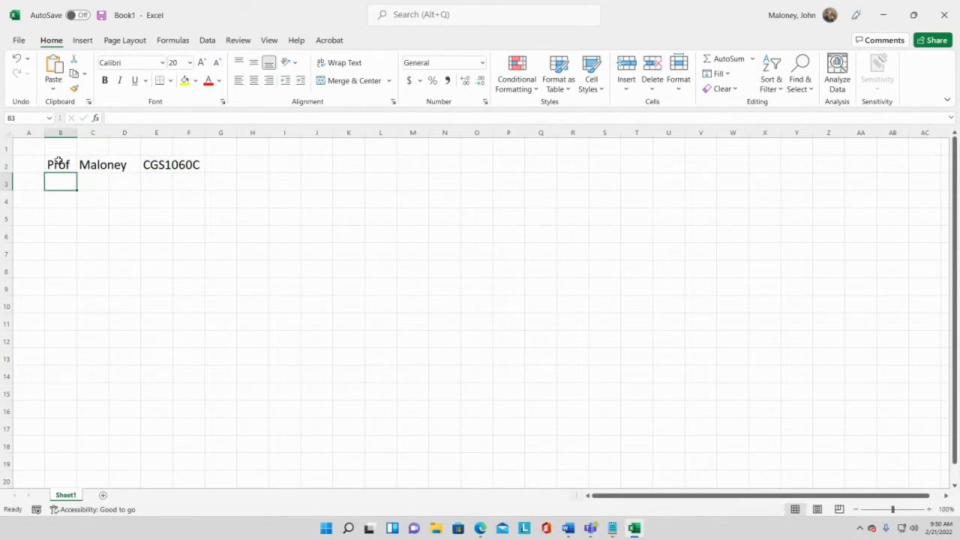
Step: Make 'Prof' in B2 red and the surname in C2 italic and underlined
click(57, 161)
click(210, 81)
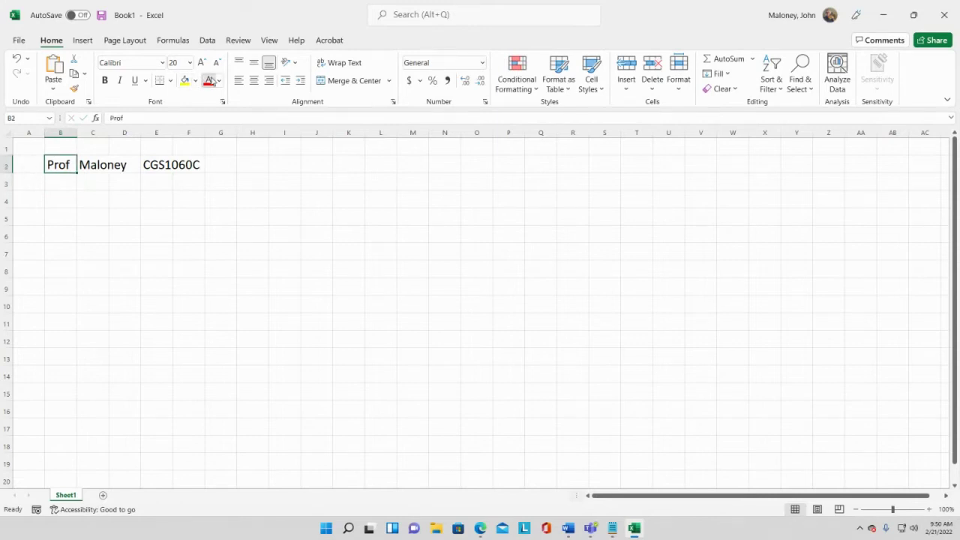
click(110, 164)
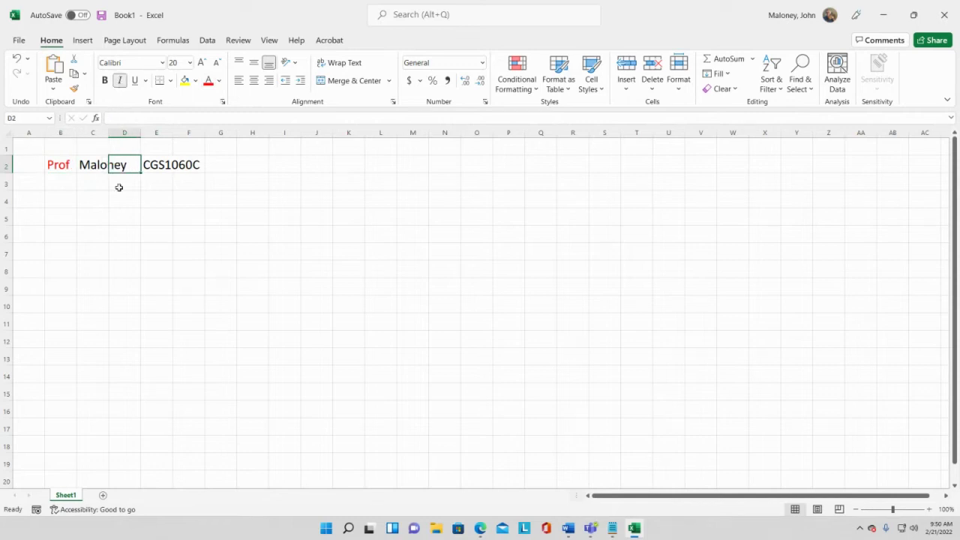
click(93, 164)
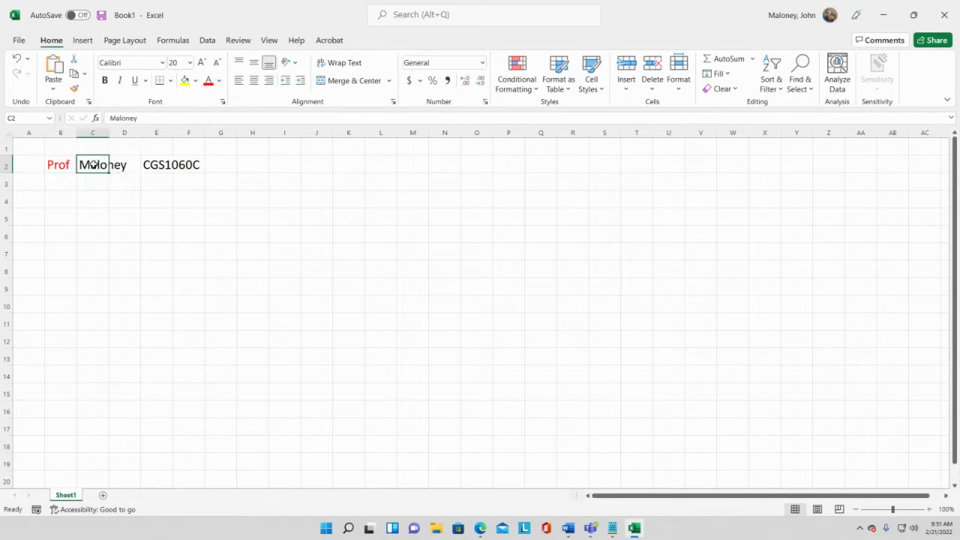
click(120, 81)
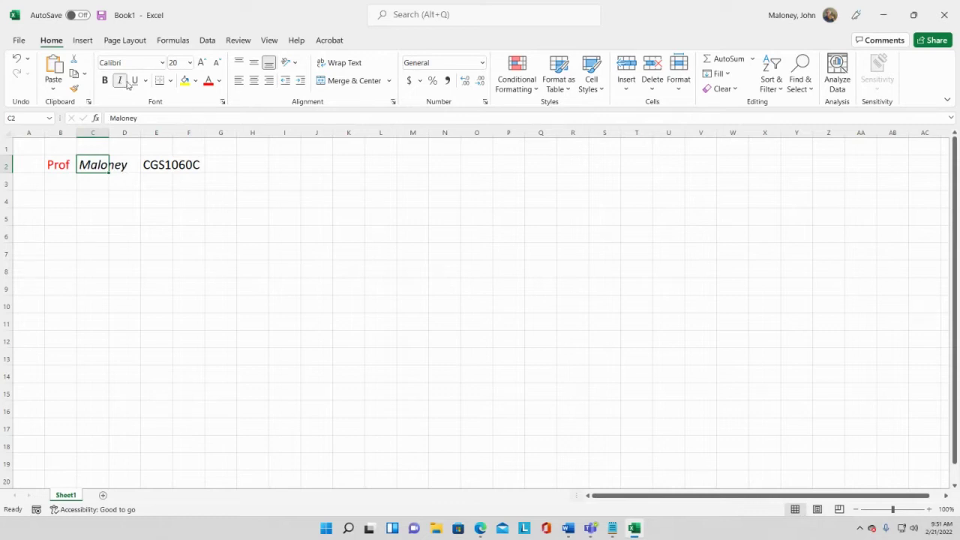
click(134, 81)
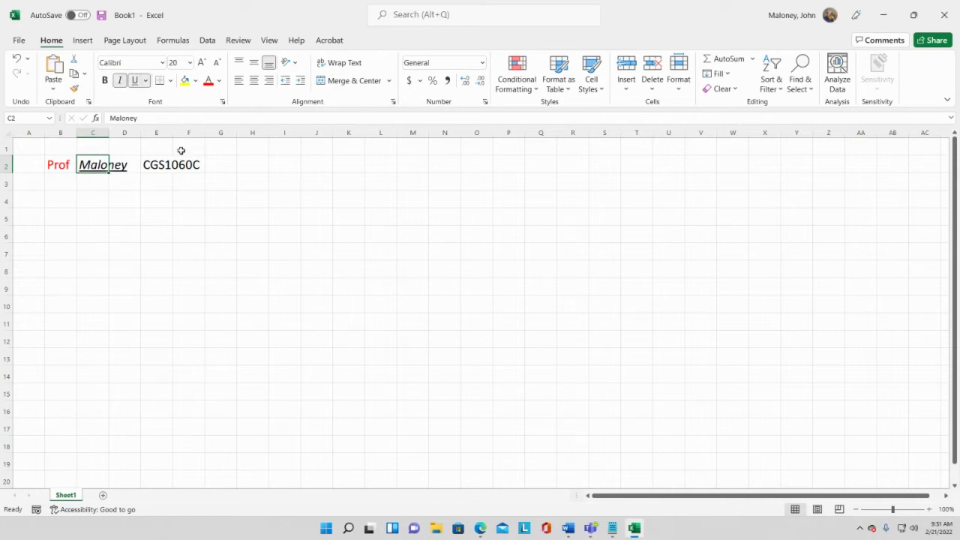
Step: Make 'CGS1060C' in E2 bold, then select cell E6
click(146, 165)
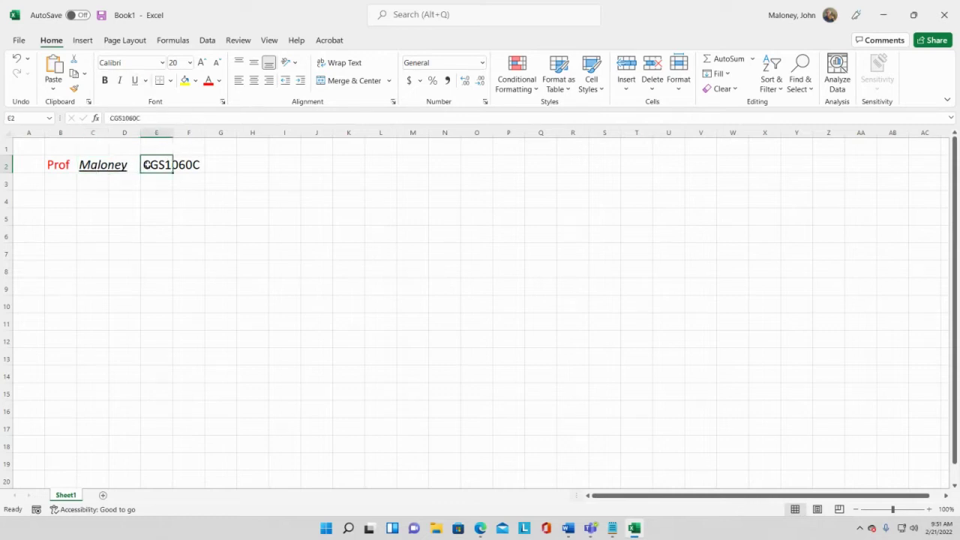
click(105, 80)
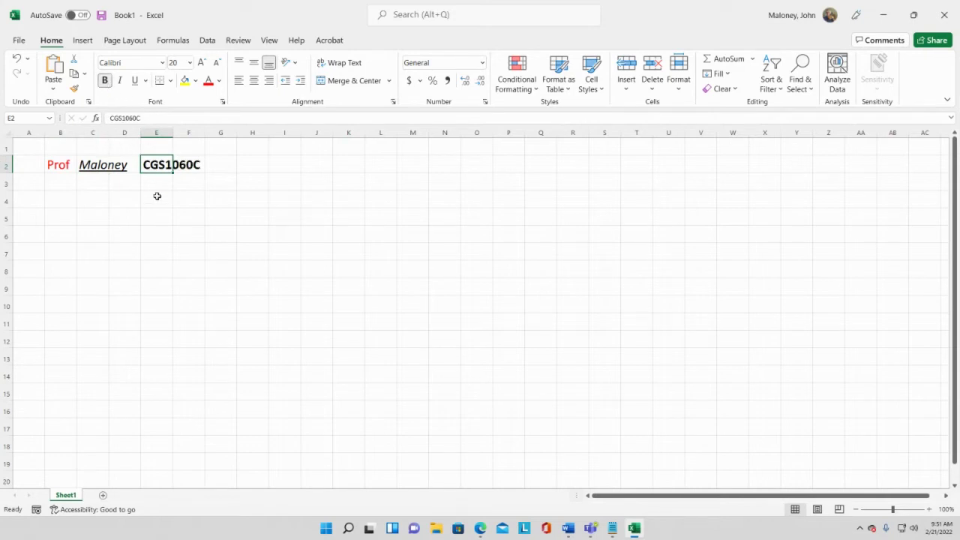
key(Return)
click(157, 231)
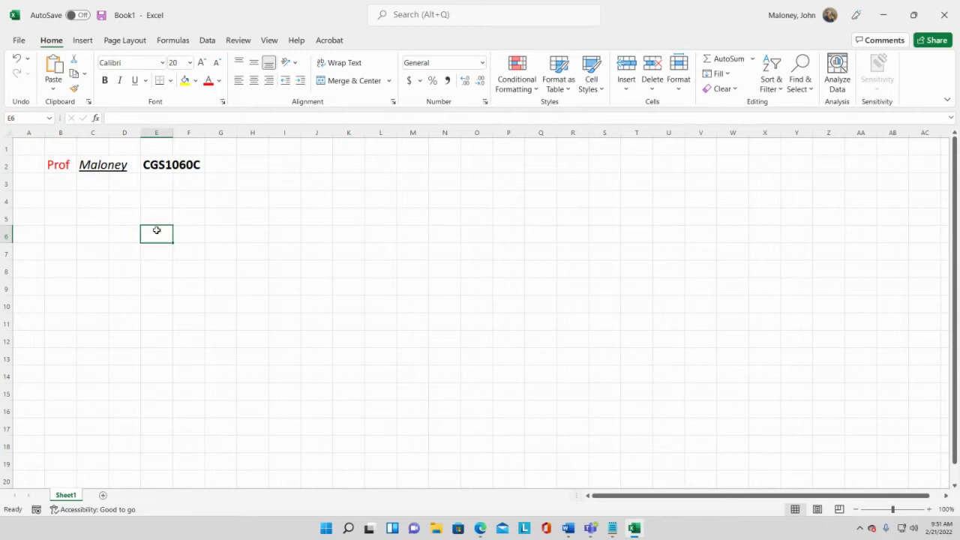
Step: Fill row 6 with 'Spring' in G6, '2022' in I6 and 'Homestead' in K6
key(alt)
key(a)
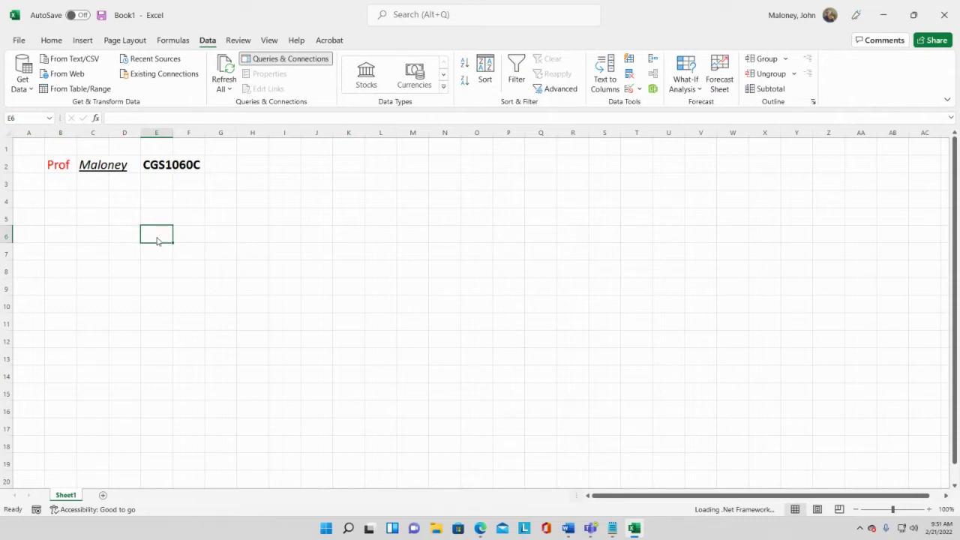
key(Right)
key(Right)
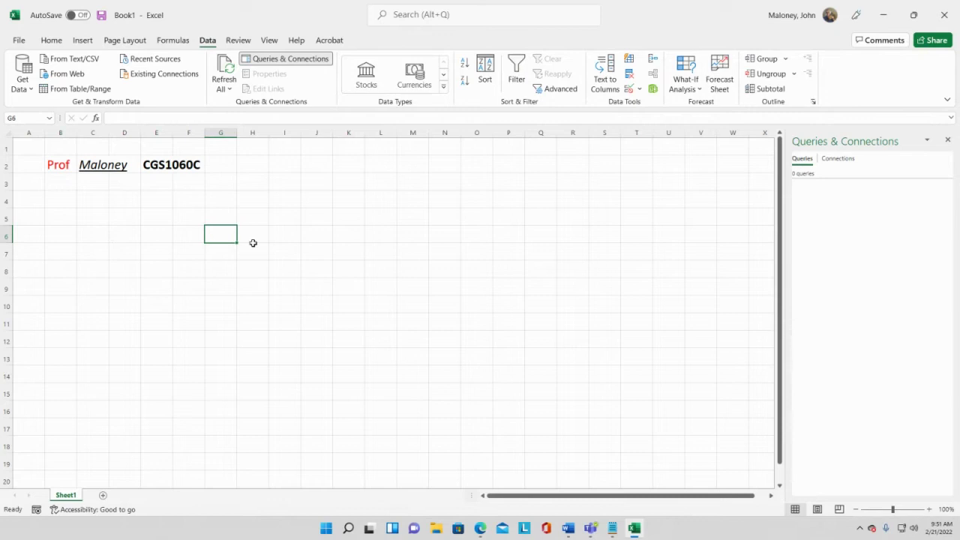
text(Spring)
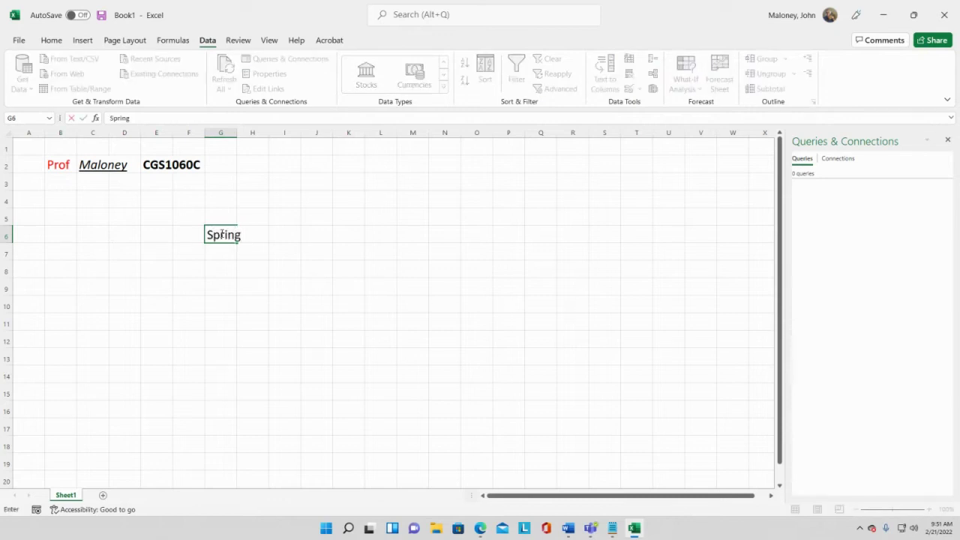
key(Right)
key(Right)
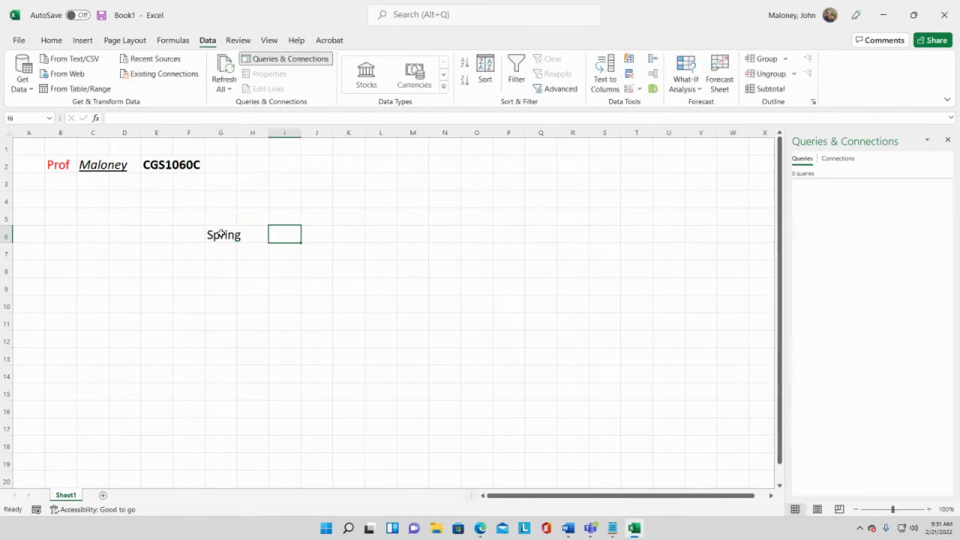
text(2022)
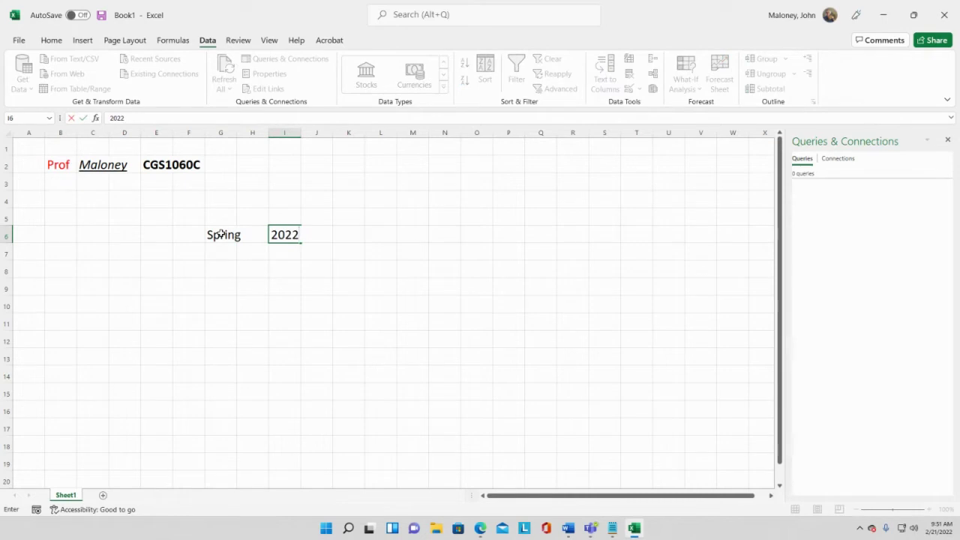
key(Right)
key(Right)
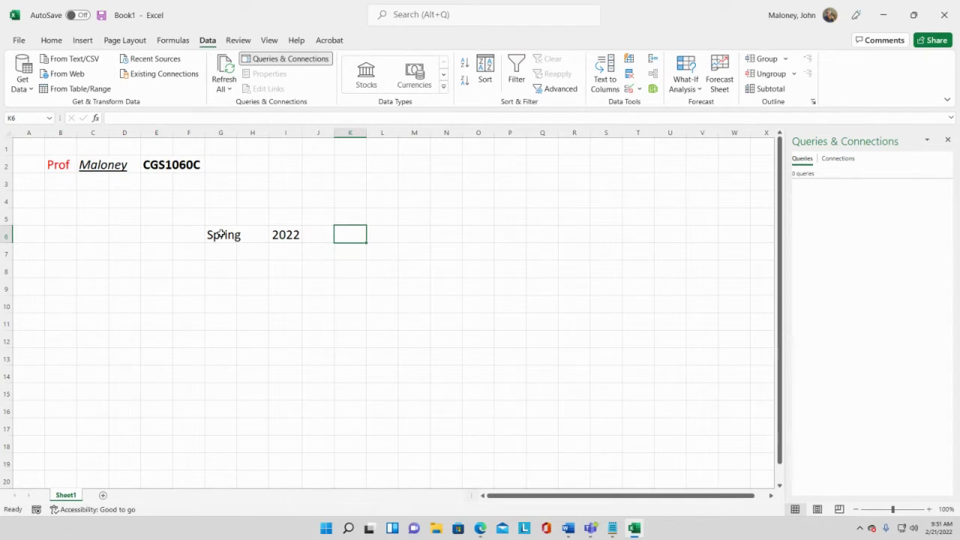
text(Homestea)
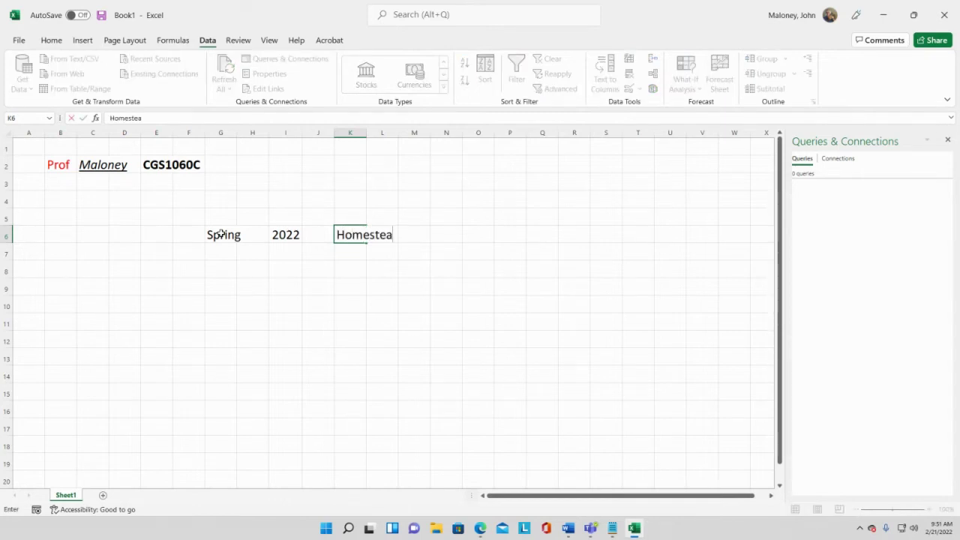
text(d)
key(Return)
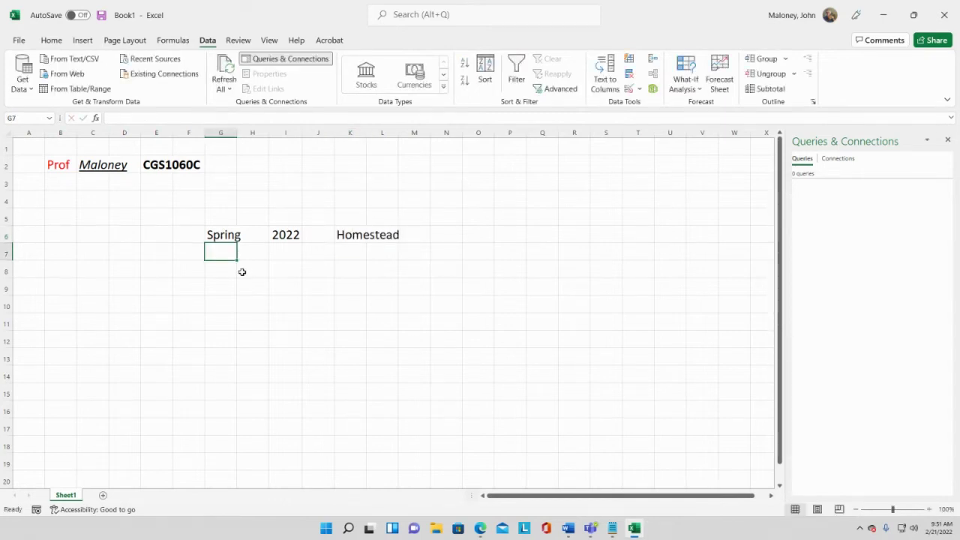
click(59, 164)
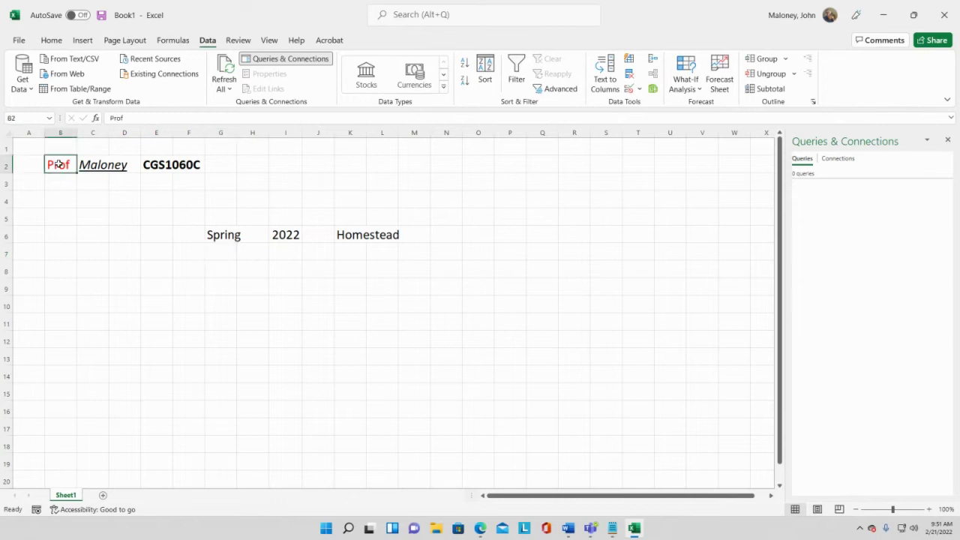
click(229, 234)
click(103, 167)
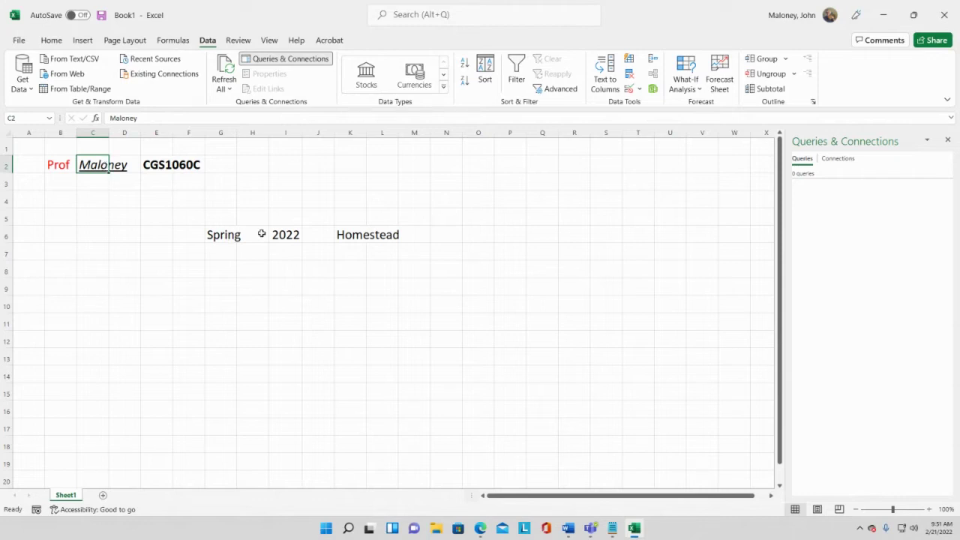
click(286, 237)
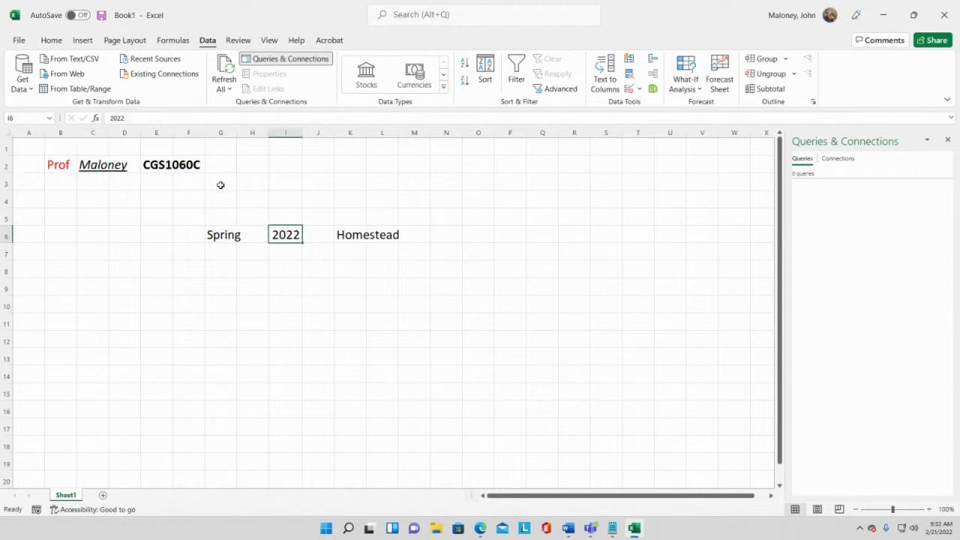
click(181, 168)
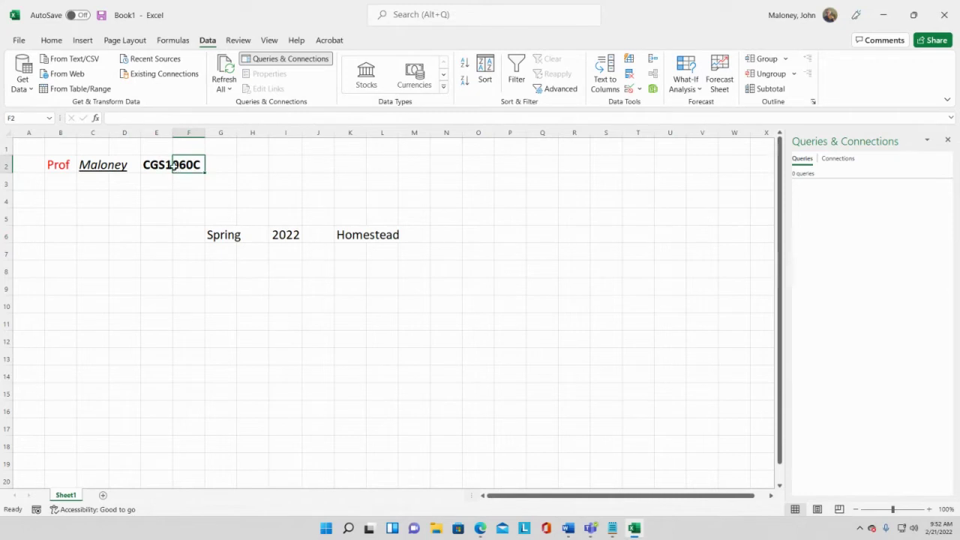
click(166, 165)
click(361, 235)
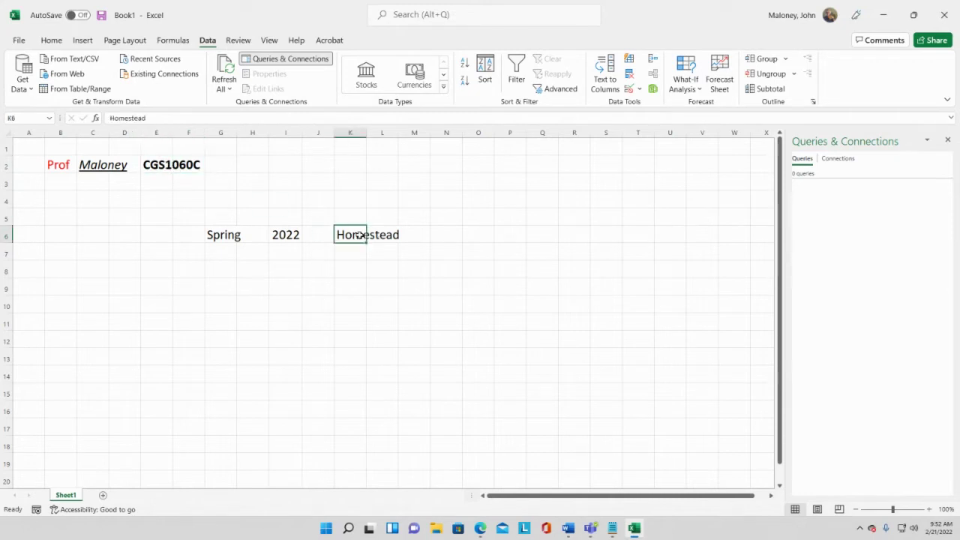
click(58, 165)
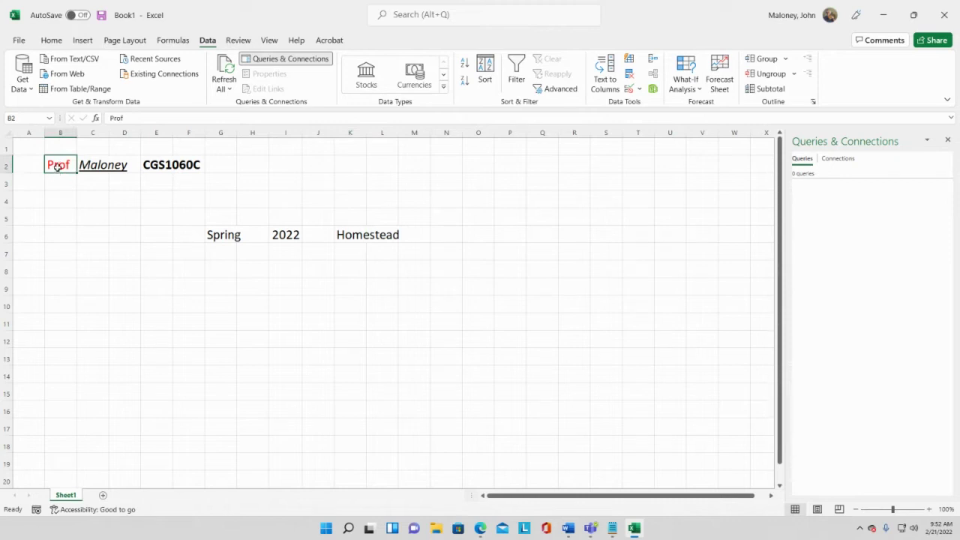
Step: Use Format Painter to copy Prof's red formatting from B2 onto Spring in G6
click(50, 41)
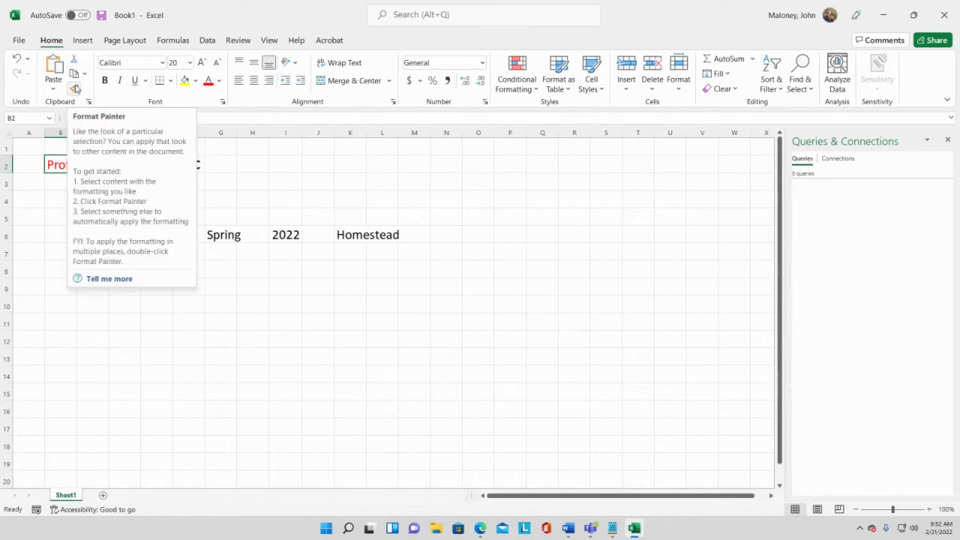
click(75, 89)
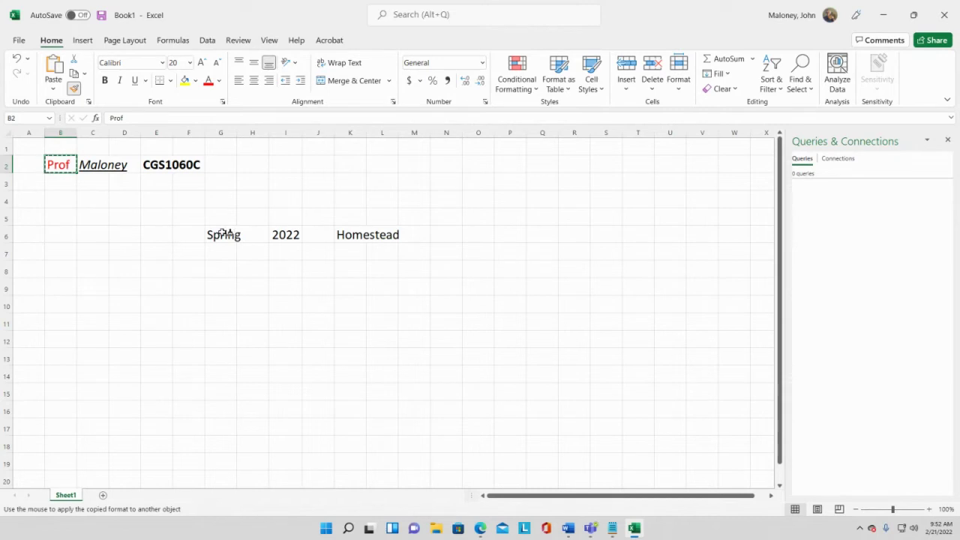
click(223, 233)
click(250, 292)
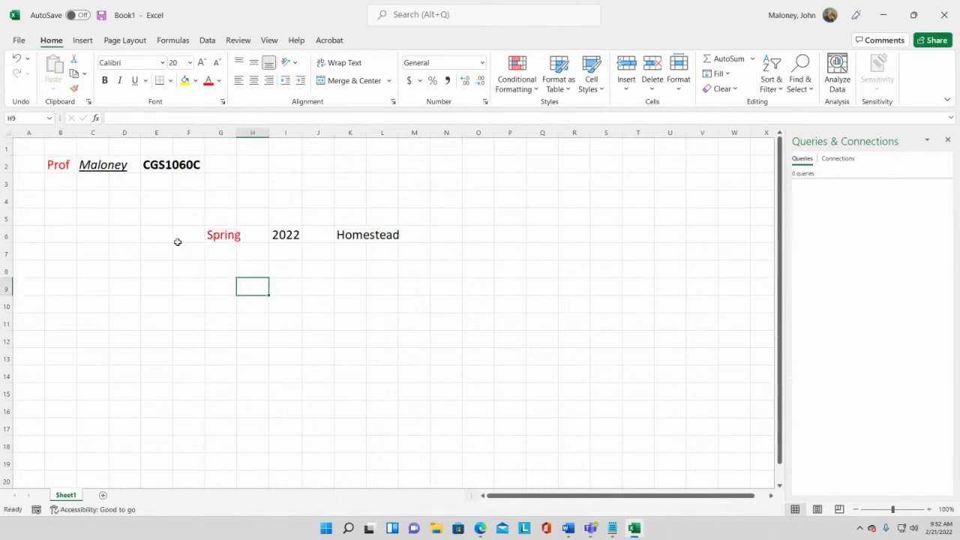
Step: Use Format Painter to copy C2's italic underline onto the year 2022 in I6
click(85, 163)
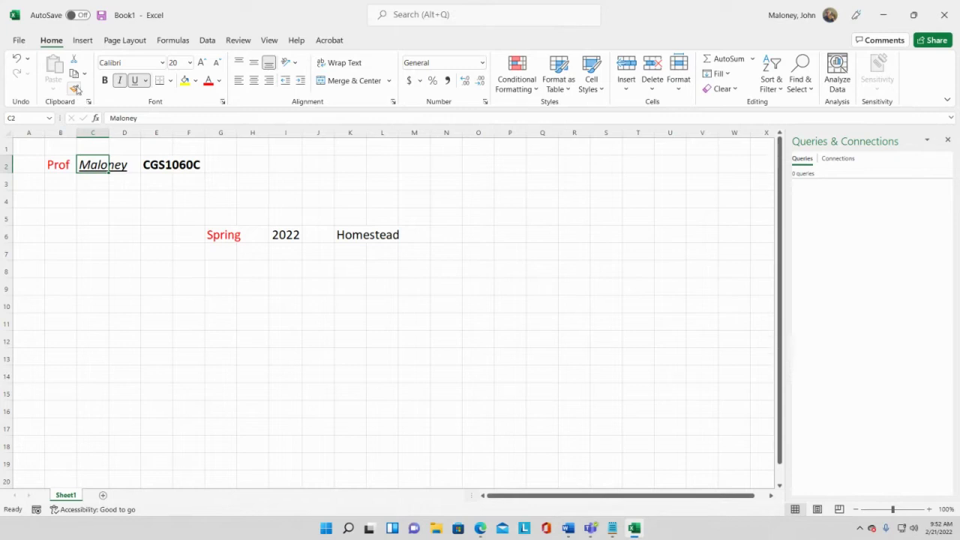
click(74, 88)
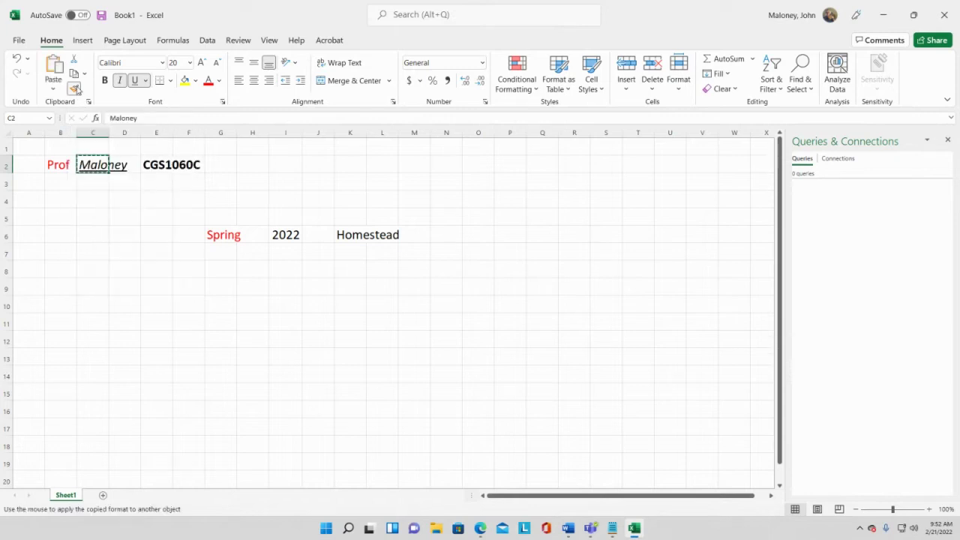
click(287, 234)
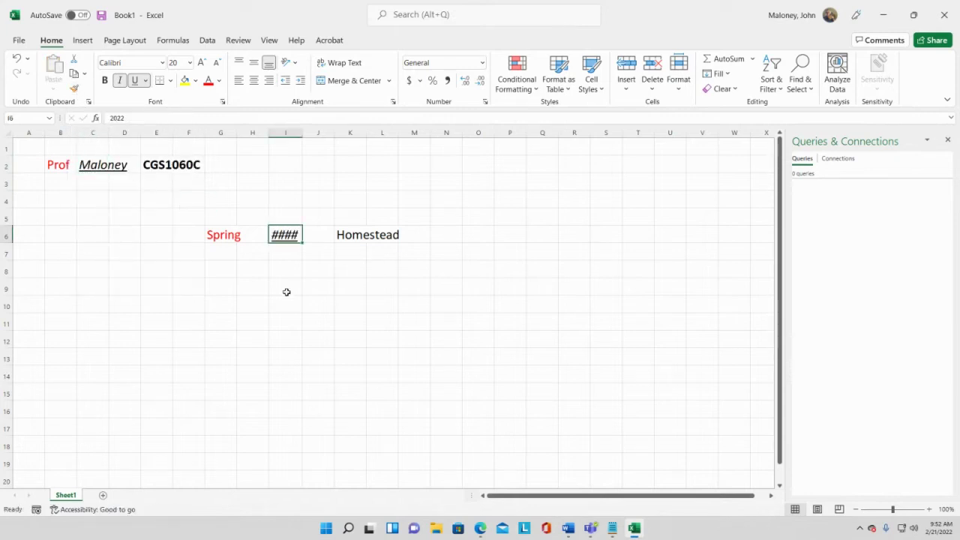
Step: Drag column I's border wider and narrower, then AutoFit it so 2022 displays instead of ####
click(287, 291)
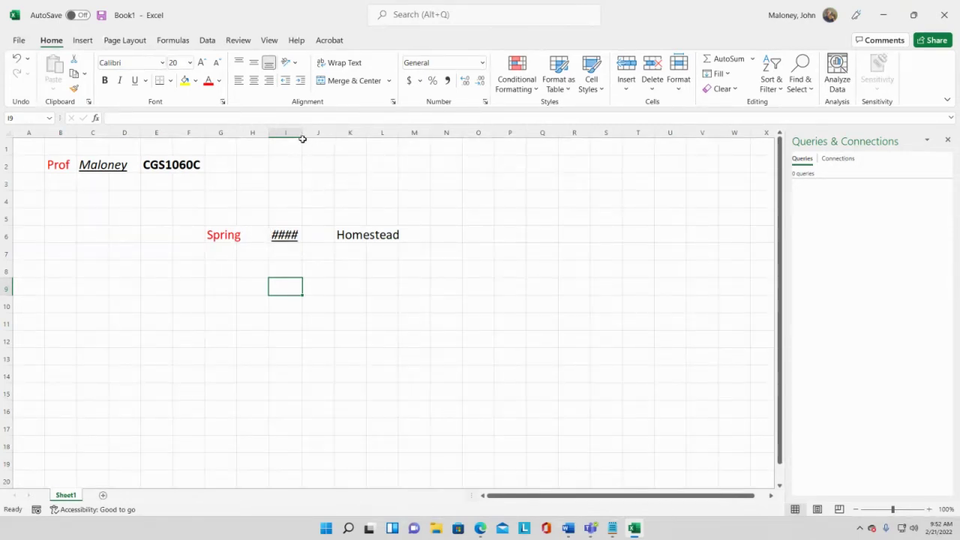
drag(302, 132, 303, 132)
click(286, 133)
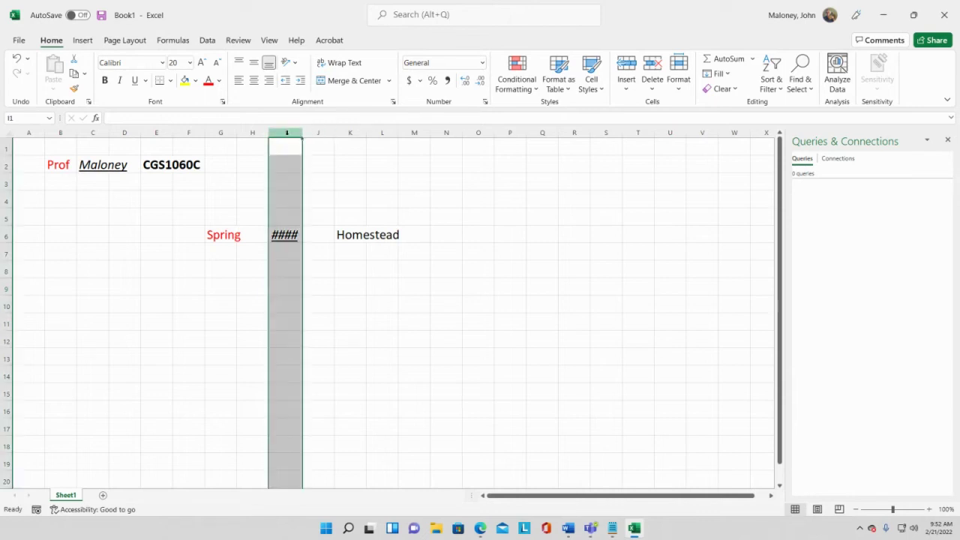
click(282, 239)
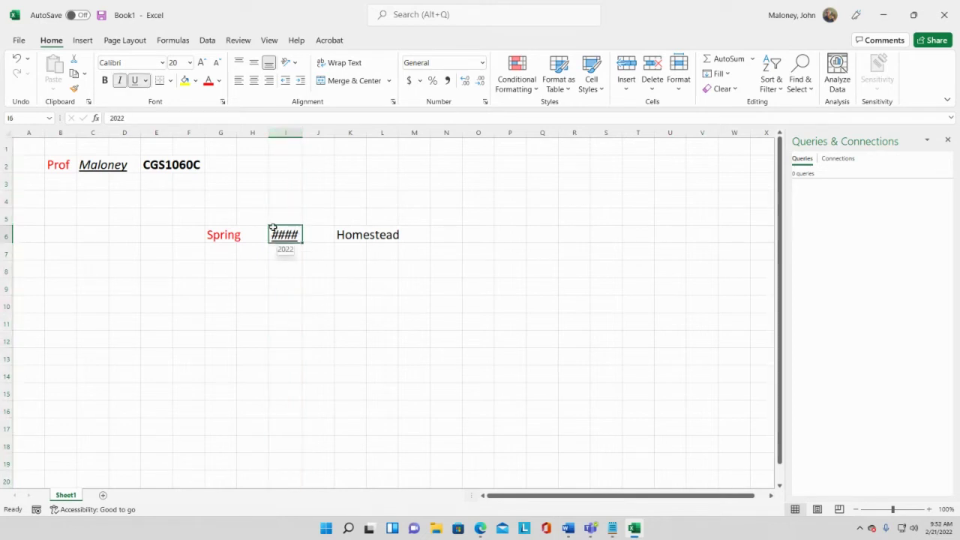
click(284, 132)
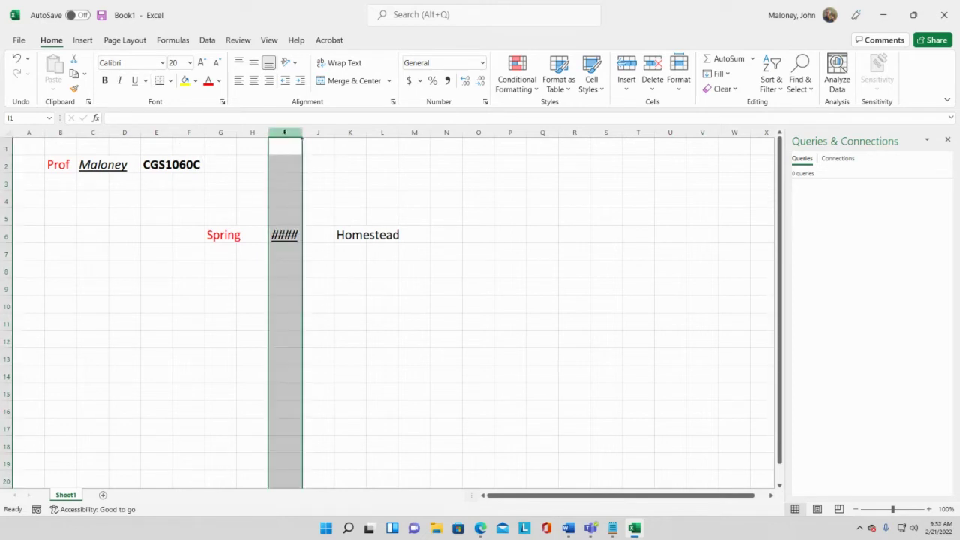
drag(301, 132, 315, 132)
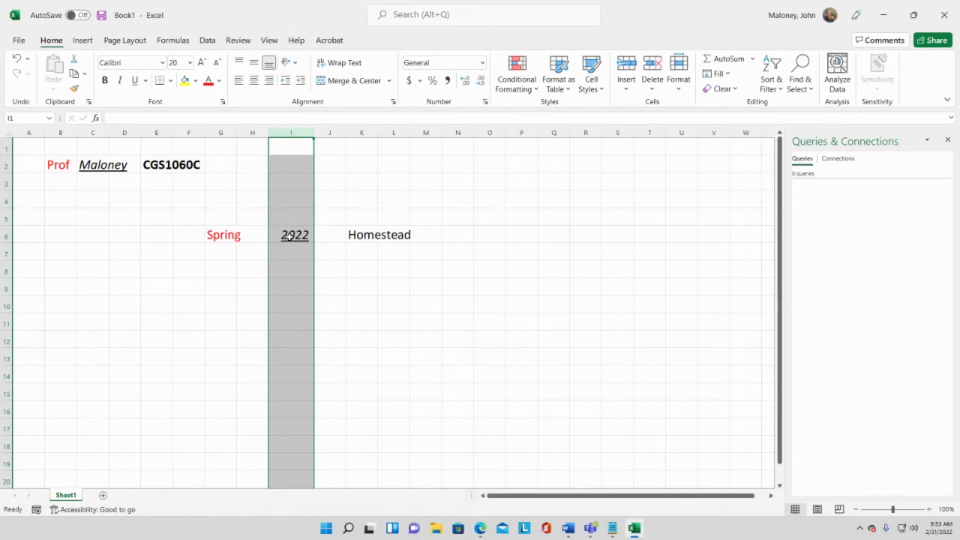
drag(314, 132, 635, 133)
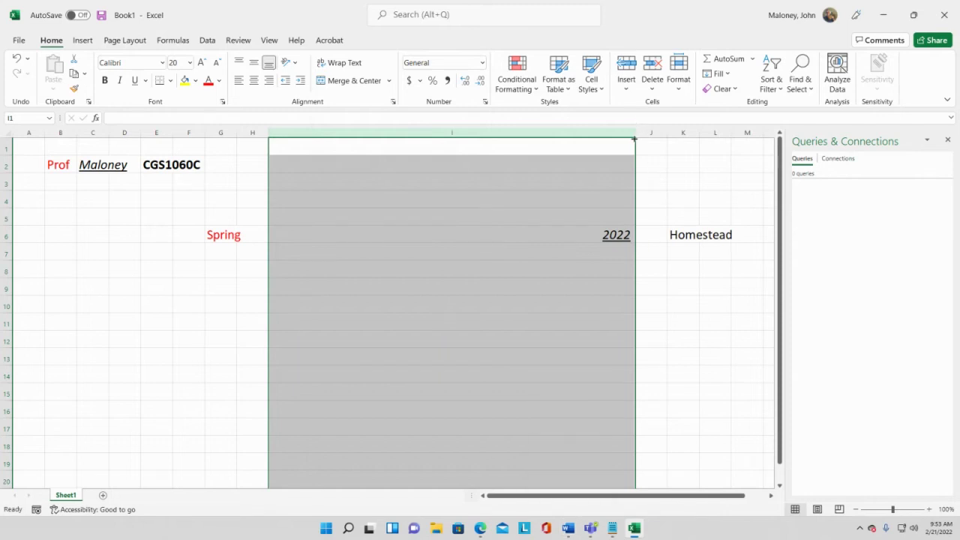
drag(635, 134, 291, 157)
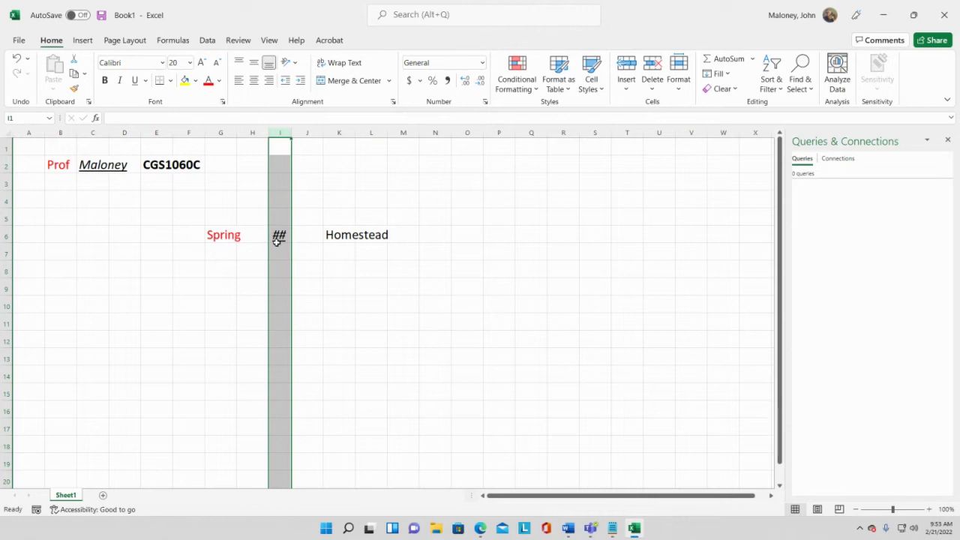
double_click(290, 135)
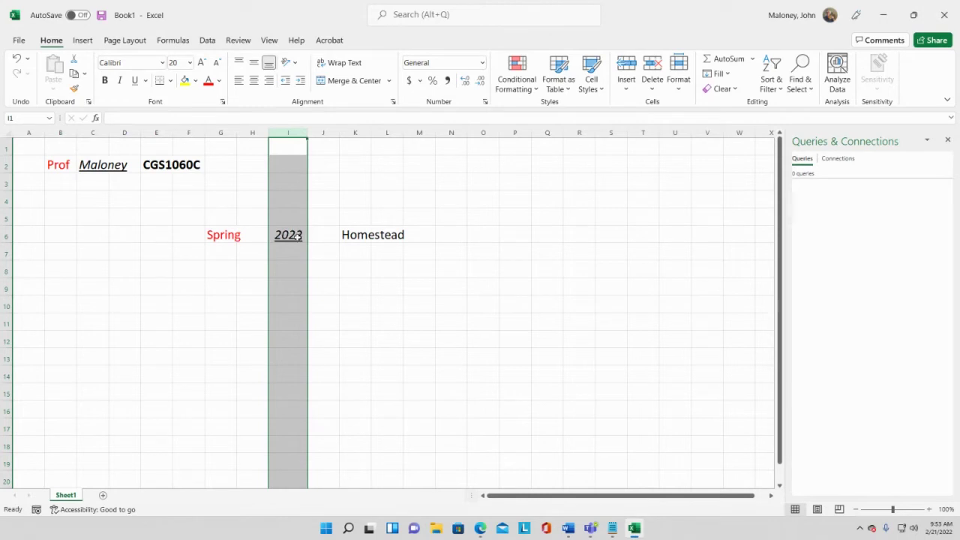
Step: Inspect the formatting of the Prof, Spring, Maloney and 2022 entries
click(54, 169)
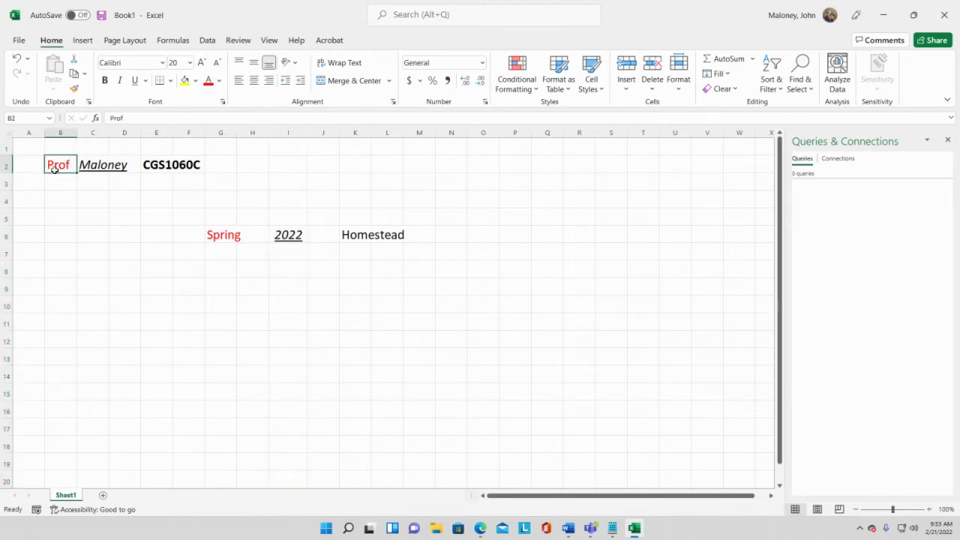
click(229, 236)
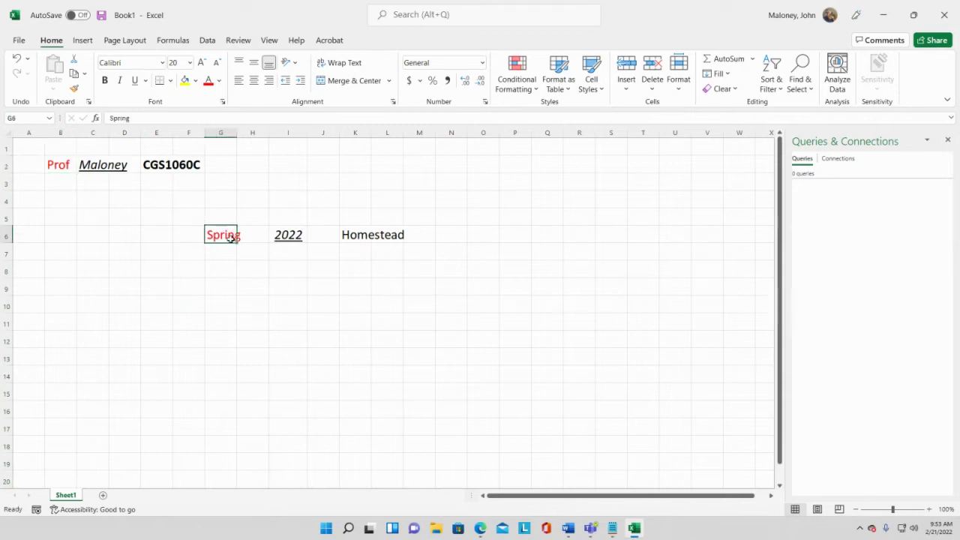
click(106, 167)
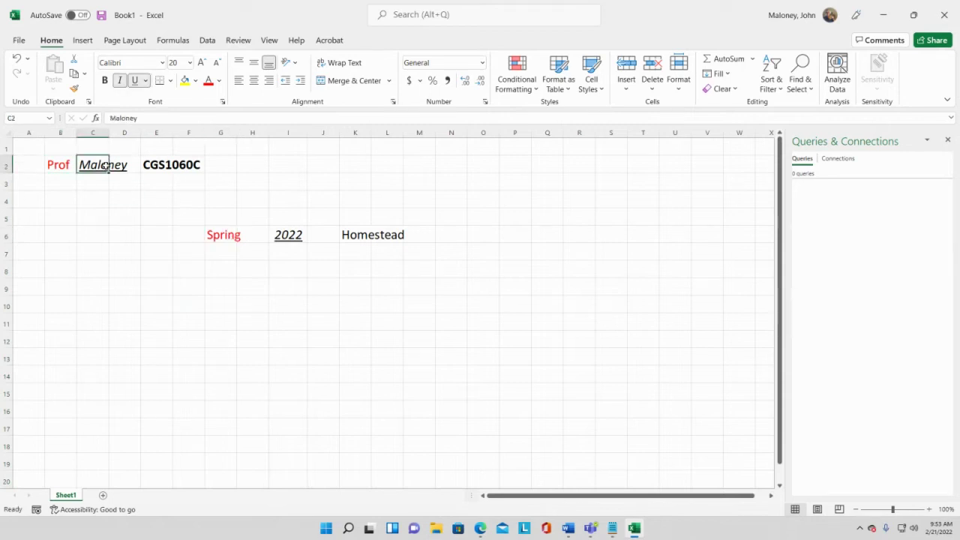
click(292, 235)
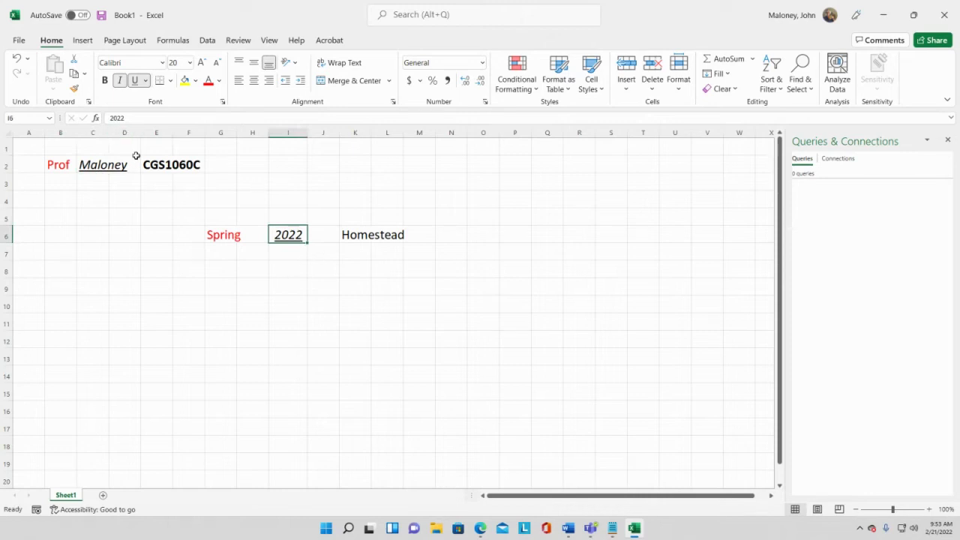
Step: Format-paint CGS1060C's bold style onto Homestead, then select the entries in rows 2 to 6
click(148, 179)
click(150, 166)
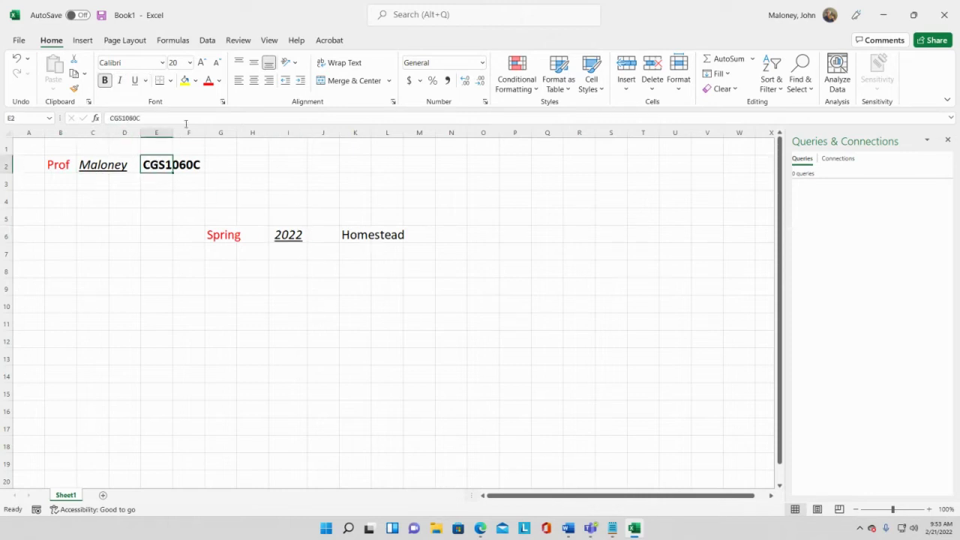
click(73, 88)
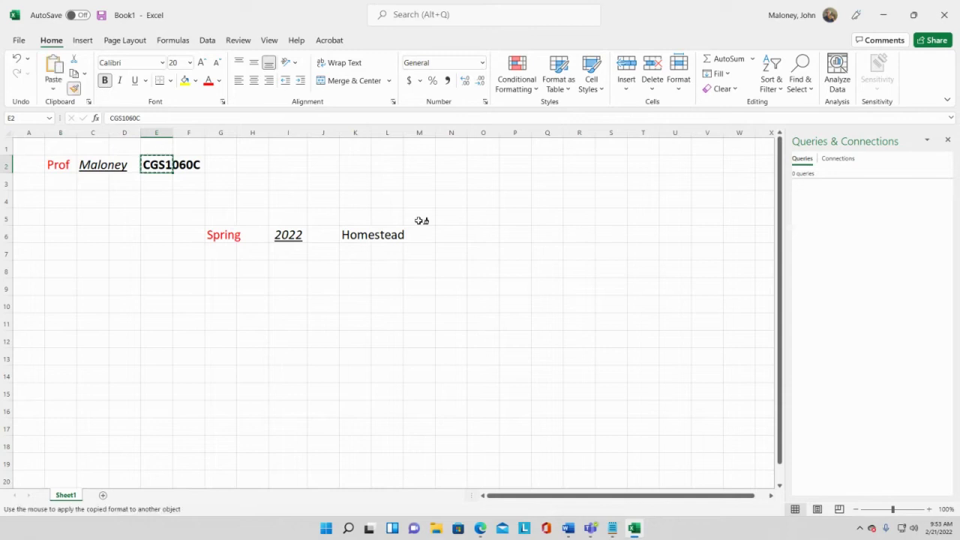
click(377, 237)
click(391, 410)
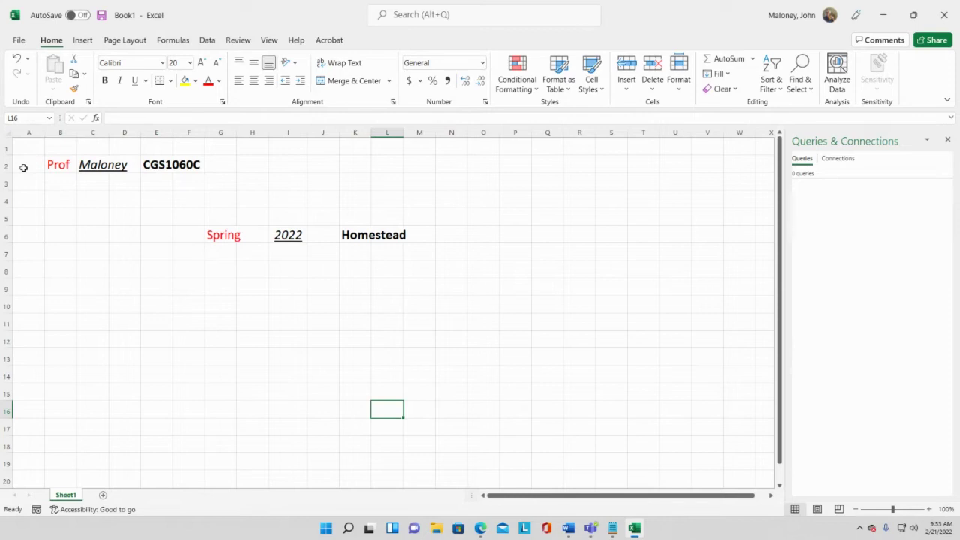
drag(23, 167, 513, 234)
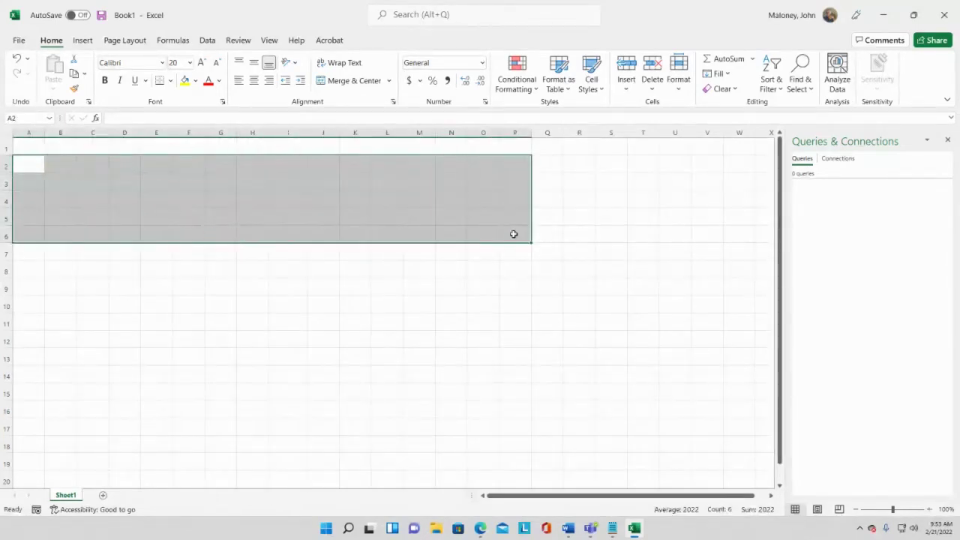
Step: Select an empty cell below the cleared entries
click(111, 272)
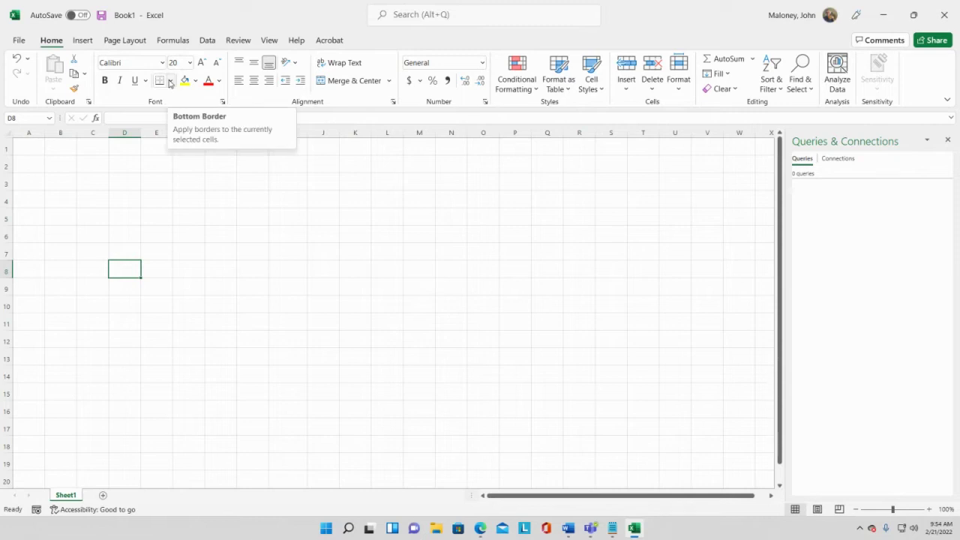
Step: Select a few single empty cells and the block I3:Q10, then deselect it
click(222, 216)
click(314, 266)
click(286, 203)
drag(287, 181, 534, 308)
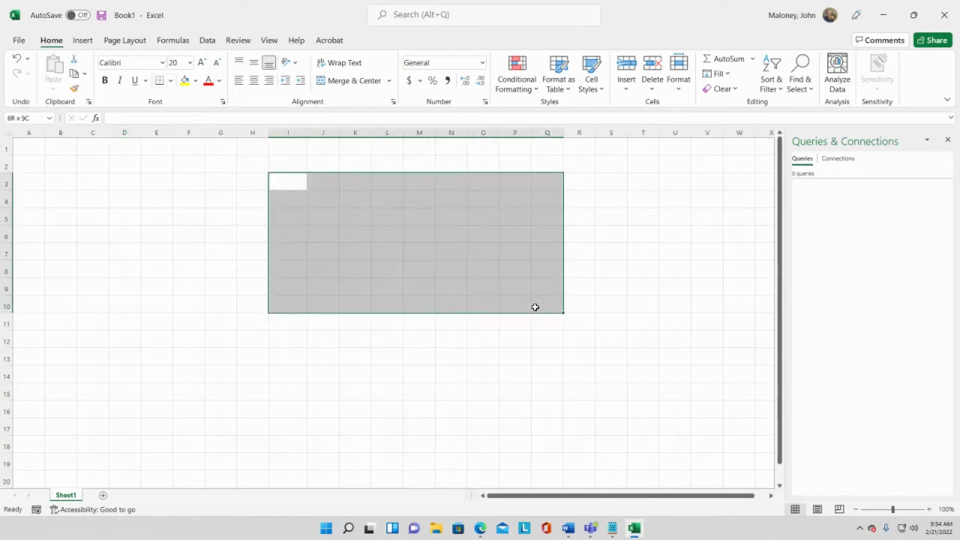
click(118, 238)
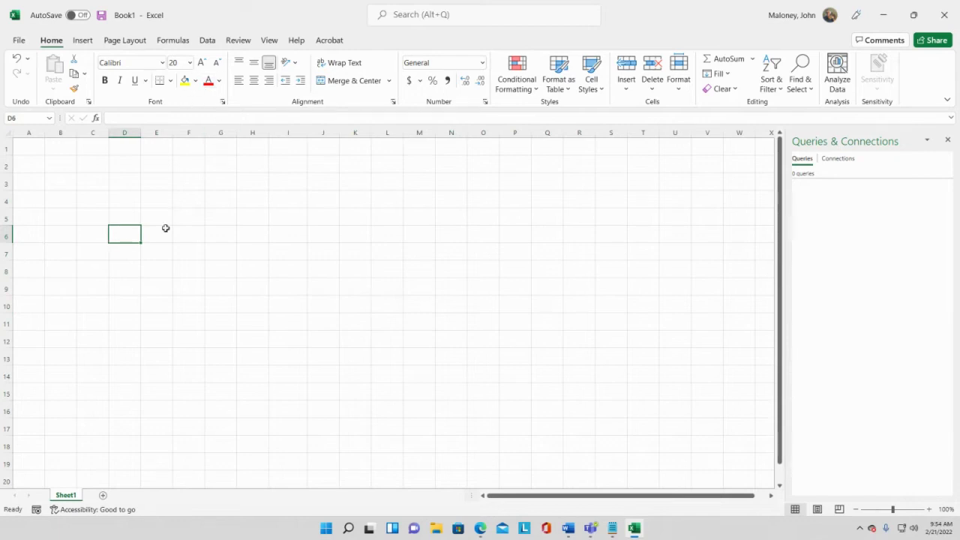
Step: Apply All Borders to E5:G5, then undo twice to remove them and restore the entries
drag(160, 216, 213, 216)
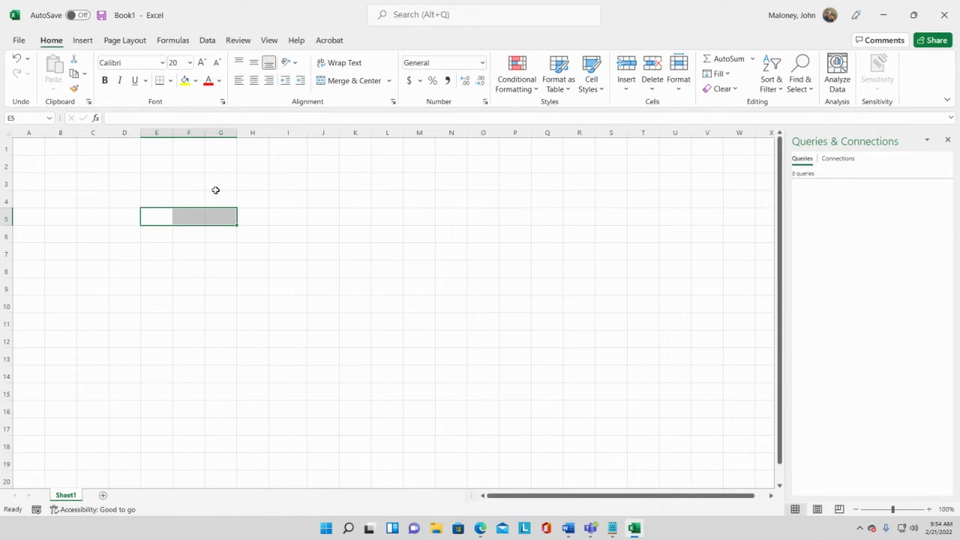
click(171, 81)
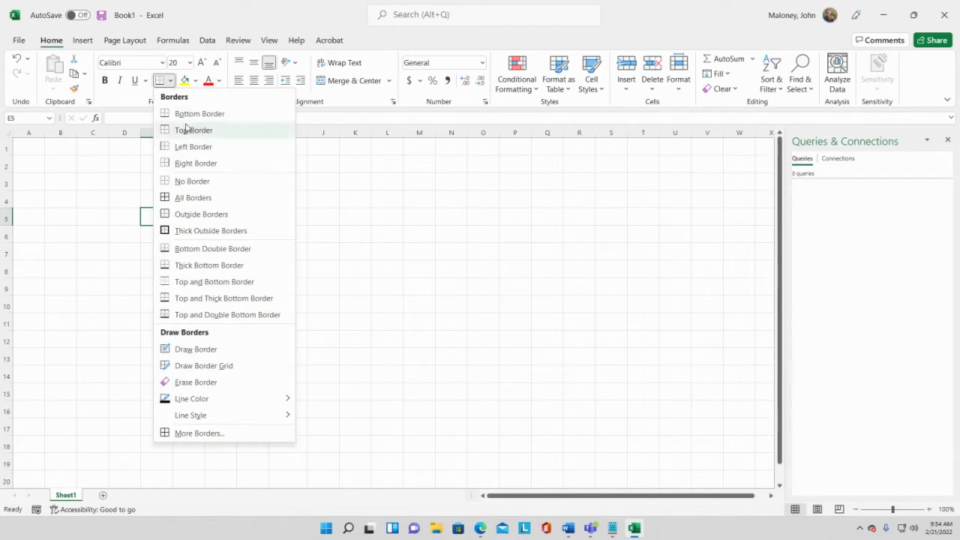
click(201, 198)
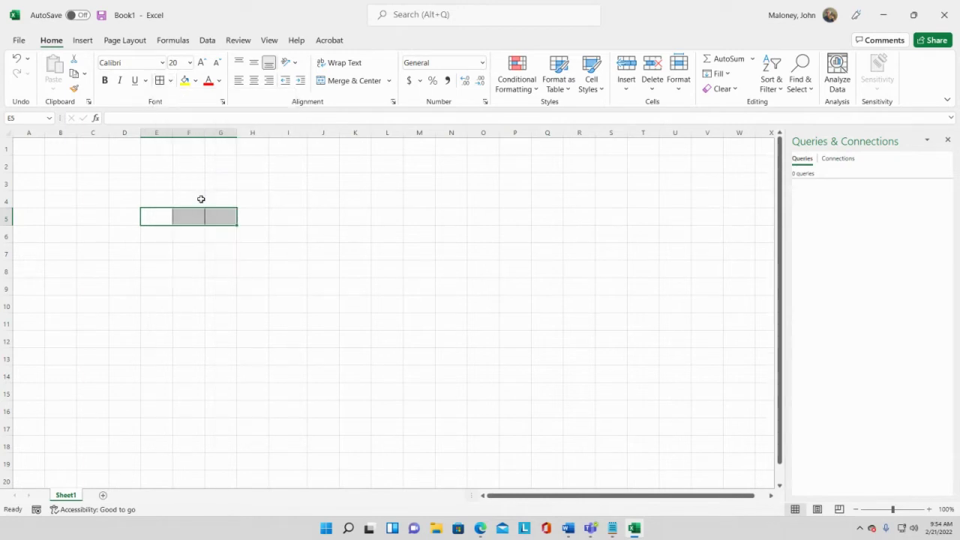
click(201, 297)
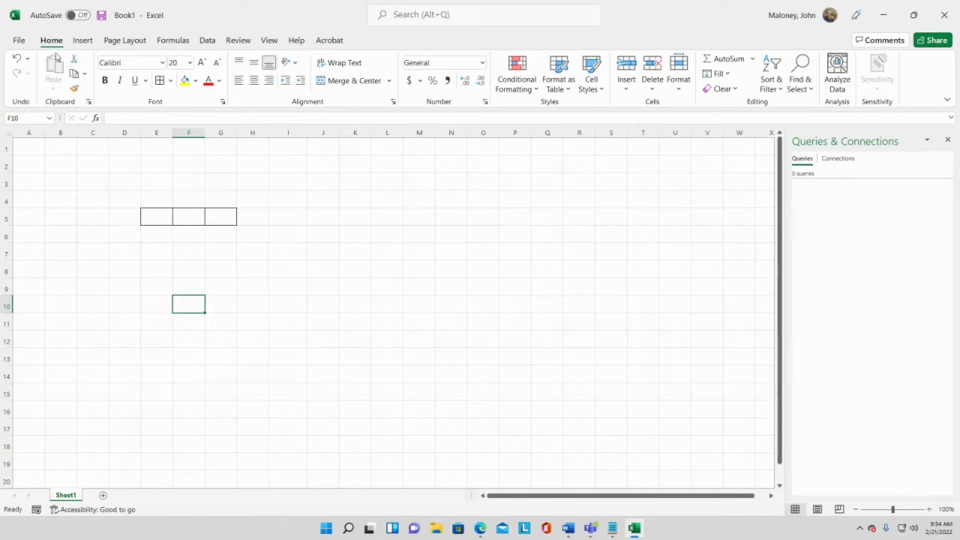
click(17, 59)
click(16, 59)
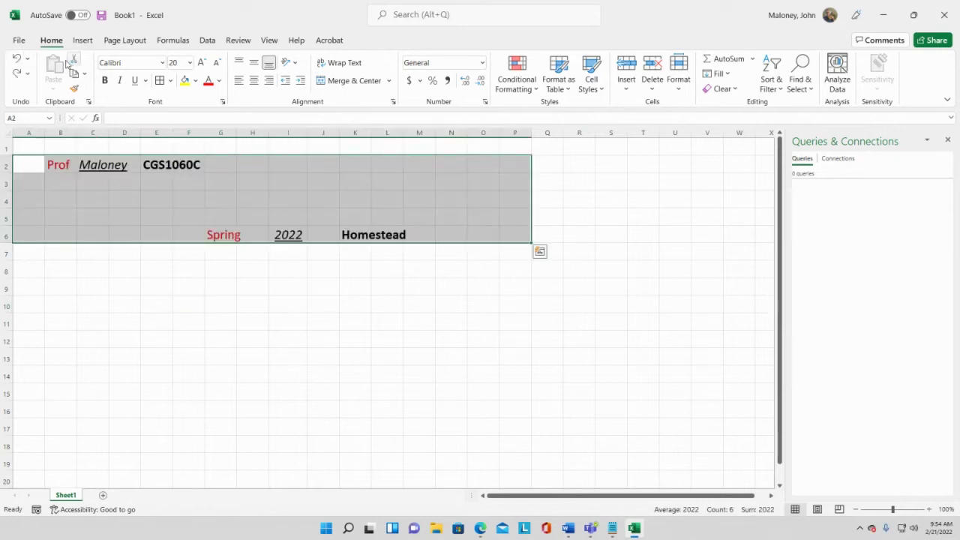
Step: Redo the clearing of rows 2–6, top-align E10, then select F6, E6 and the whole sheet
click(16, 73)
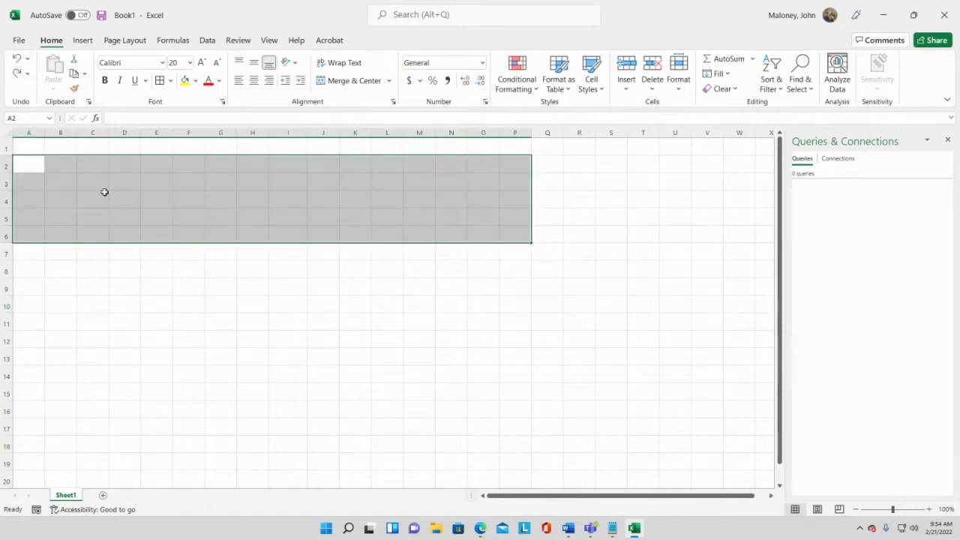
click(150, 303)
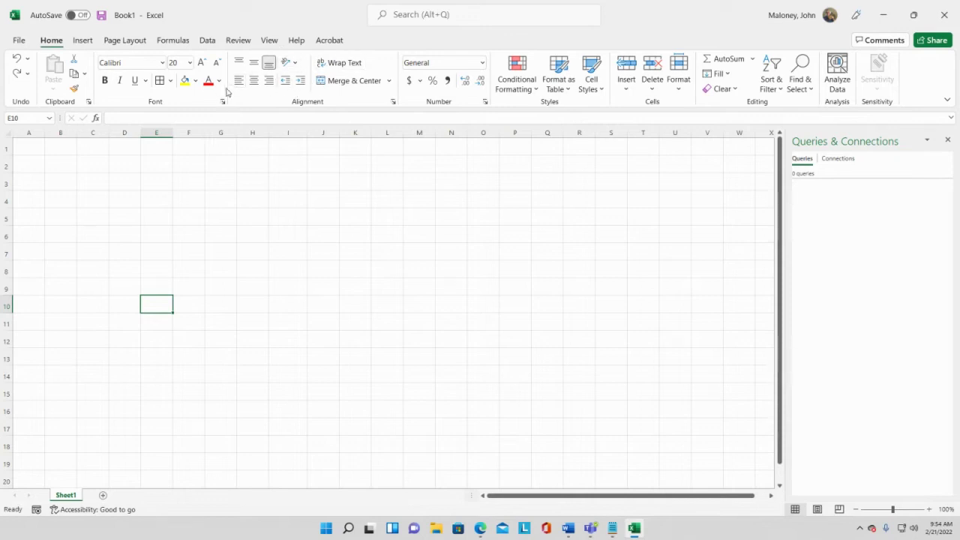
click(238, 64)
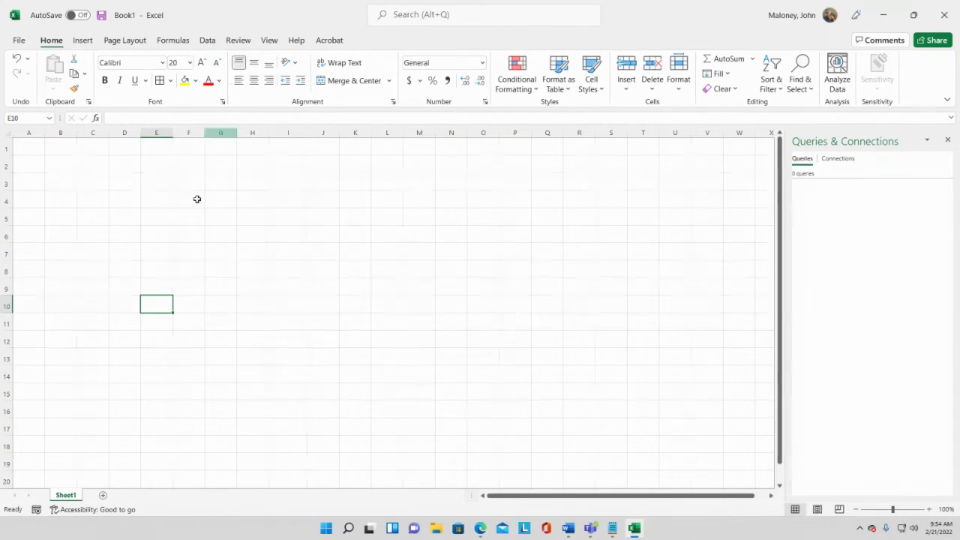
click(192, 231)
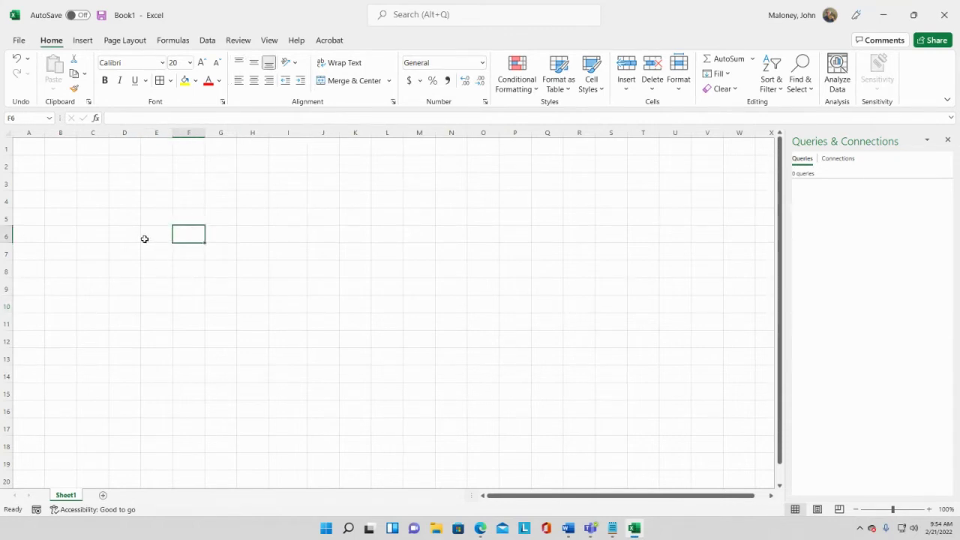
click(154, 236)
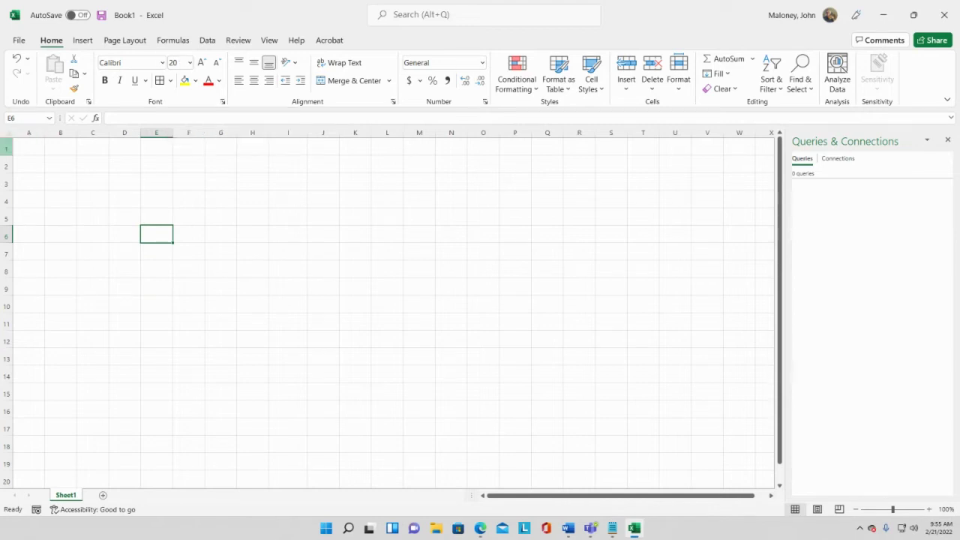
click(10, 132)
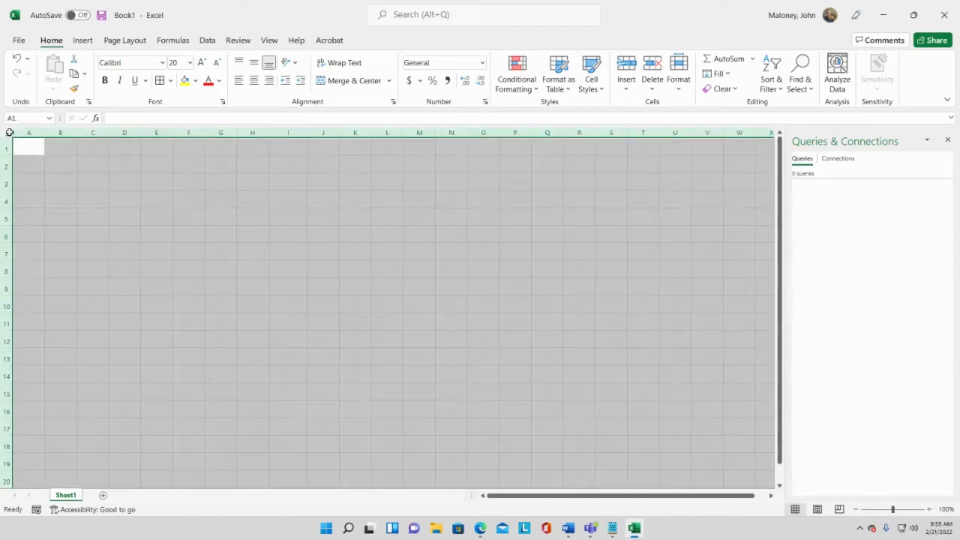
click(185, 63)
text(10)
key(Return)
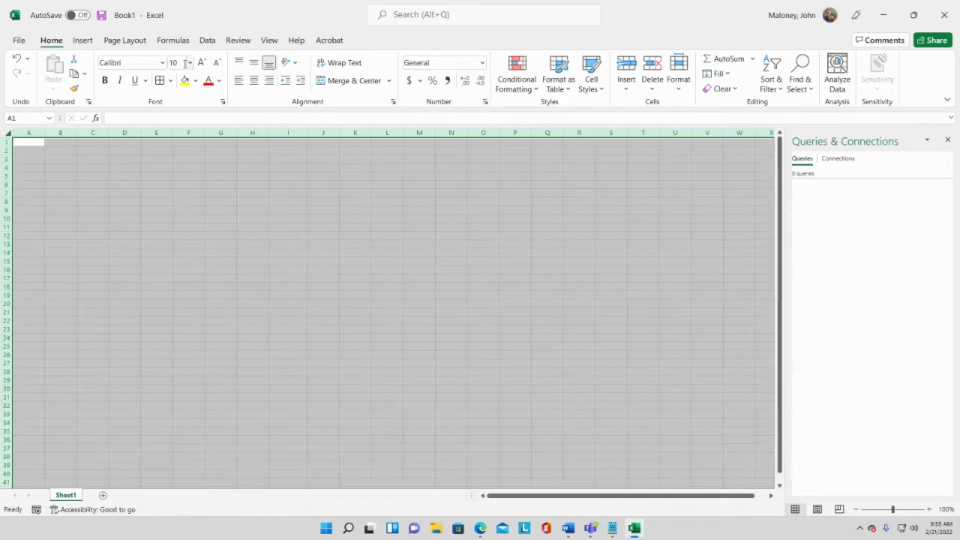
click(163, 198)
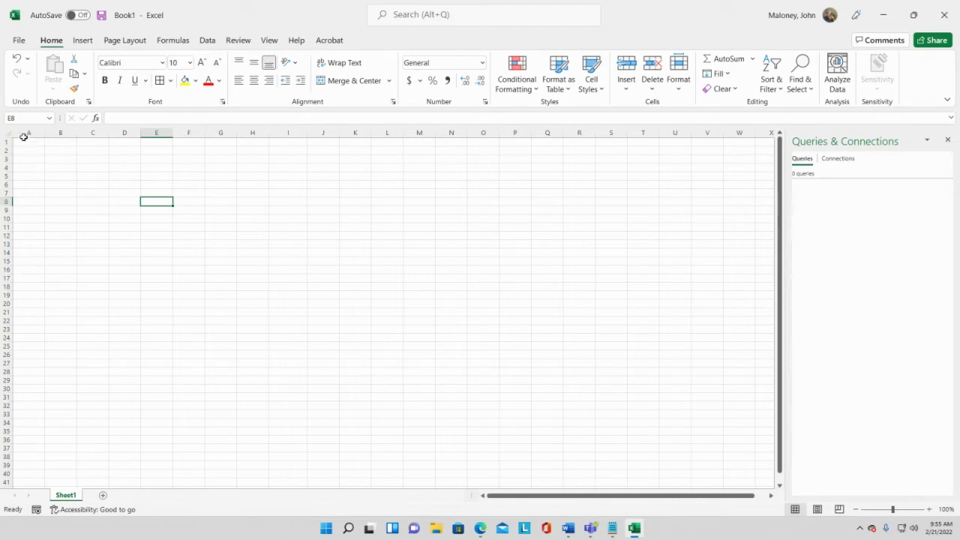
click(18, 60)
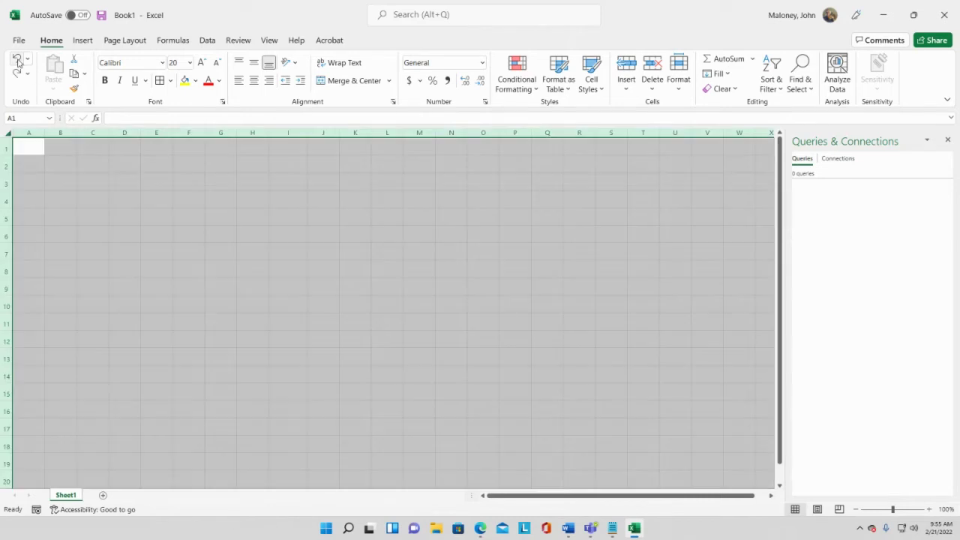
click(33, 144)
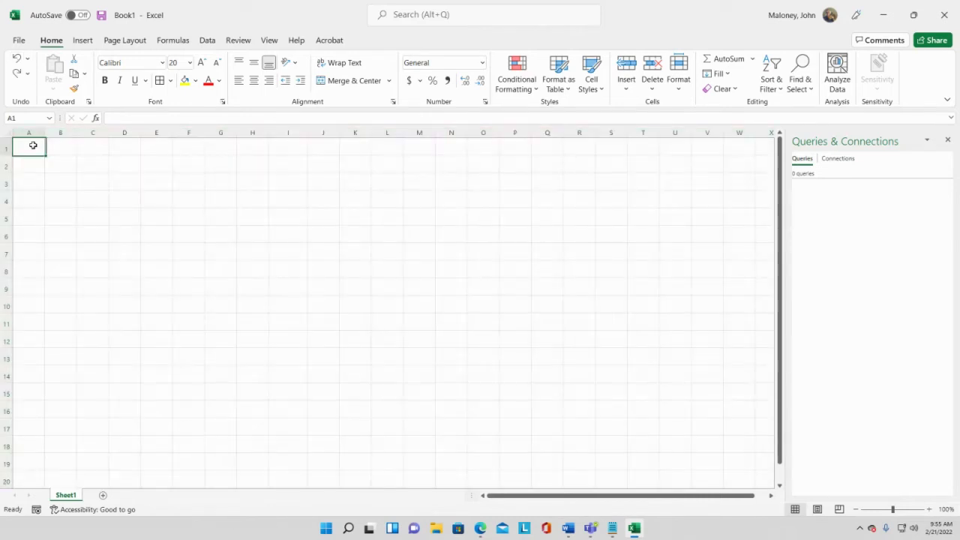
click(158, 150)
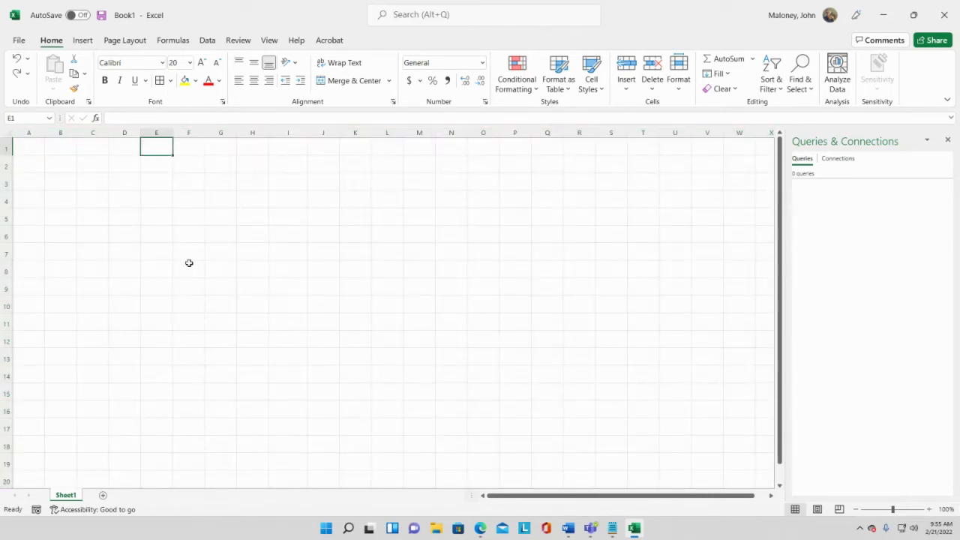
click(190, 63)
click(182, 94)
text(99)
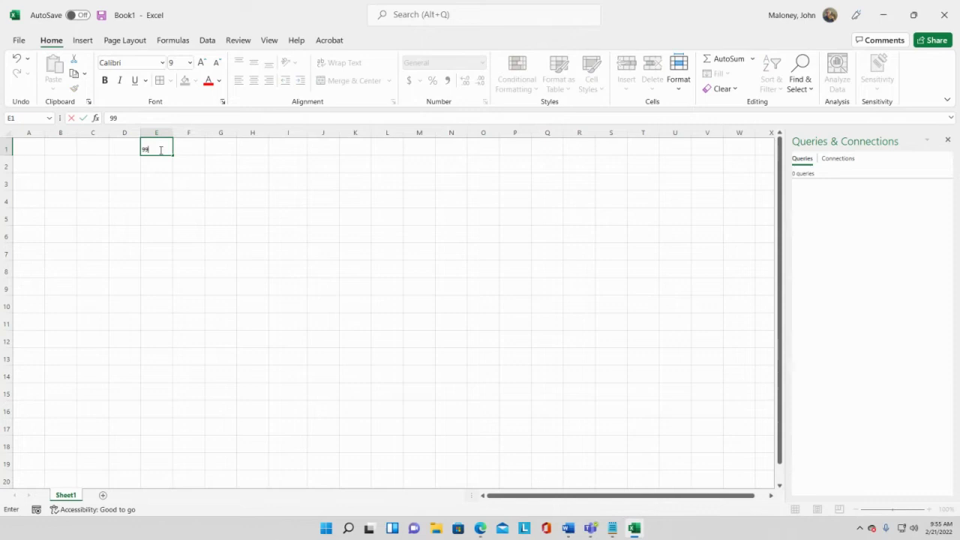
key(Return)
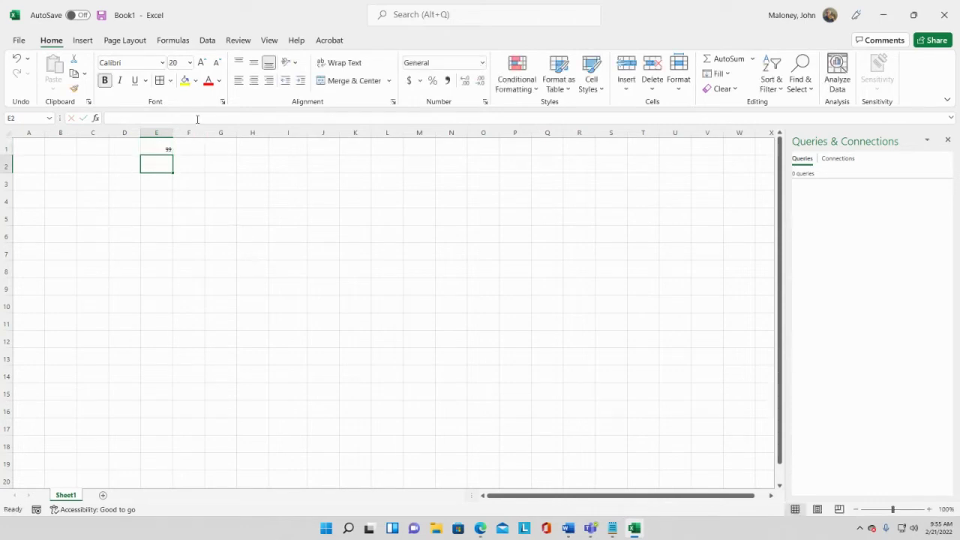
click(159, 144)
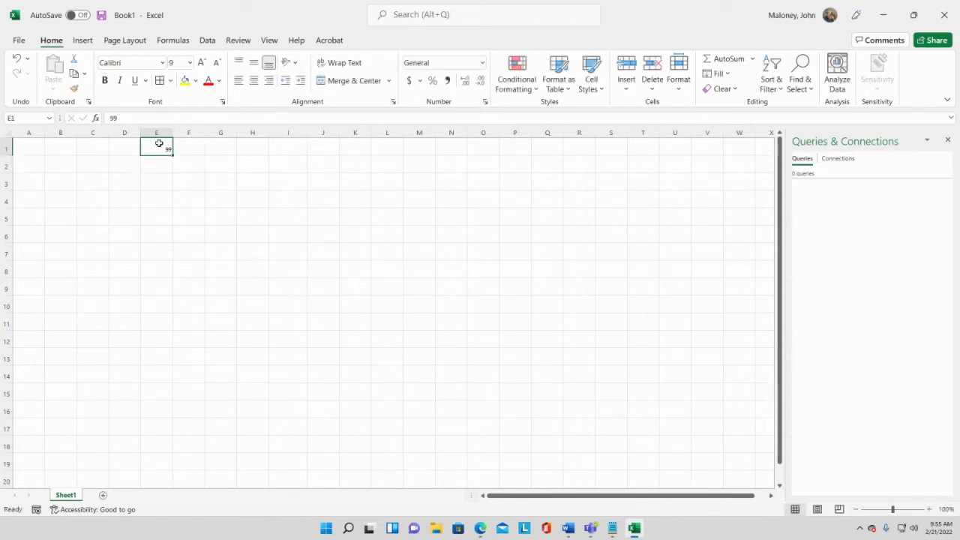
click(254, 63)
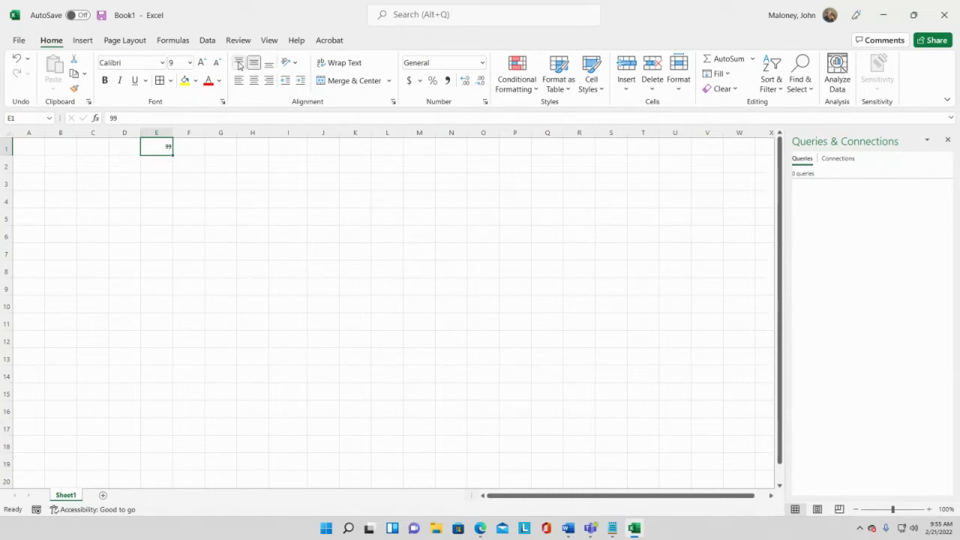
click(239, 63)
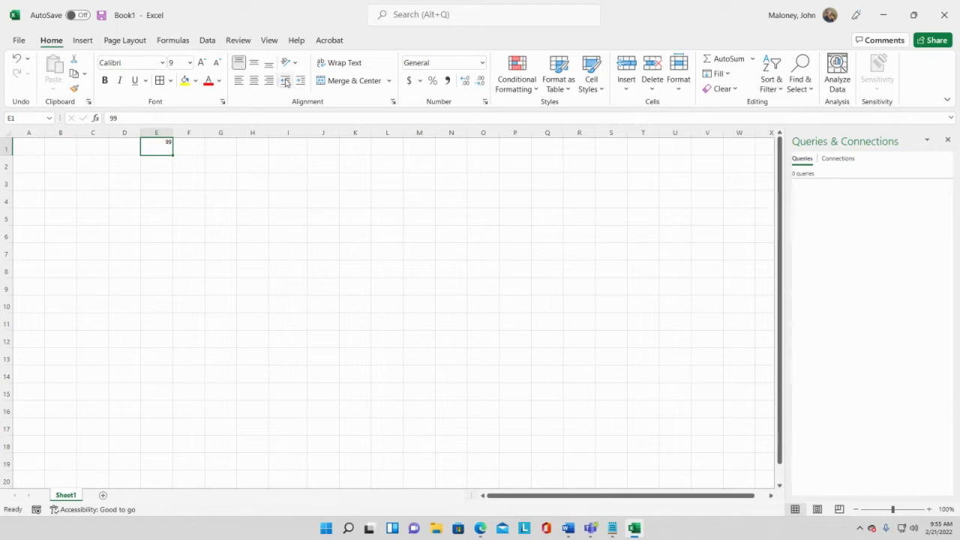
click(241, 85)
click(254, 82)
click(267, 84)
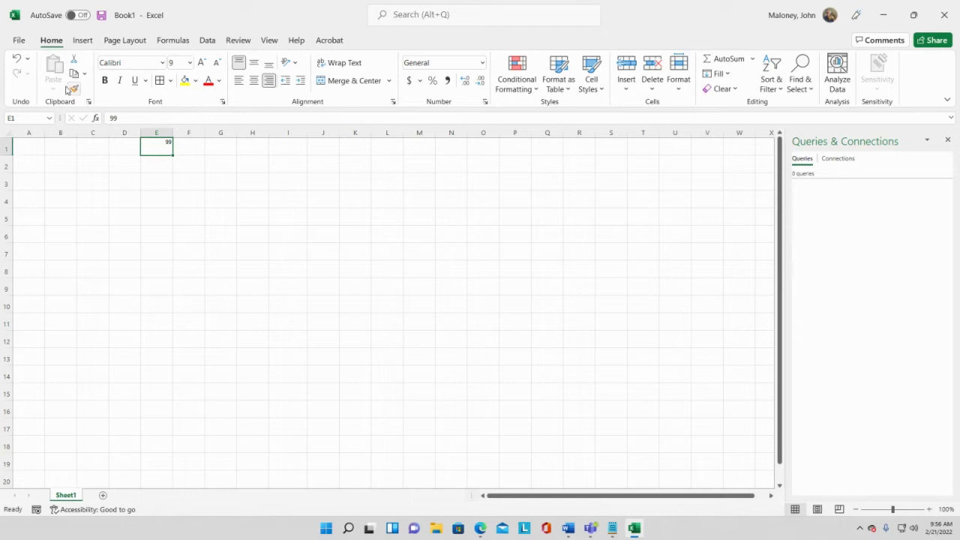
click(18, 59)
click(18, 59)
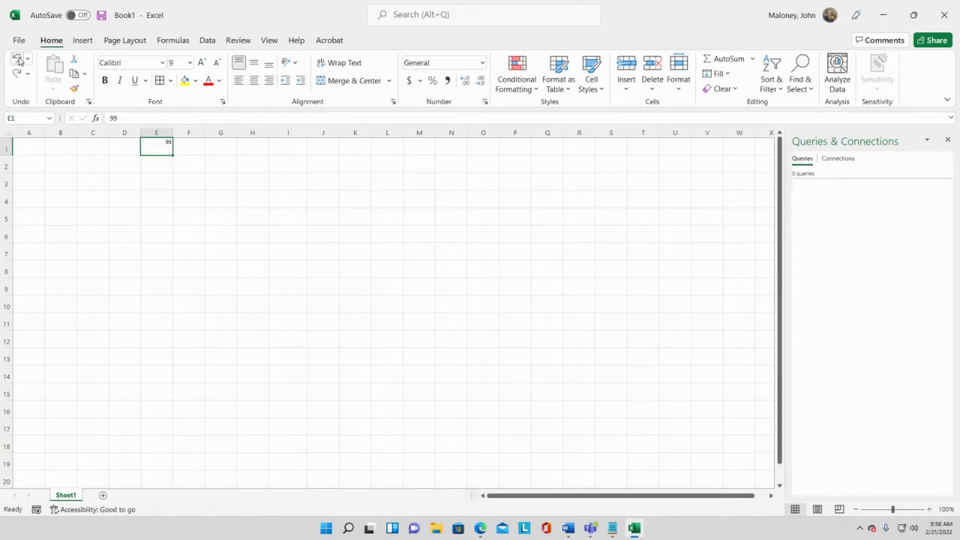
click(18, 59)
click(18, 60)
click(18, 59)
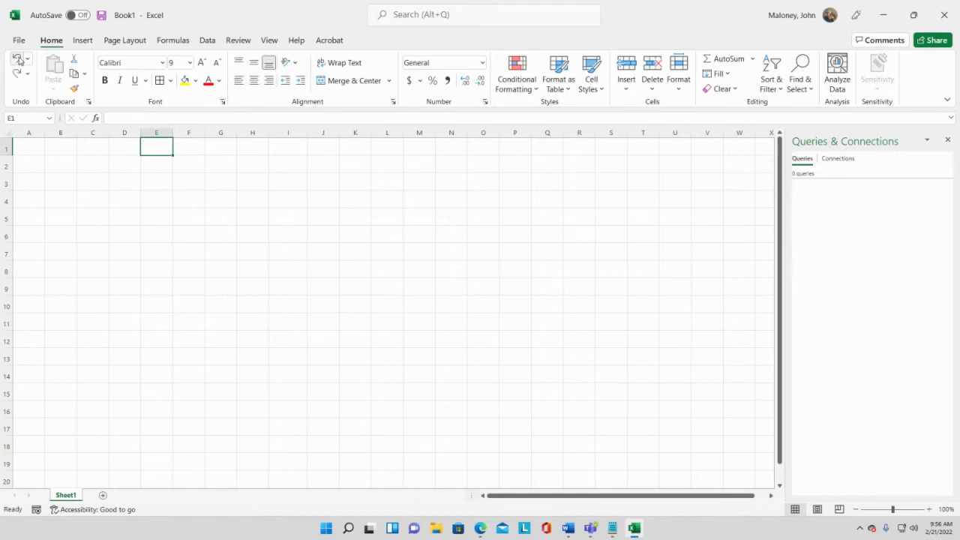
click(99, 175)
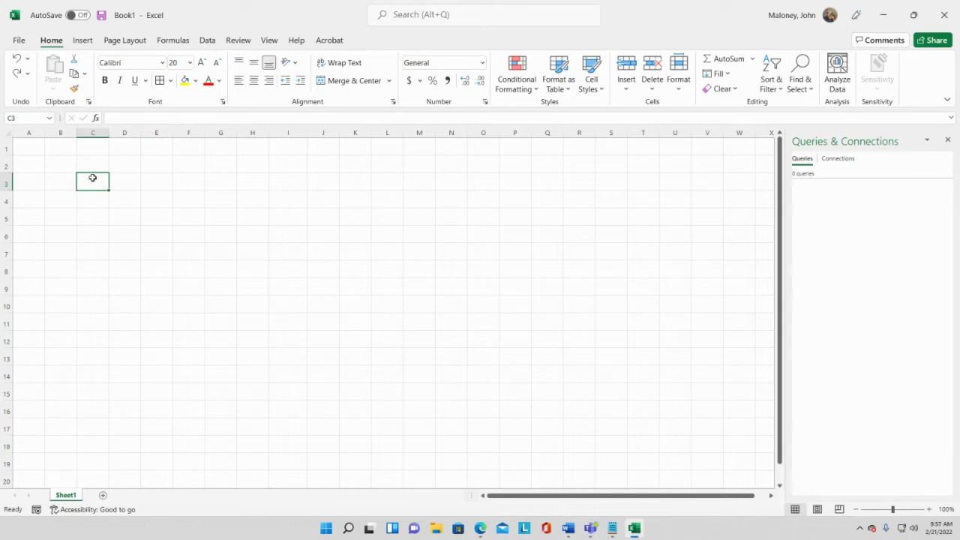
Step: Enter Month in C3 and autofit column C, then delete it again
text(Month)
key(Return)
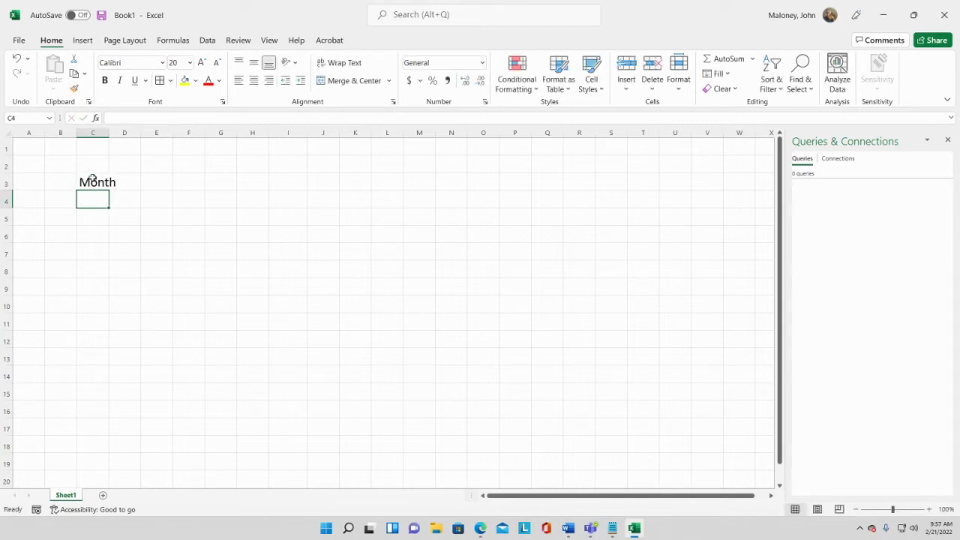
double_click(109, 132)
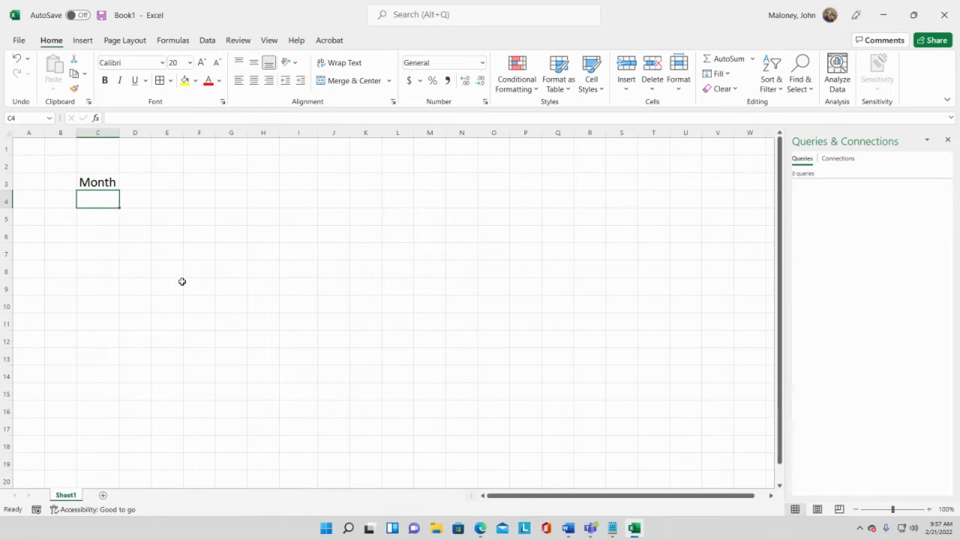
click(96, 183)
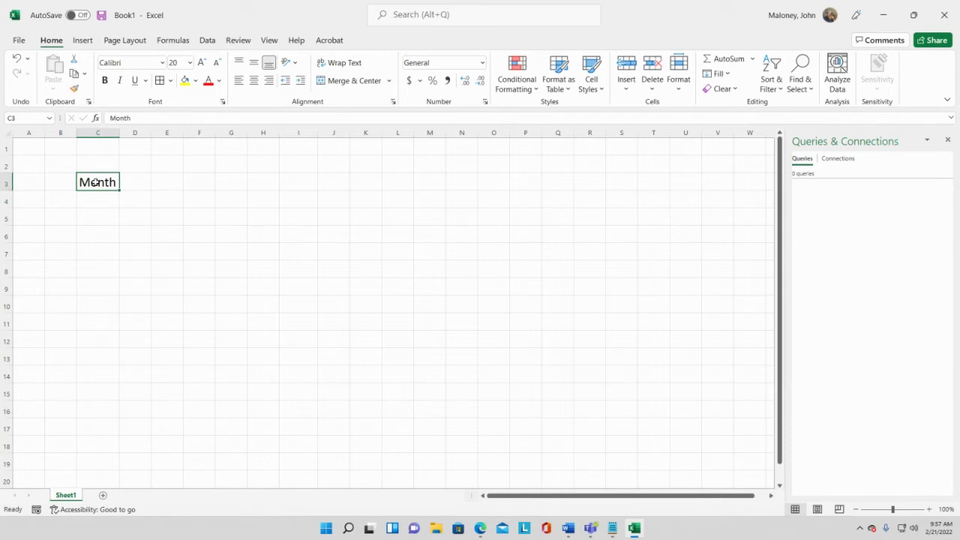
click(93, 148)
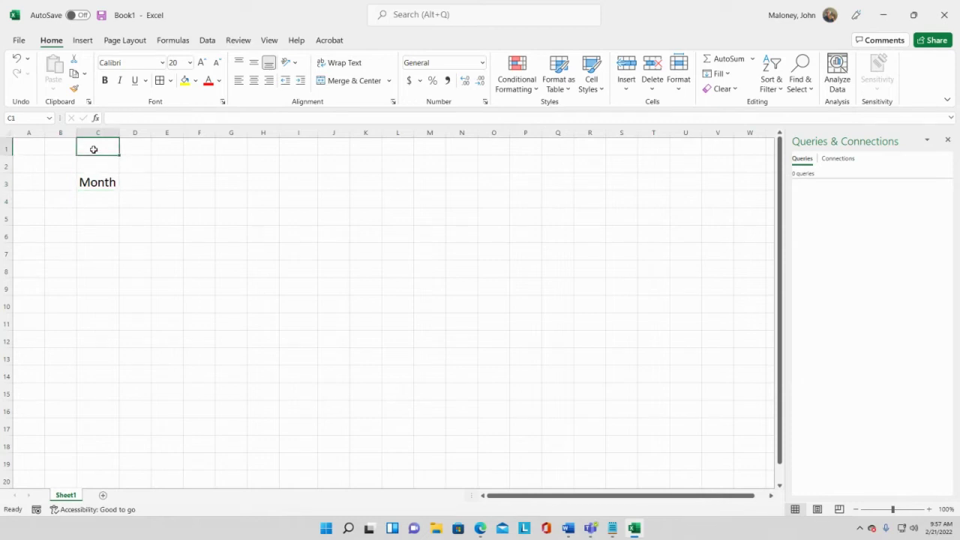
click(86, 188)
key(Delete)
click(86, 193)
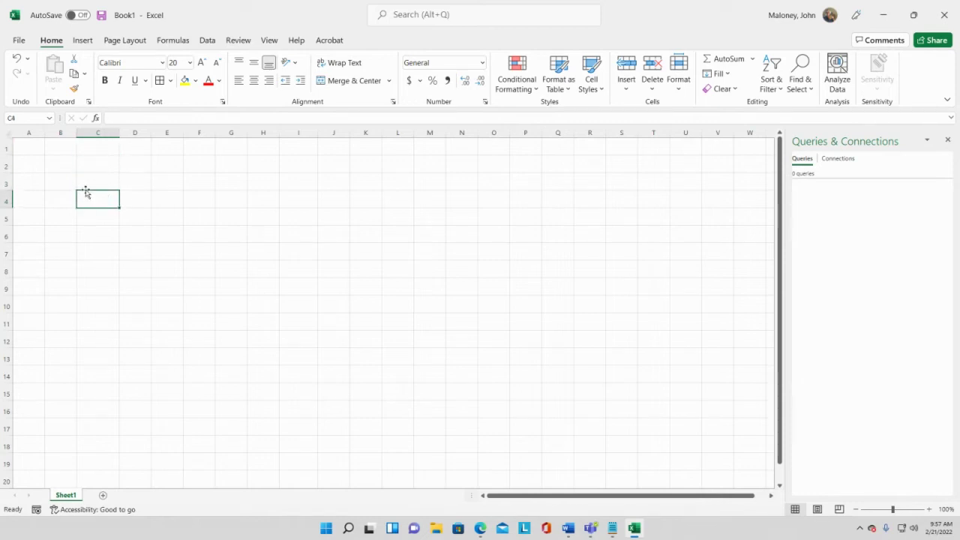
Step: Type Month into A1 and widen column A to fit it
click(29, 145)
text(Month)
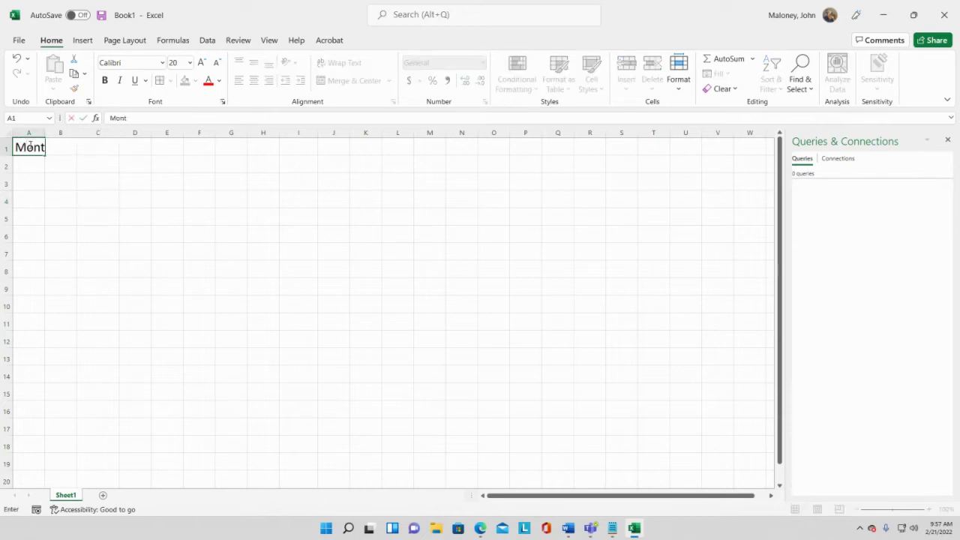
key(Return)
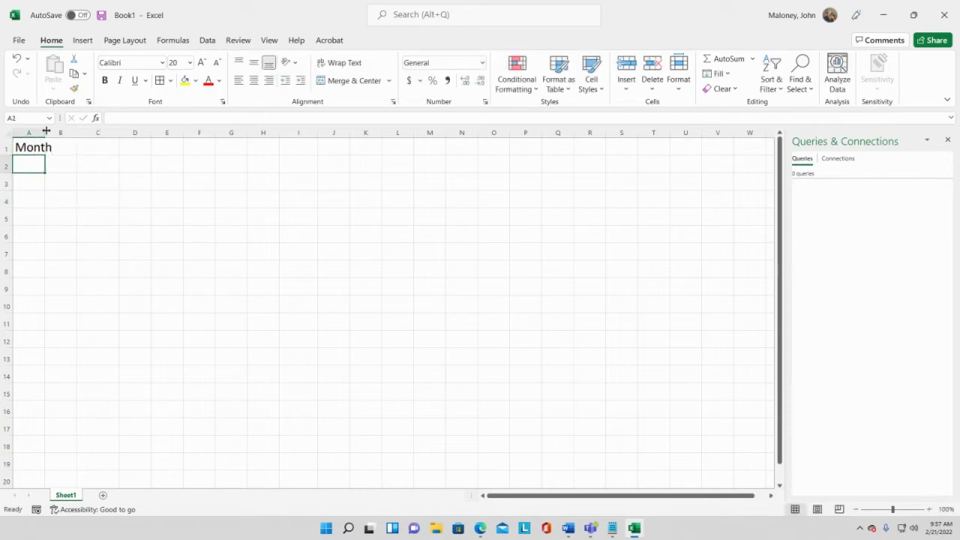
drag(46, 131, 57, 131)
click(41, 148)
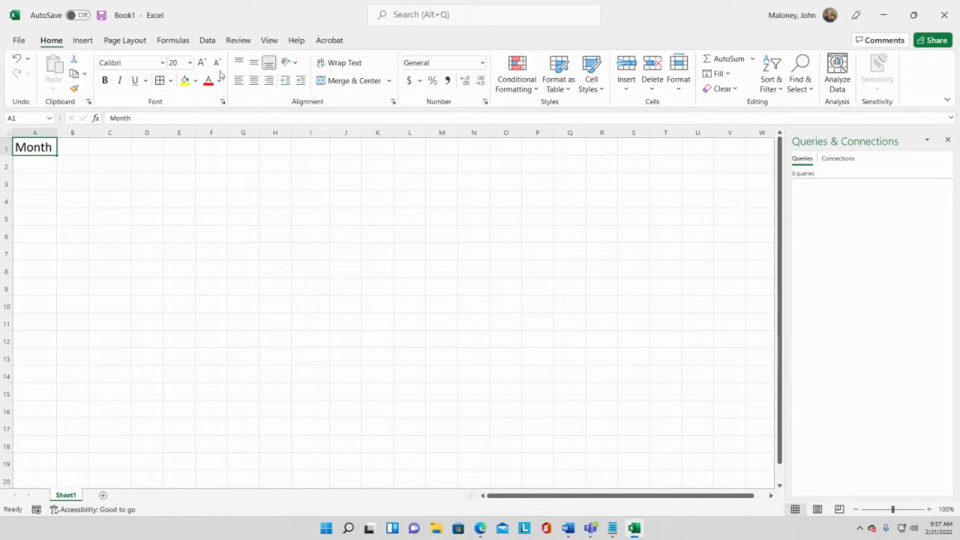
Step: Try Angle Counterclockwise, Angle Clockwise, Rotate Text Up and Rotate Text Down on Month in A1
click(296, 64)
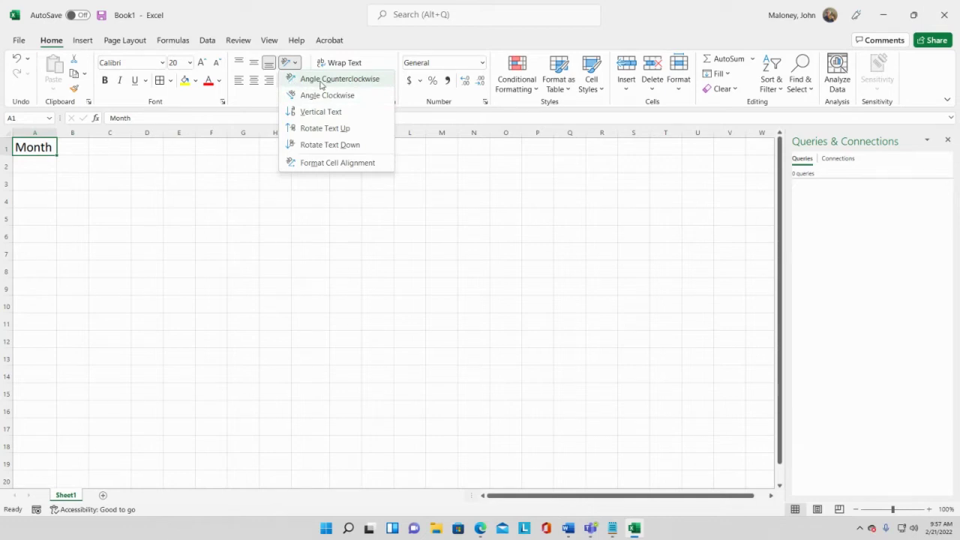
click(321, 85)
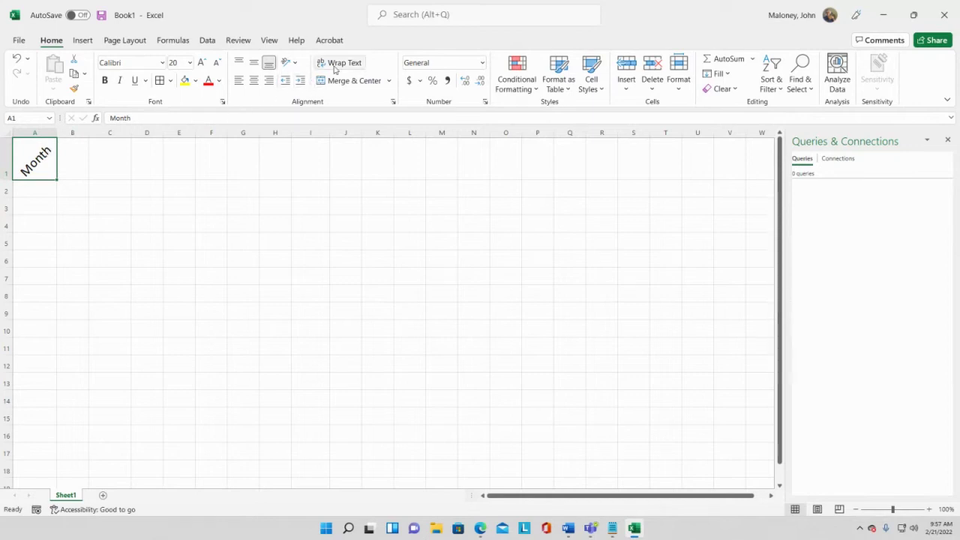
click(289, 62)
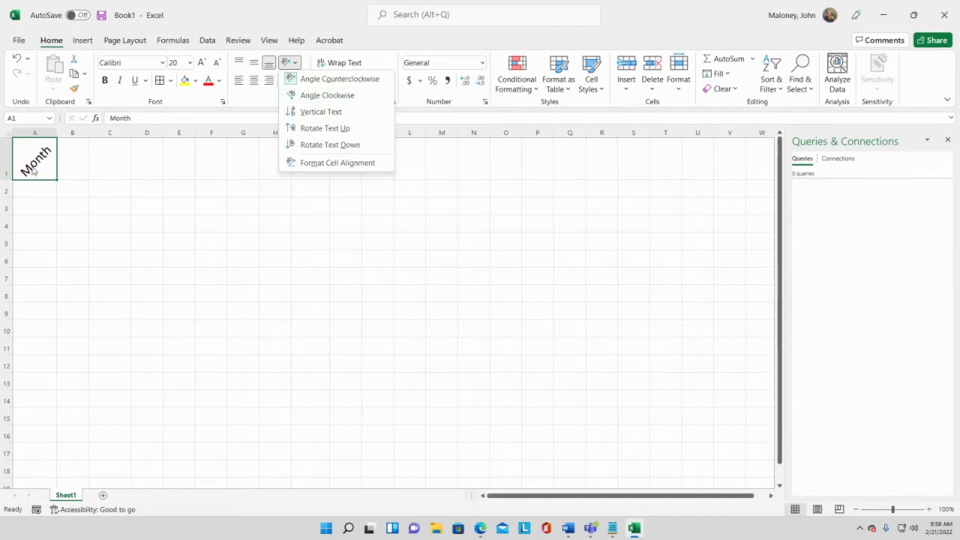
click(306, 96)
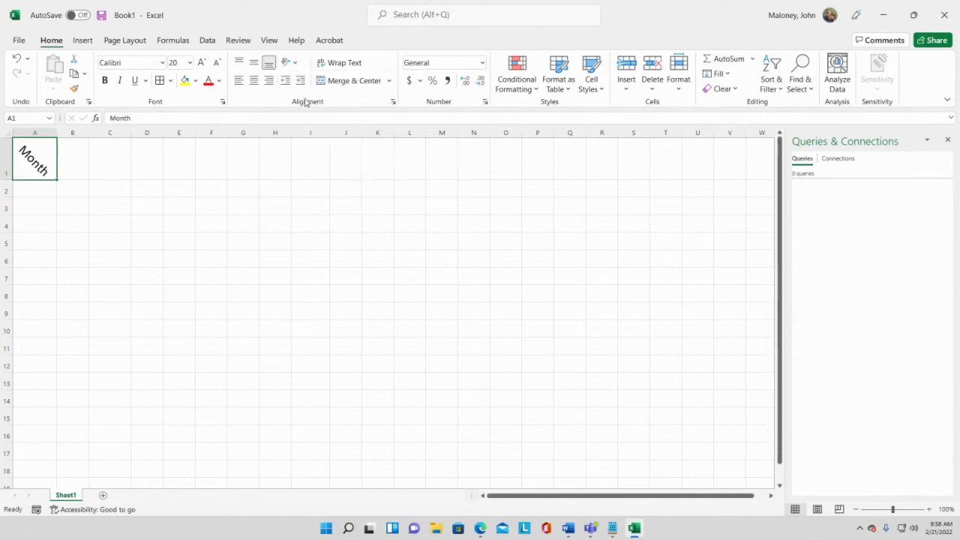
click(296, 63)
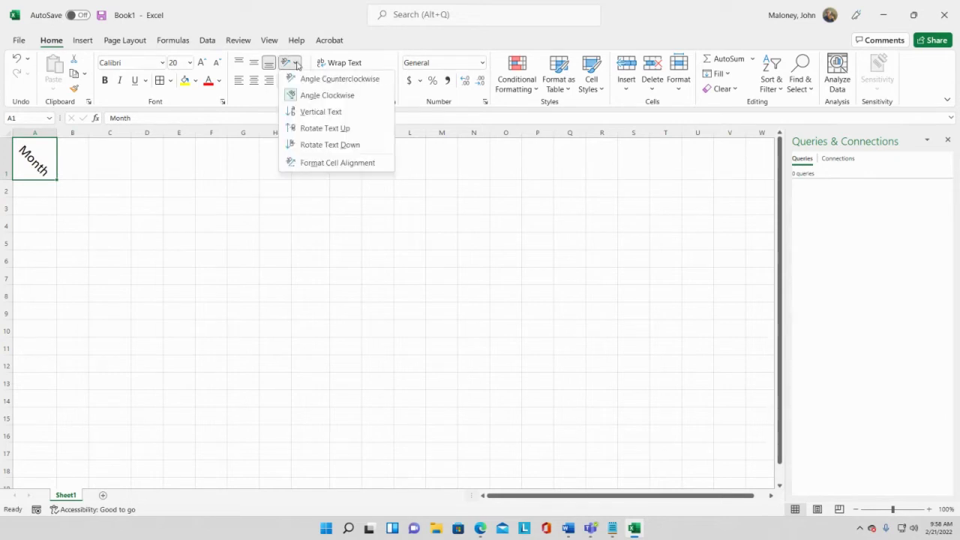
click(314, 127)
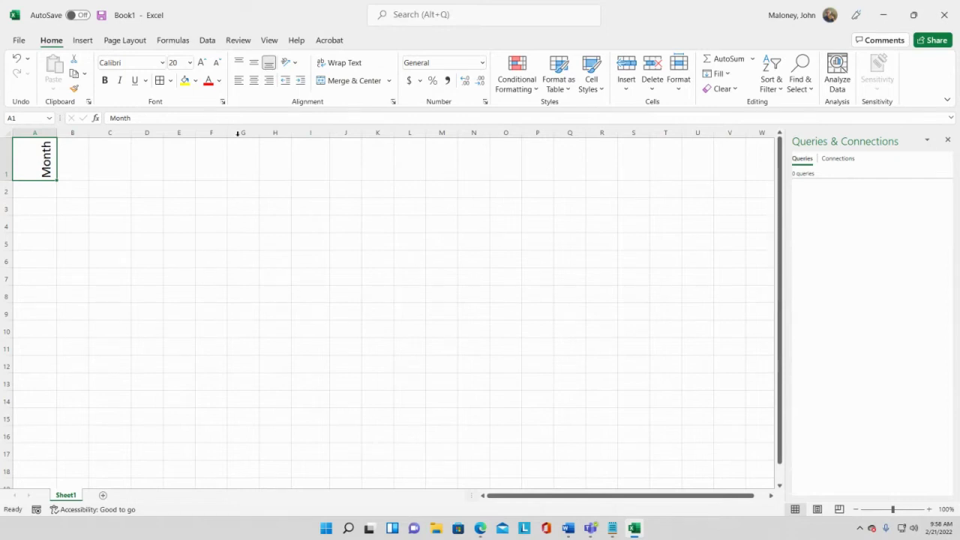
click(297, 63)
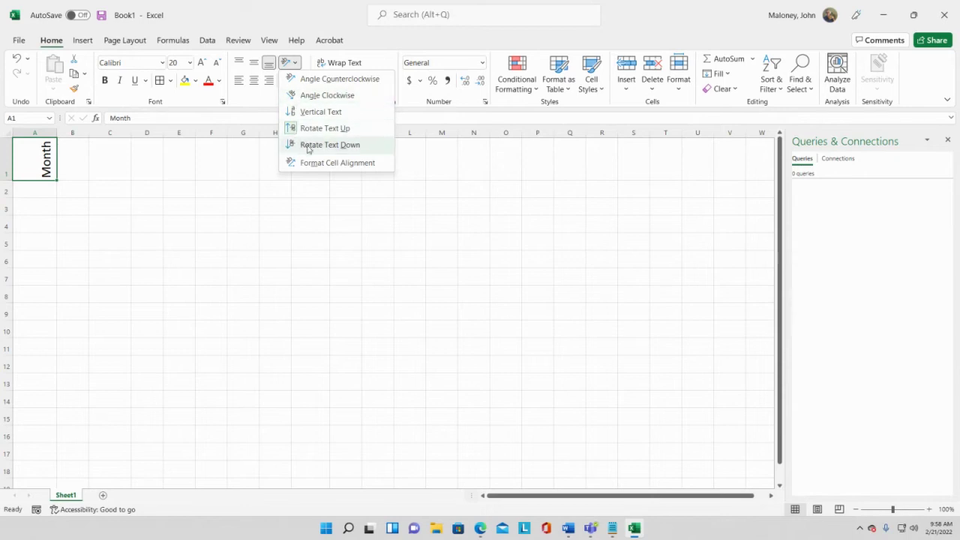
click(330, 145)
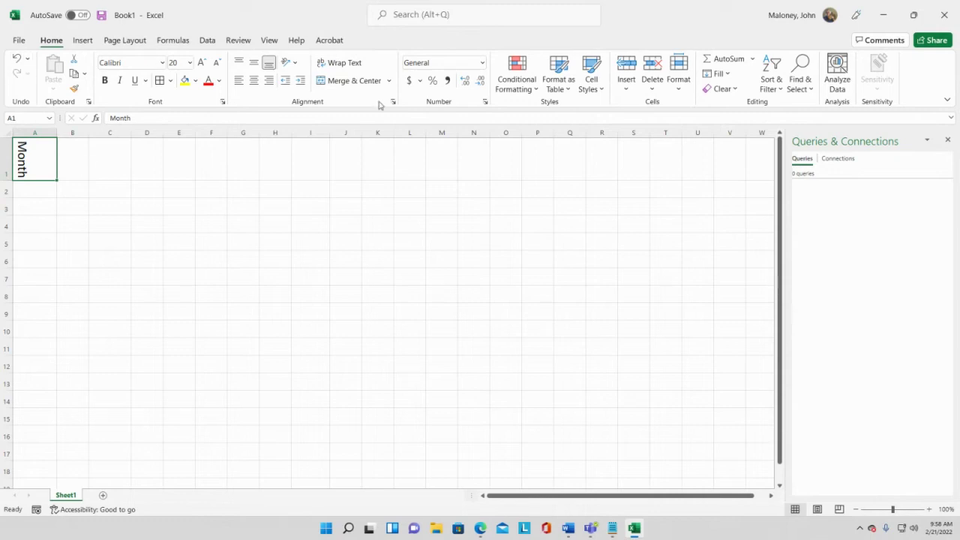
Step: Undo the orientation changes and column widening so Month is horizontal at default width
click(16, 60)
click(15, 64)
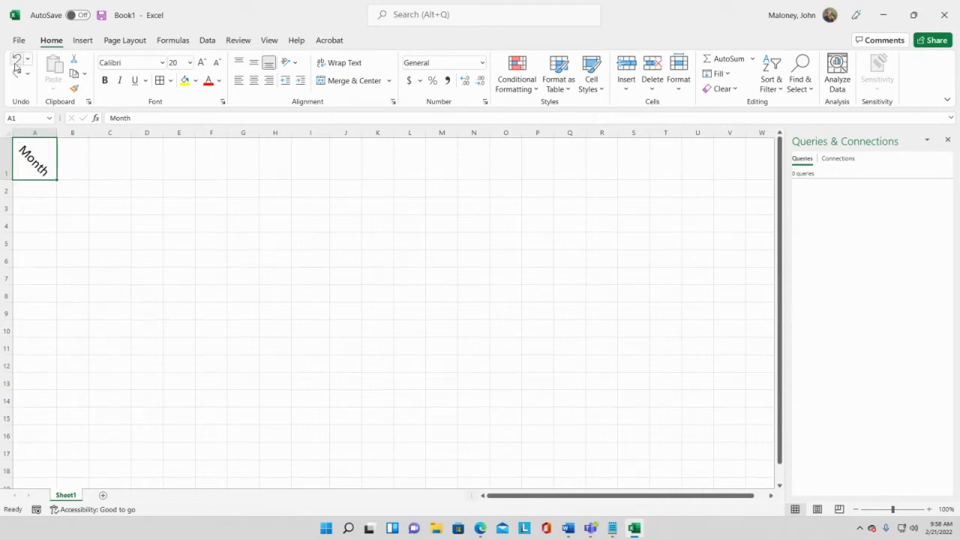
click(15, 58)
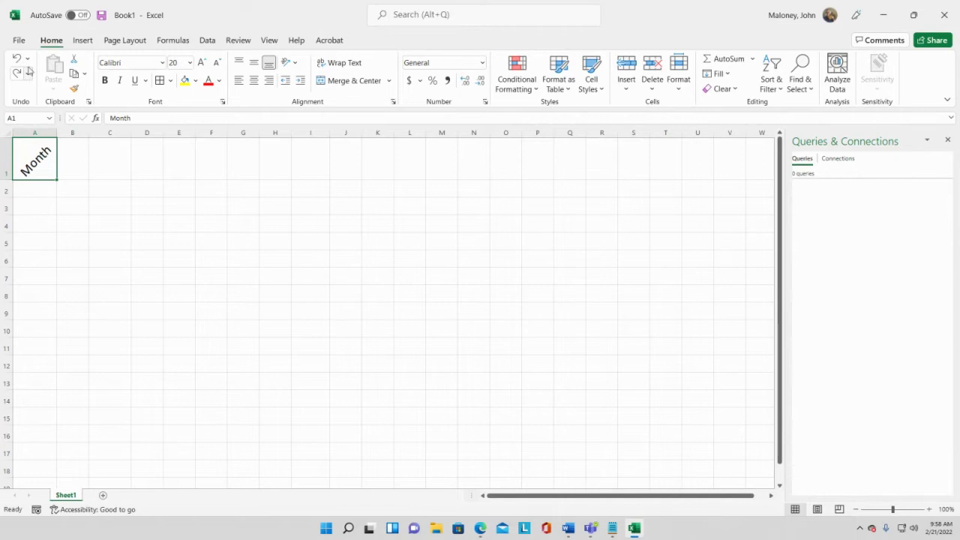
click(18, 59)
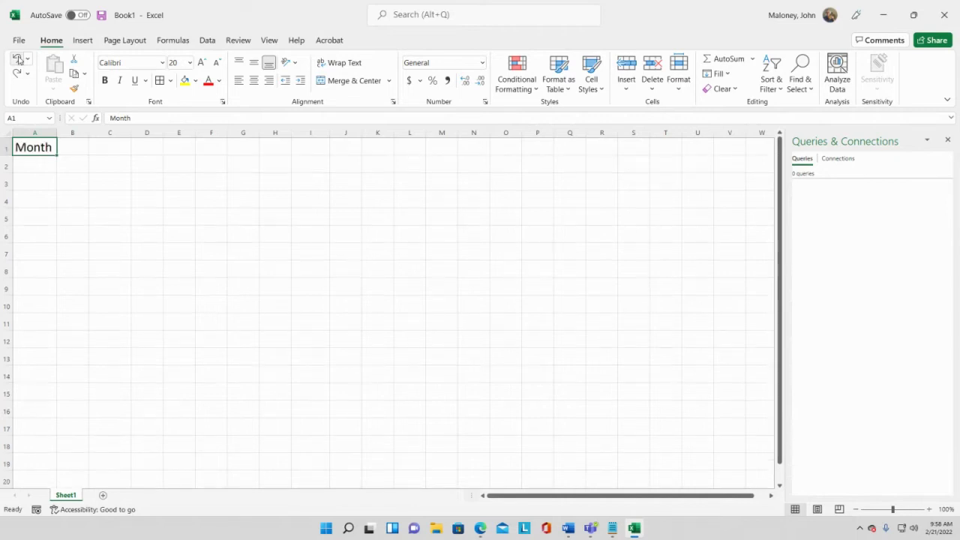
click(18, 59)
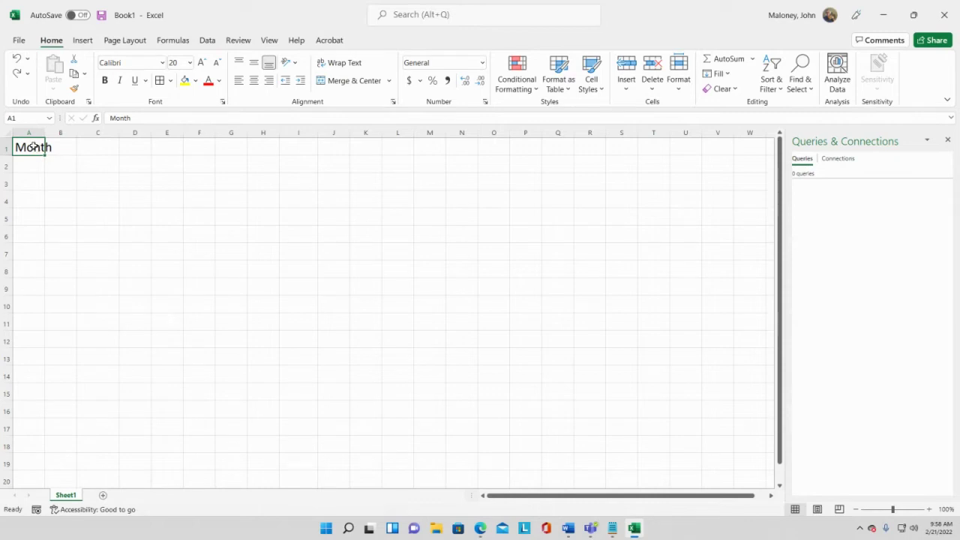
Step: Replace Month in A1 with the heading Monthly Sales
key(Delete)
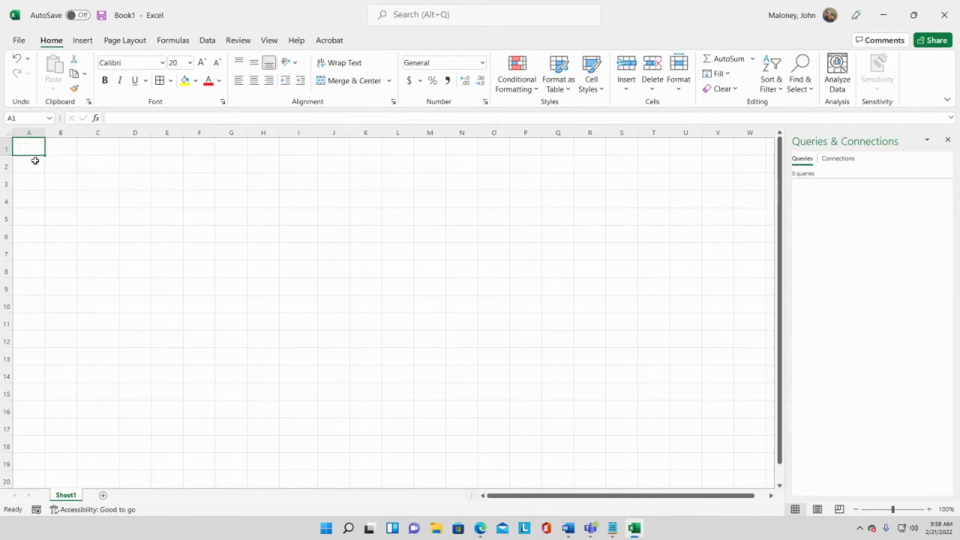
click(35, 166)
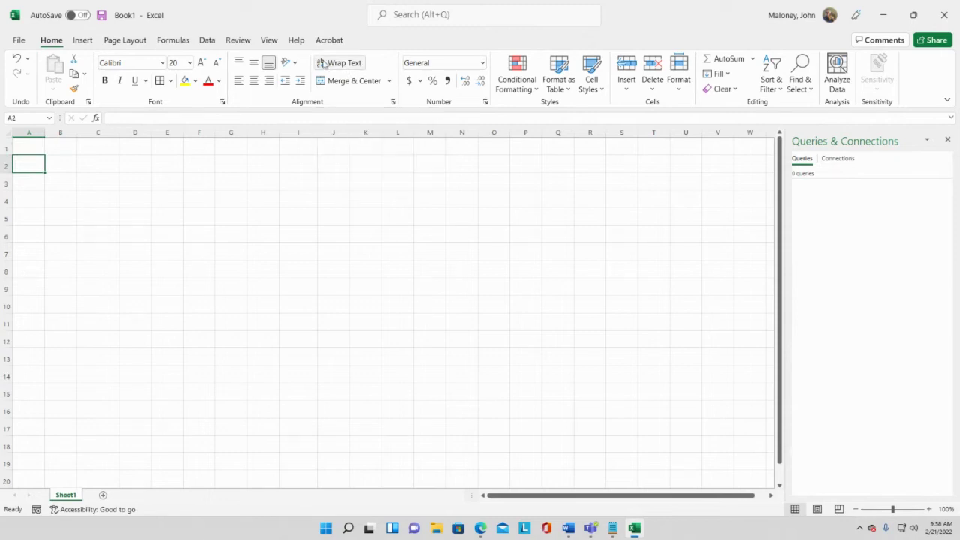
click(24, 149)
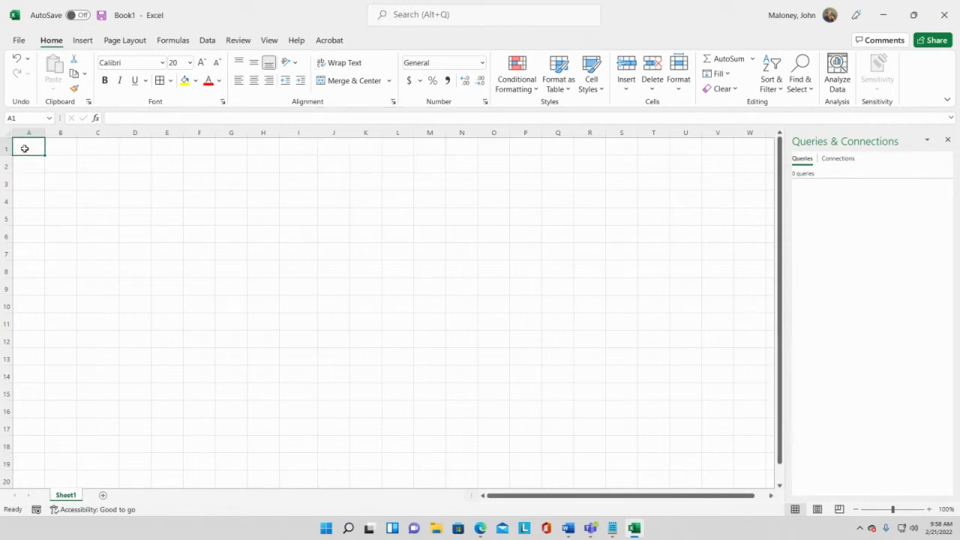
text(Month)
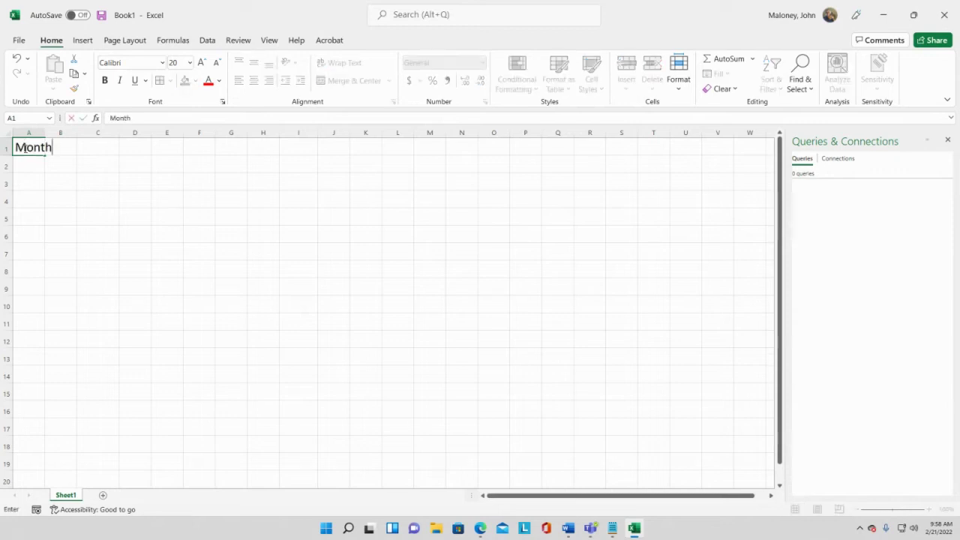
text(ly Sales by)
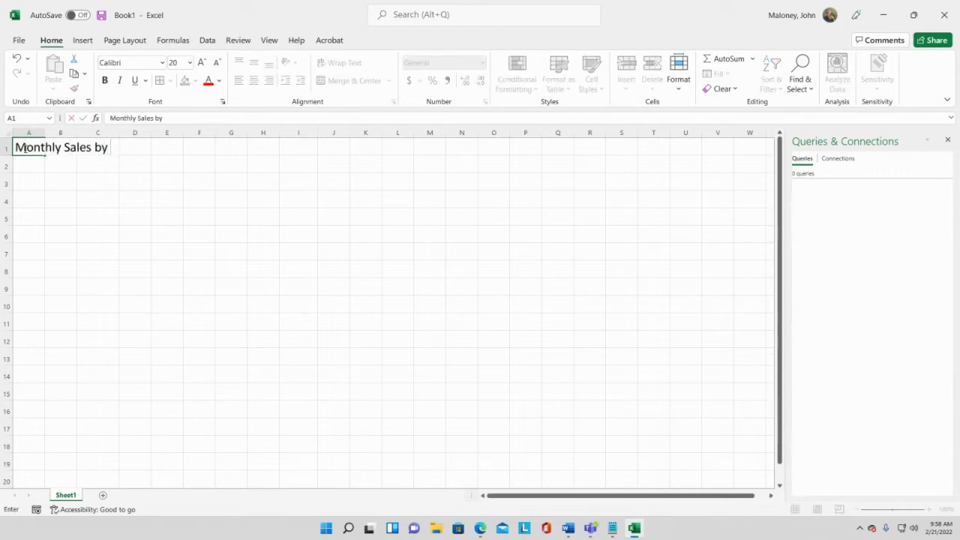
key(BackSpace)
key(BackSpace)
key(BackSpace)
key(BackSpace)
key(Return)
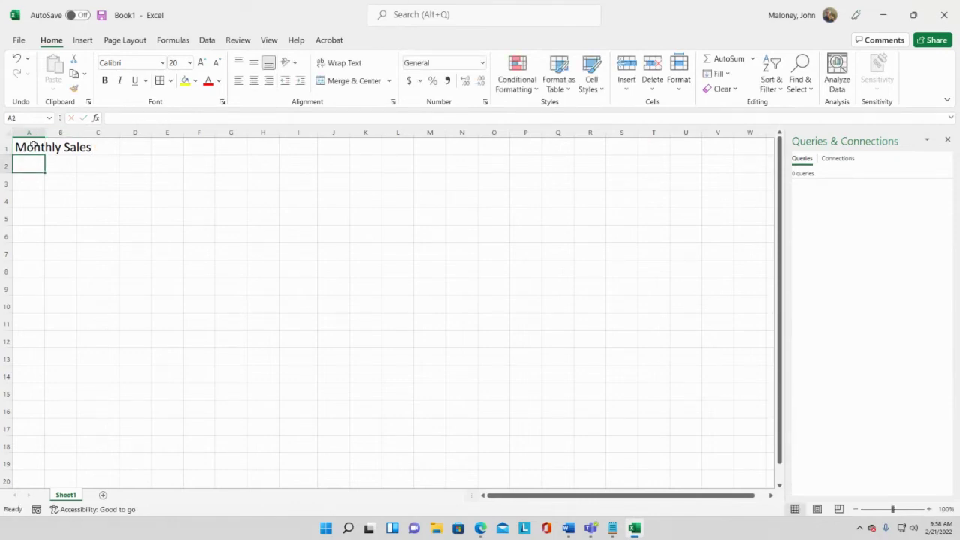
Step: Select A1, B1 and C1 to show the heading lives in A1 while B1 and C1 are empty
click(33, 146)
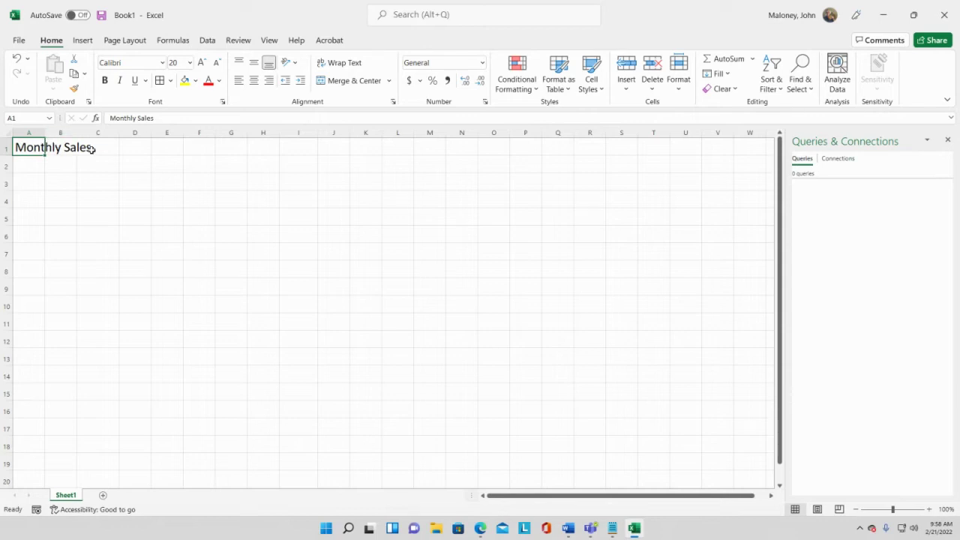
click(58, 148)
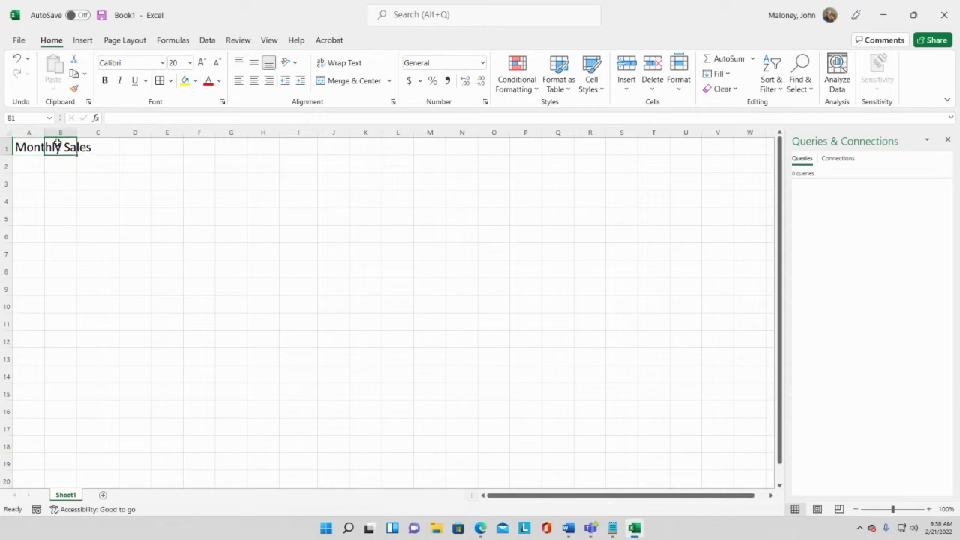
click(87, 148)
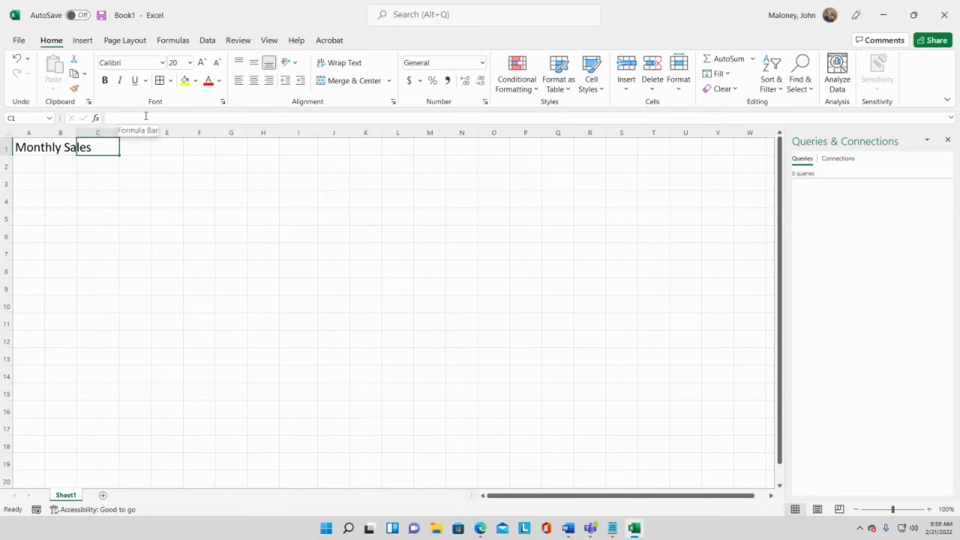
Step: Show that A1 holds the whole Monthly Sales text while B1 and C1 are empty
click(64, 145)
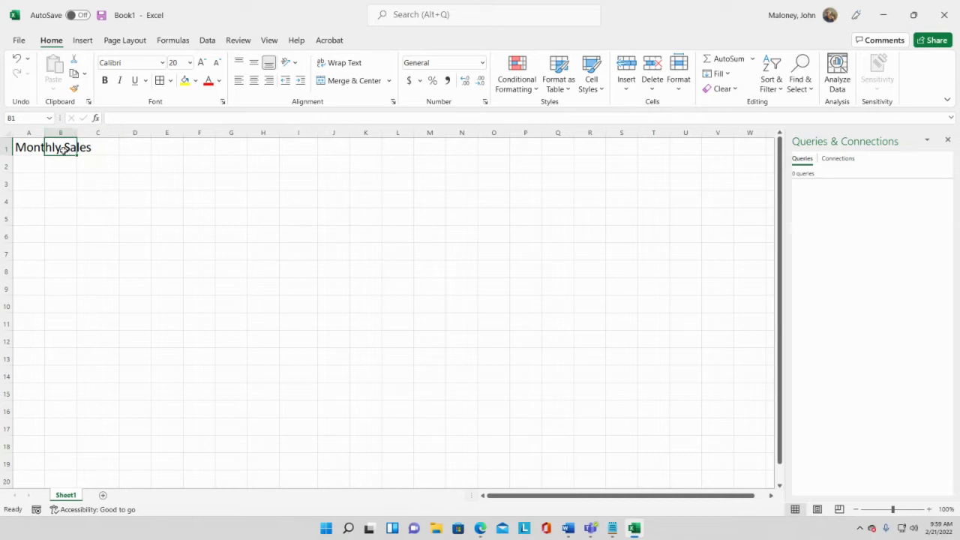
click(36, 146)
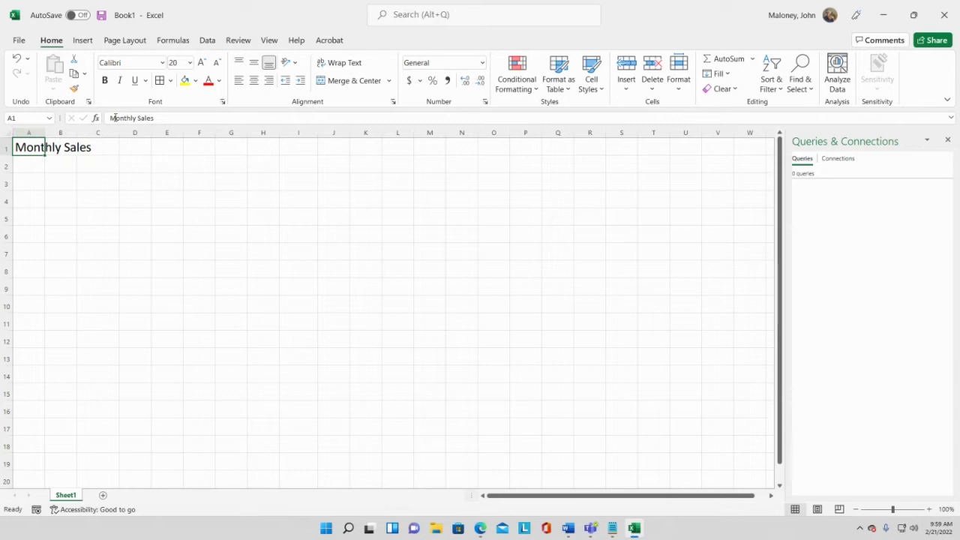
drag(111, 118, 183, 116)
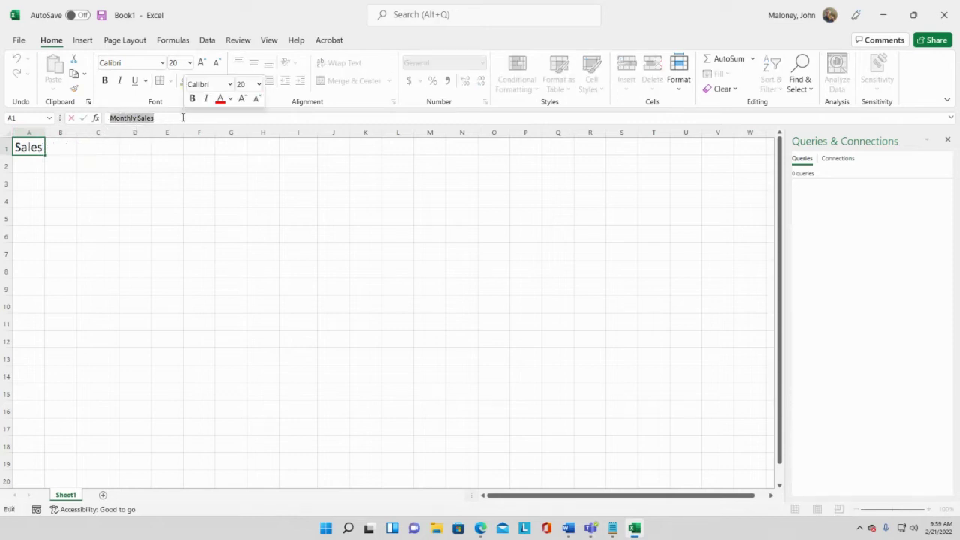
key(Escape)
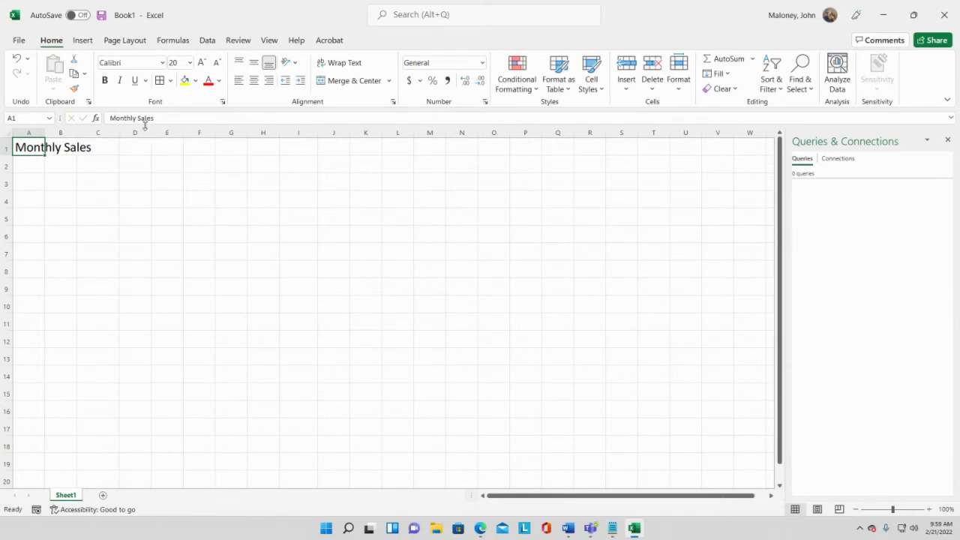
click(30, 162)
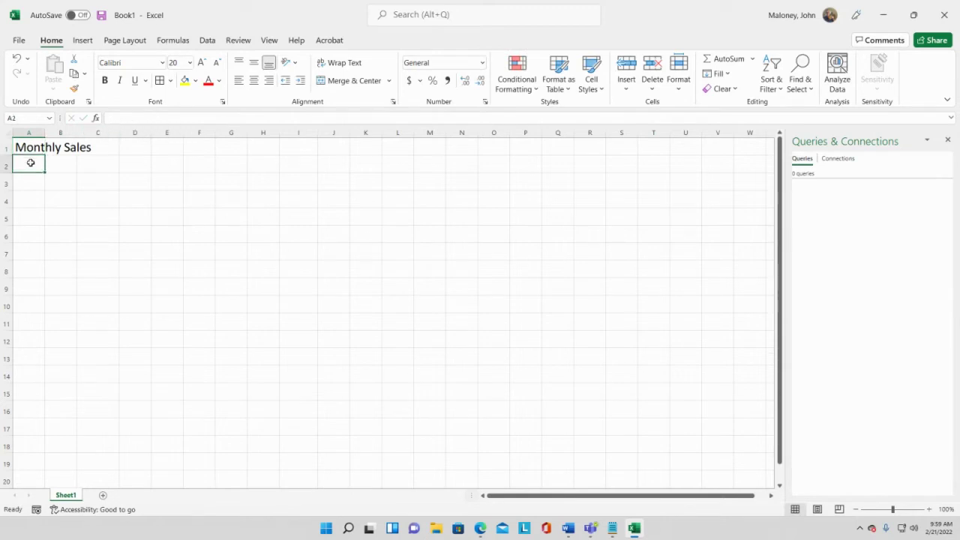
click(60, 144)
click(101, 144)
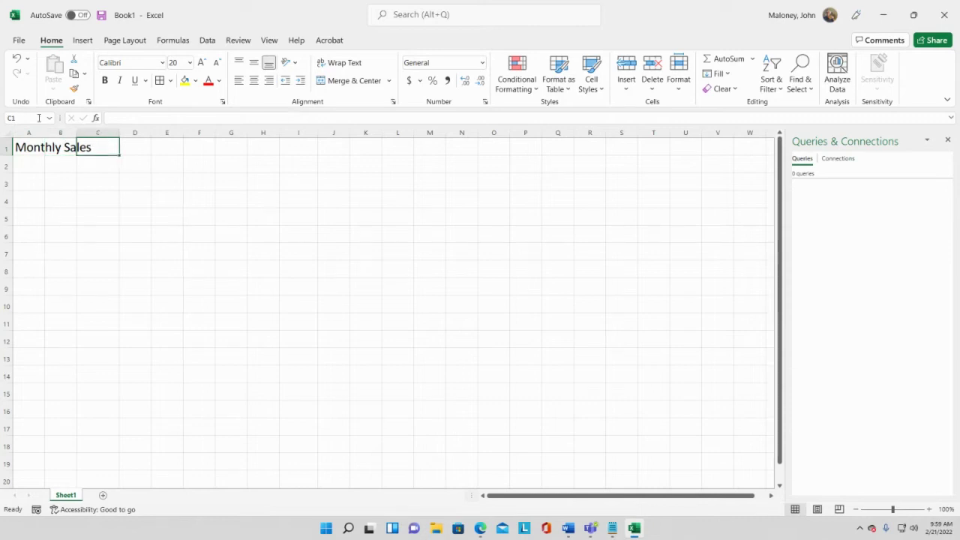
click(37, 146)
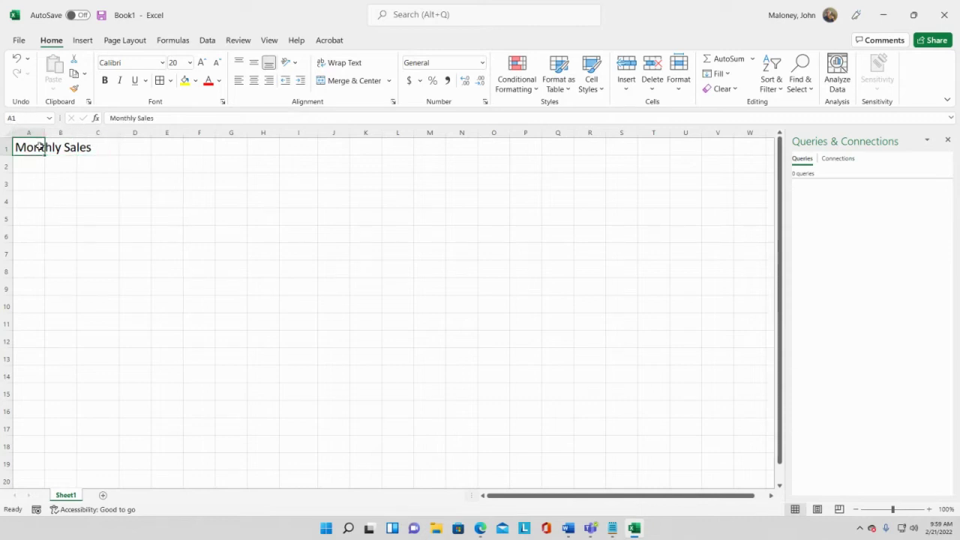
Step: Enter Inventory in C1 and compare it with the cut-off Monthly Sales heading in A1
click(84, 148)
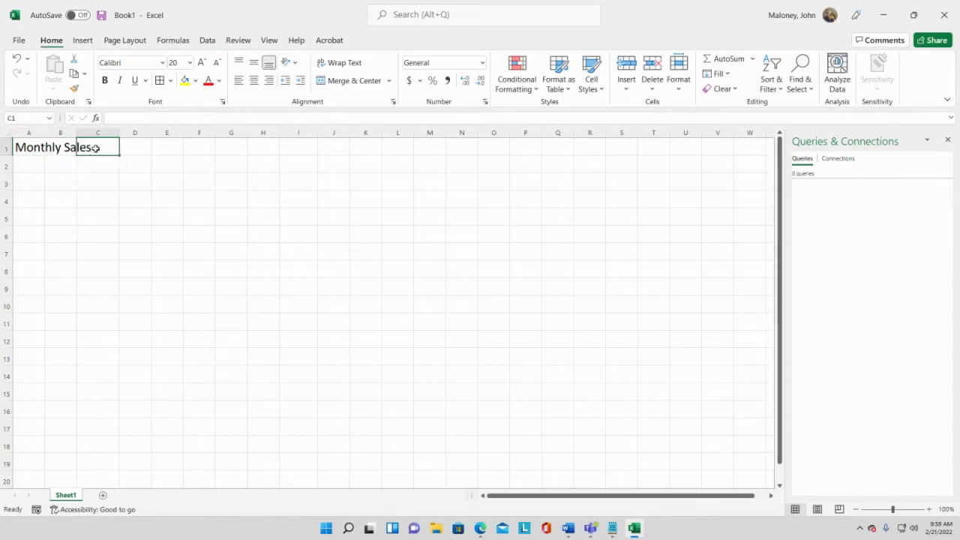
text(Inventory)
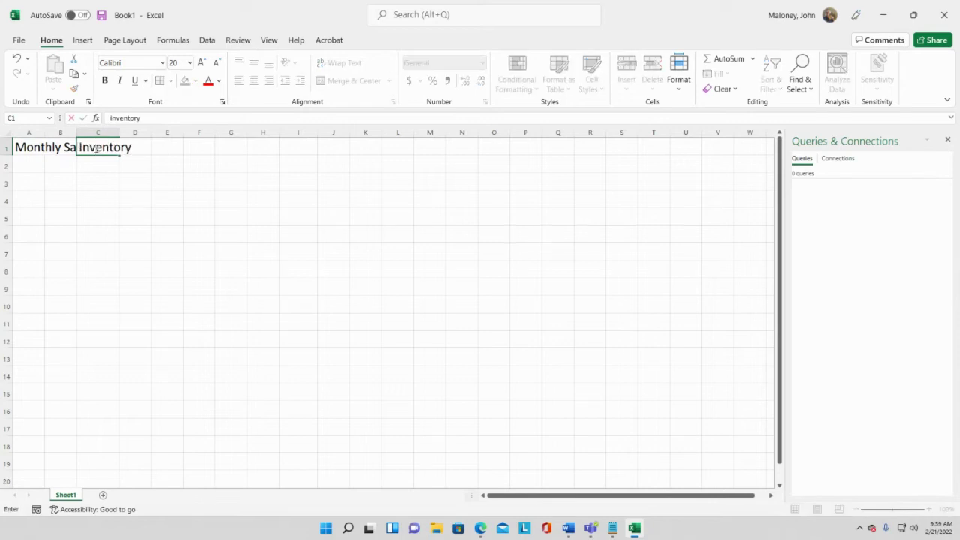
key(Return)
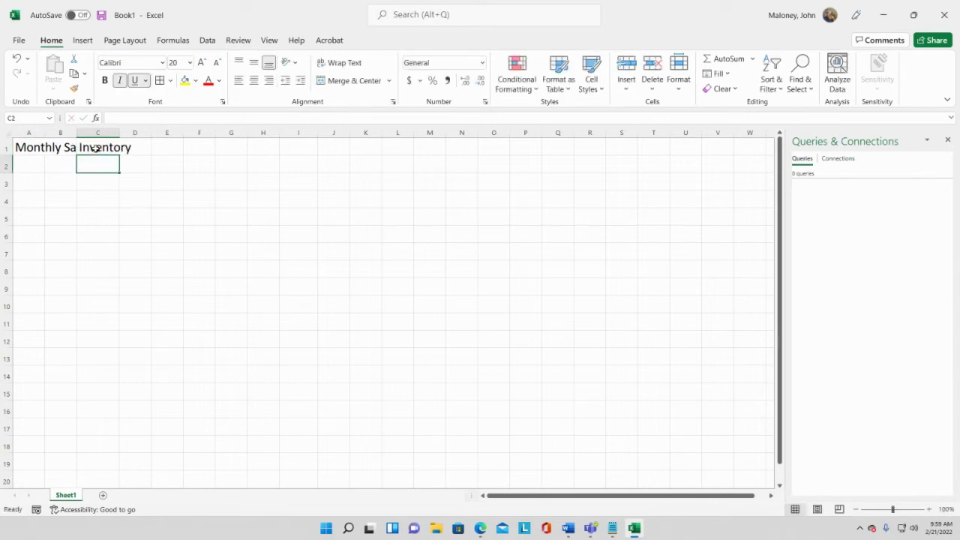
click(27, 147)
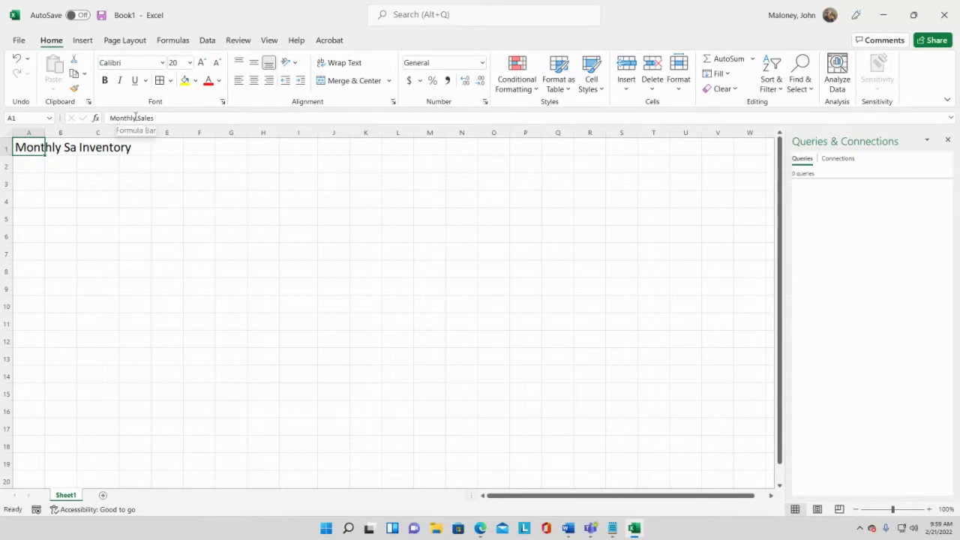
click(60, 148)
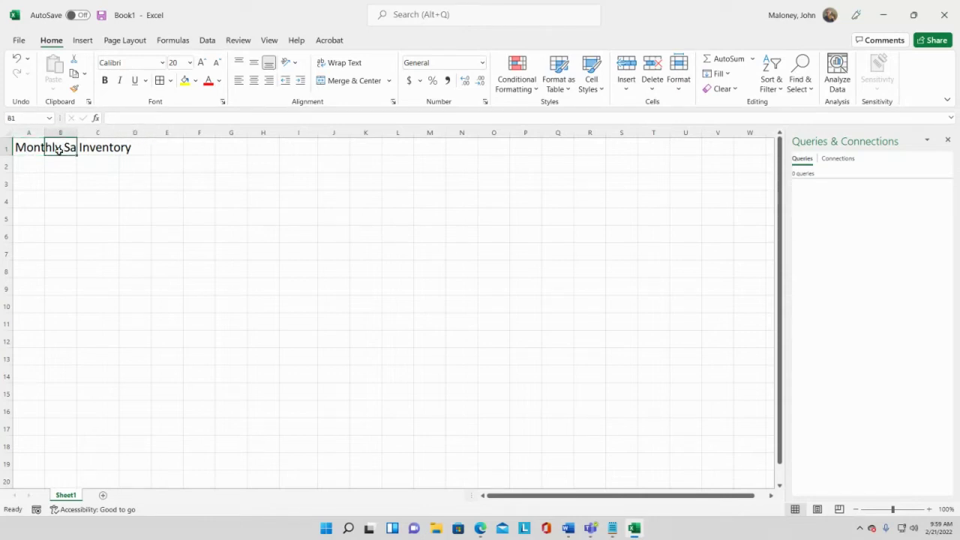
click(98, 149)
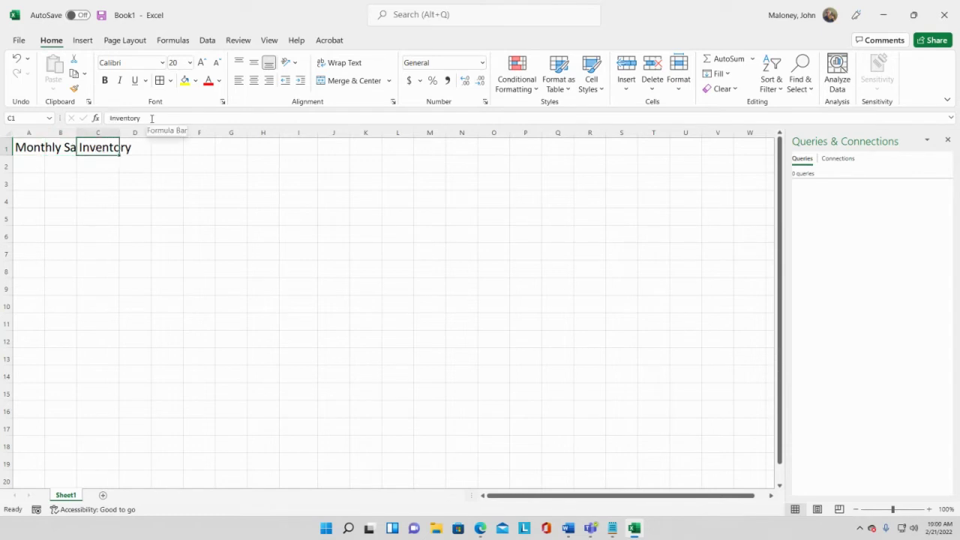
click(29, 145)
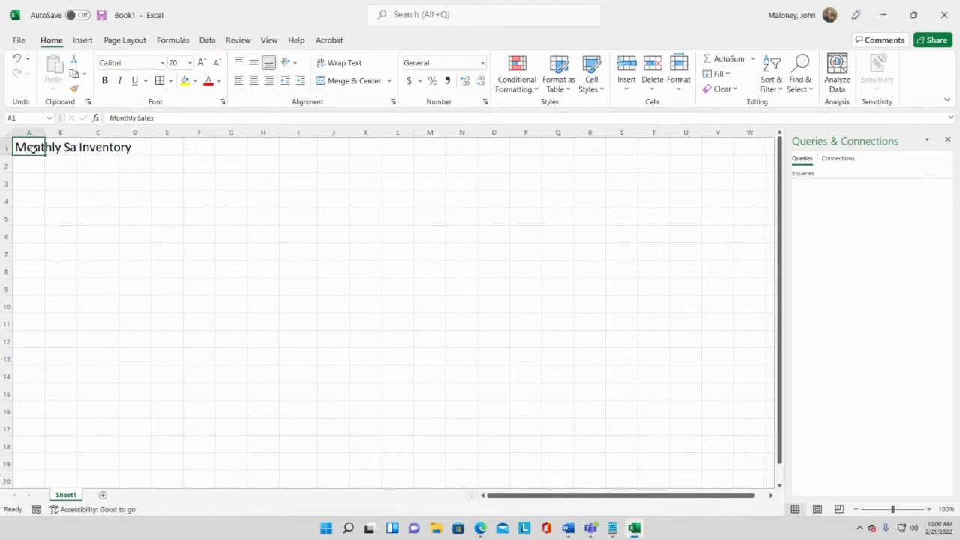
click(87, 144)
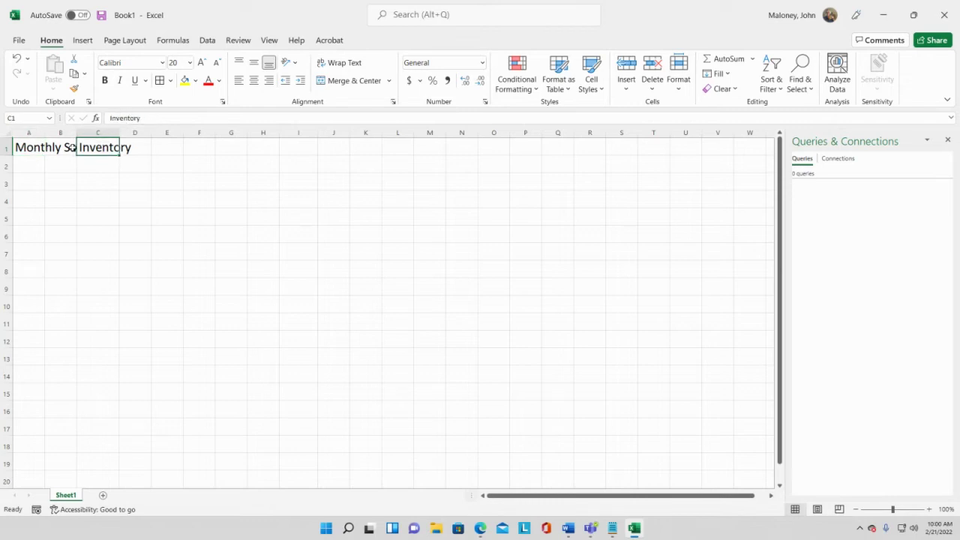
Step: Delete Inventory from C1 so the heading displays in full again
click(42, 148)
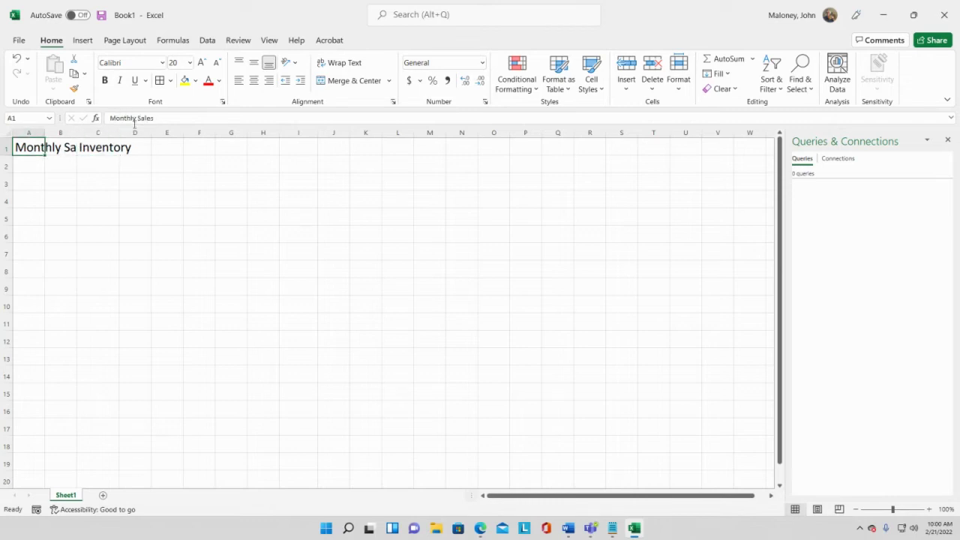
click(96, 146)
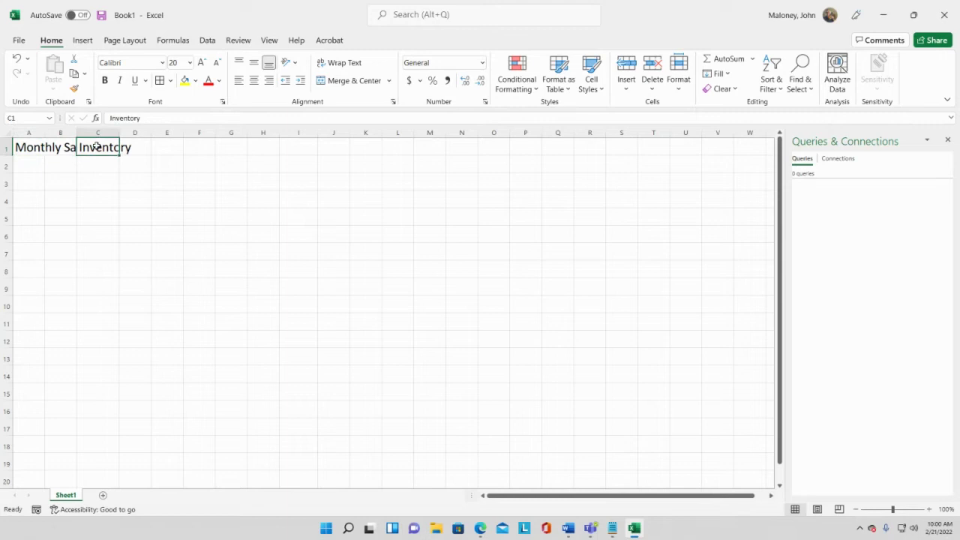
key(Delete)
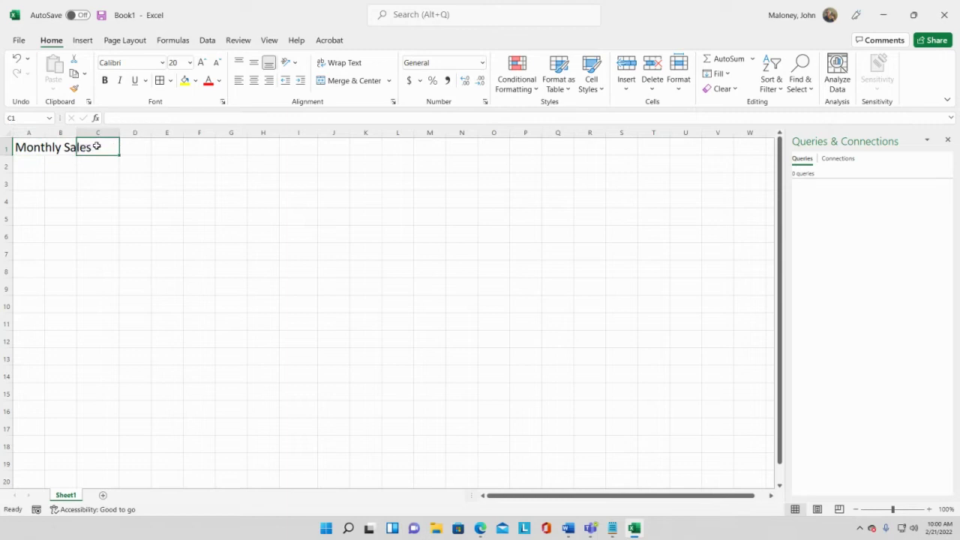
click(161, 147)
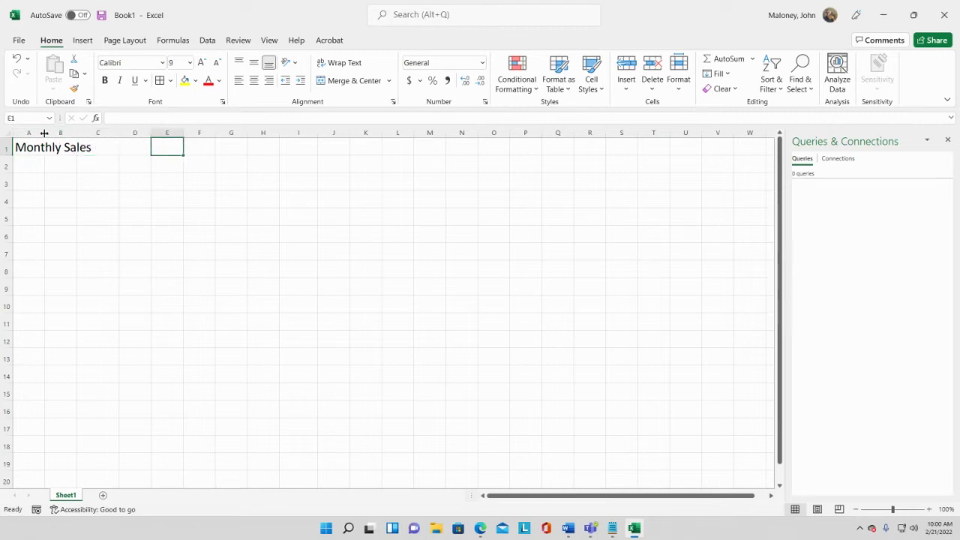
Step: Select A1:C1, then drag column A's border wider until Monthly Sales fits in A1
drag(30, 144, 86, 147)
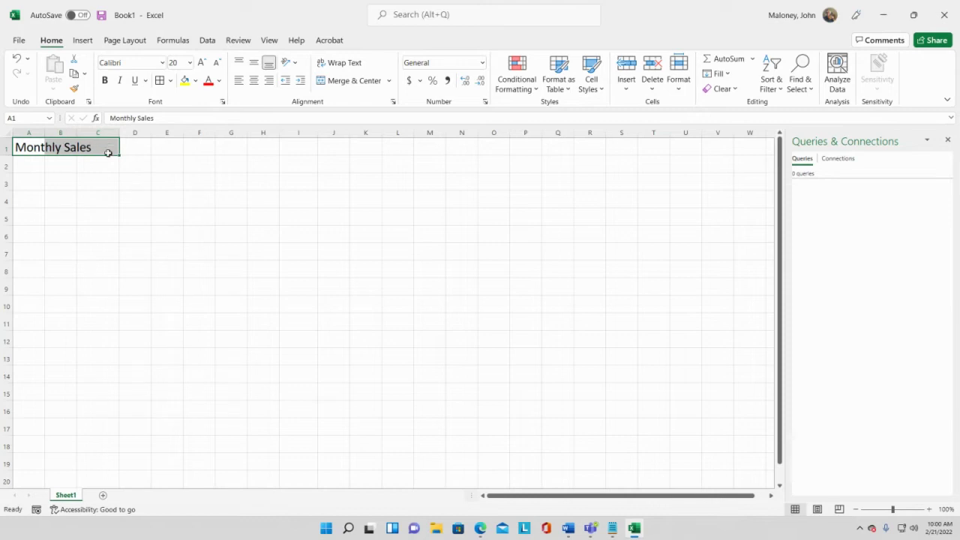
click(40, 183)
click(35, 147)
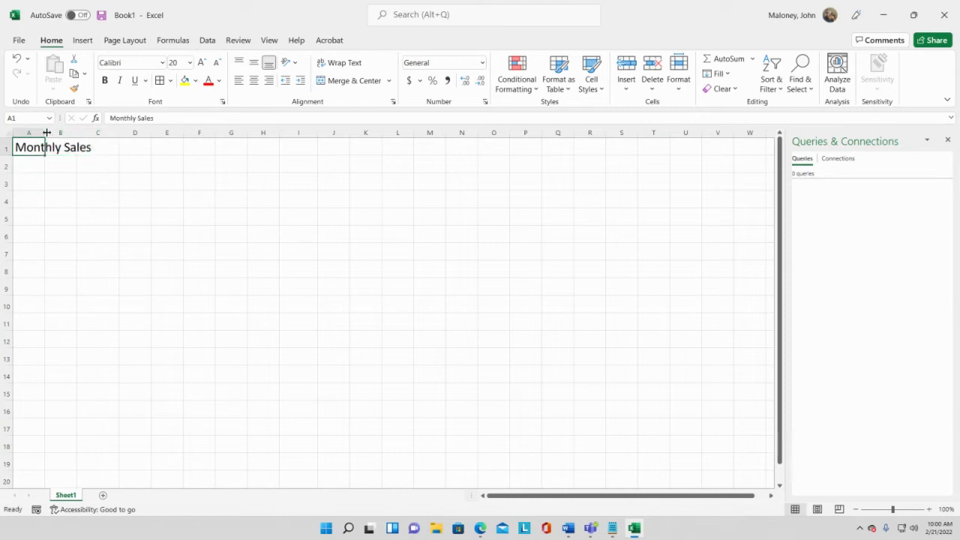
drag(47, 132, 103, 134)
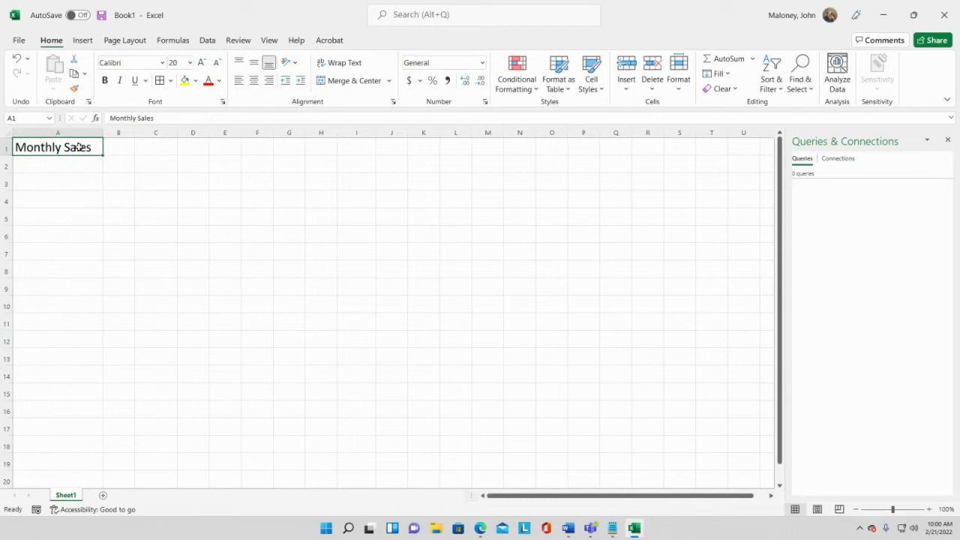
click(118, 143)
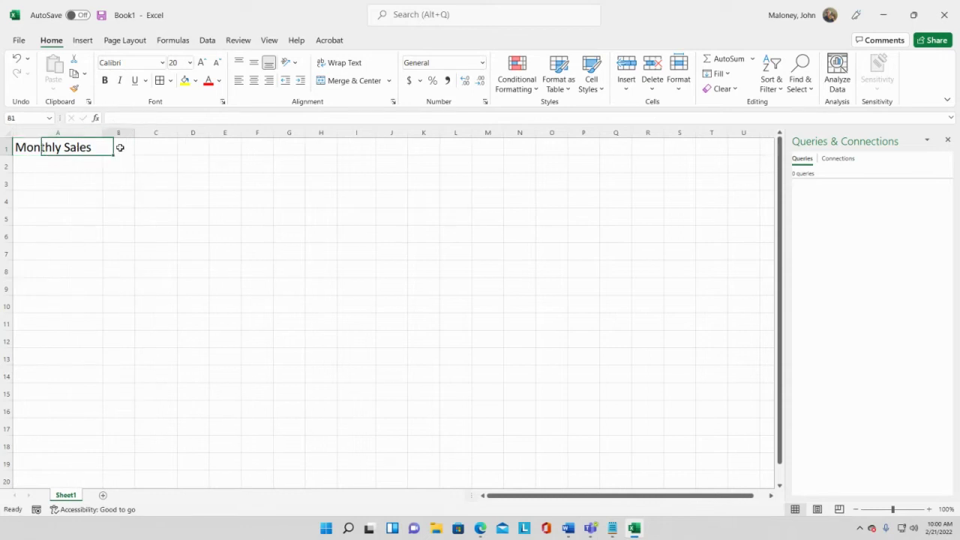
click(165, 147)
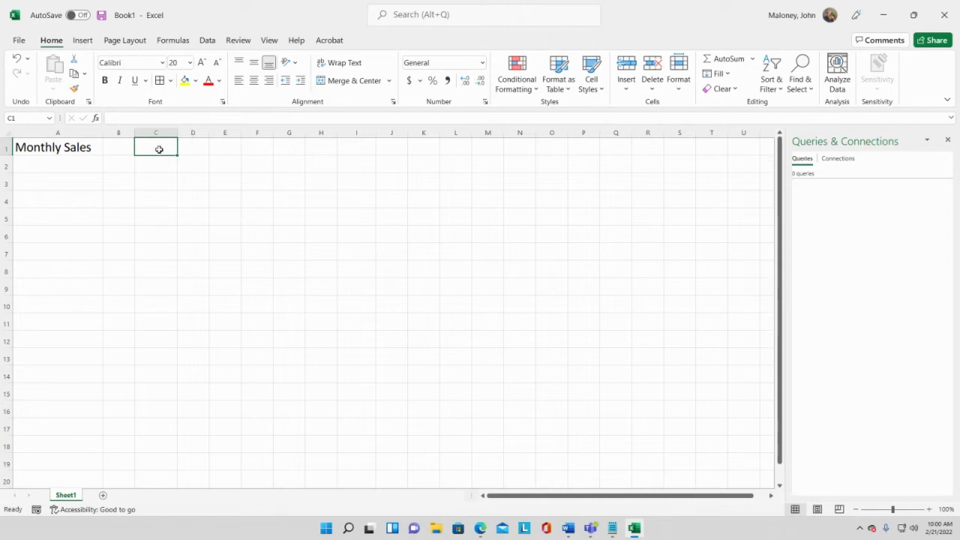
text(Inventory)
key(Return)
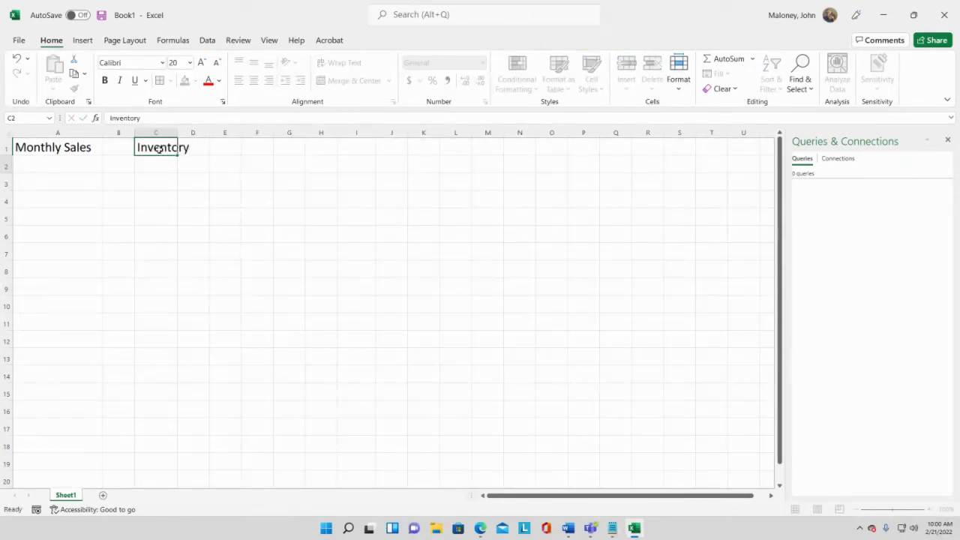
click(159, 149)
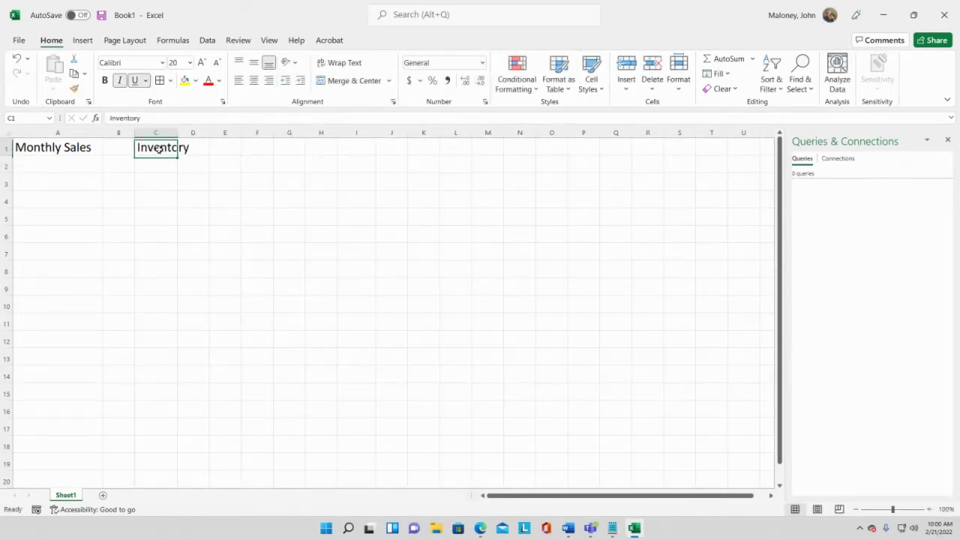
click(47, 154)
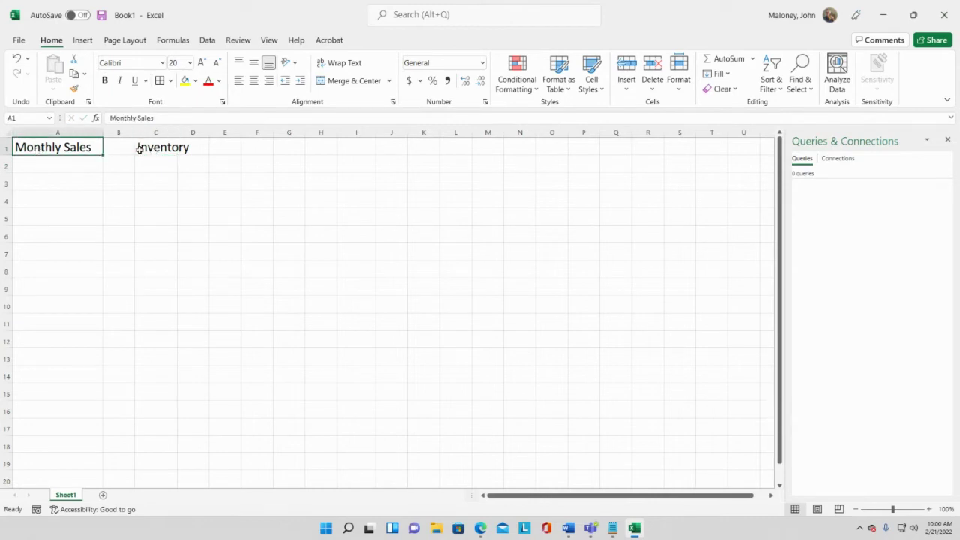
click(113, 153)
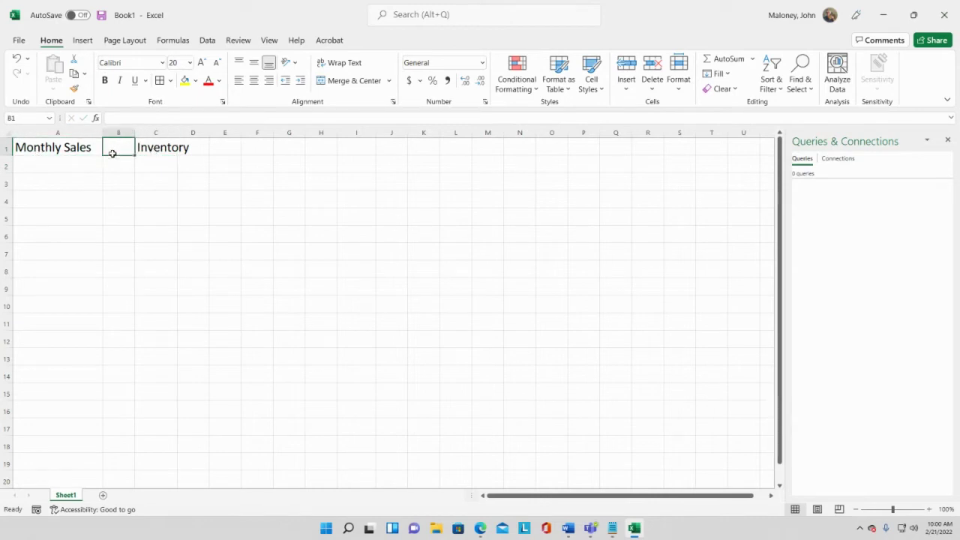
text(??)
key(Return)
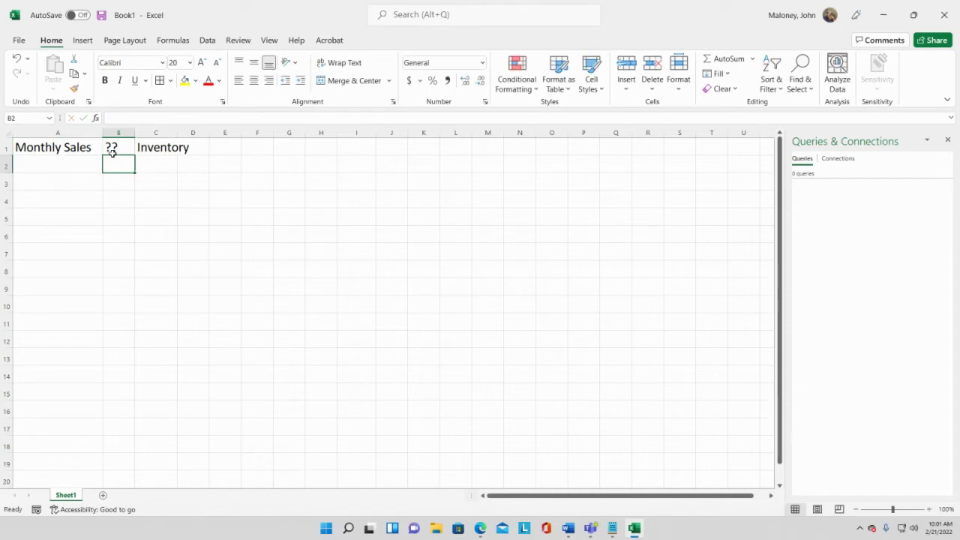
click(77, 143)
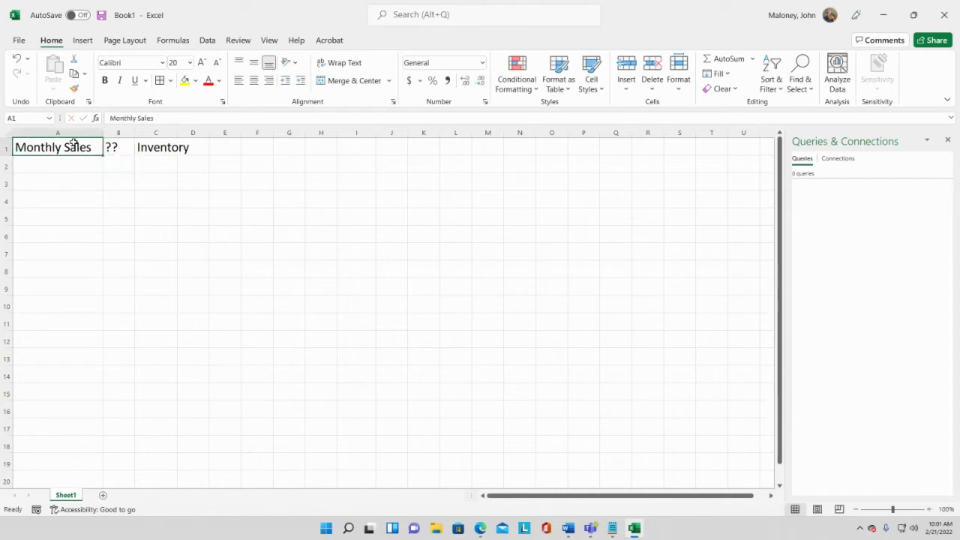
click(122, 145)
click(160, 148)
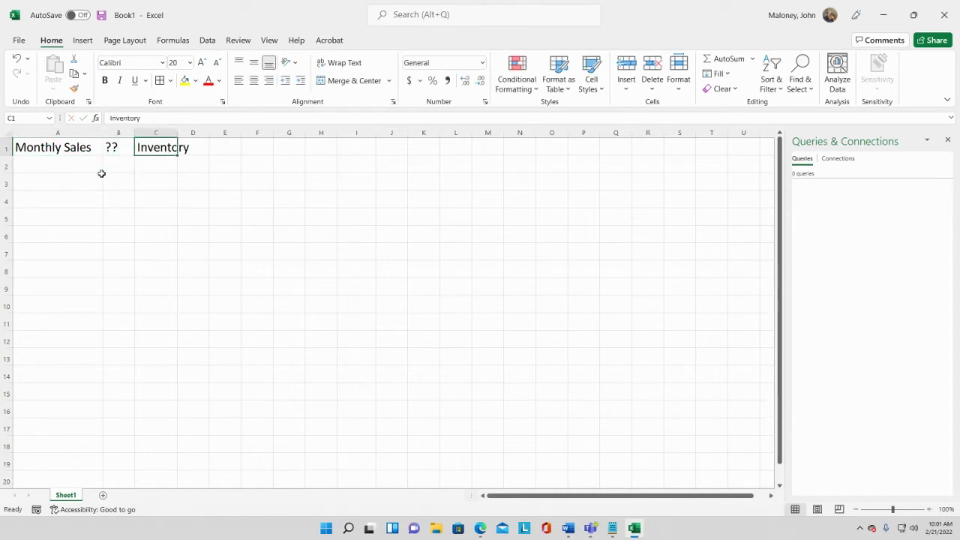
click(64, 150)
drag(57, 188, 88, 434)
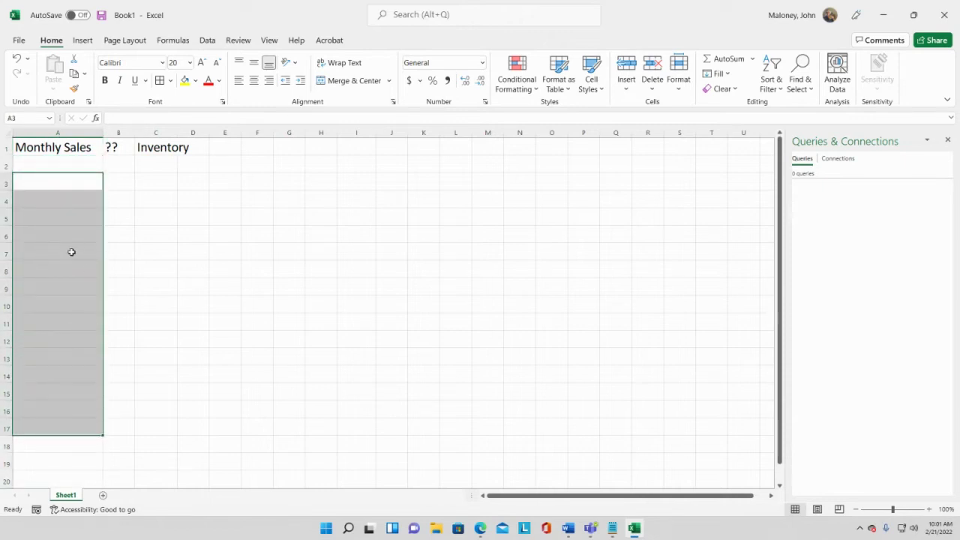
click(48, 175)
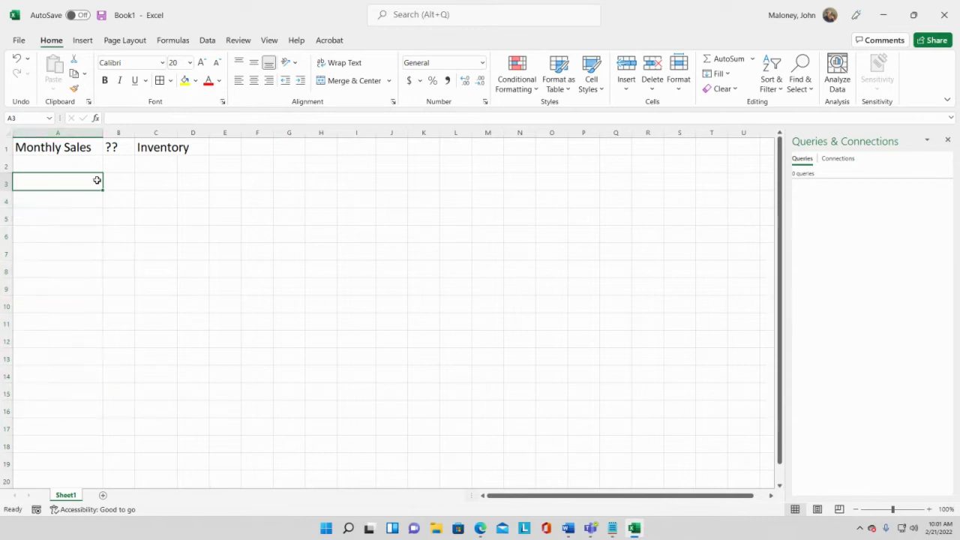
click(126, 183)
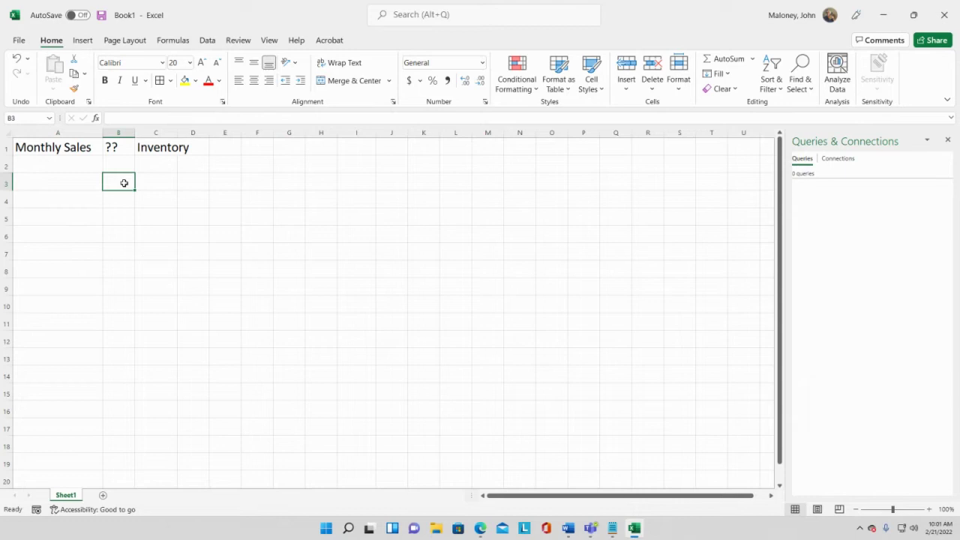
click(46, 194)
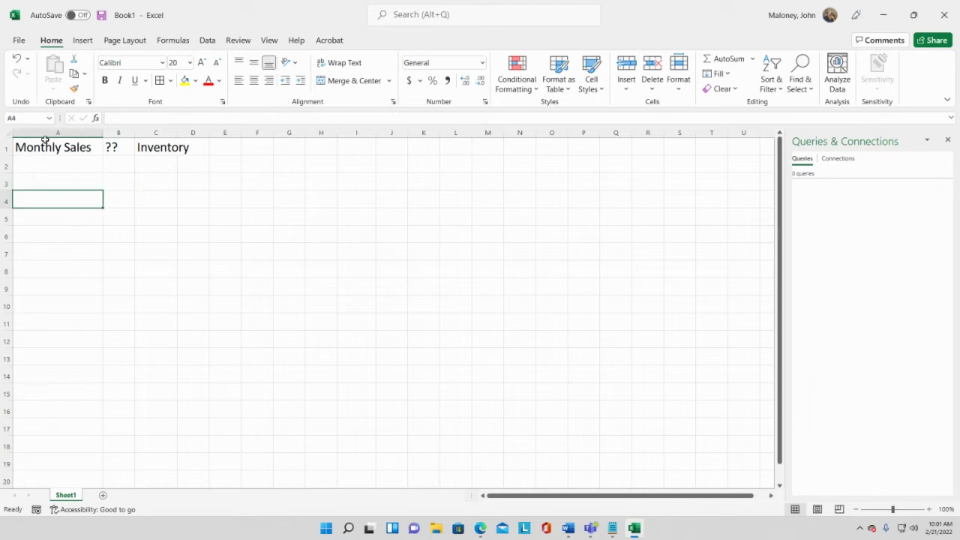
drag(72, 179, 55, 146)
click(119, 270)
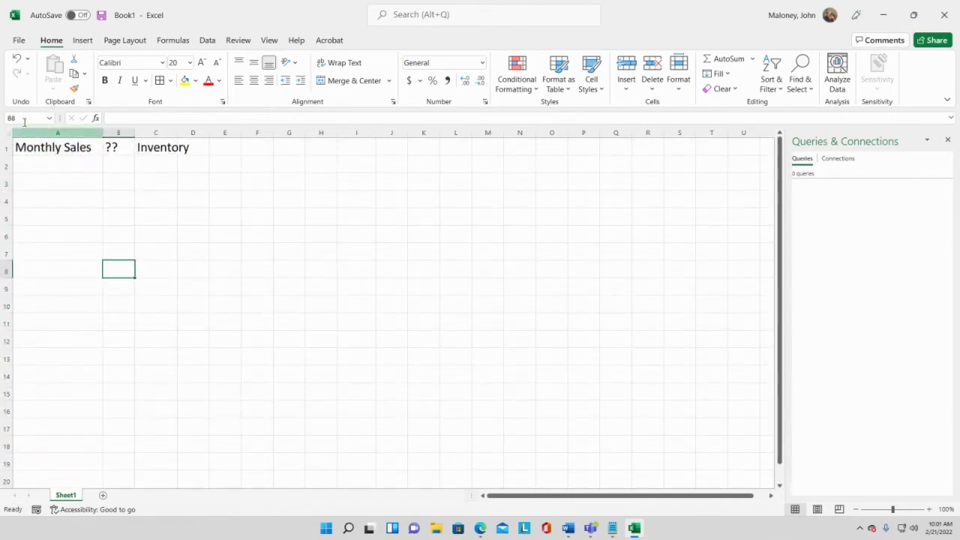
click(118, 150)
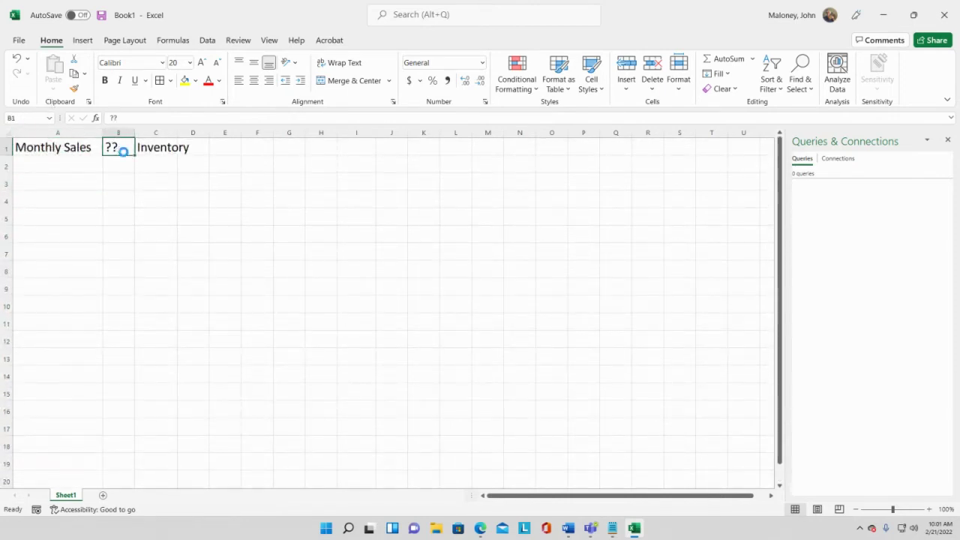
key(Delete)
click(154, 148)
key(Delete)
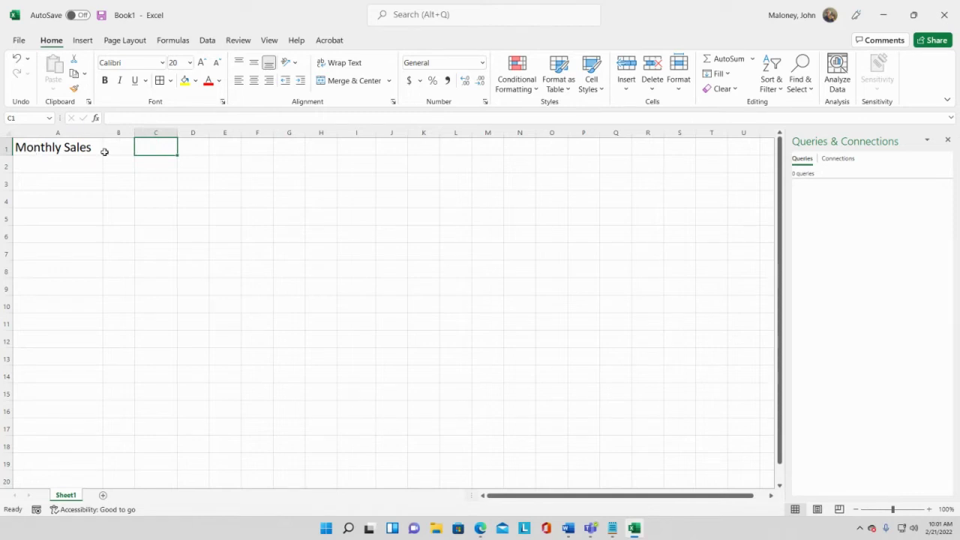
drag(106, 133, 42, 131)
Step: Type the test text tttt into C1 beside the Monthly Sales heading
click(91, 190)
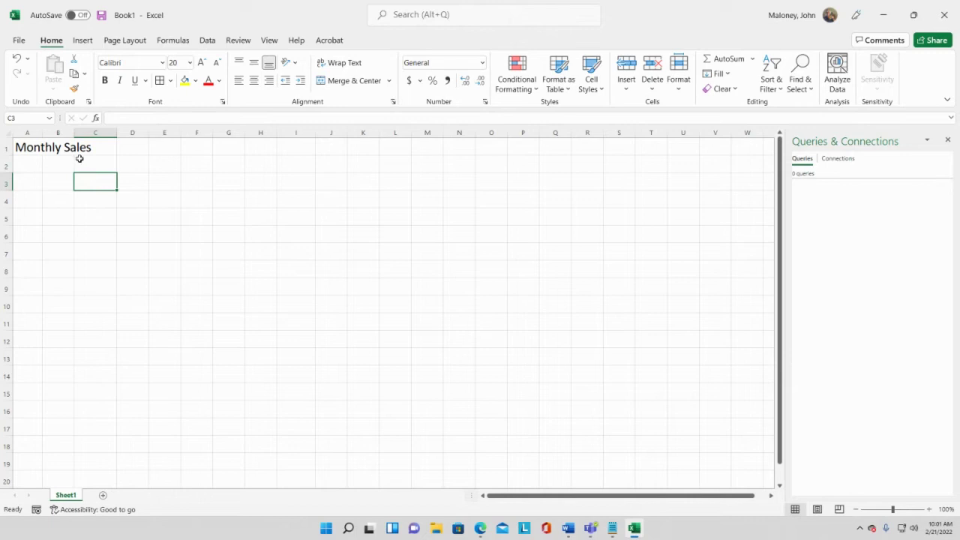
click(20, 149)
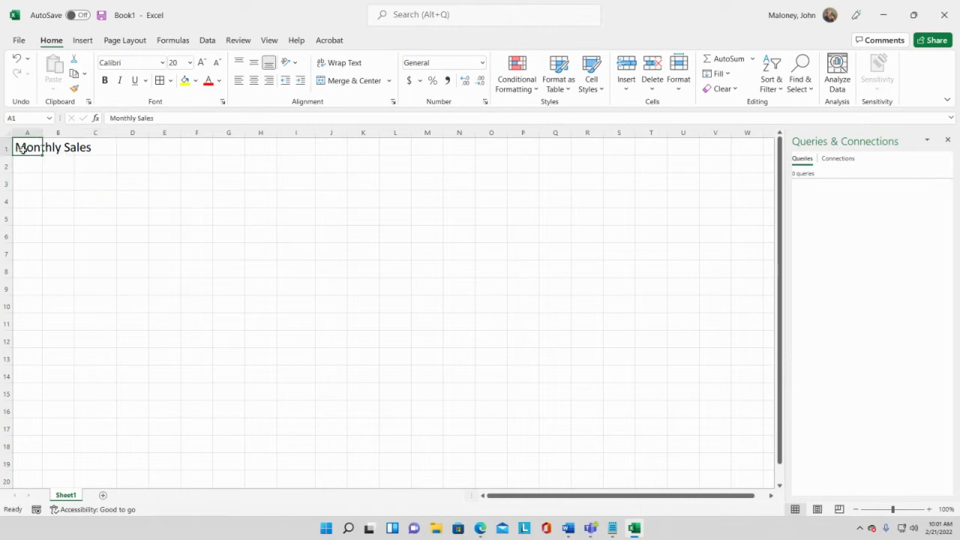
click(86, 148)
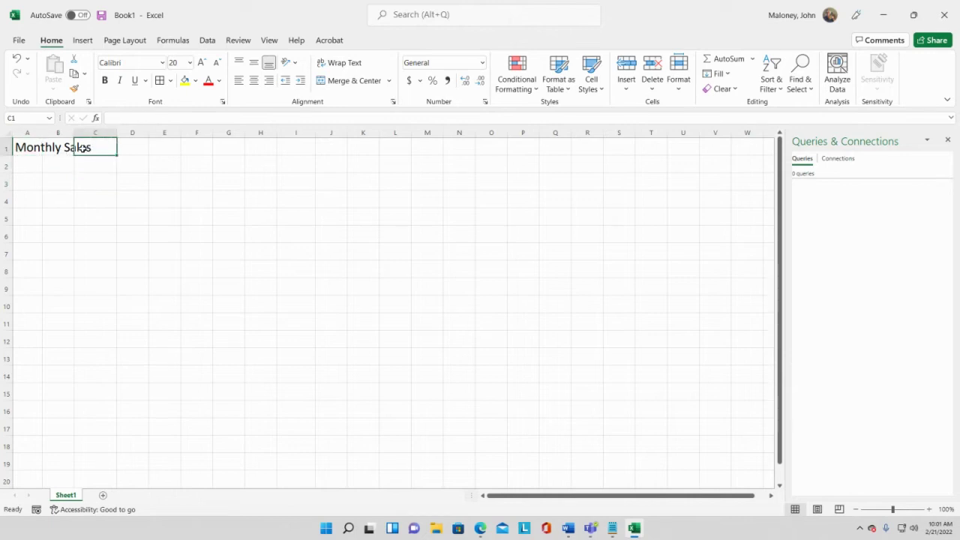
text(tttt)
key(Return)
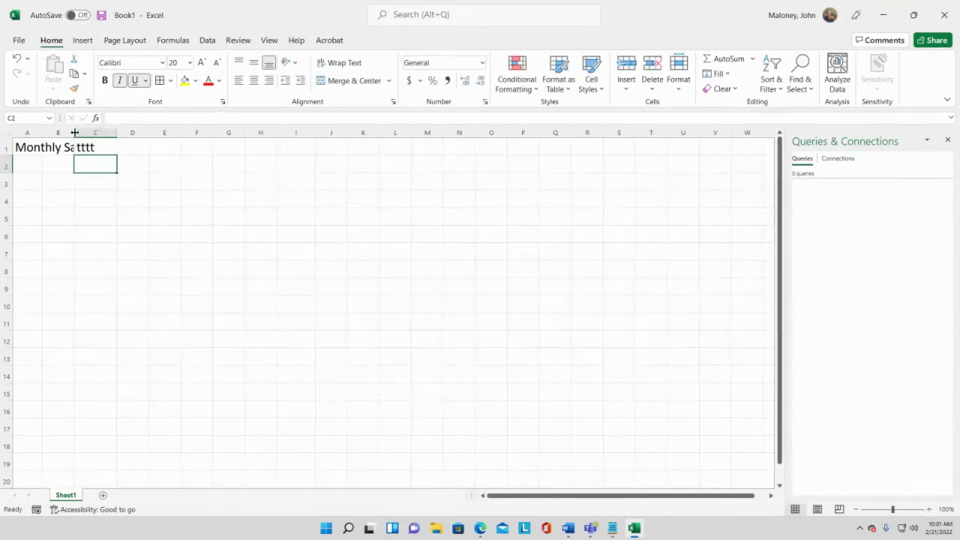
Step: Widen column B slightly and select the heading cells A1 through C1
drag(74, 132, 77, 134)
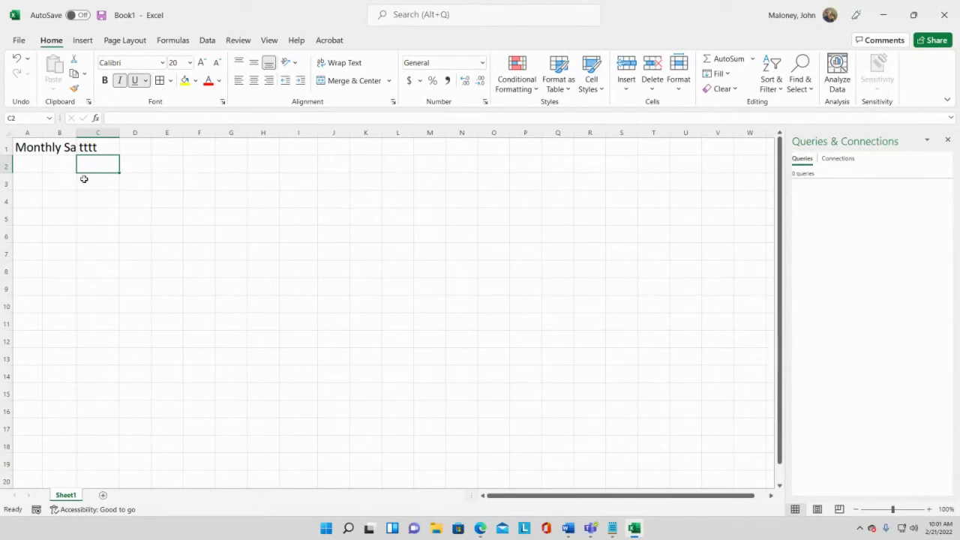
click(80, 148)
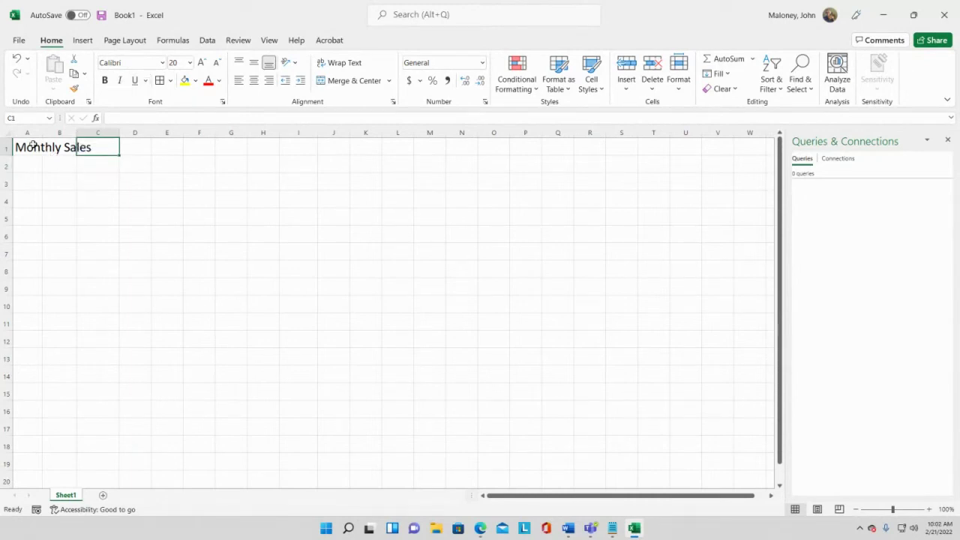
drag(32, 146, 91, 150)
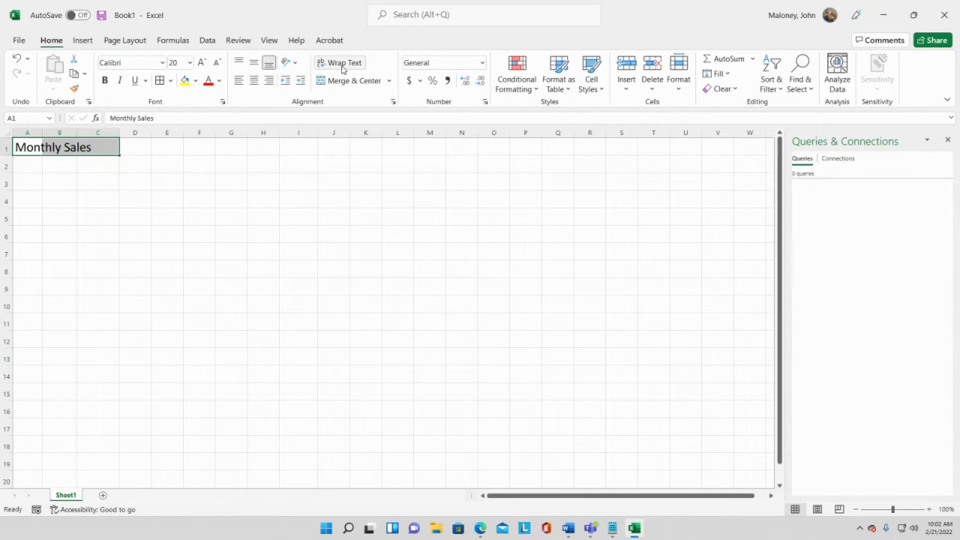
Step: Slightly widen columns A, B, D and F, keeping Monthly Sales on one line in A1
click(39, 147)
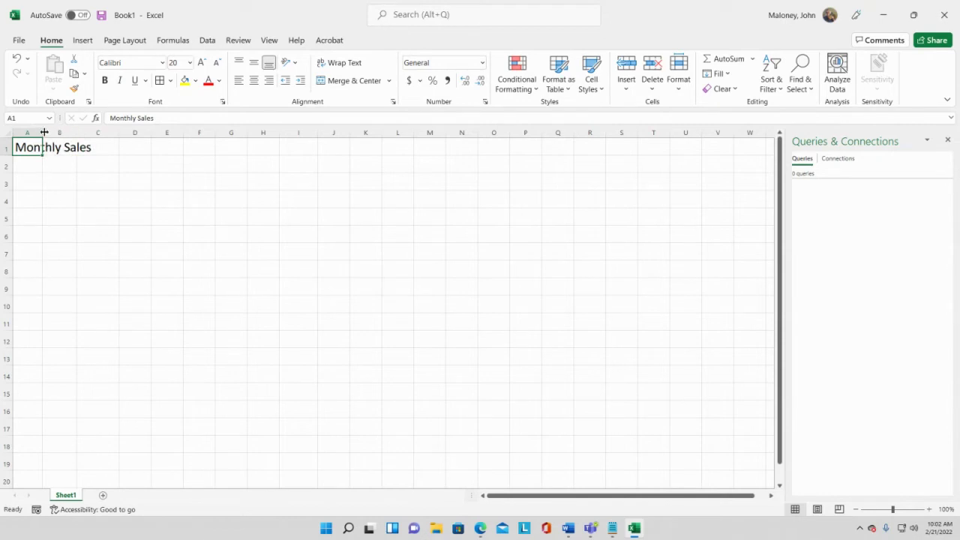
drag(42, 132, 80, 133)
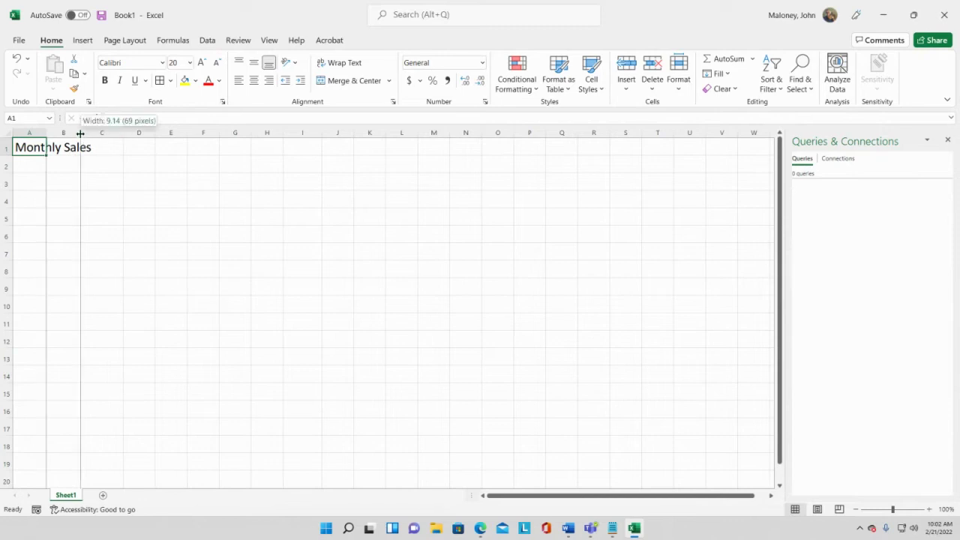
drag(80, 134, 80, 133)
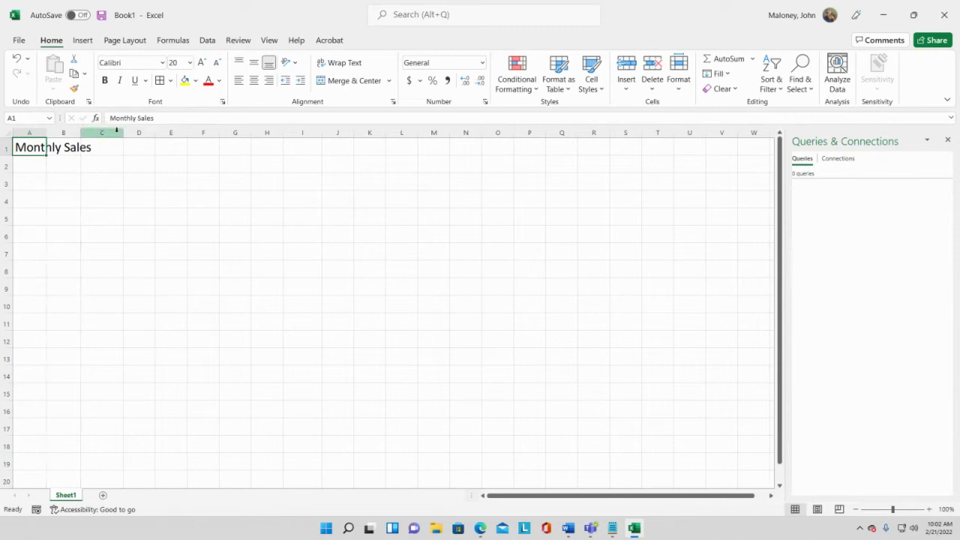
drag(154, 133, 153, 132)
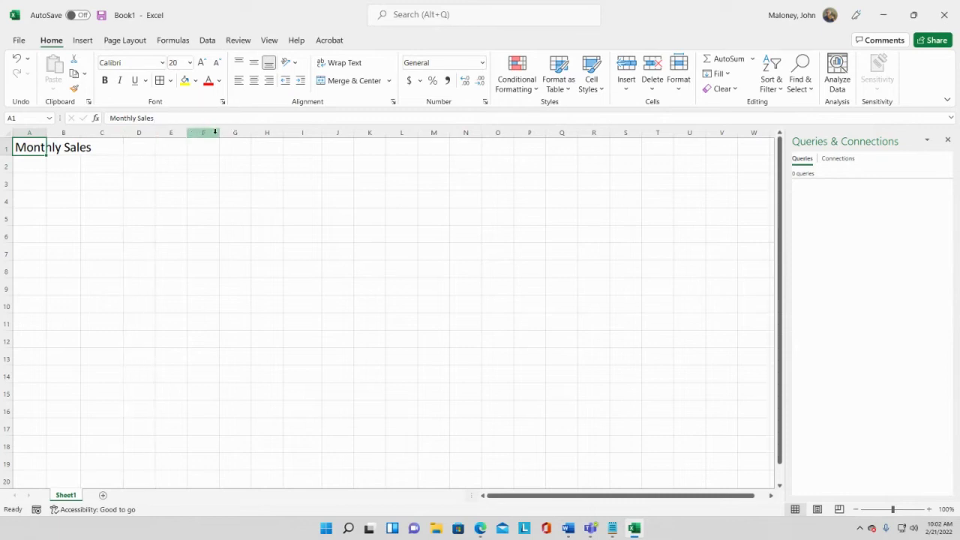
drag(216, 133, 217, 133)
mouse_move(45, 132)
mouse_down()
mouse_move(42, 142)
mouse_move(48, 136)
mouse_up()
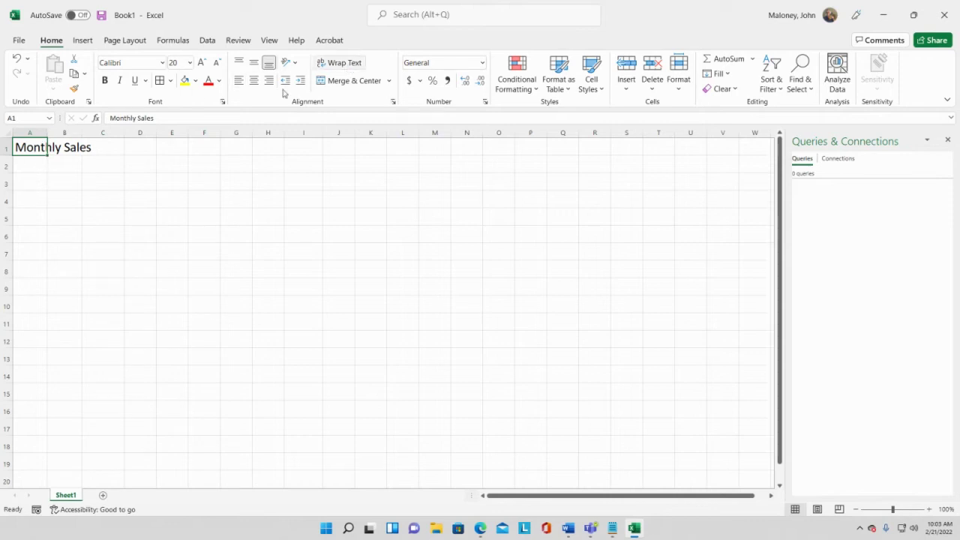
click(354, 64)
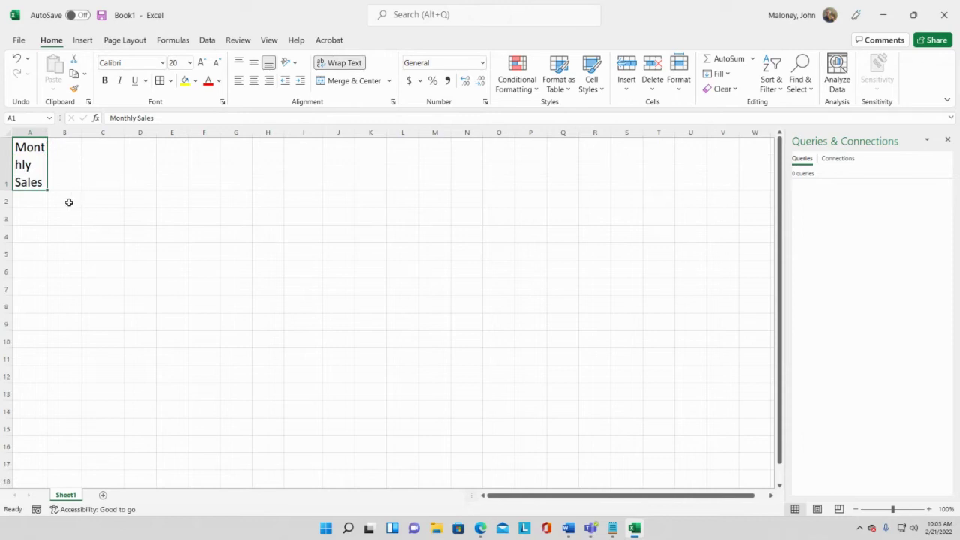
click(38, 201)
drag(33, 212, 32, 447)
click(23, 166)
drag(48, 134, 66, 134)
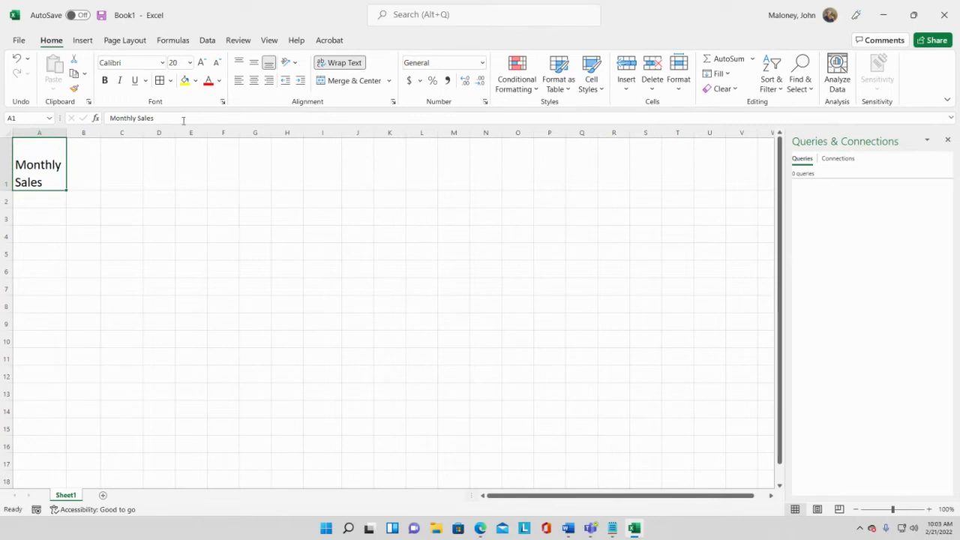
click(254, 81)
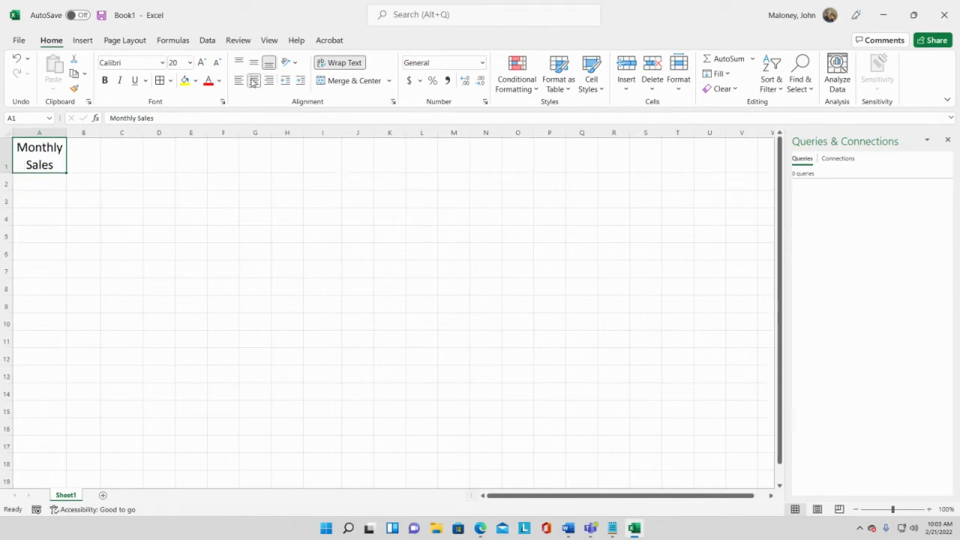
click(238, 80)
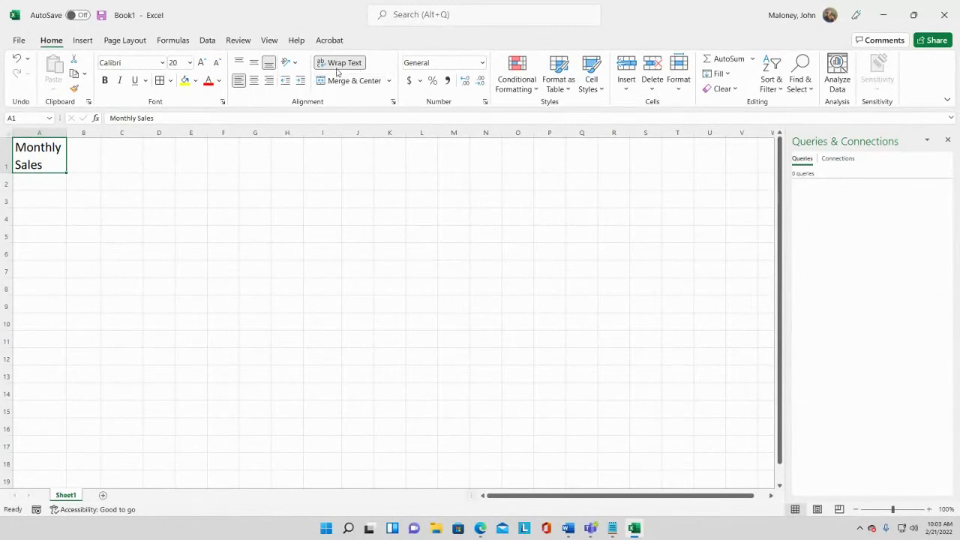
click(16, 59)
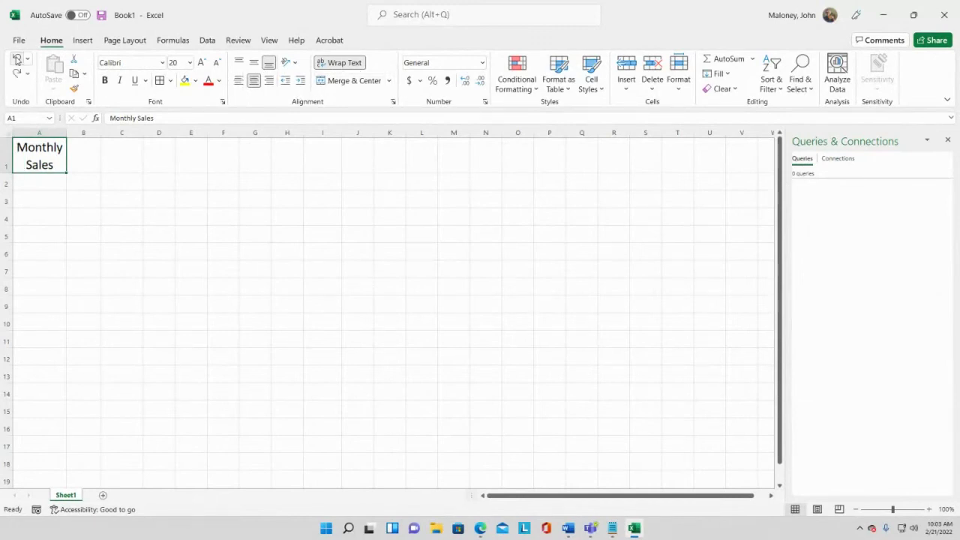
click(17, 59)
click(16, 59)
click(17, 59)
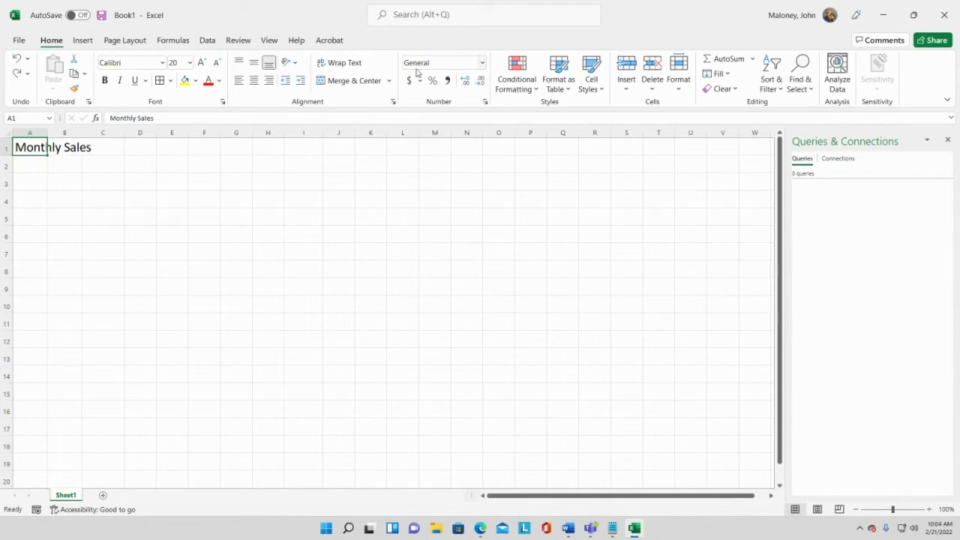
Step: Select A1:C1 and apply Merge & Center to the Monthly Sales heading
click(177, 229)
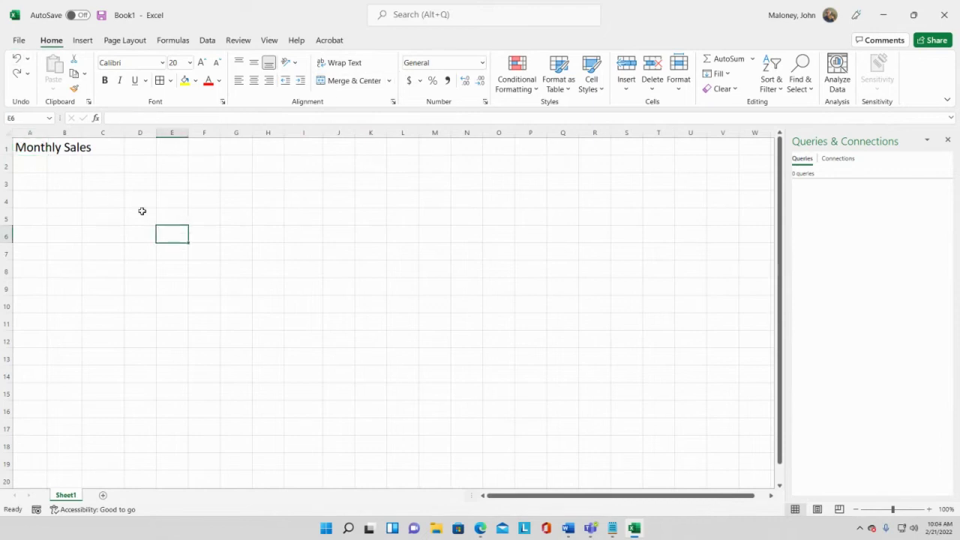
click(28, 145)
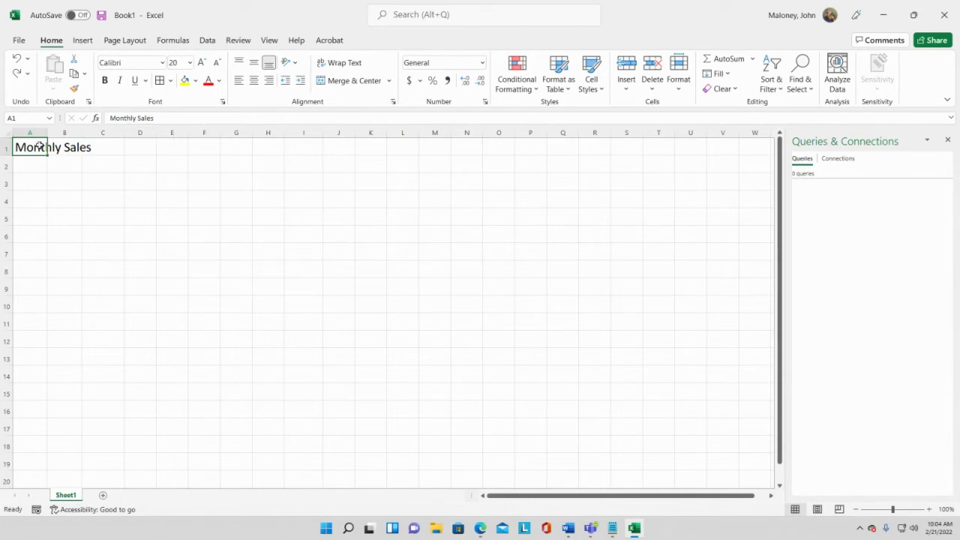
drag(28, 145, 95, 145)
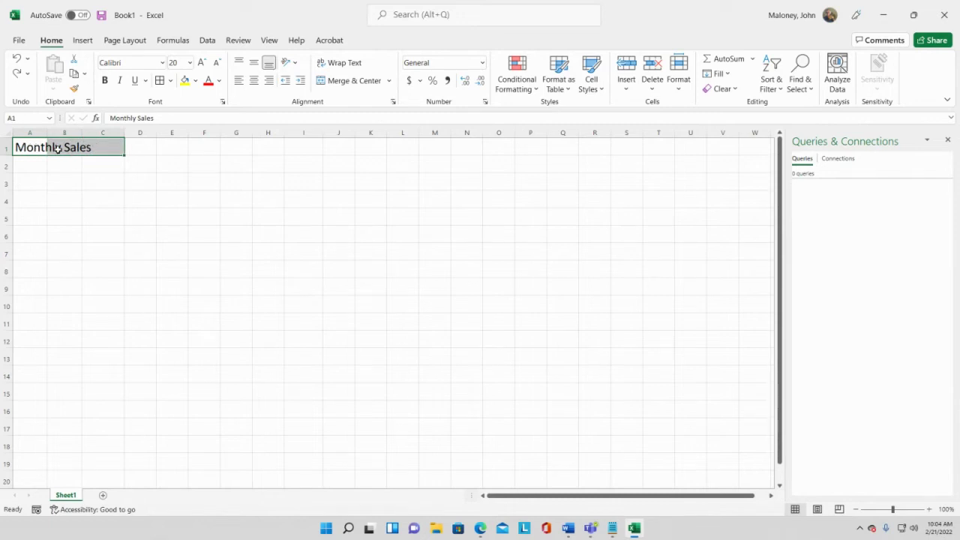
click(389, 81)
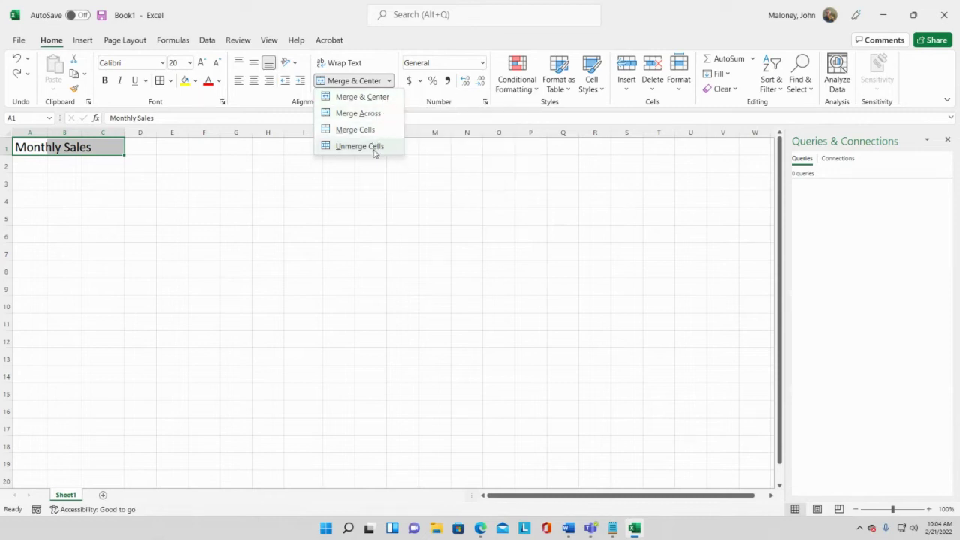
click(342, 98)
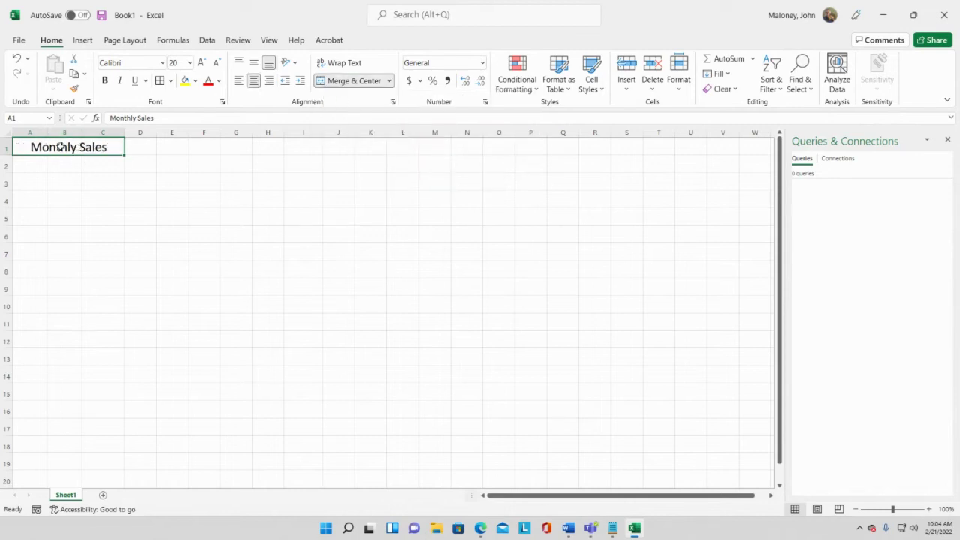
Step: Check the merged heading by selecting it and cells A2, B2 and C2 below it
click(67, 237)
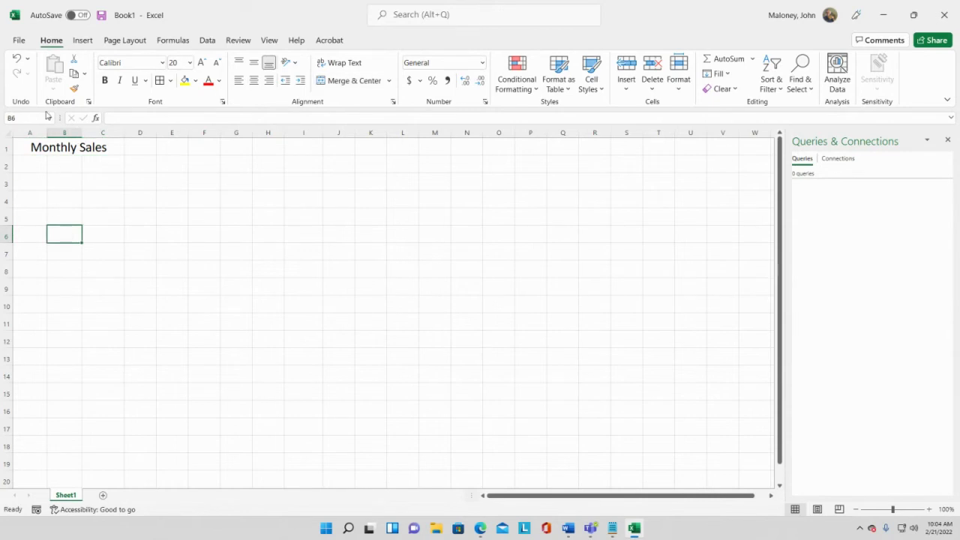
click(41, 147)
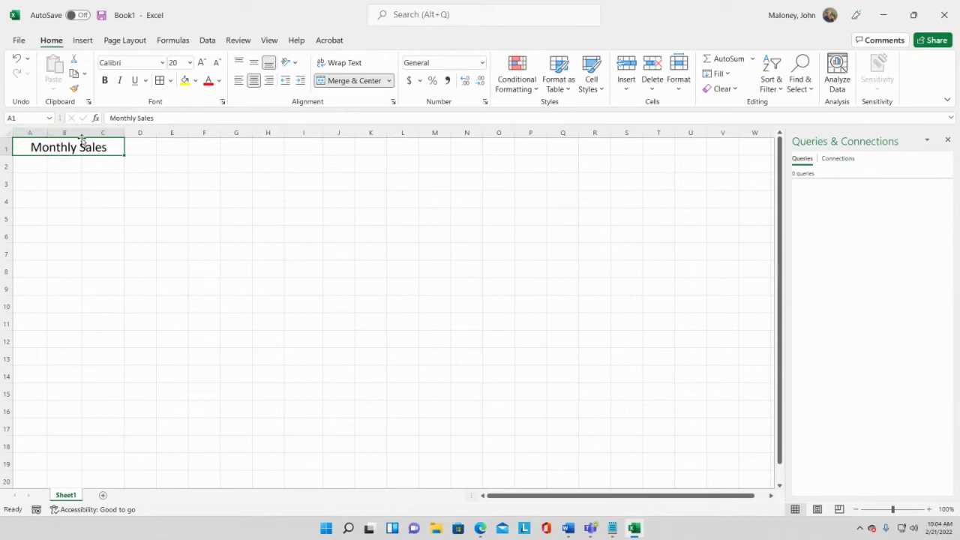
click(32, 163)
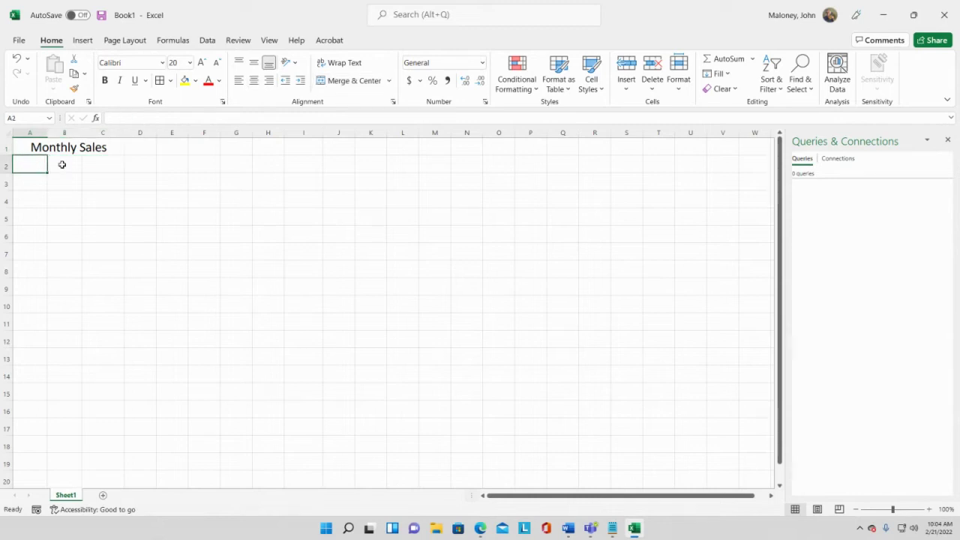
click(64, 162)
click(95, 161)
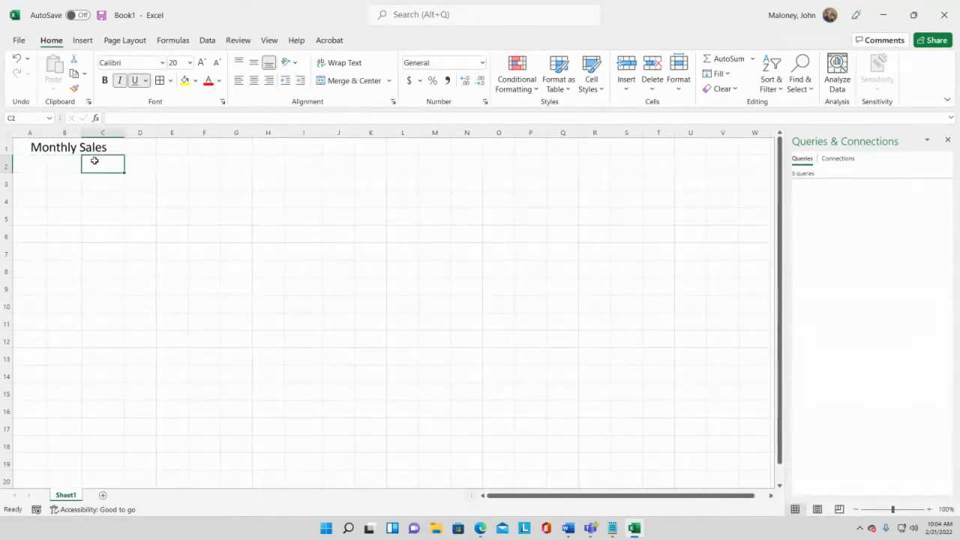
click(69, 143)
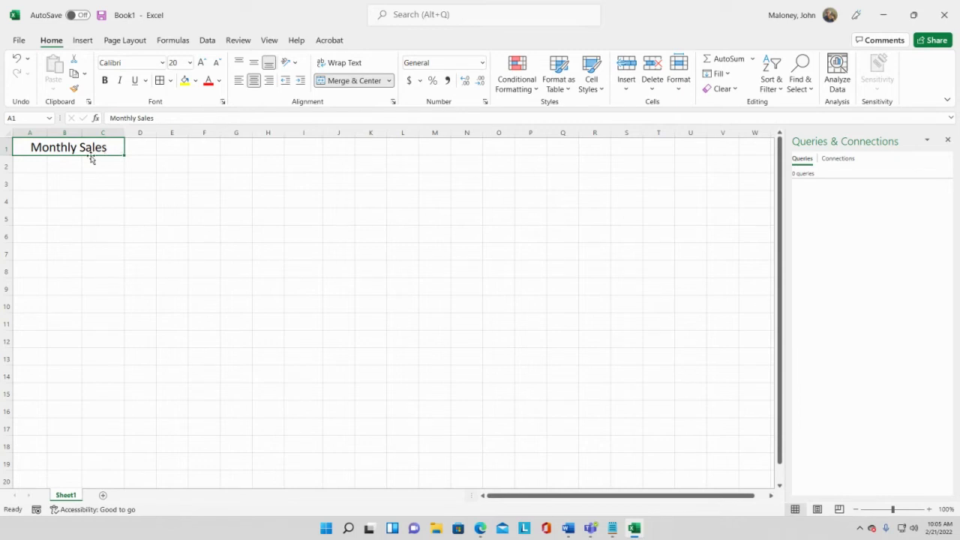
Step: Select A1:J1 and apply Merge & Center to the Monthly Sales heading
click(31, 161)
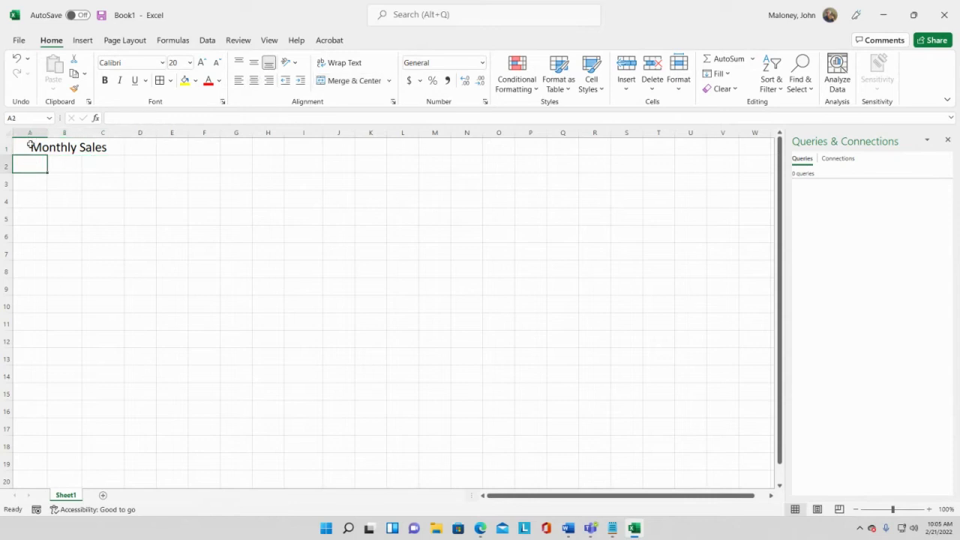
drag(30, 145, 349, 145)
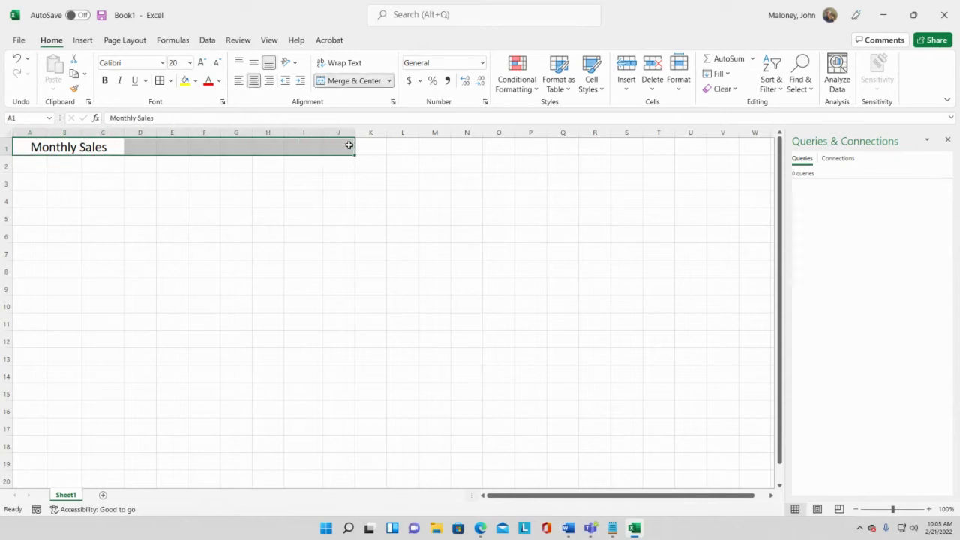
click(357, 81)
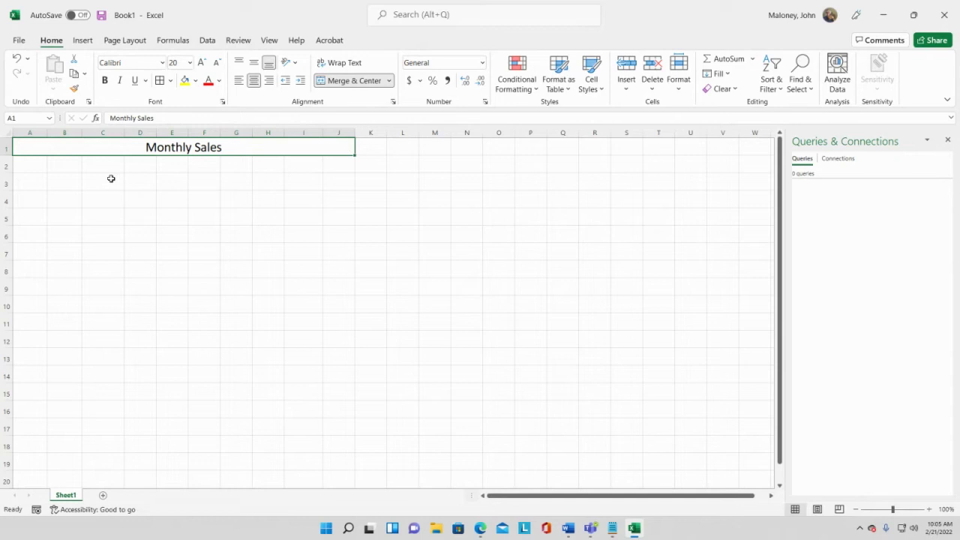
Step: Select several empty cells below the heading, then reselect the merged heading
click(45, 166)
click(73, 178)
click(135, 199)
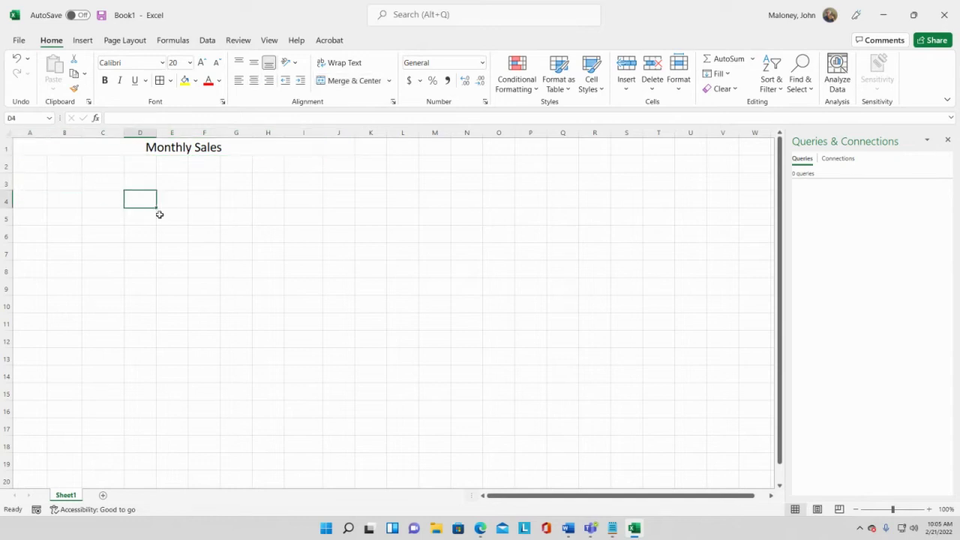
click(179, 234)
click(254, 257)
key(Up)
key(Up)
key(Up)
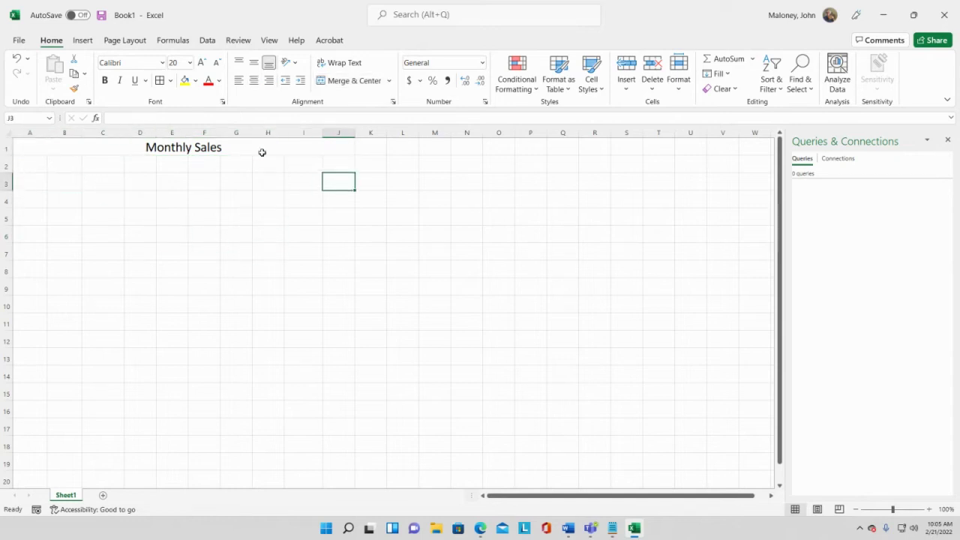
click(210, 148)
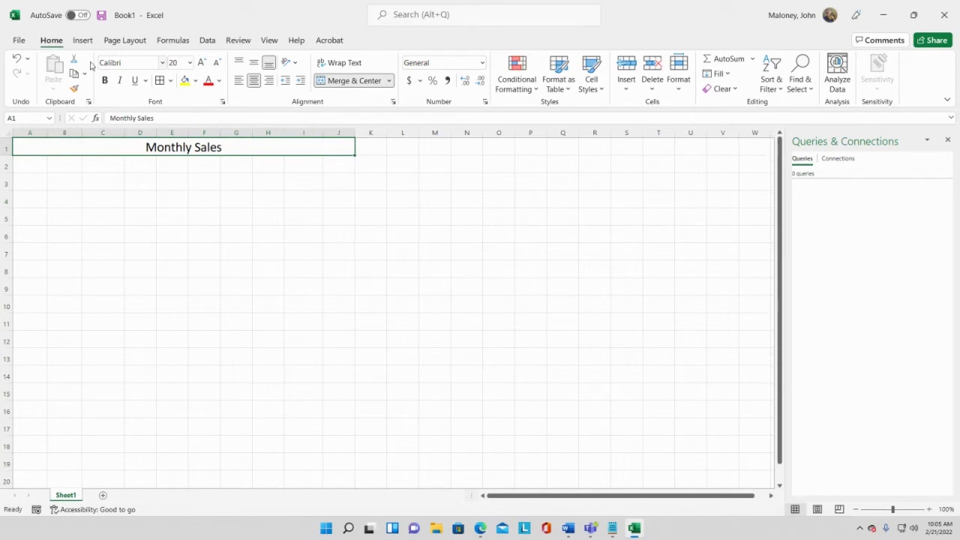
Step: Undo both merges, the column width changes and the Monthly Sales entry in A1
click(21, 58)
click(21, 58)
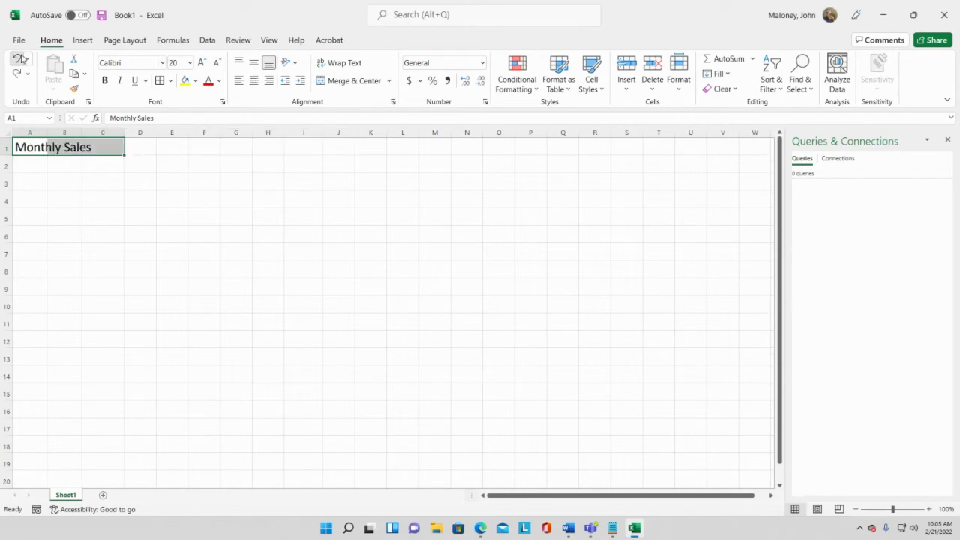
click(21, 59)
click(21, 59)
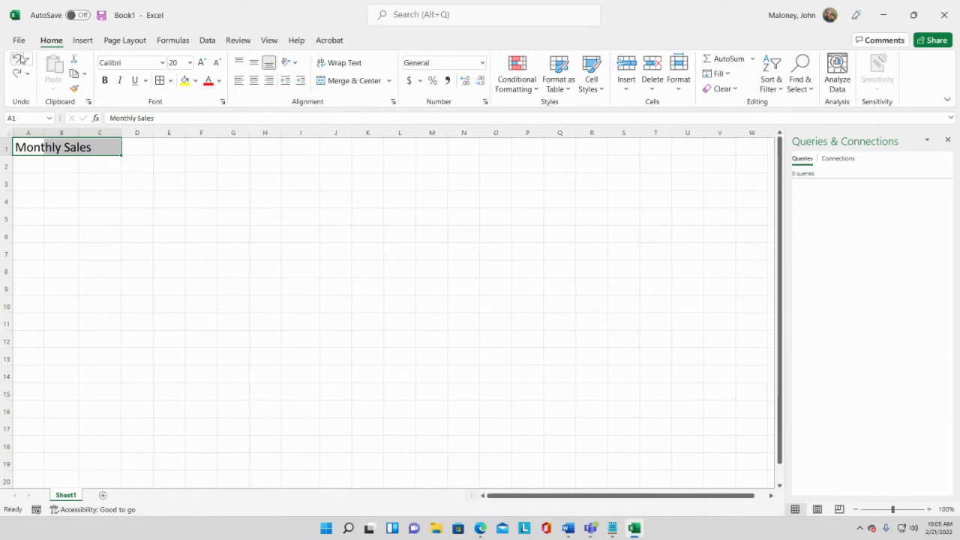
click(21, 59)
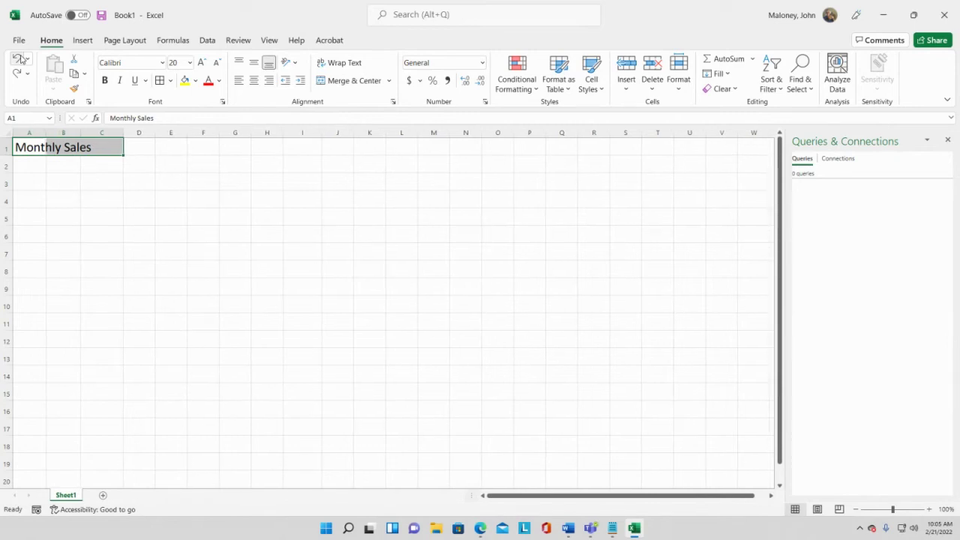
click(21, 58)
click(126, 154)
click(235, 251)
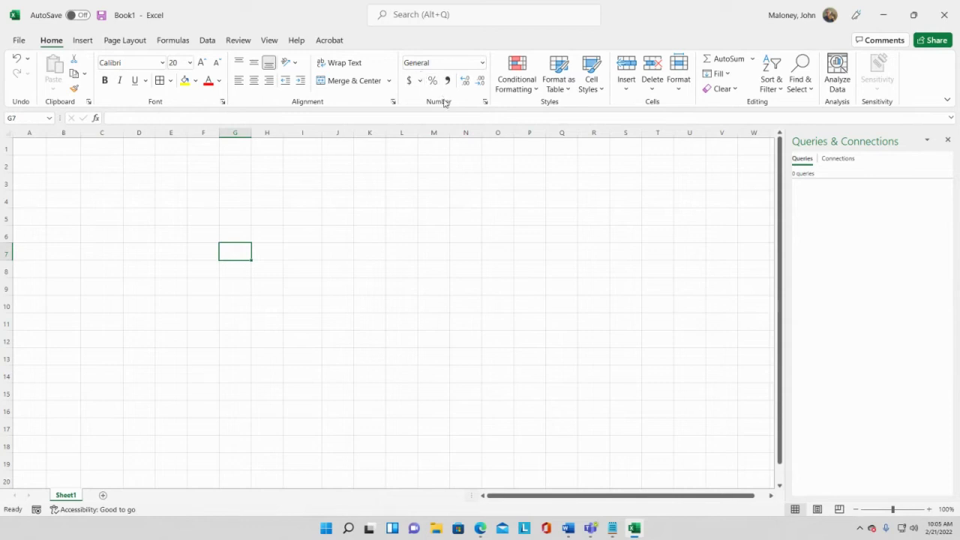
click(485, 103)
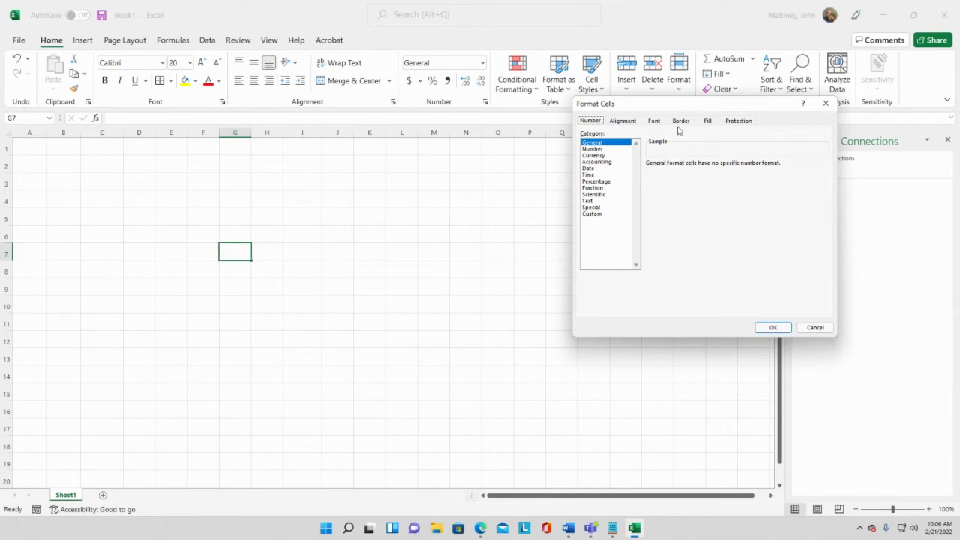
click(826, 105)
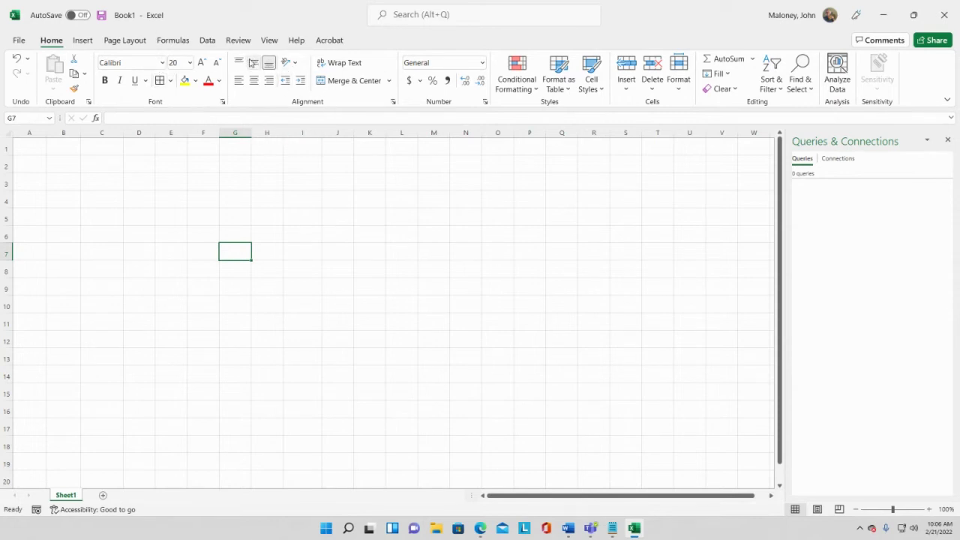
click(300, 63)
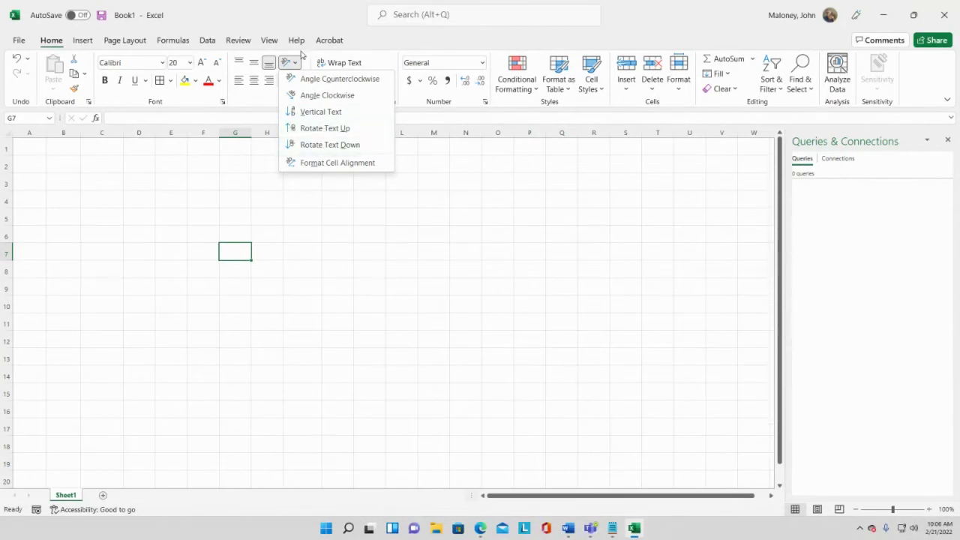
click(308, 15)
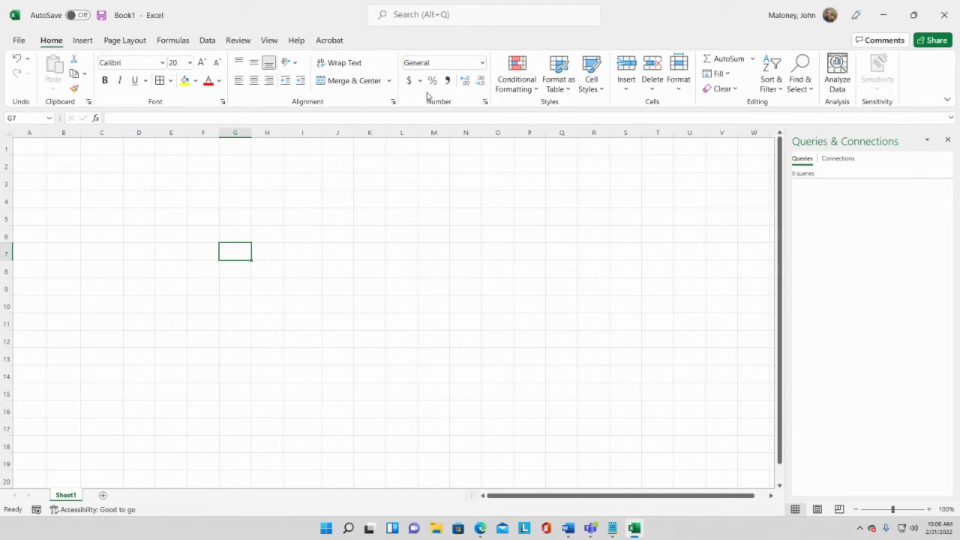
Step: Enter 999.99 in cell H1, where General format displays it rounded as 1000
click(25, 149)
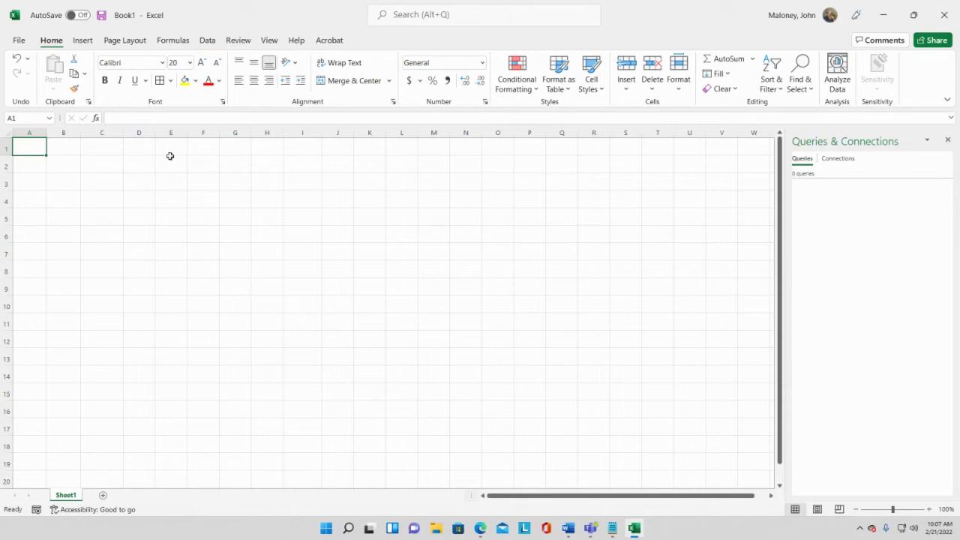
click(263, 148)
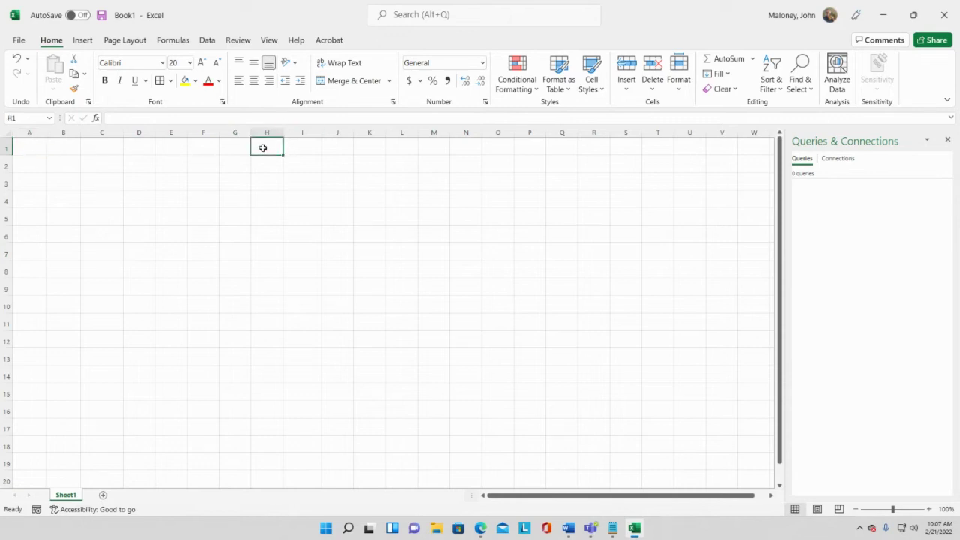
text(999)
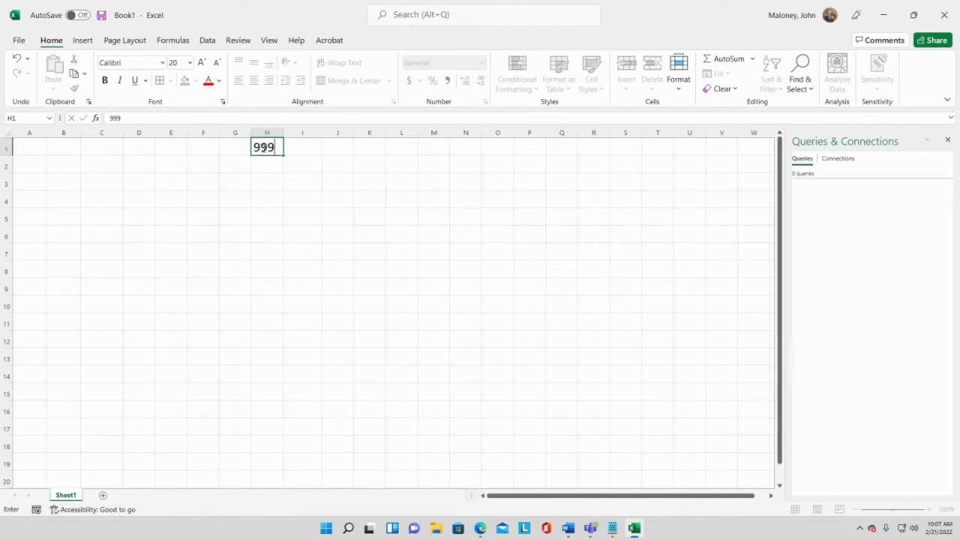
text(.99)
key(Return)
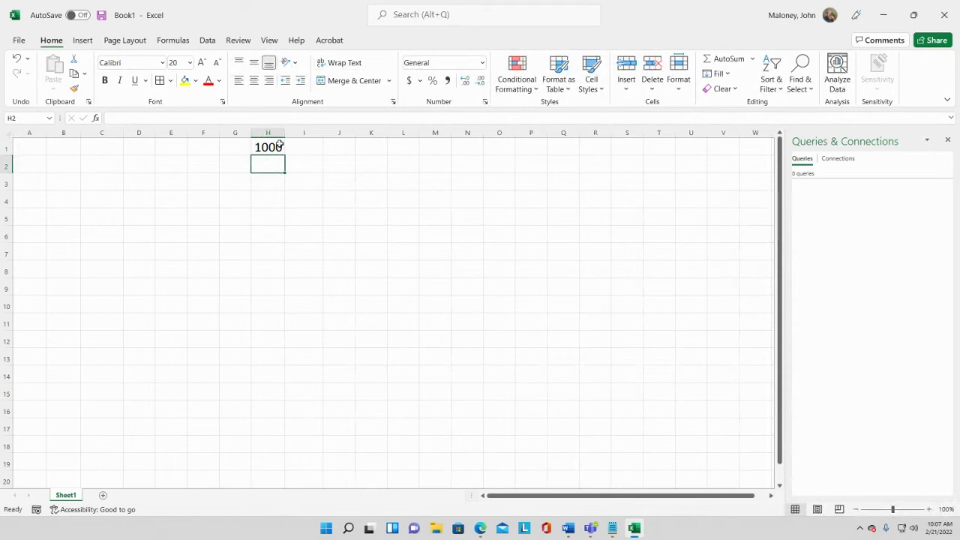
click(280, 148)
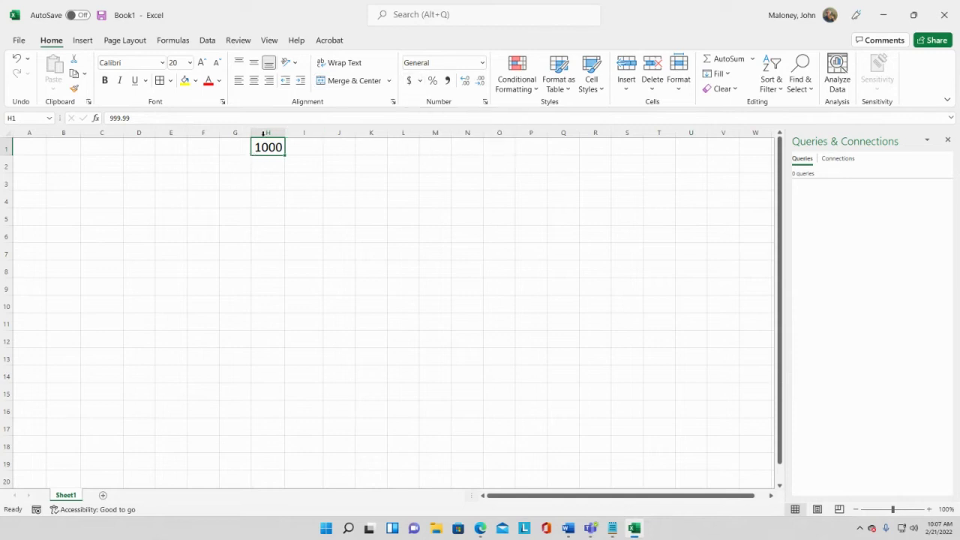
Step: Apply Accounting format to H1, then Comma Style, so it shows 999.99
click(274, 163)
click(271, 147)
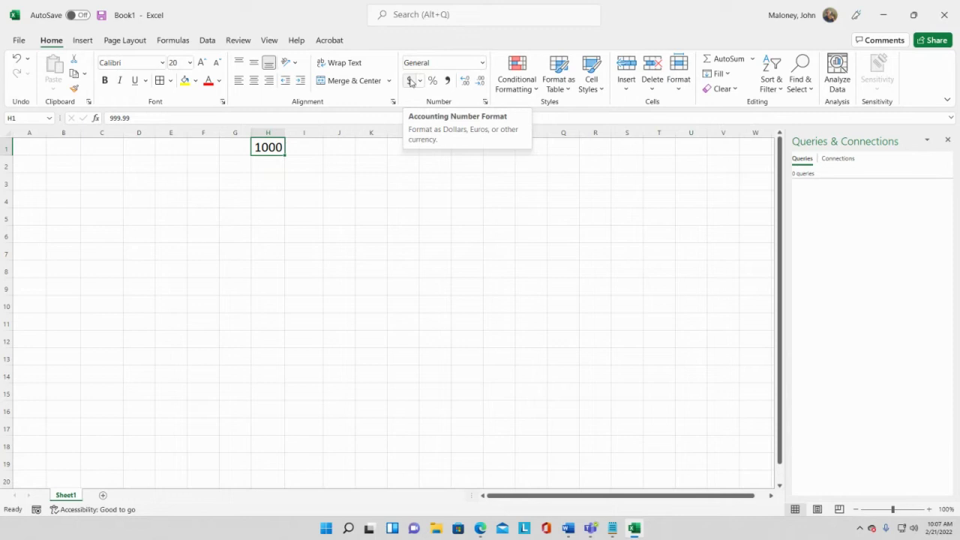
click(410, 81)
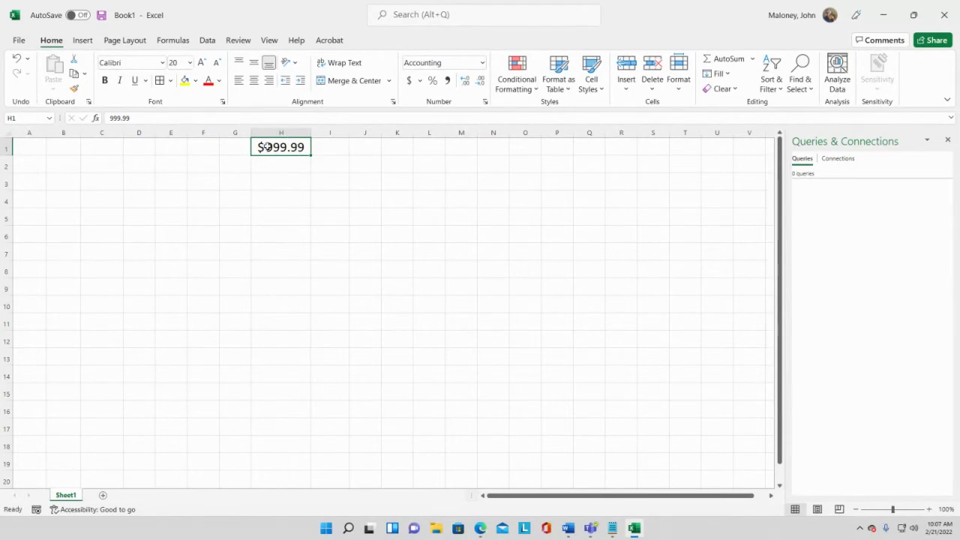
click(449, 81)
Step: Change H1's value to 1999.99 so it reads 1,999.99
click(107, 117)
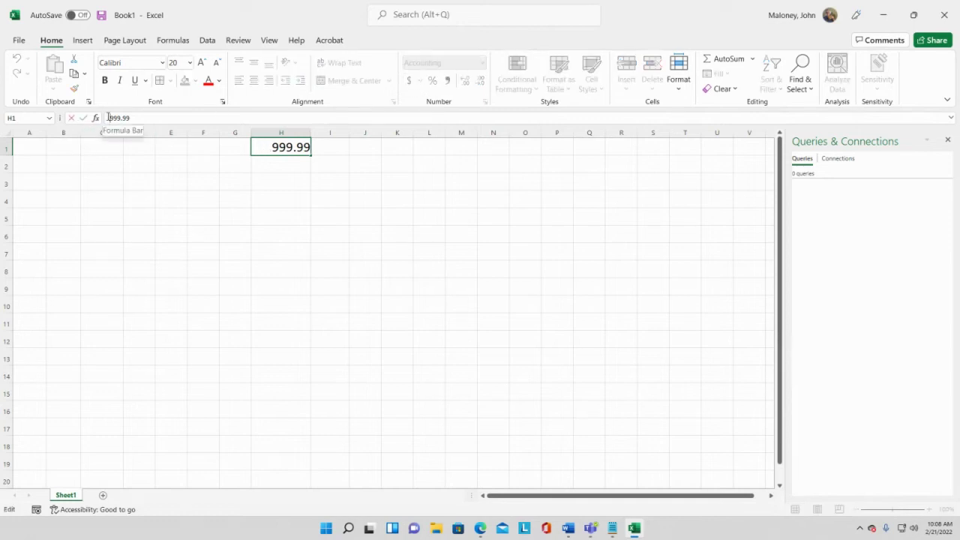
text(1)
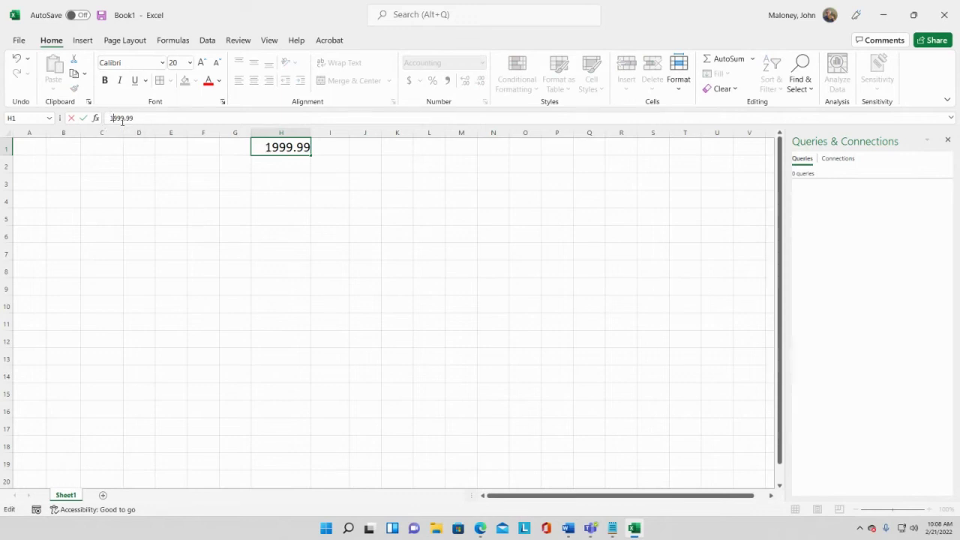
key(Return)
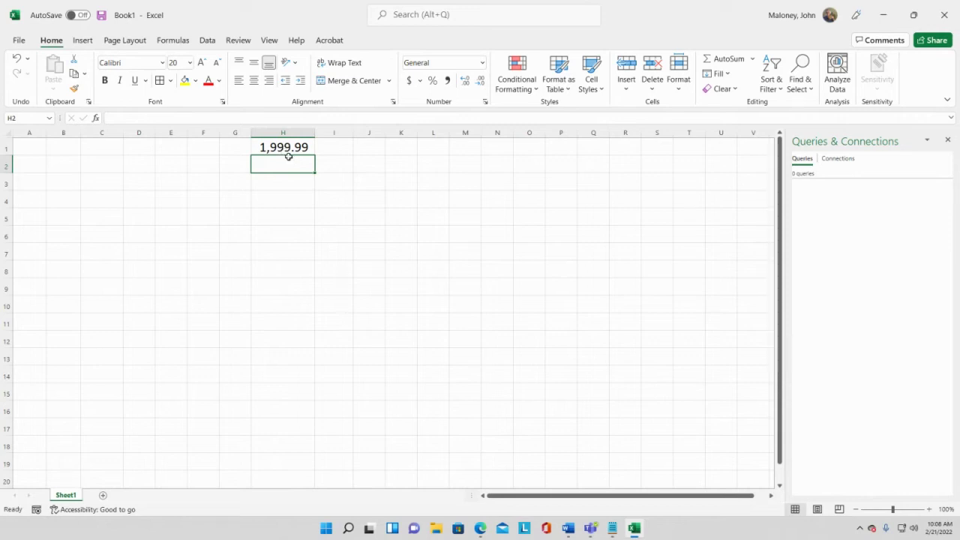
Step: Enter 1,999.99 in I1 and widen column I so it displays fully
click(326, 150)
text(1)
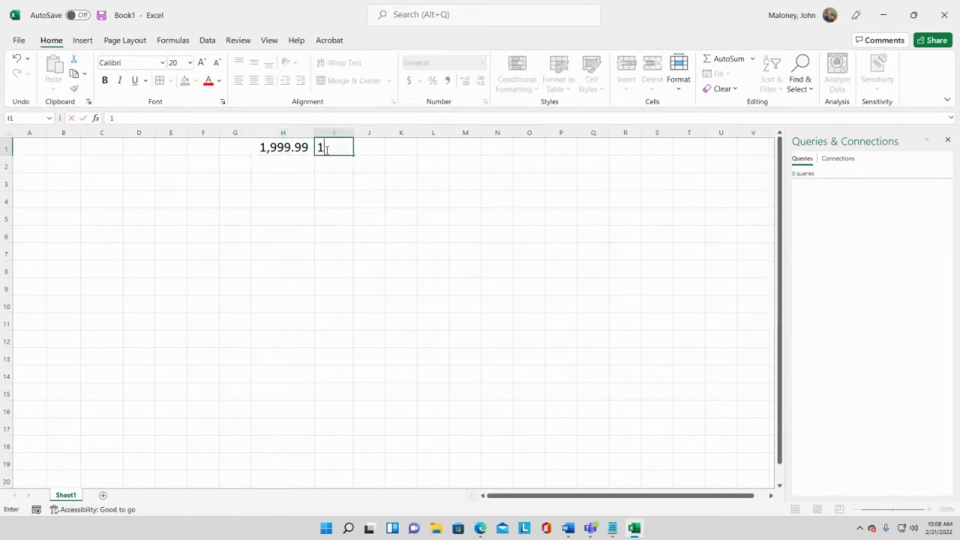
text(,999.99)
key(Return)
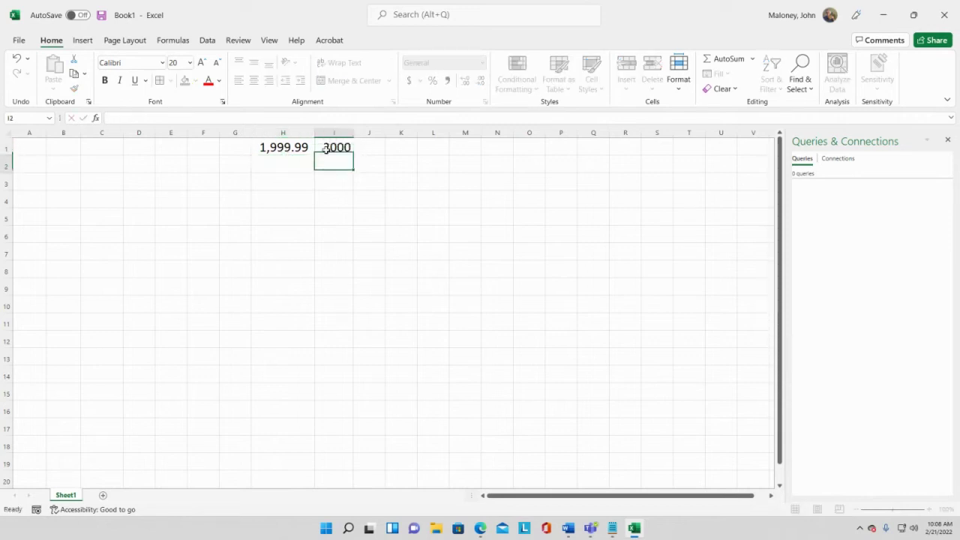
click(326, 149)
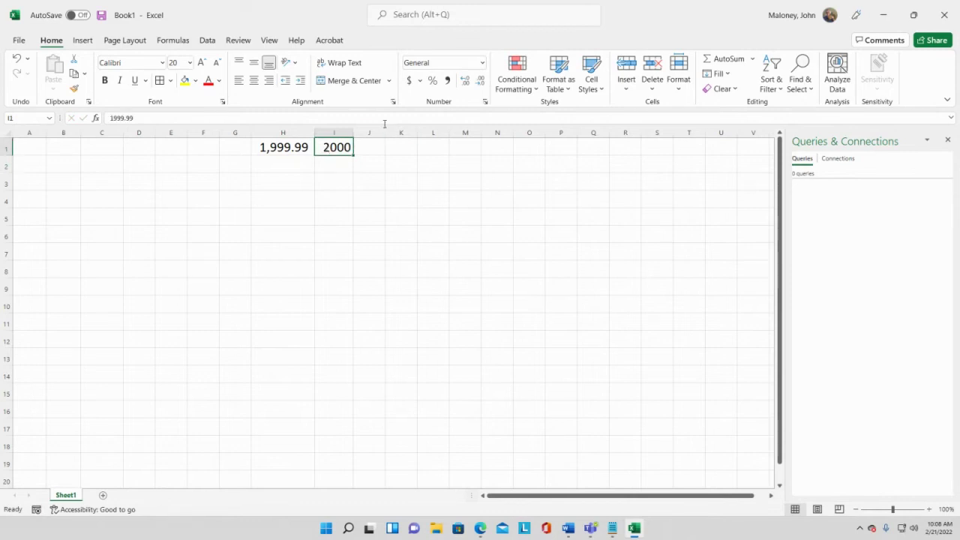
drag(355, 133, 392, 133)
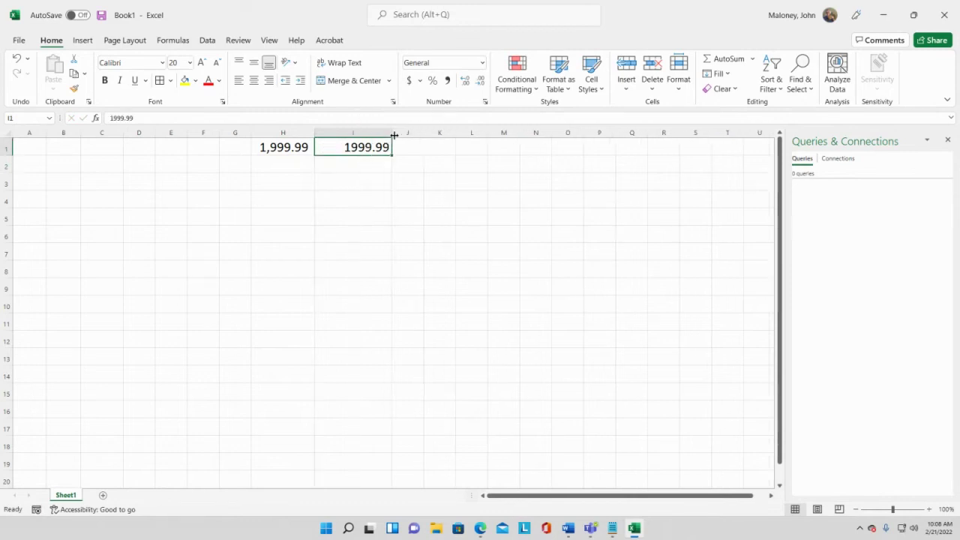
Step: Apply Accounting Number Format to H1 so it displays $ 1,999.99
click(267, 148)
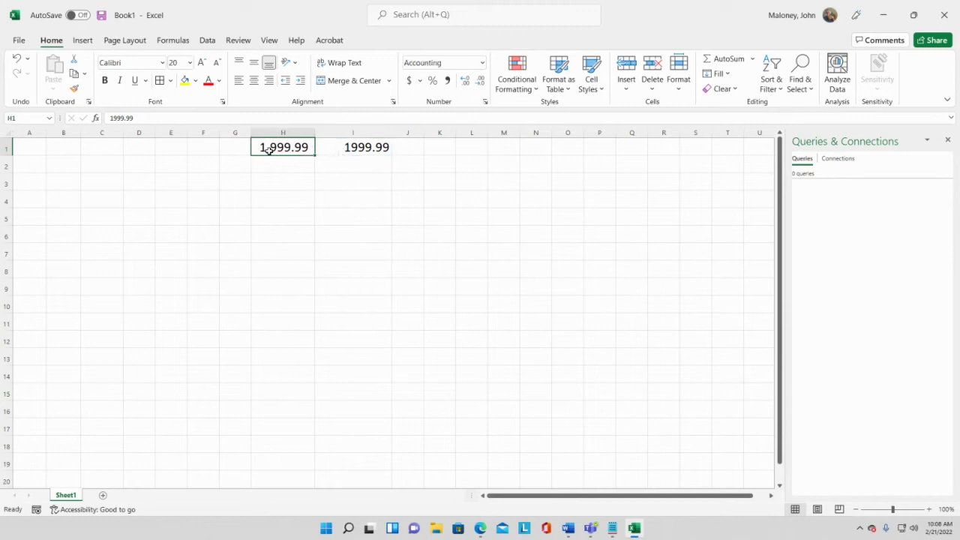
click(408, 81)
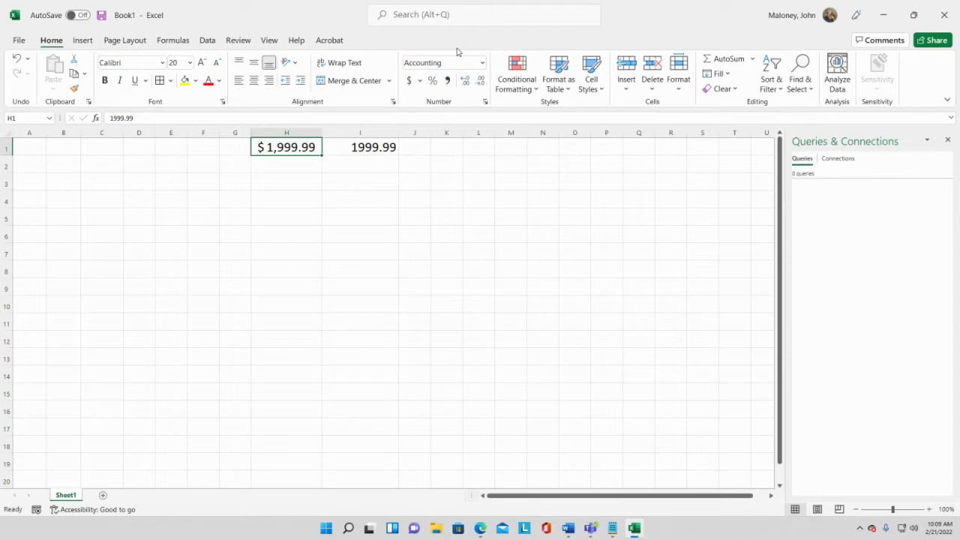
Step: Apply Percent Style to H1 (showing 199999%), then type .07125 into it
click(432, 81)
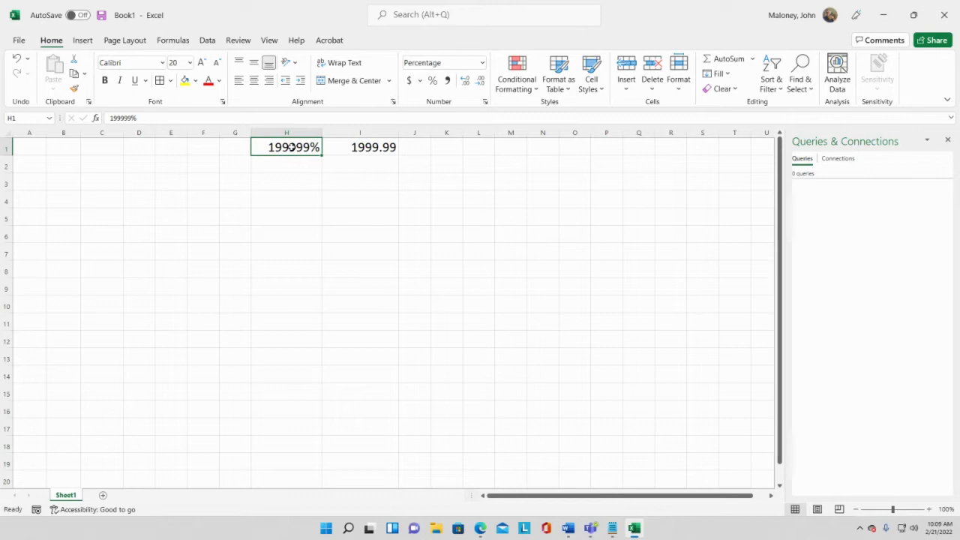
text(.07125)
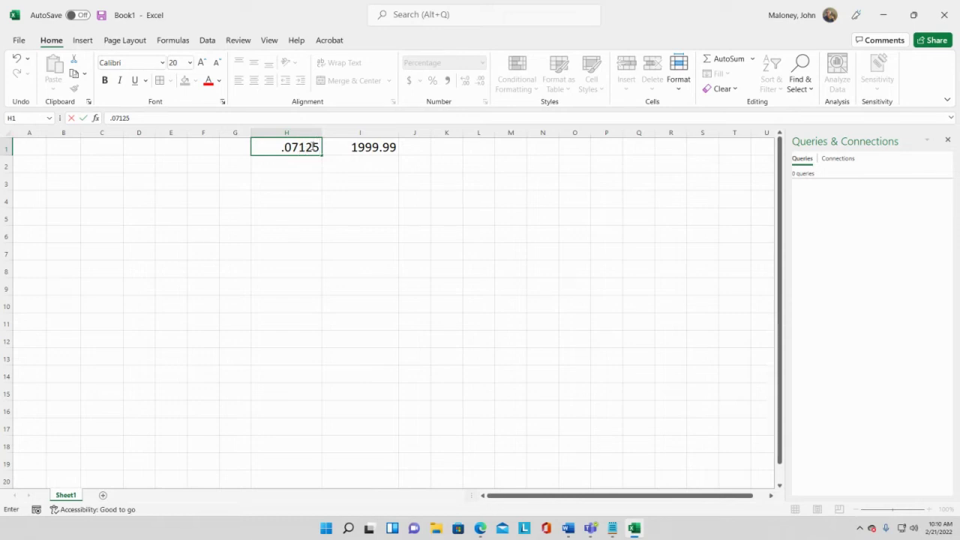
Step: Commit the 7.125% rate in H1 and confirm the formula bar holds 7.125%
click(313, 147)
key(Return)
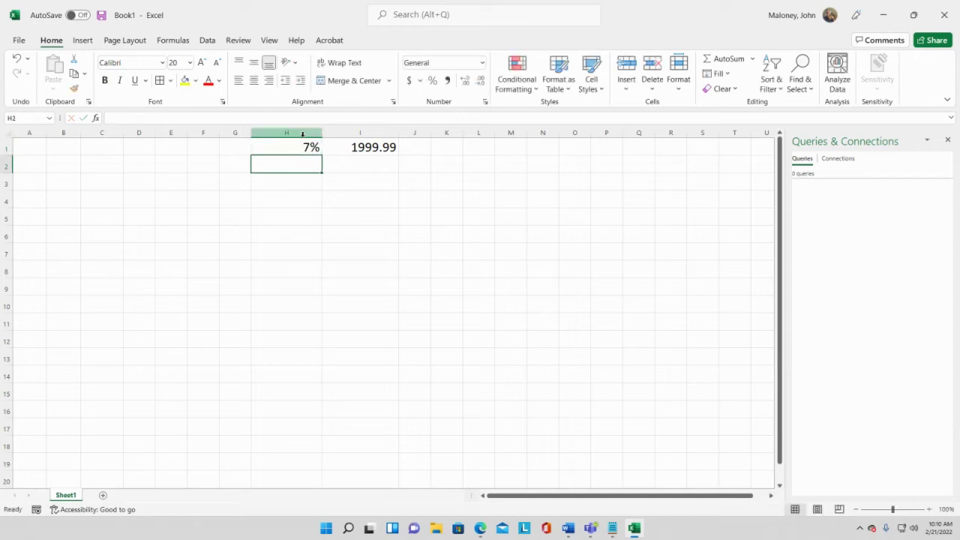
click(302, 147)
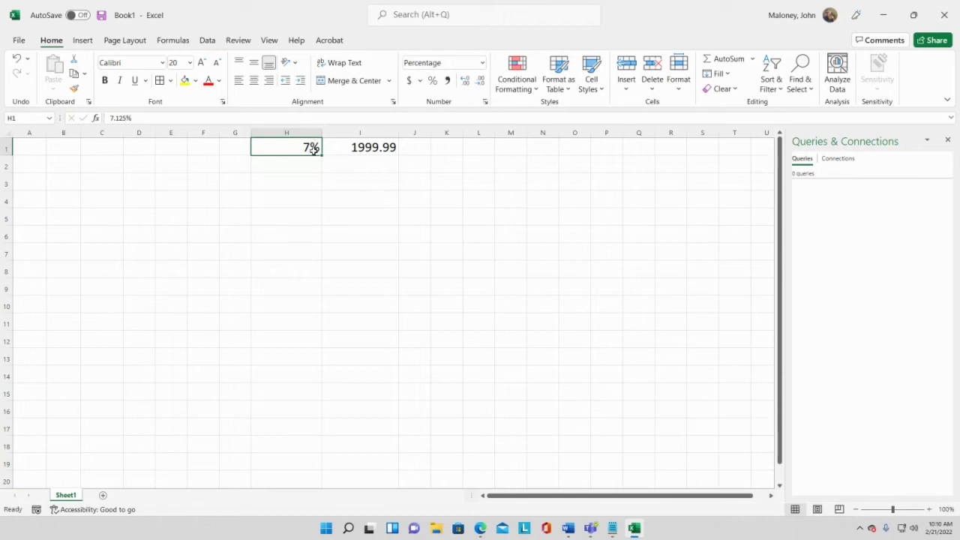
click(138, 118)
drag(139, 118, 107, 118)
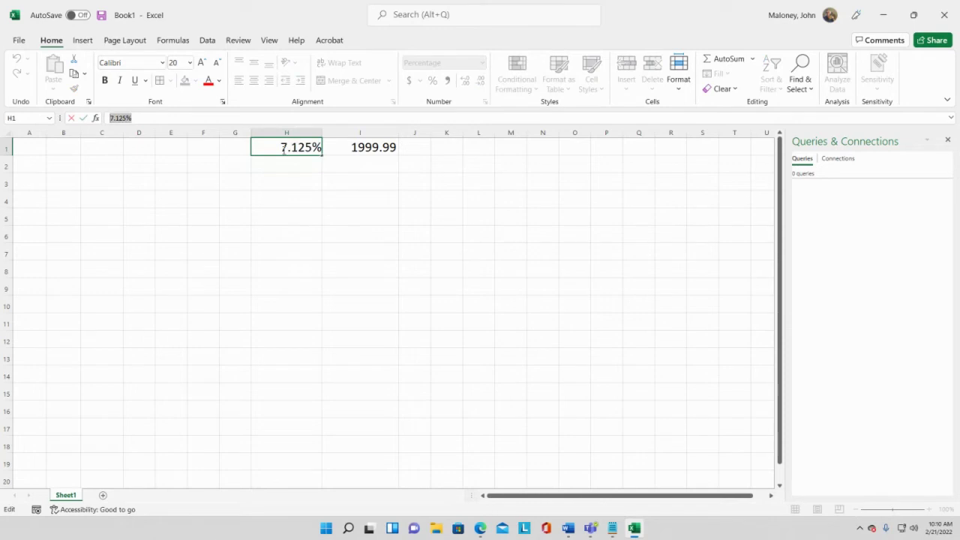
key(Return)
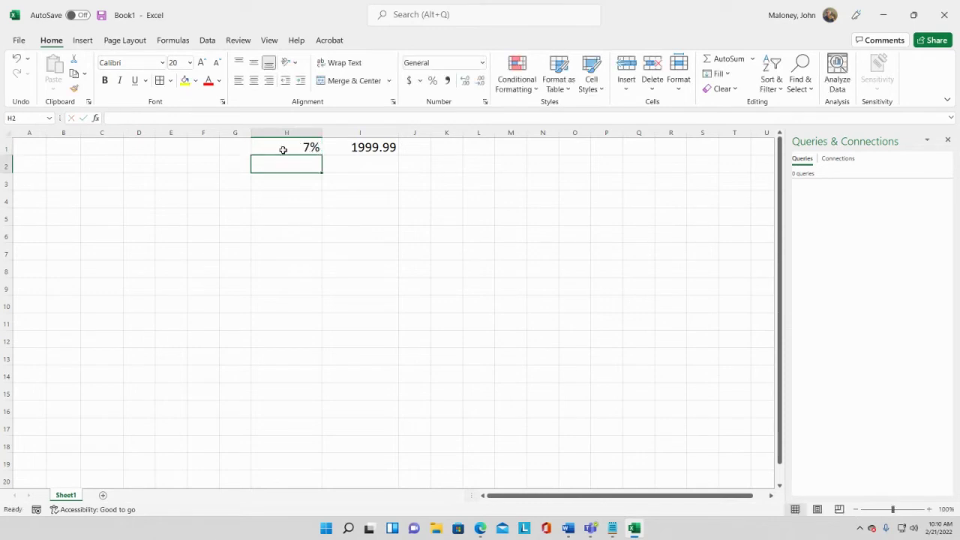
click(310, 149)
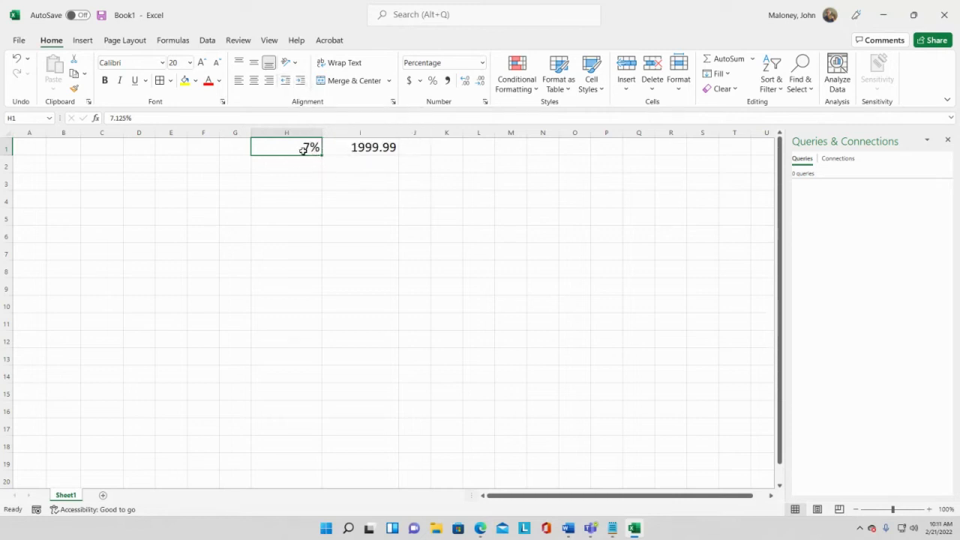
Step: Try indenting H1's 7%, removing the indent, then indenting it further
click(301, 80)
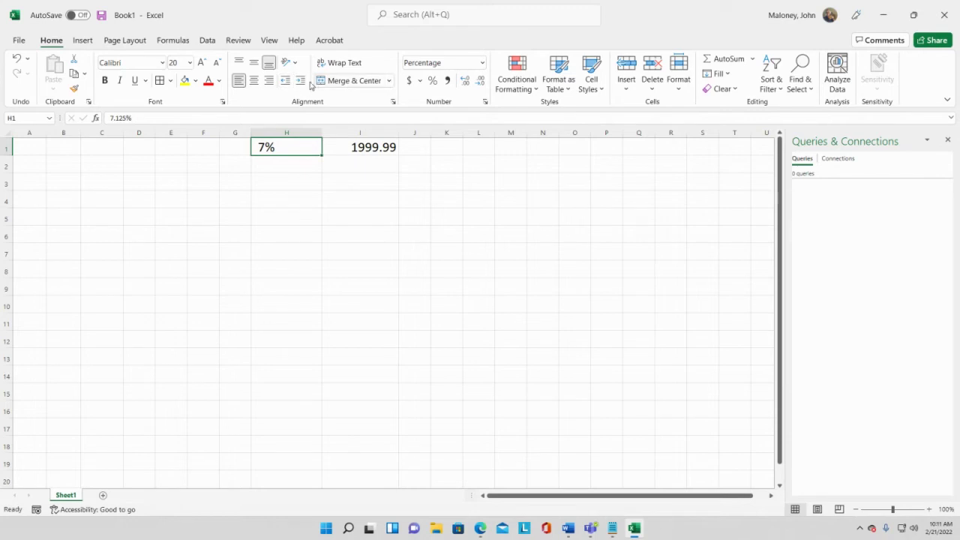
click(288, 84)
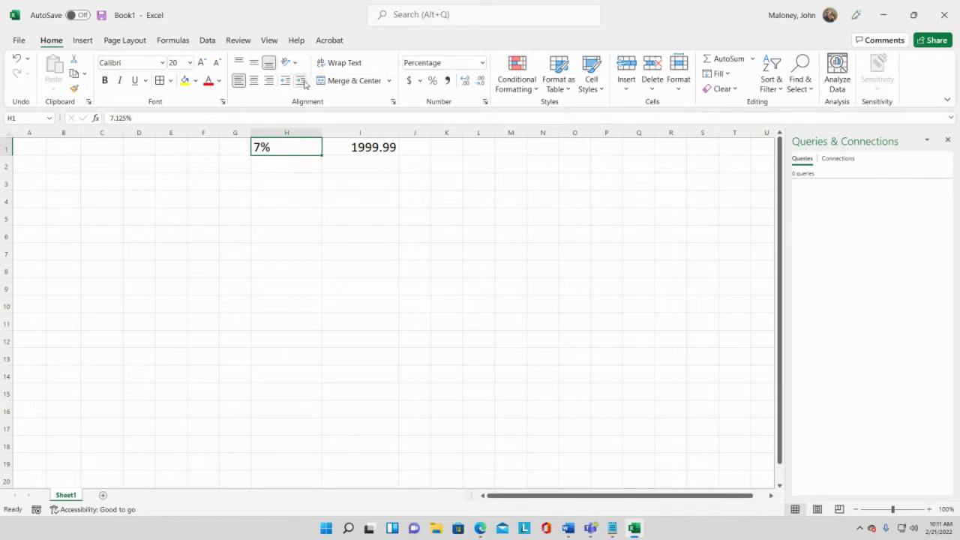
click(301, 80)
click(300, 80)
click(302, 82)
click(303, 82)
click(302, 82)
click(303, 82)
Step: Add three decimal places so H1 reads 7.125%
click(465, 82)
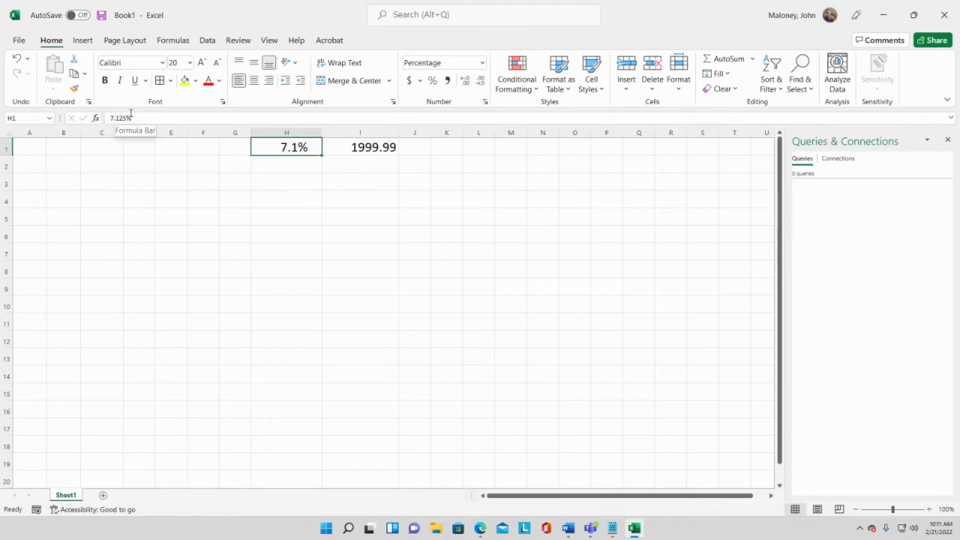
click(465, 83)
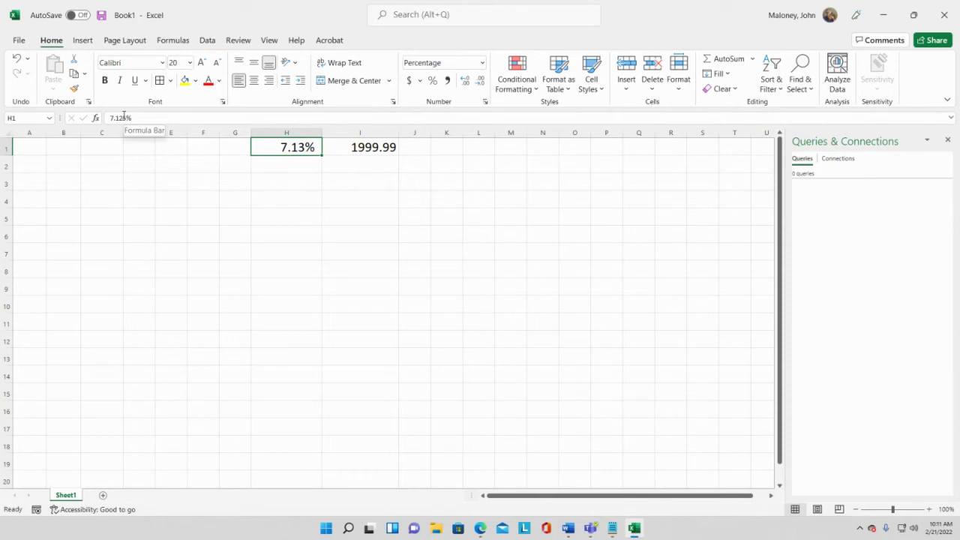
click(466, 82)
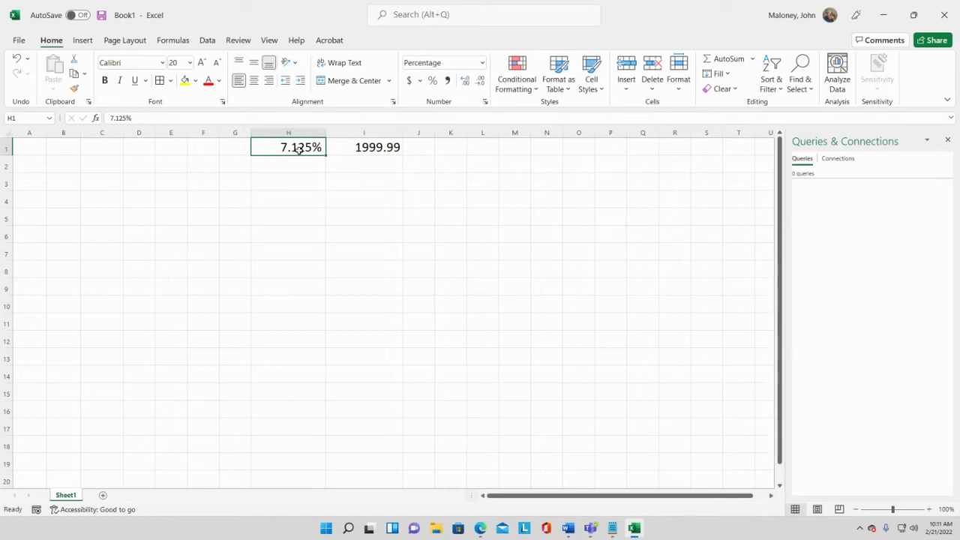
Step: Remove one decimal from H1's rate, checking the stored value is still 7.125%
click(117, 118)
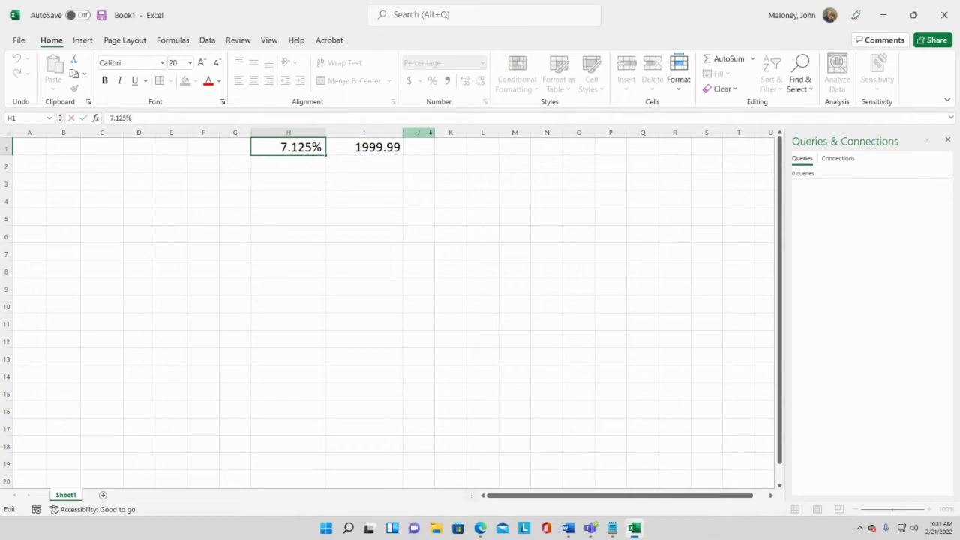
click(377, 162)
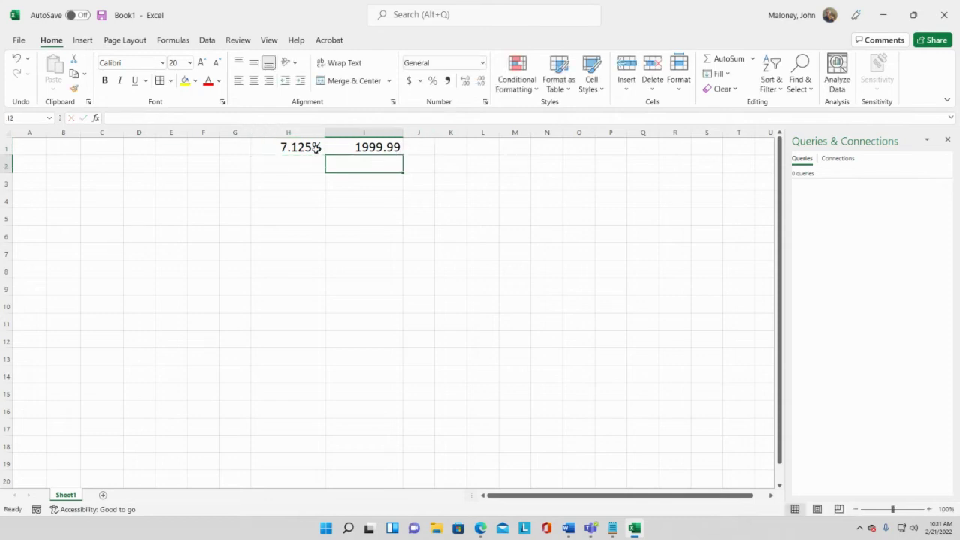
click(317, 149)
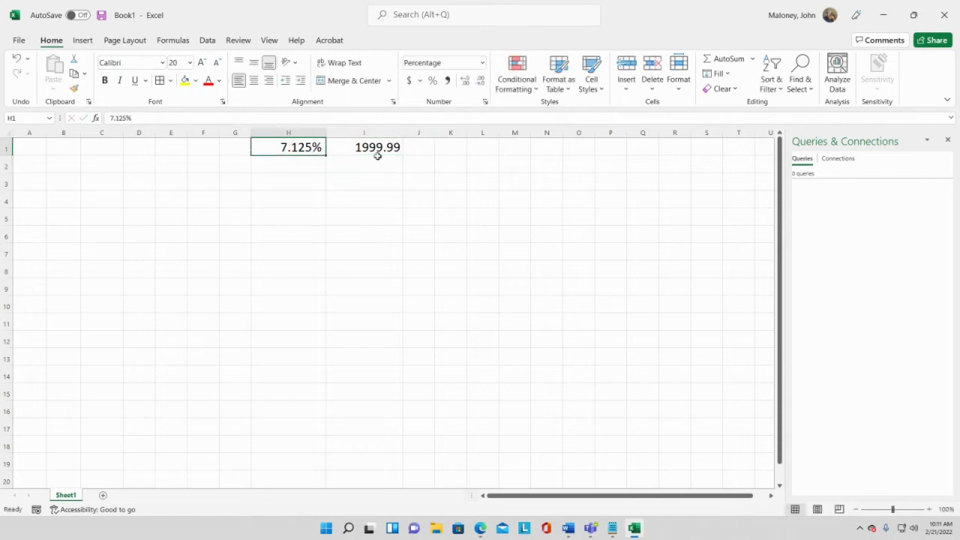
click(481, 81)
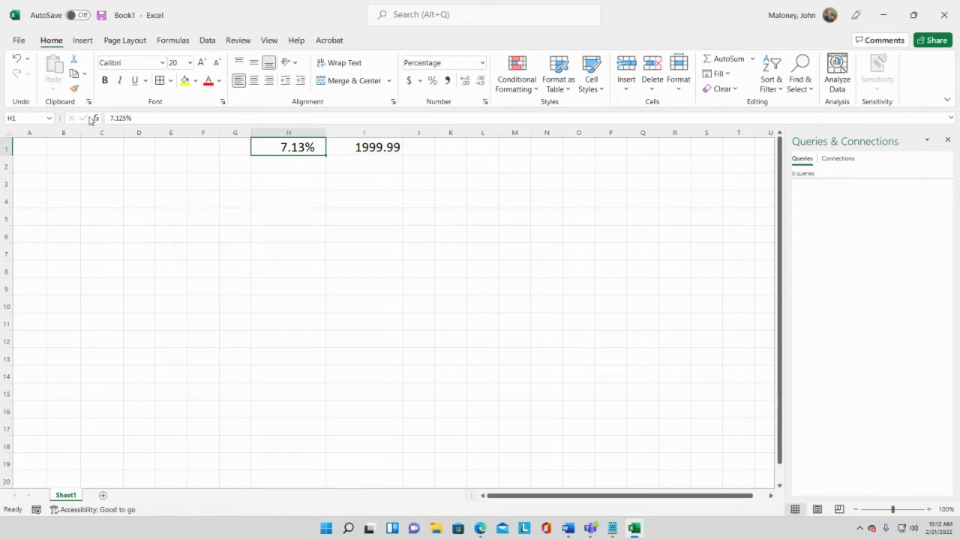
drag(149, 117, 110, 118)
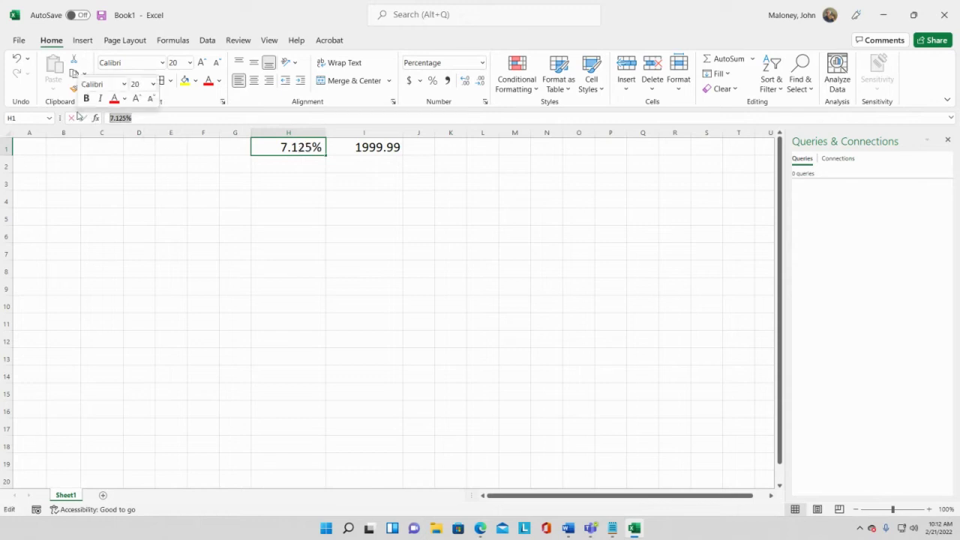
click(278, 170)
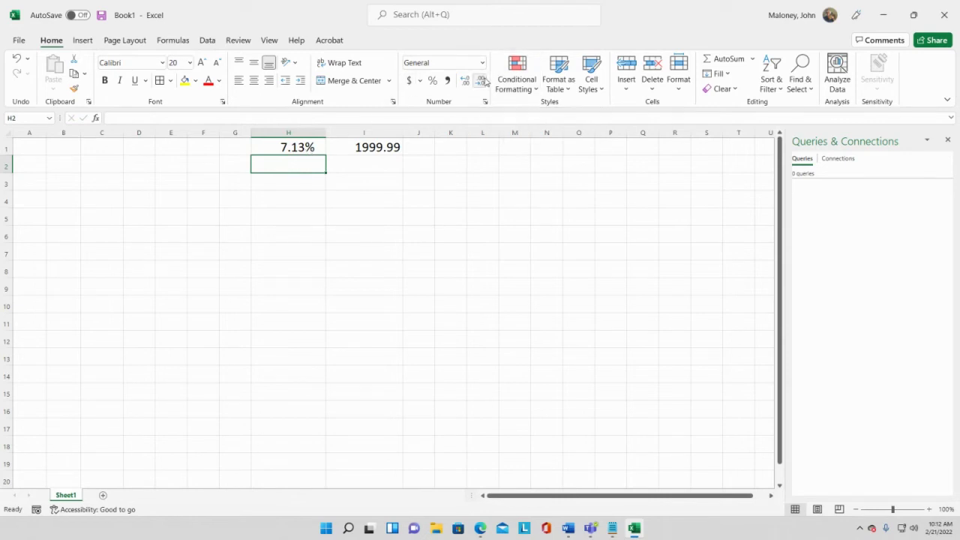
click(311, 146)
Step: Reduce H1's display to 7.1% then 7%, leaving 7.125% stored
click(480, 79)
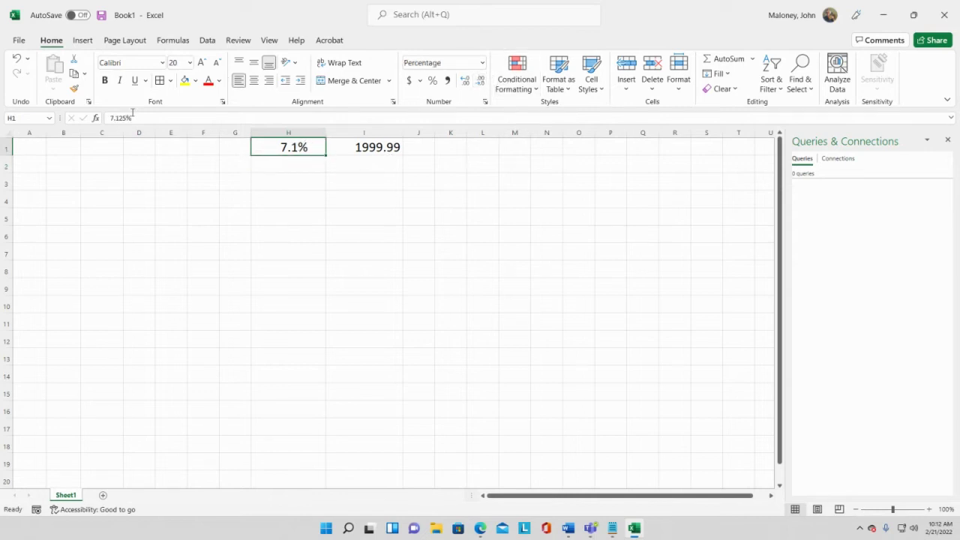
click(480, 81)
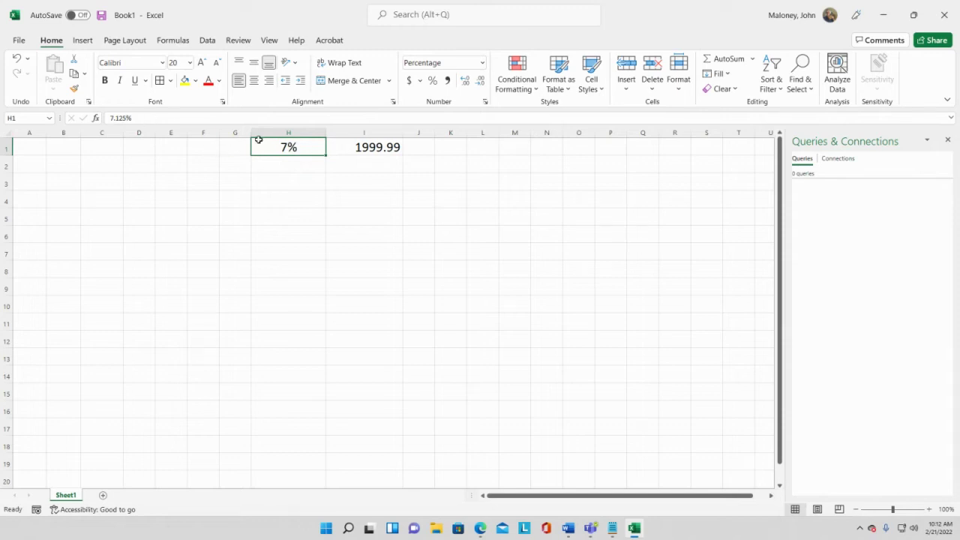
drag(135, 116, 86, 115)
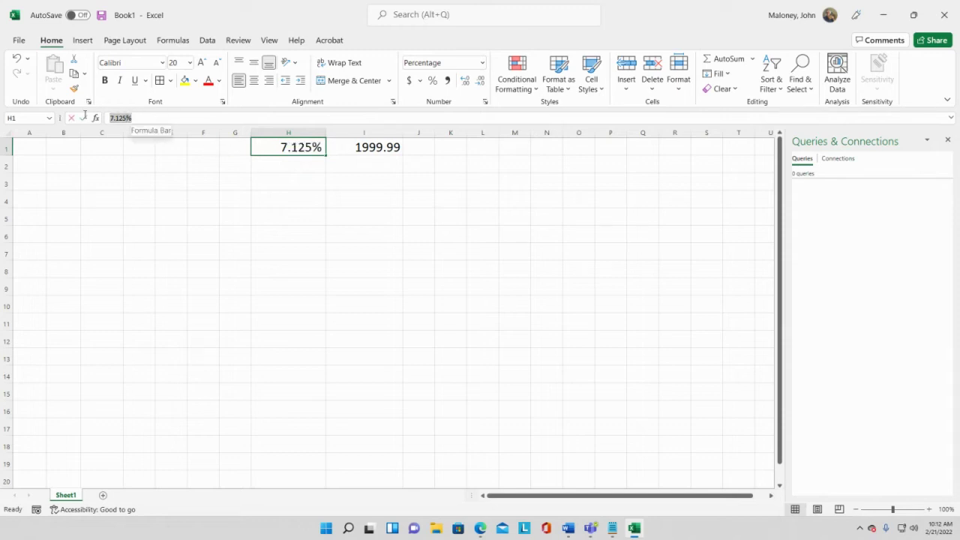
click(71, 118)
click(103, 236)
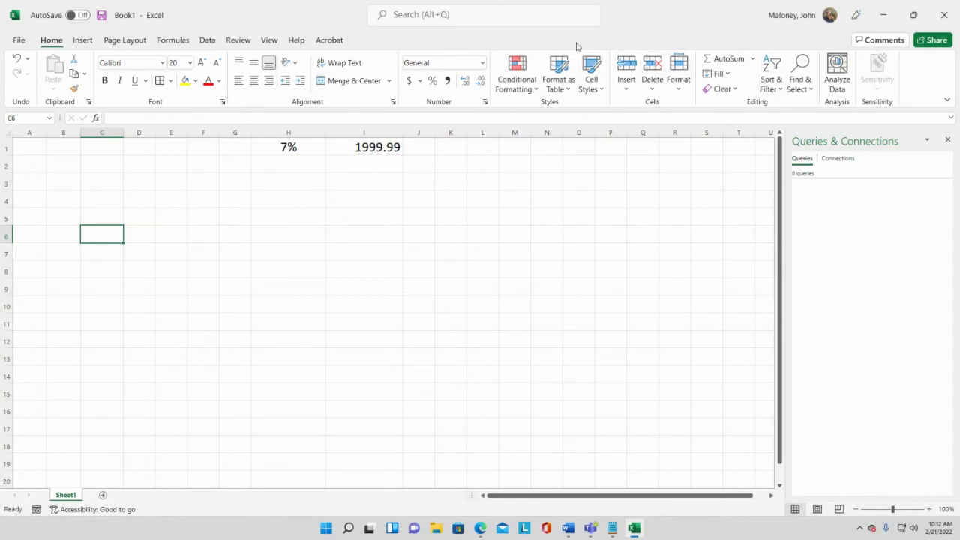
Step: Delete 1999.99 from I1 and 7% from H1, then return to A1
click(375, 147)
key(Delete)
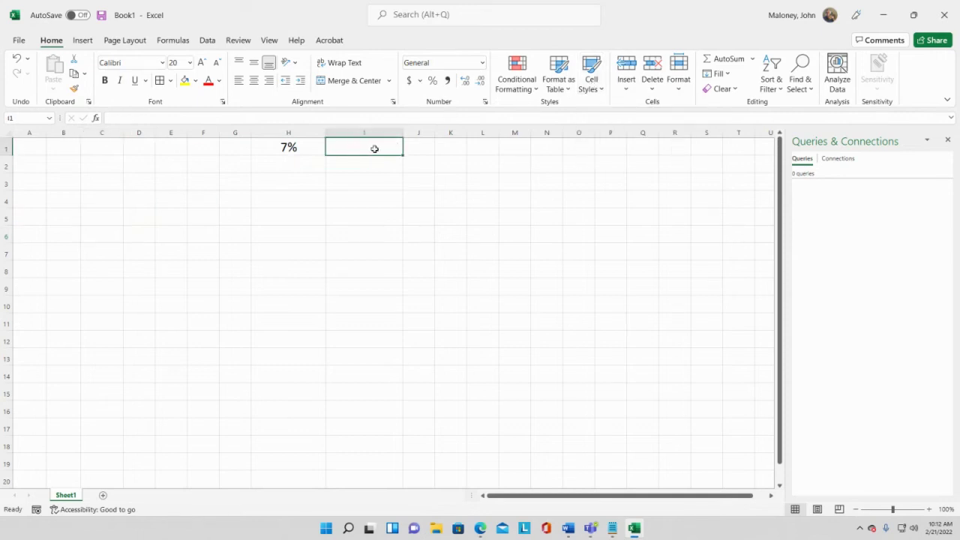
click(308, 147)
key(Delete)
click(349, 171)
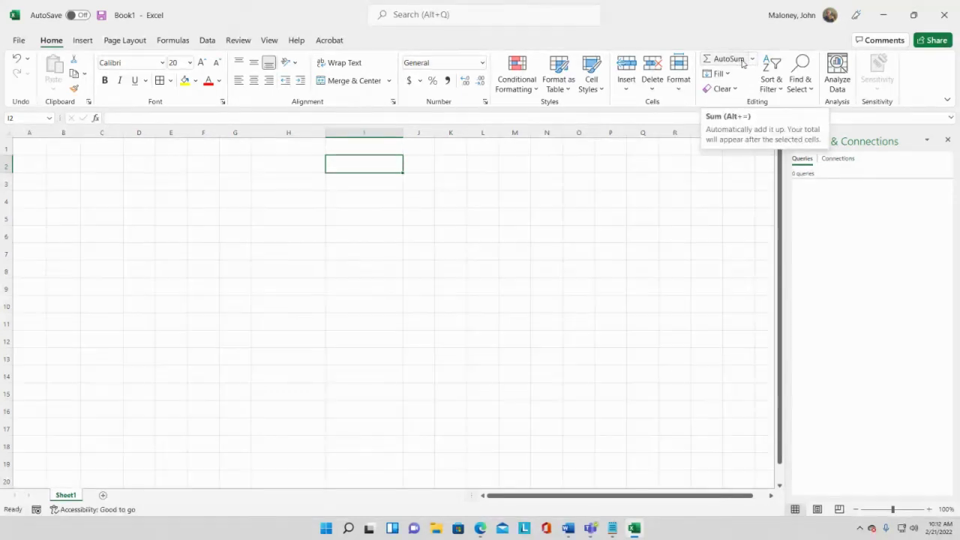
click(42, 152)
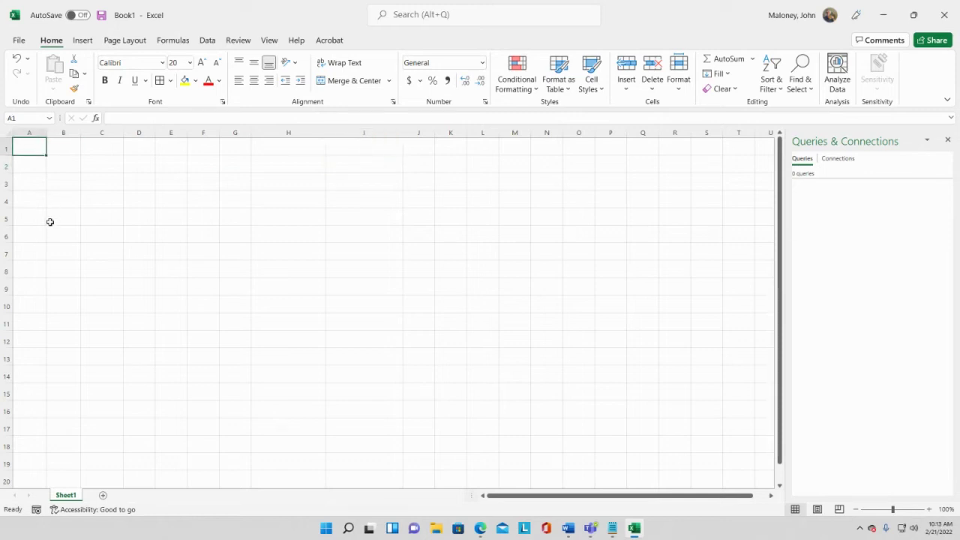
click(57, 188)
click(56, 202)
click(178, 165)
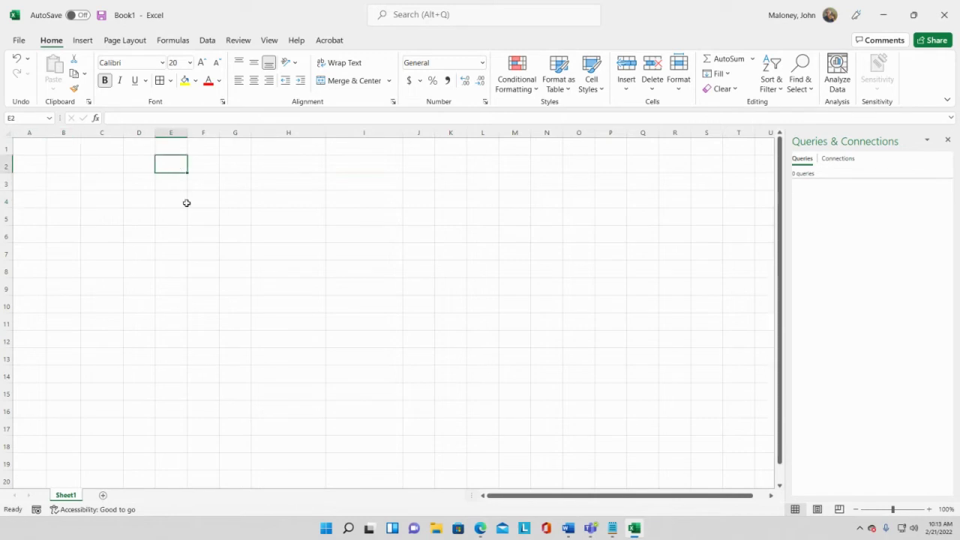
click(189, 215)
click(143, 249)
drag(150, 206, 289, 223)
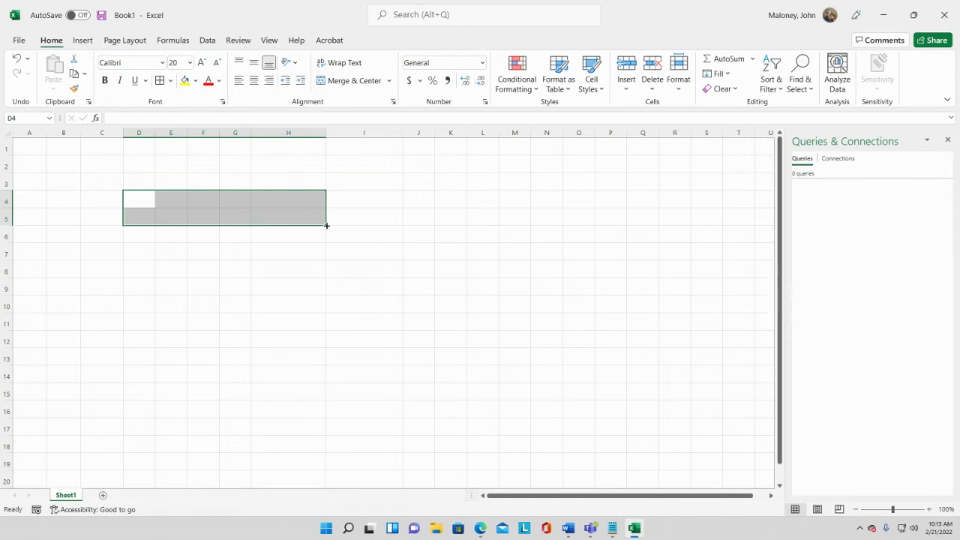
click(25, 169)
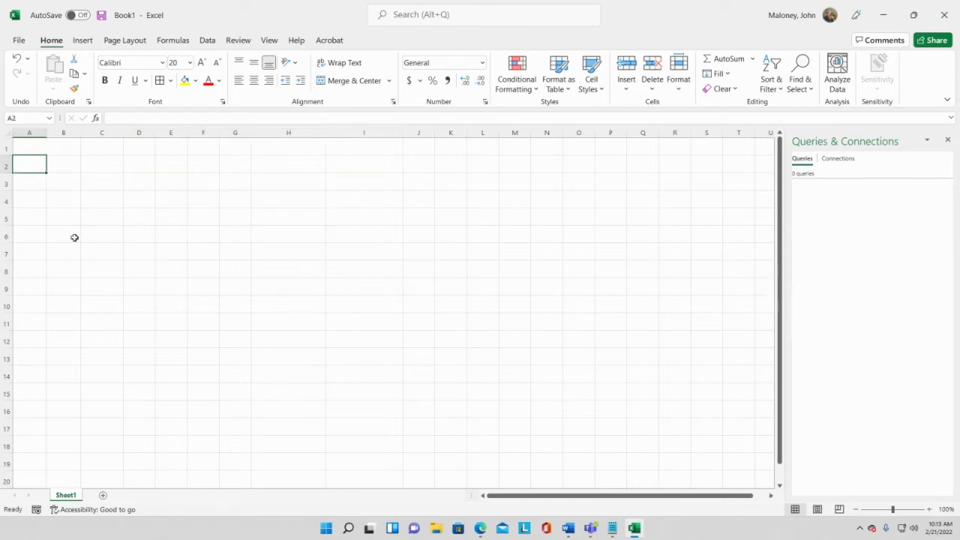
Step: Enter 'Month' in A1 and 'January' in A2, then select A2
key(Up)
text(Month)
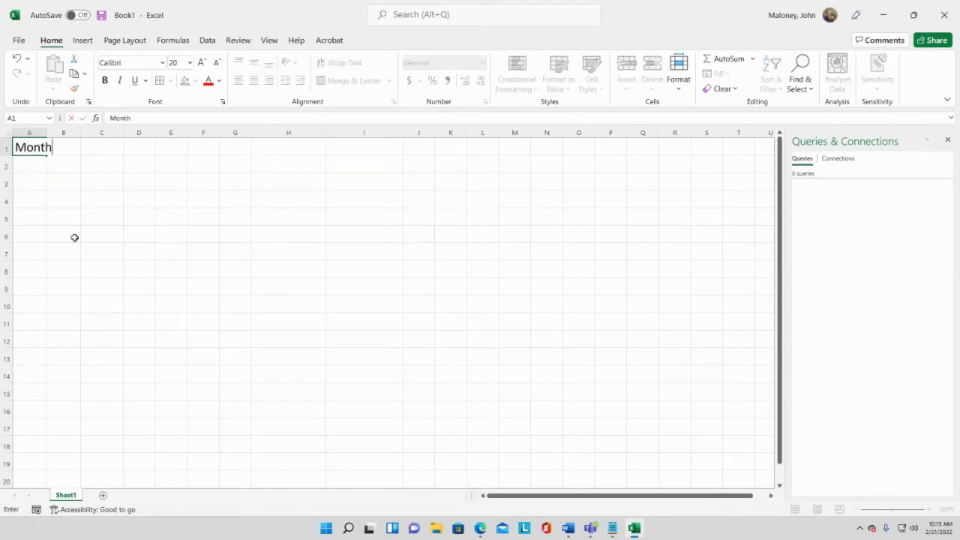
key(Return)
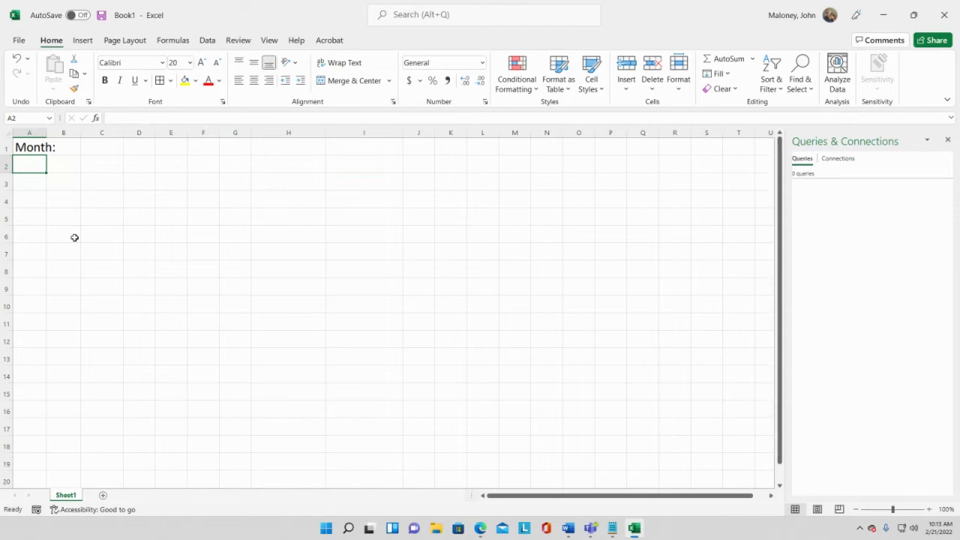
text(January)
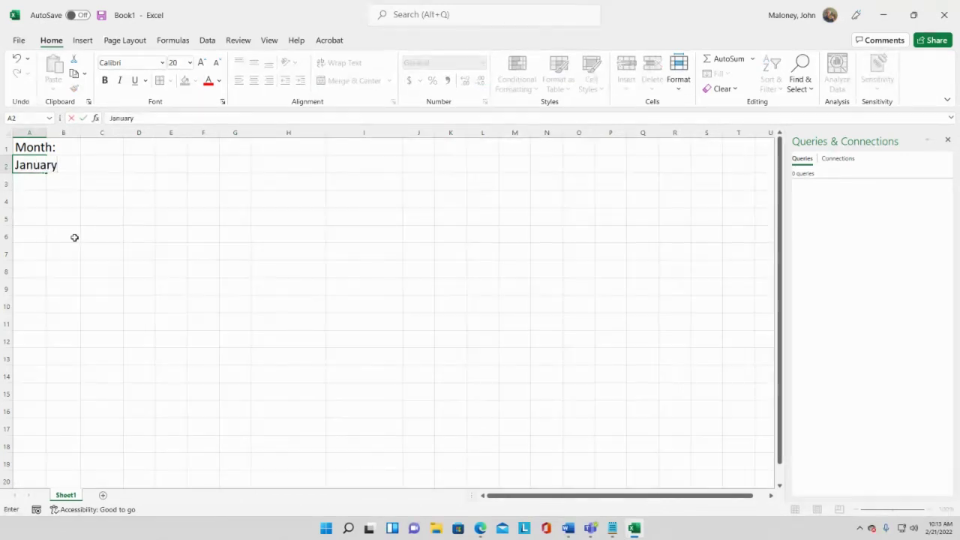
key(Return)
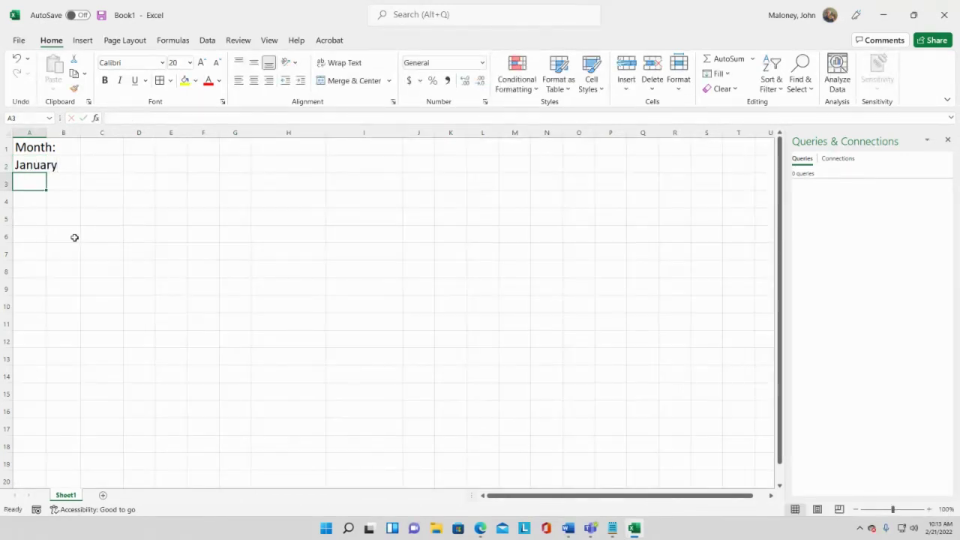
click(22, 164)
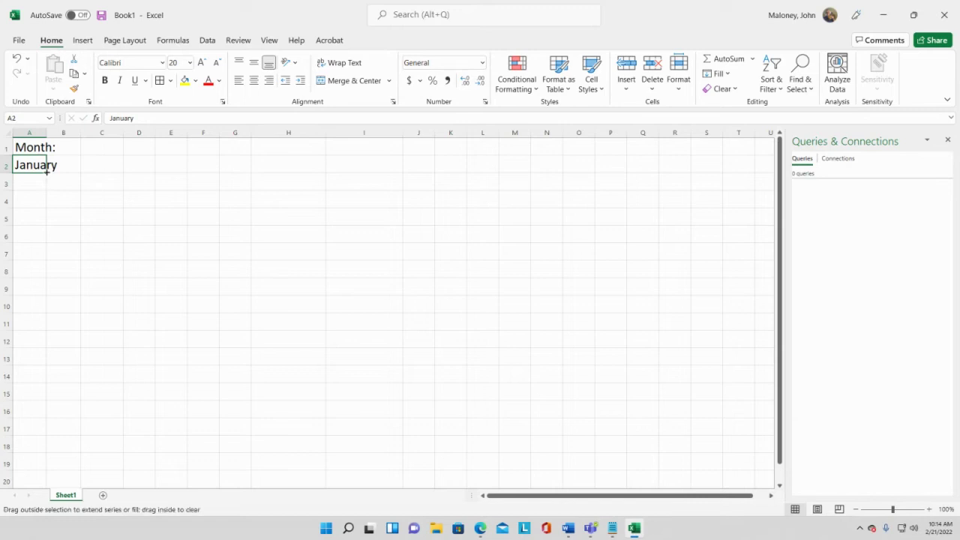
Step: AutoFill January down column A to about row 285, ending at August
drag(47, 175, 46, 186)
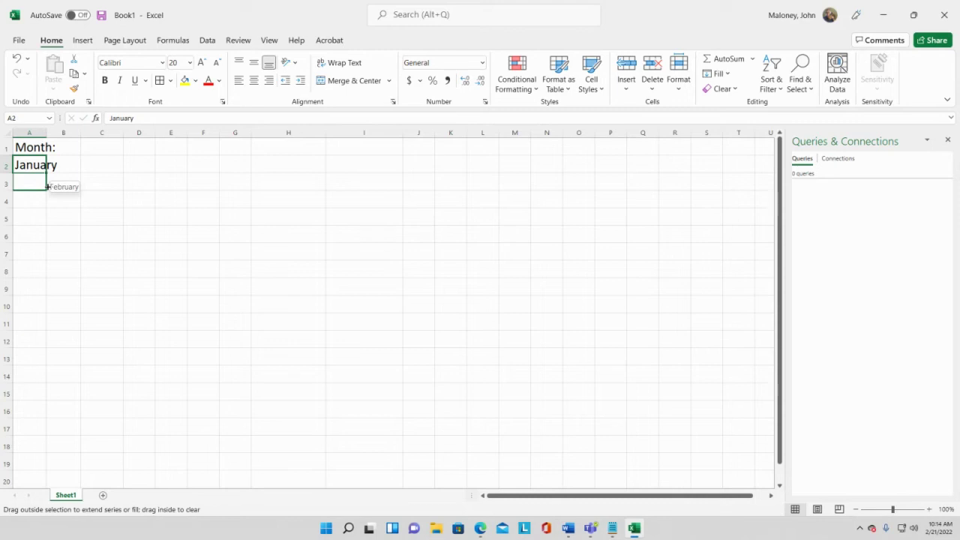
drag(48, 193, 50, 204)
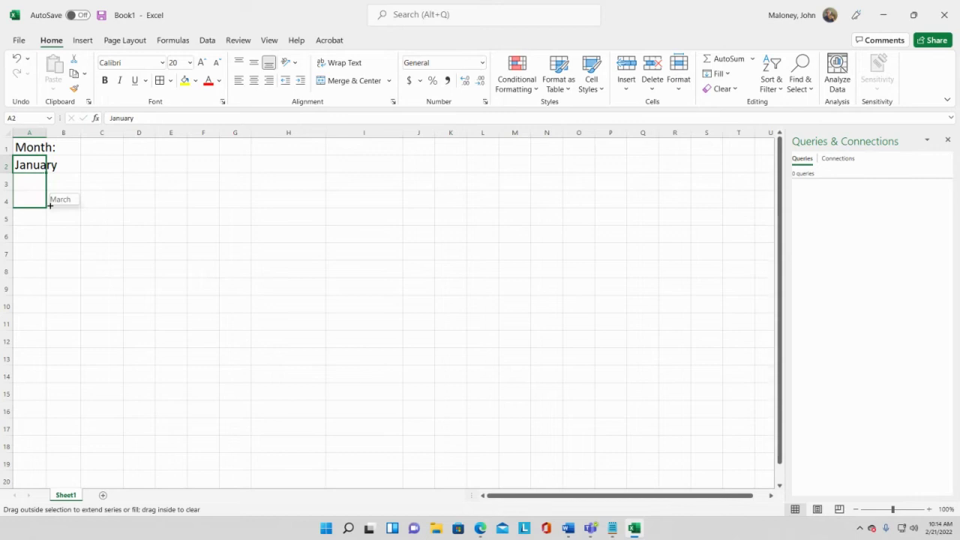
drag(50, 204, 25, 461)
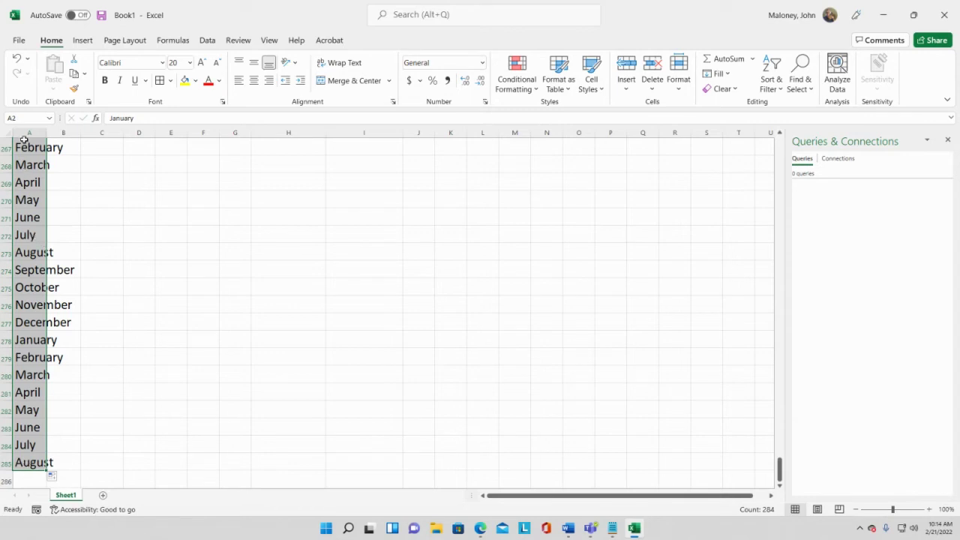
scroll(141, 272, up, 3)
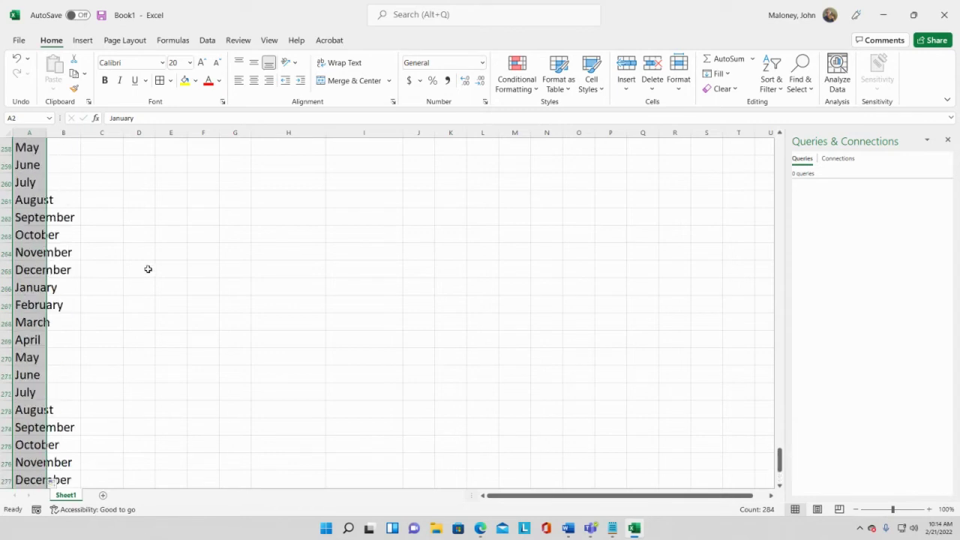
click(38, 288)
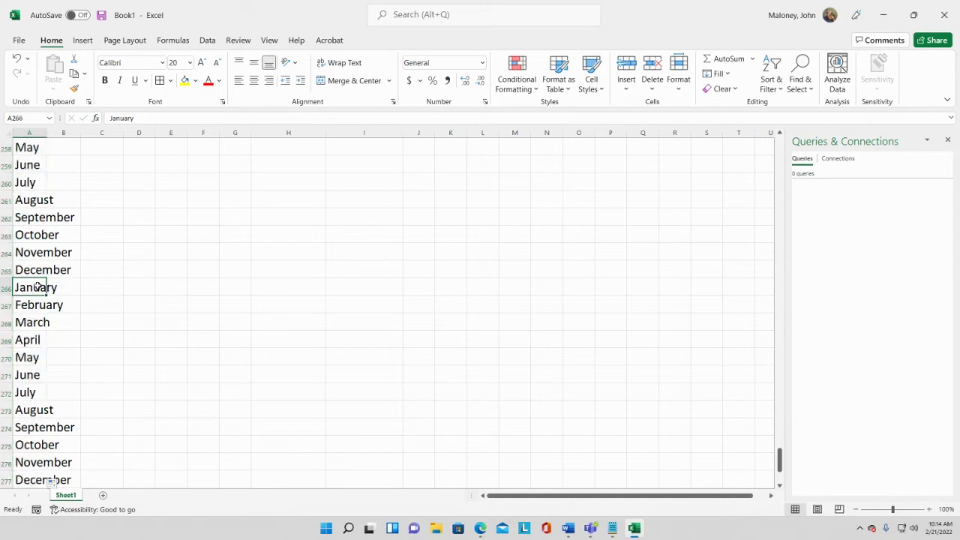
drag(38, 288, 45, 480)
scroll(327, 311, down, 2)
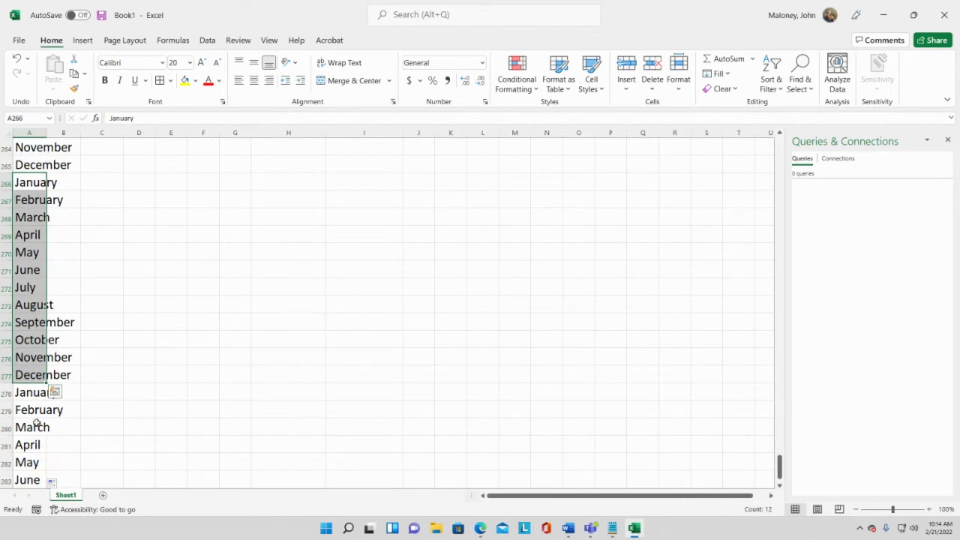
scroll(36, 423, down, 1)
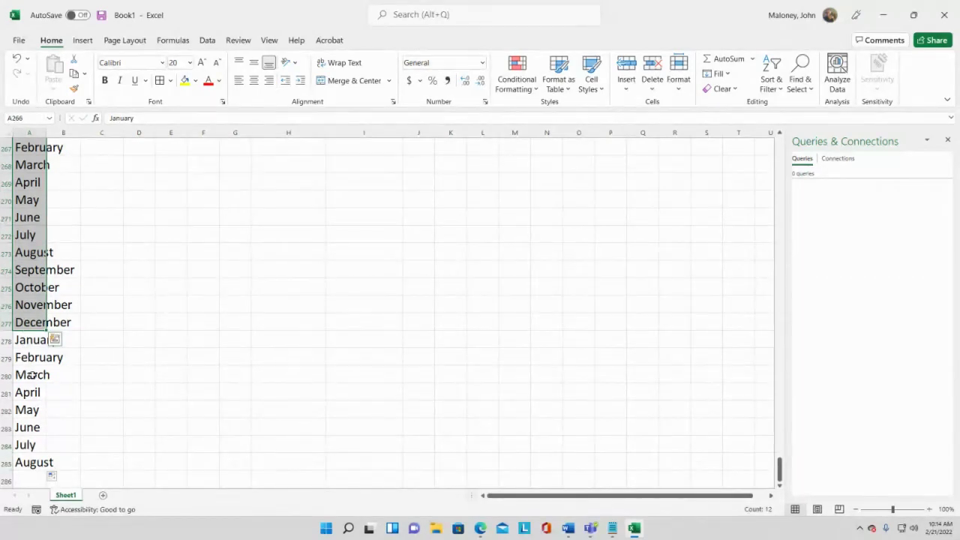
scroll(72, 405, up, 1)
scroll(106, 360, up, 13)
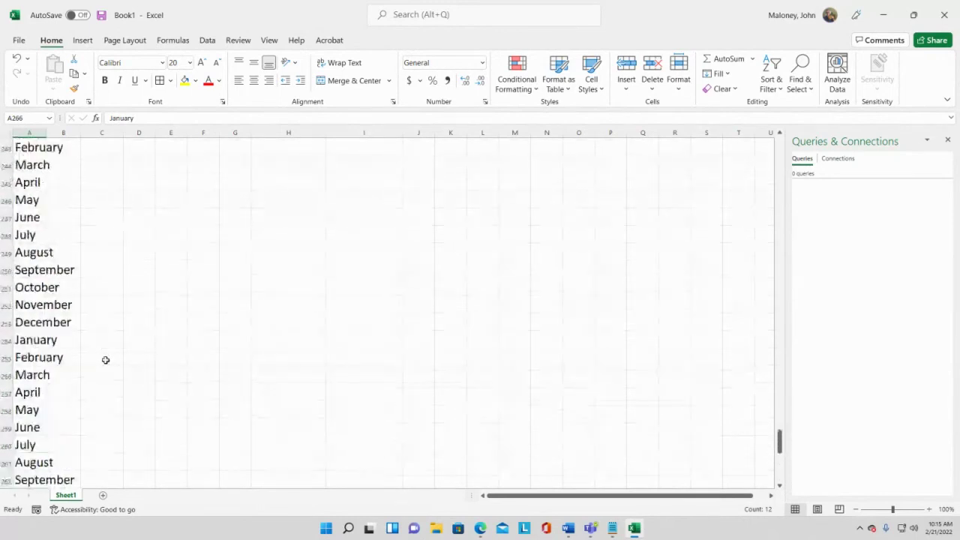
scroll(106, 360, up, 2)
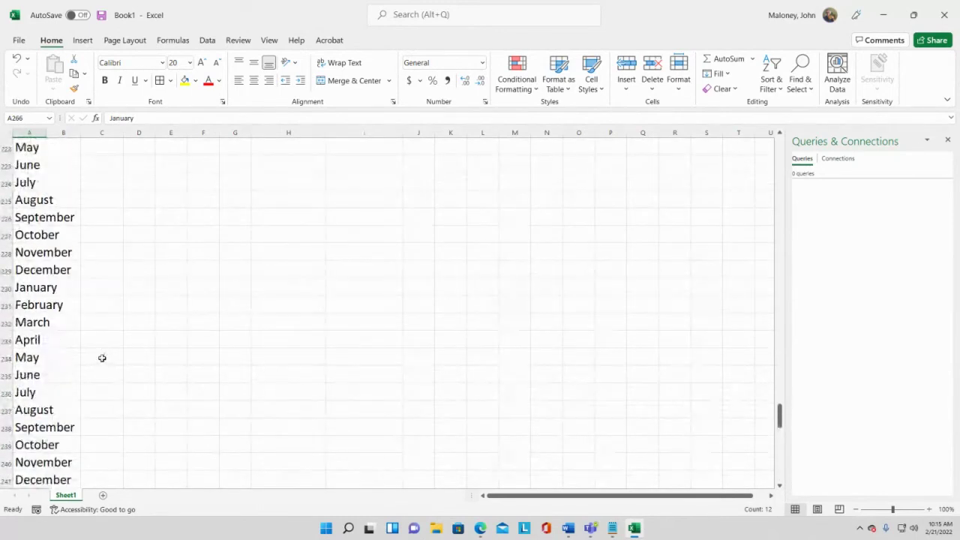
drag(50, 289, 45, 478)
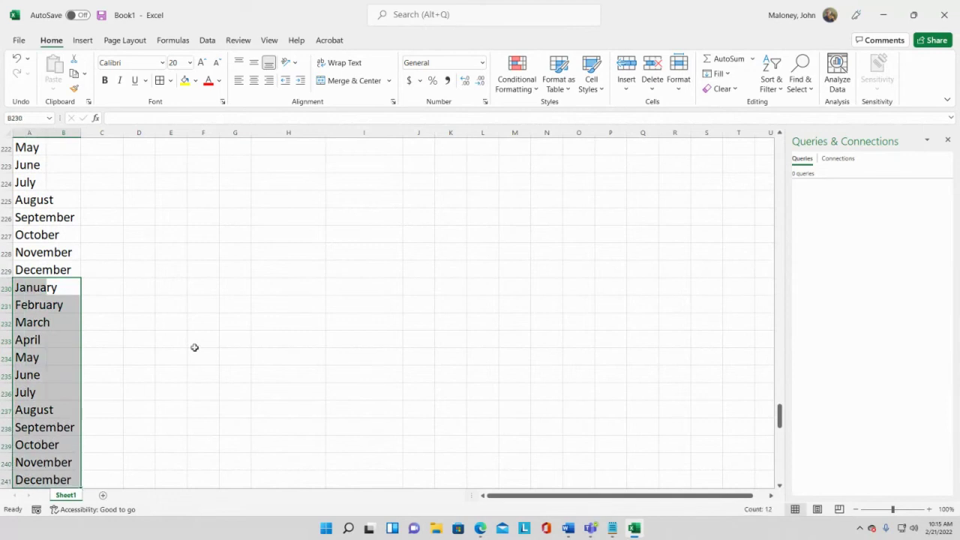
scroll(225, 325, down, 1)
scroll(264, 328, up, 11)
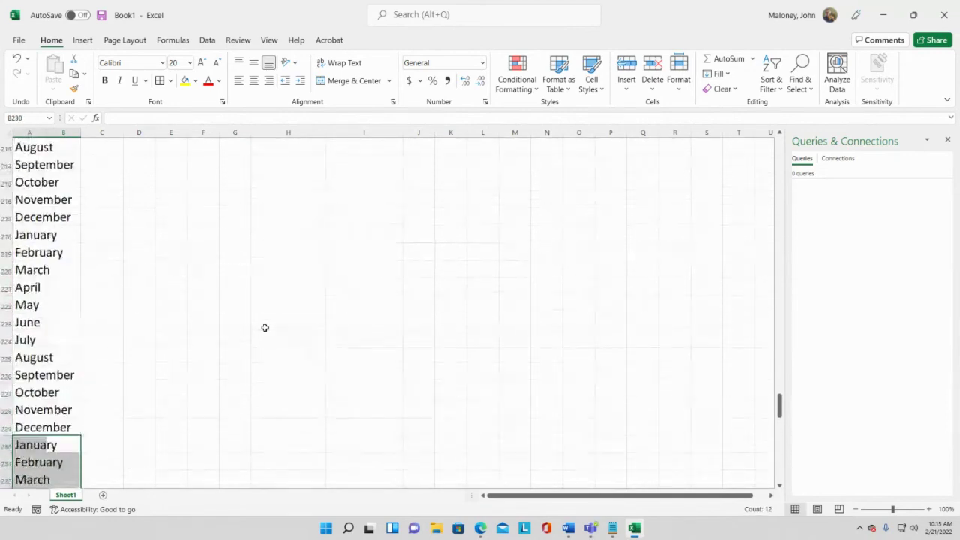
scroll(263, 327, down, 1)
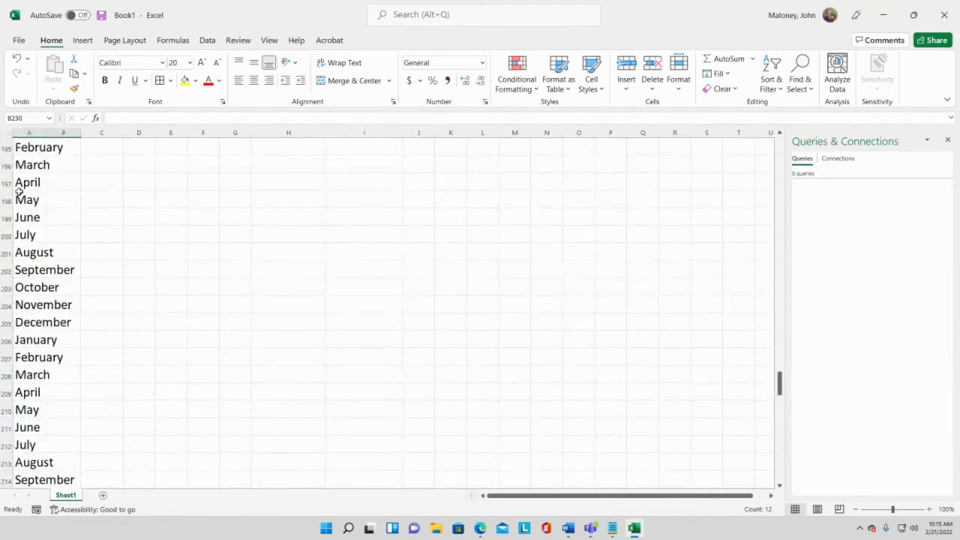
scroll(22, 197, up, 1)
drag(32, 182, 72, 144)
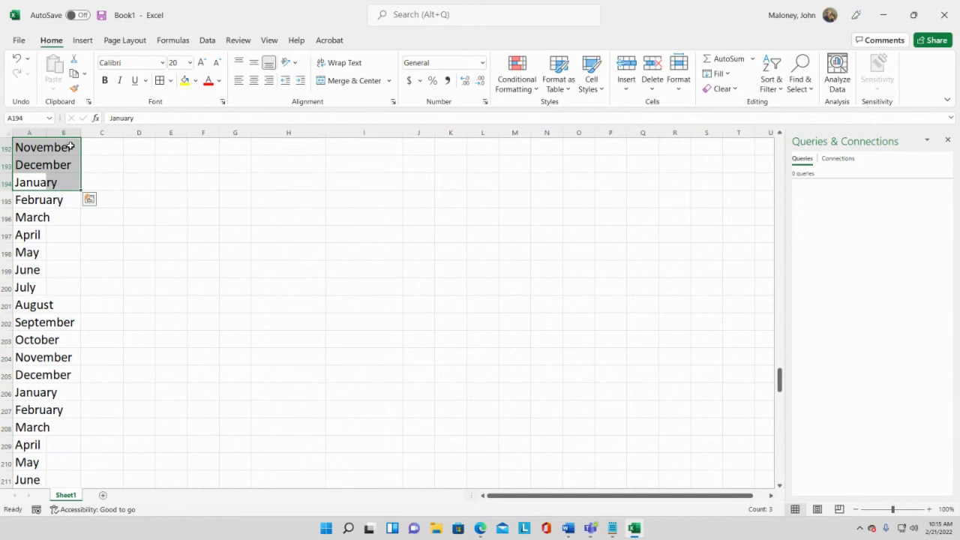
scroll(143, 312, up, 4)
scroll(139, 296, up, 19)
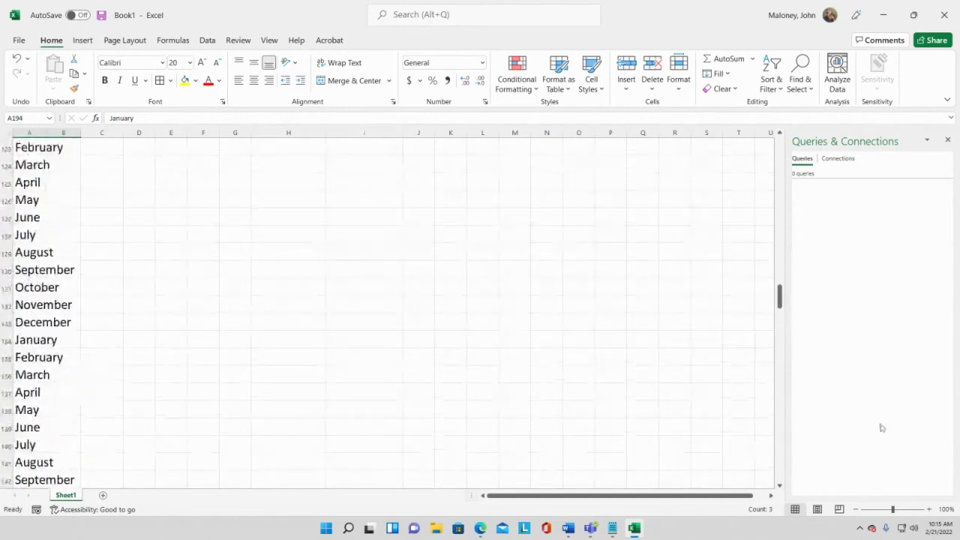
drag(780, 304, 782, 148)
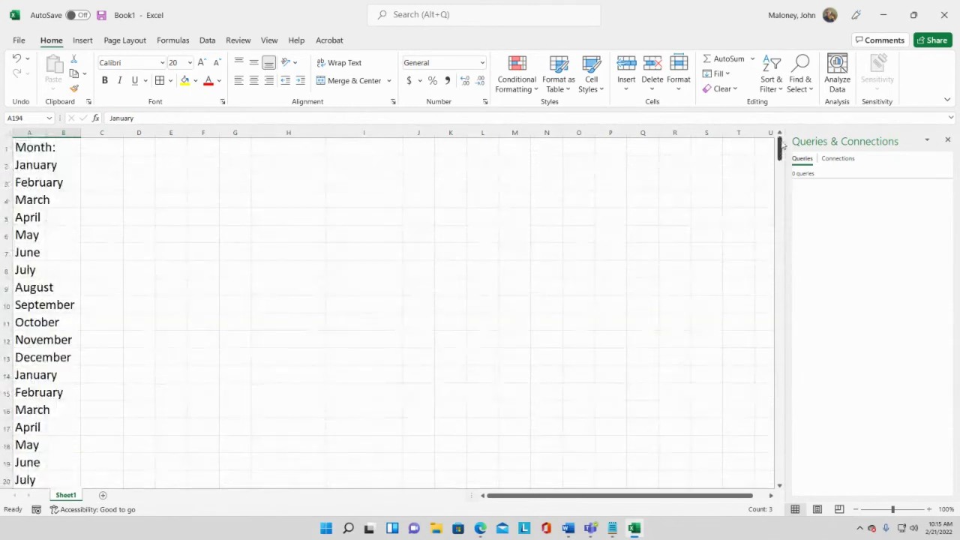
click(52, 164)
click(36, 148)
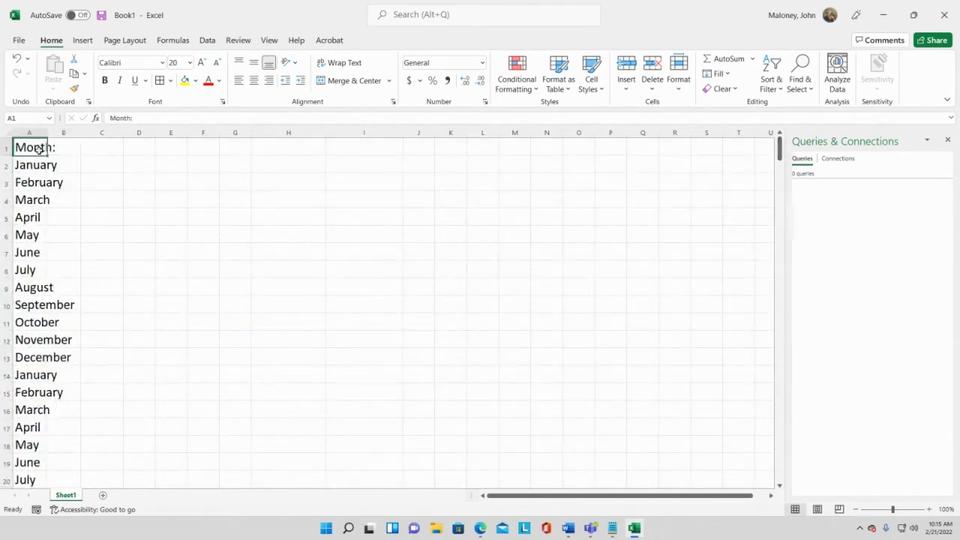
click(37, 166)
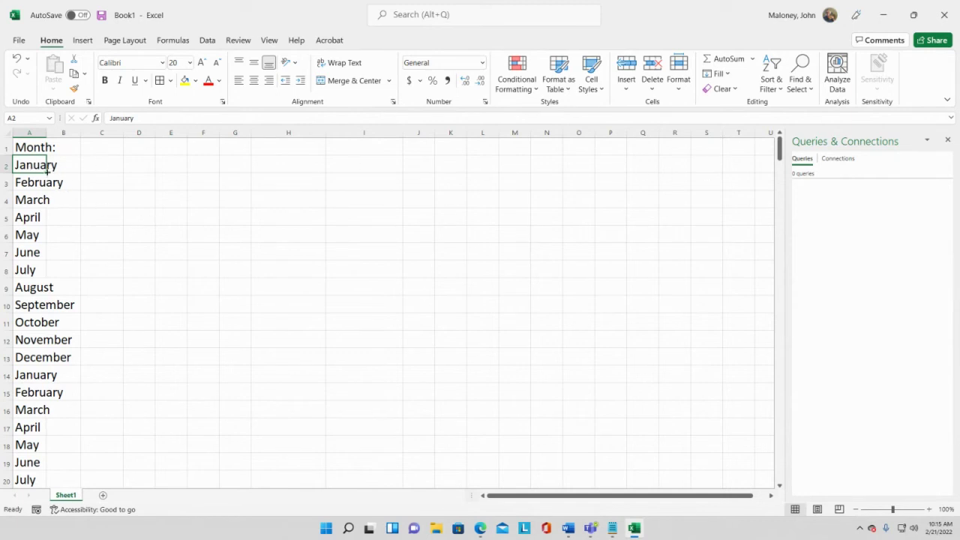
Step: AutoFill row 2 from January through October in columns A to J
drag(48, 170, 398, 191)
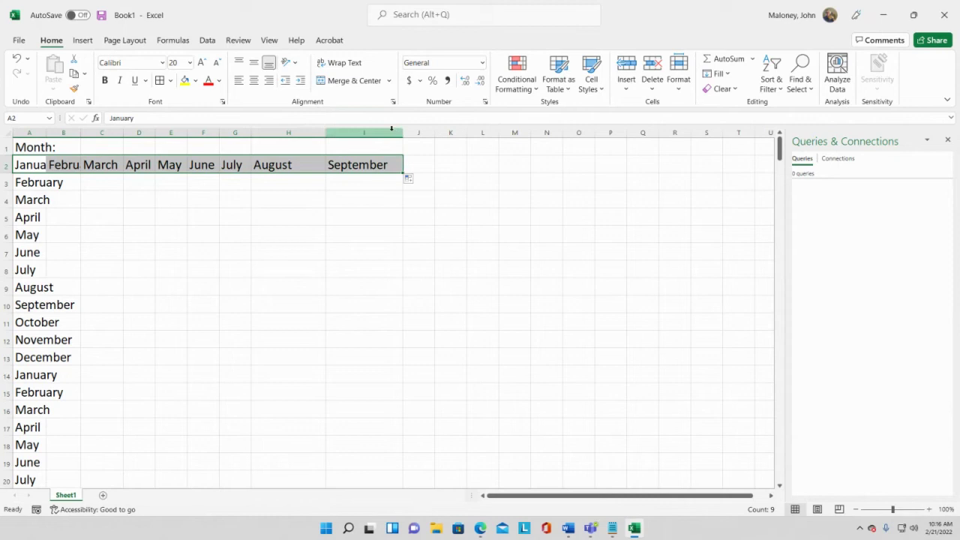
click(377, 188)
click(375, 167)
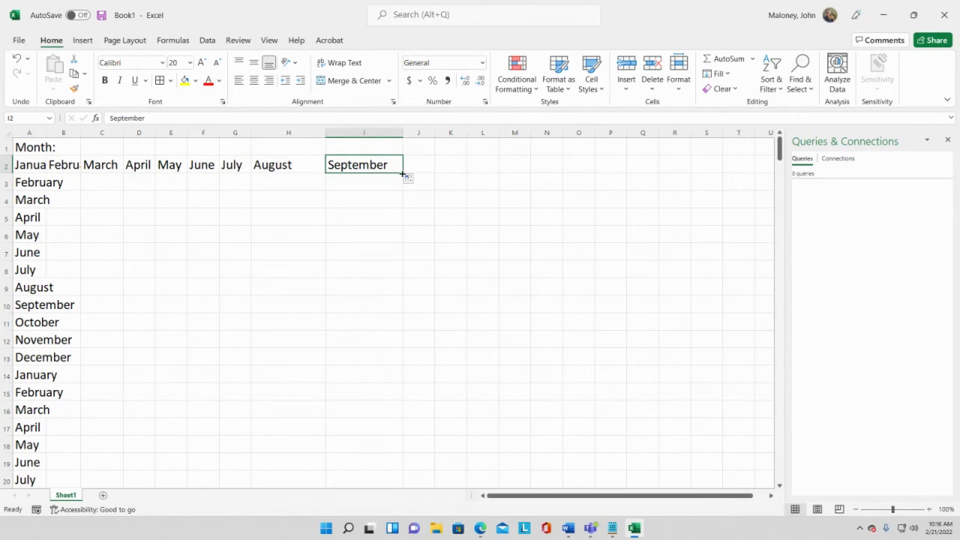
drag(402, 174, 434, 175)
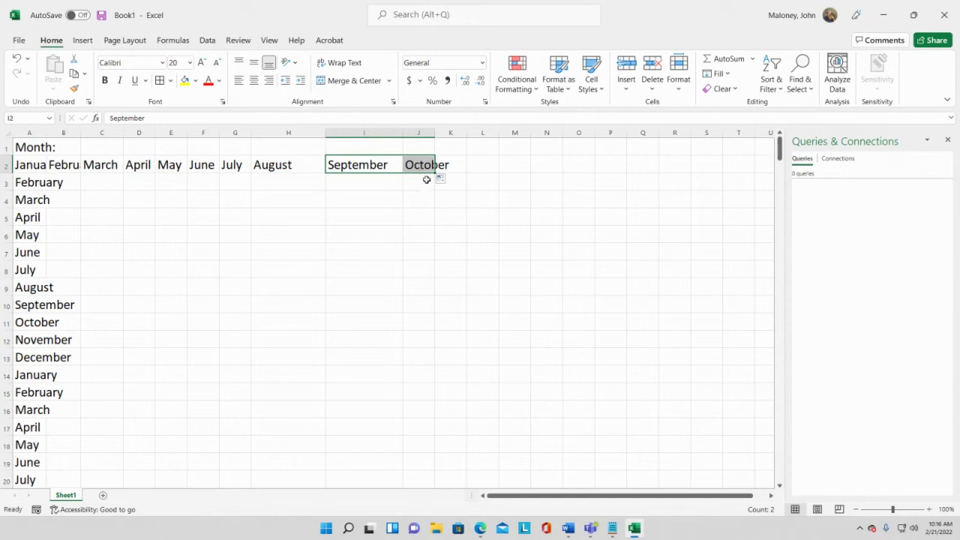
Step: Fill upward from October in J2 so J1 gets September
click(422, 146)
click(423, 165)
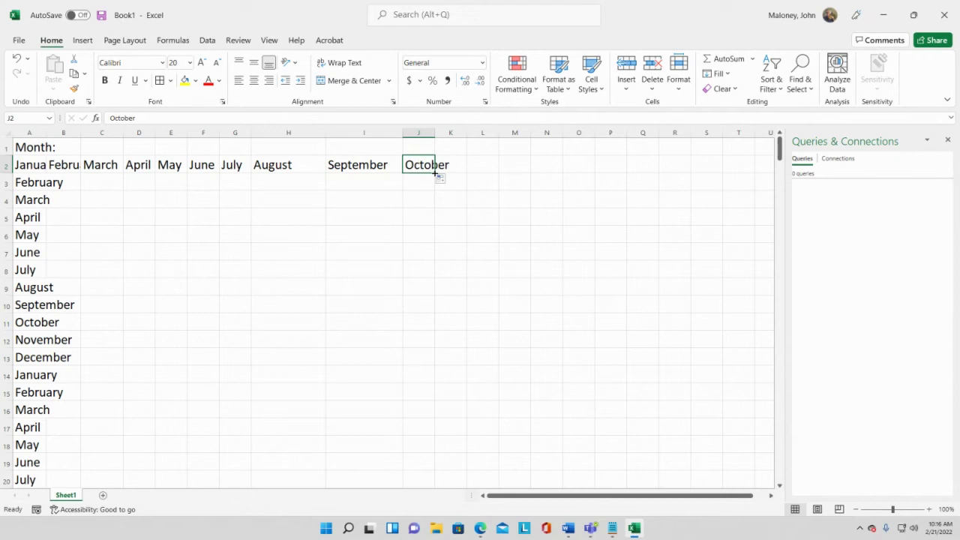
drag(435, 174, 428, 141)
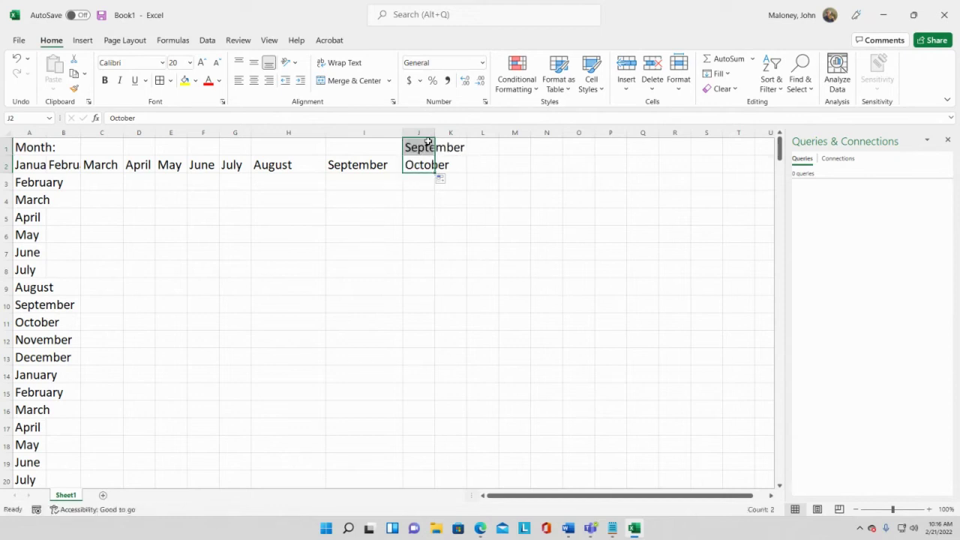
Step: Fill months backward along row 1 from September in J1 to D1
click(423, 310)
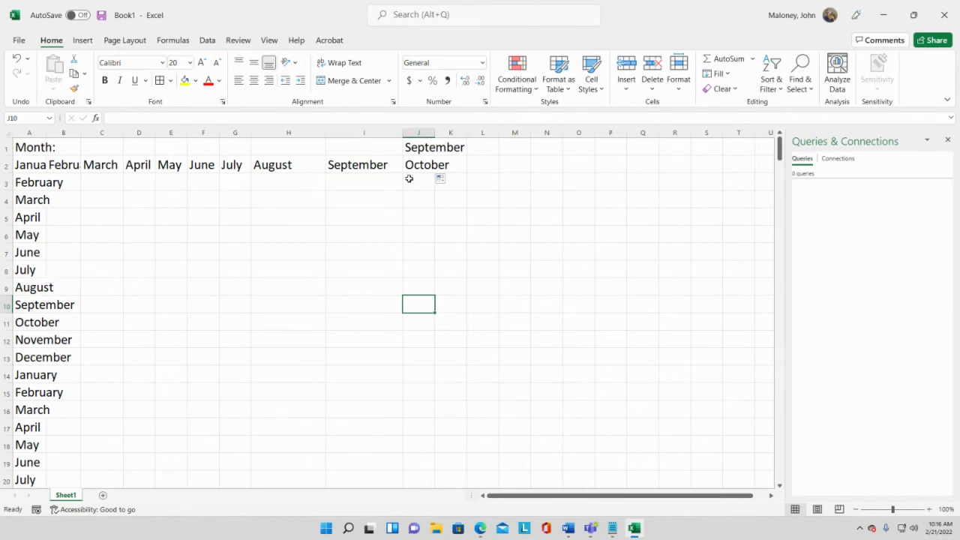
click(422, 147)
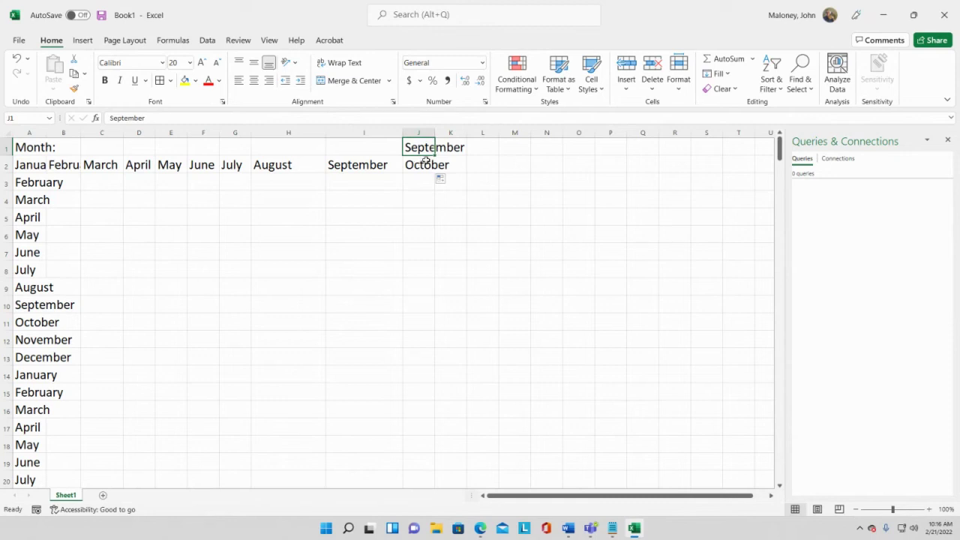
drag(436, 153, 436, 153)
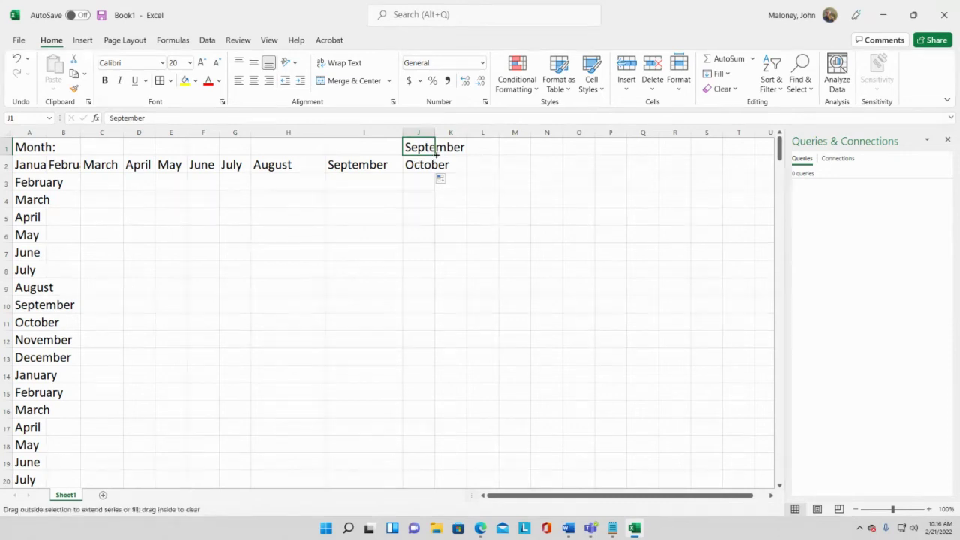
drag(435, 153, 129, 147)
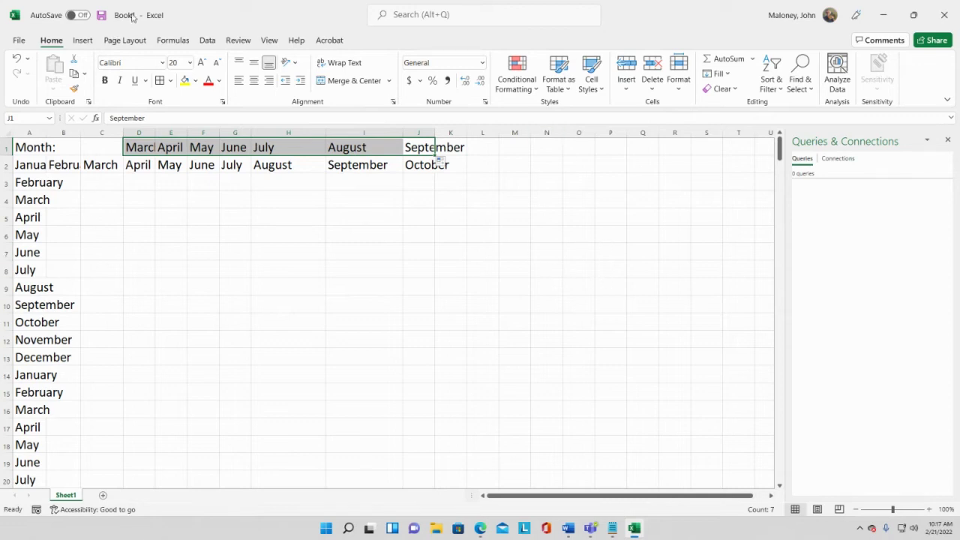
Step: Undo four times to remove the row 1, row 2, column A months and Month heading
click(17, 60)
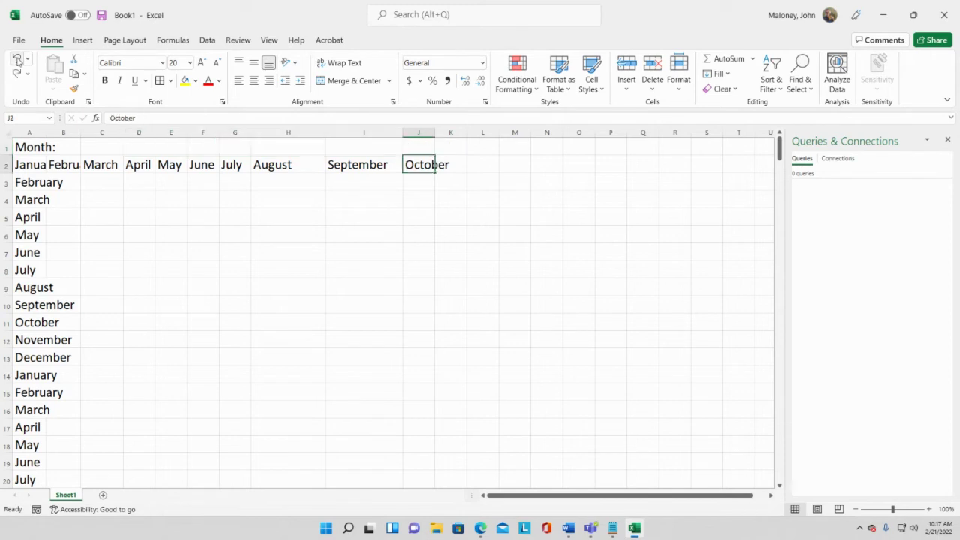
click(17, 60)
click(17, 60)
click(18, 60)
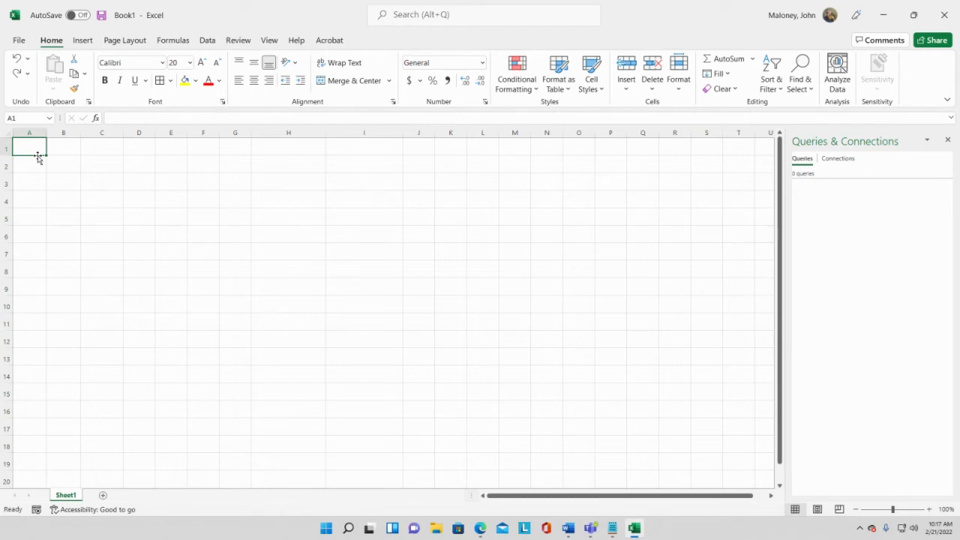
Step: Enter Monday in A1, undo a trial fill across row 1, then fill down to Sunday in A7
text(Monda)
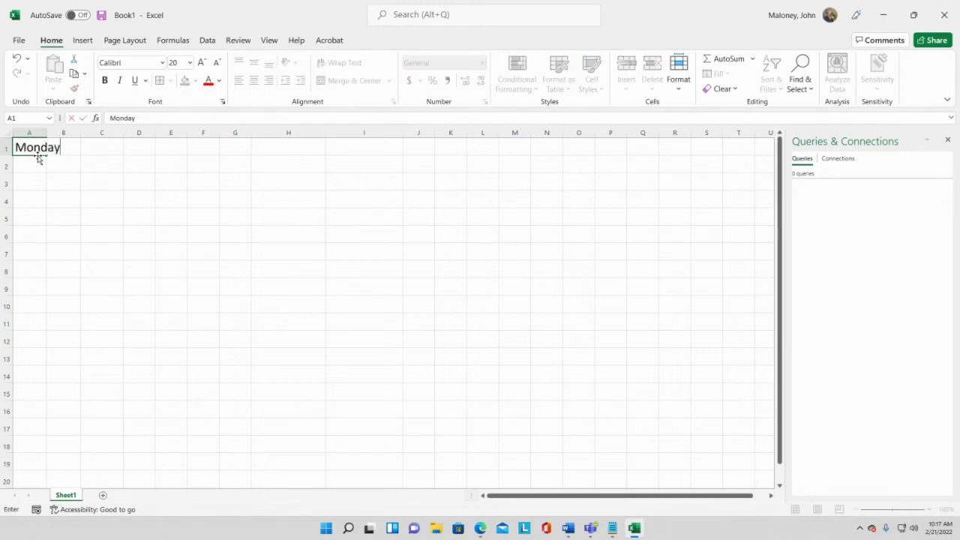
text(y)
key(Return)
click(45, 147)
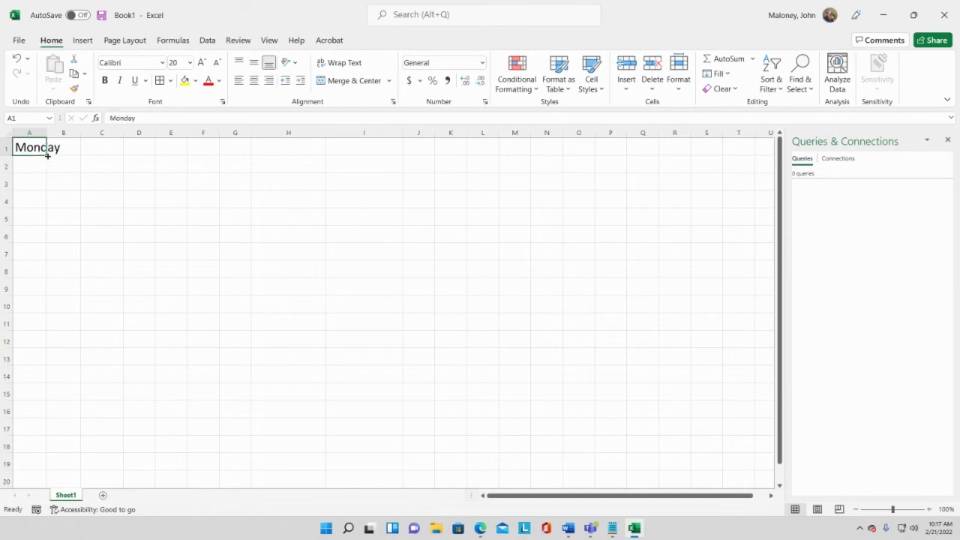
drag(47, 155, 412, 159)
drag(412, 159, 436, 159)
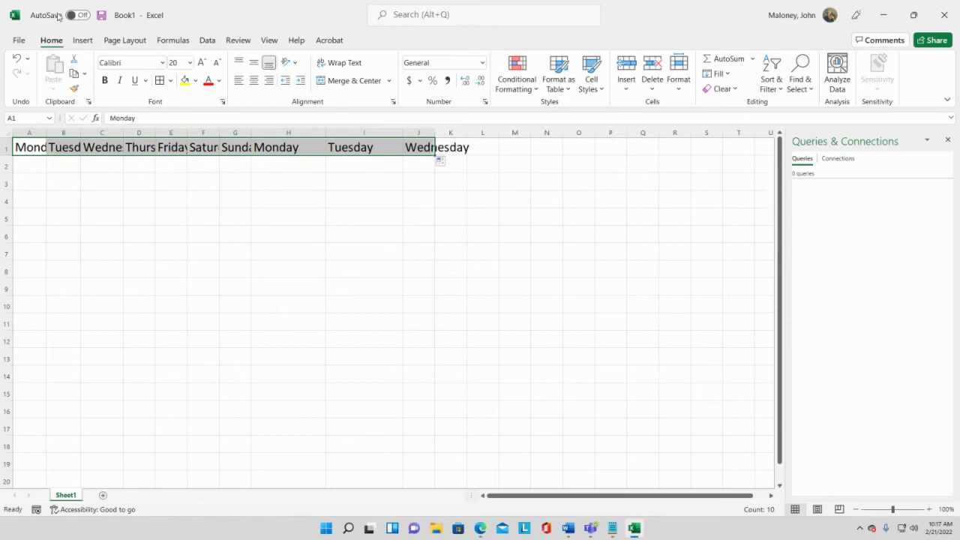
click(17, 57)
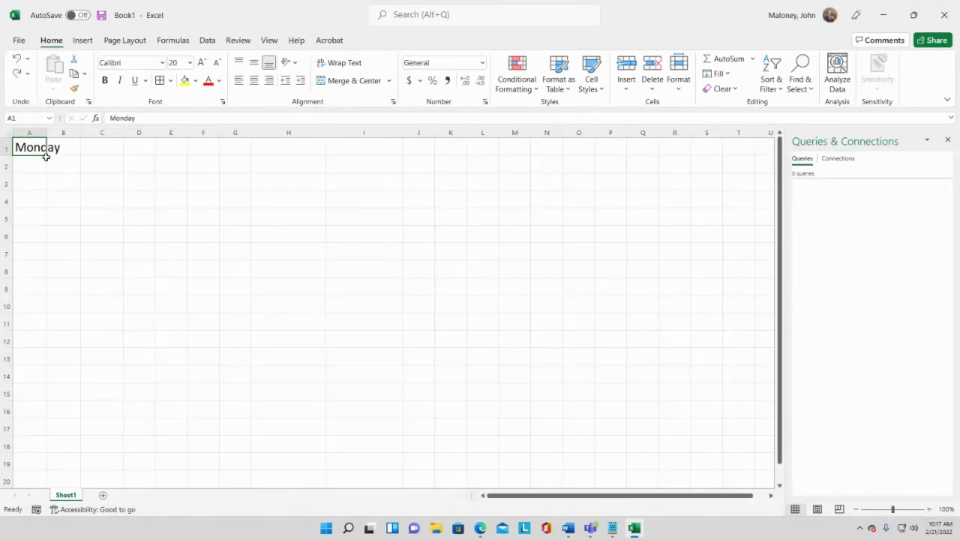
drag(46, 155, 50, 253)
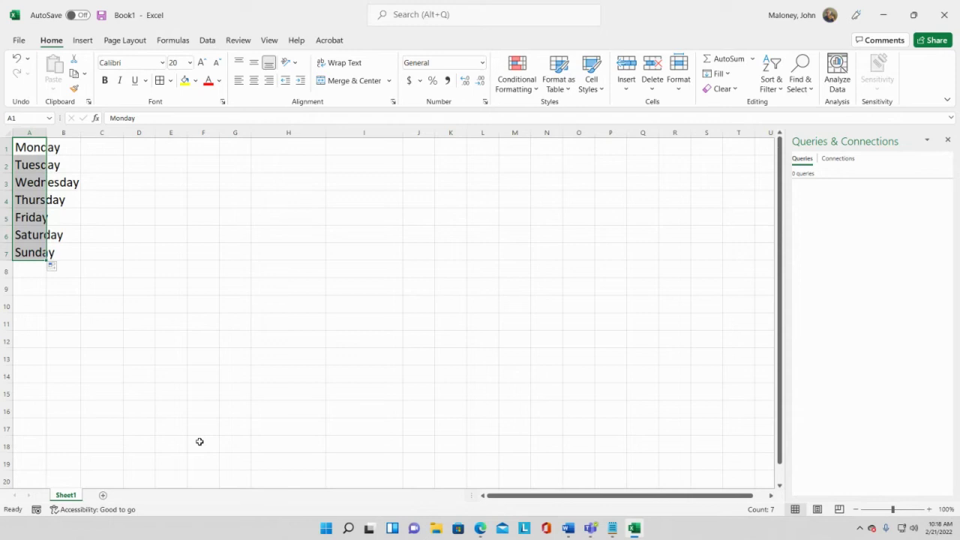
Step: Enter 'Thurs' in A1 and fill the weekday series down to A16
click(36, 148)
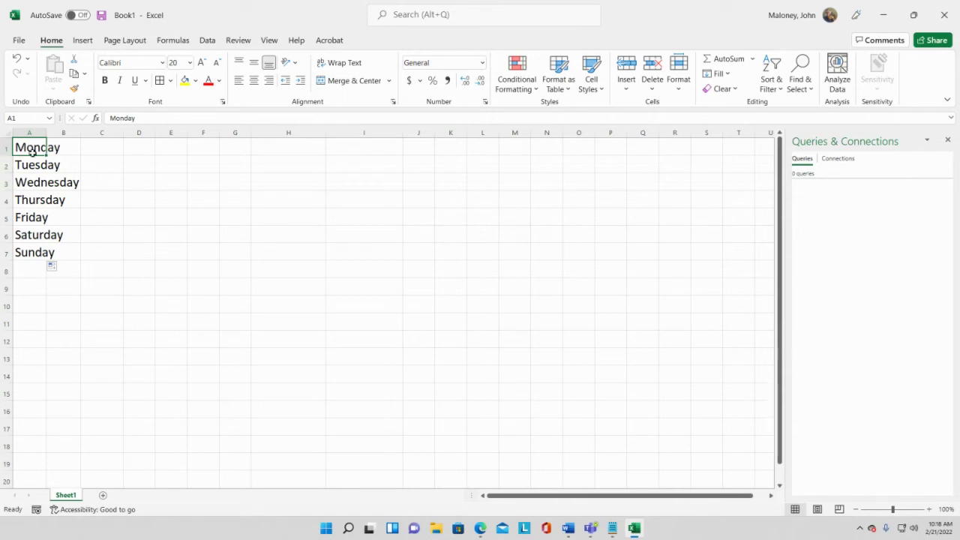
text(Thurs)
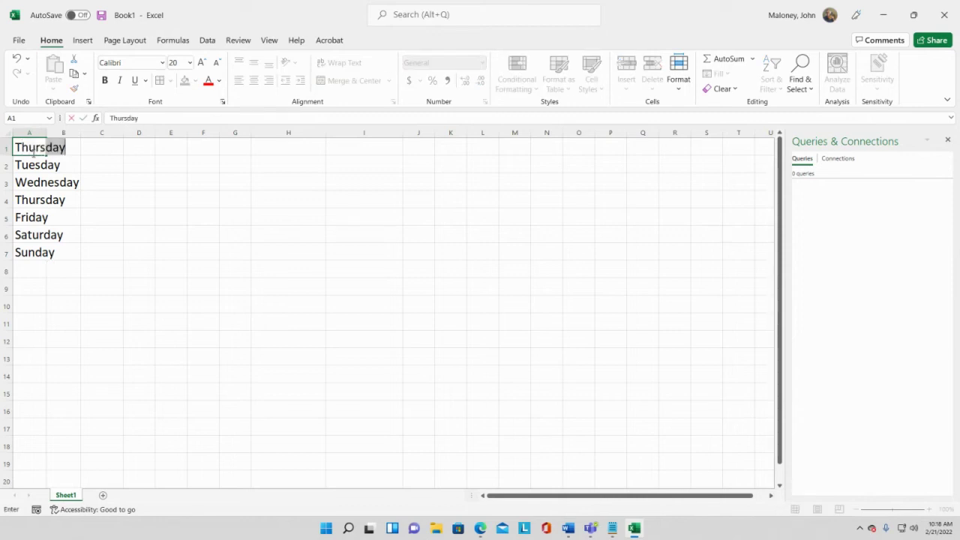
key(Return)
click(31, 150)
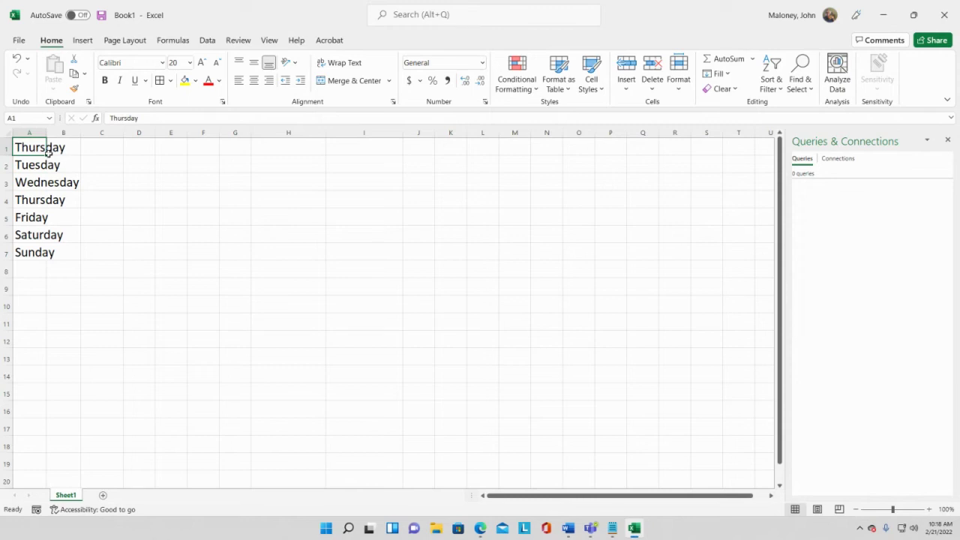
drag(46, 154, 48, 421)
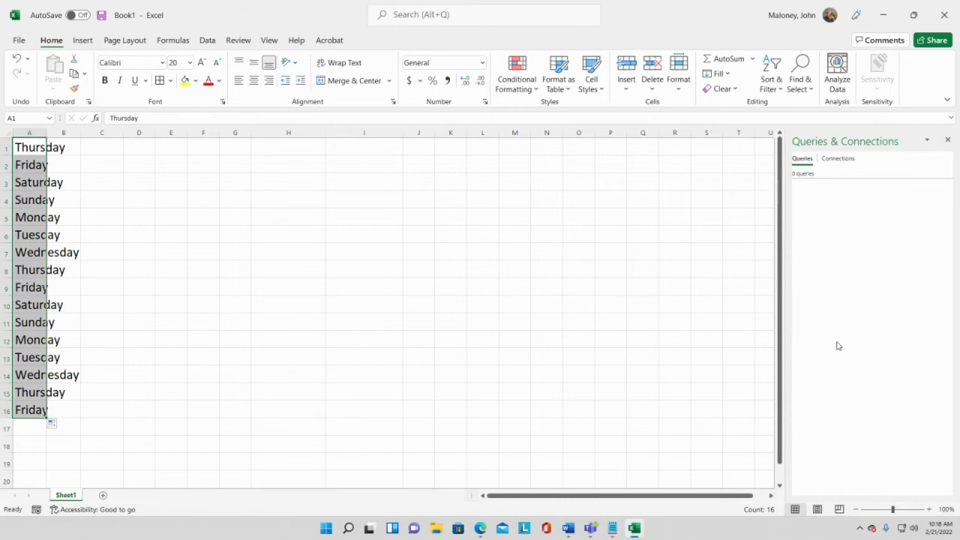
click(750, 257)
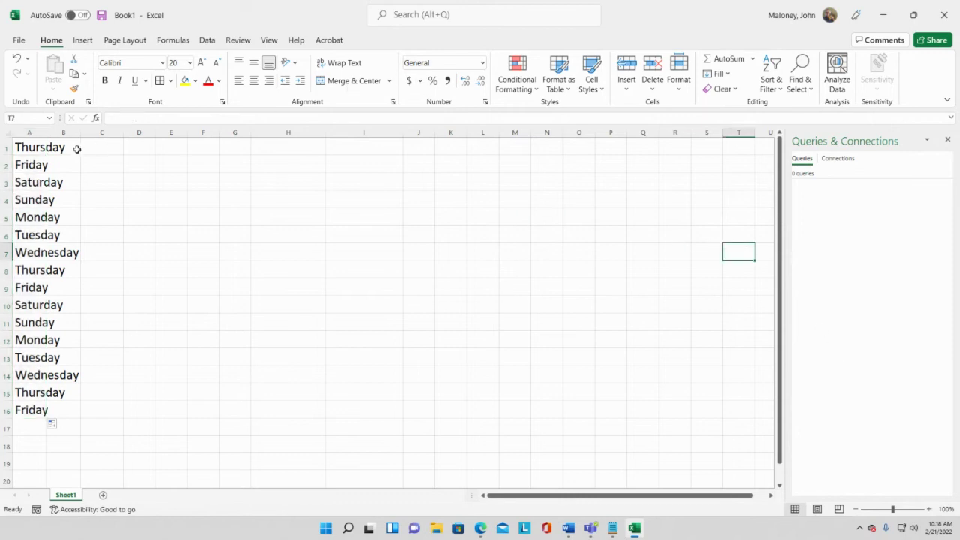
Step: Clear the weekday entries from A2 through A15
double_click(36, 147)
click(220, 180)
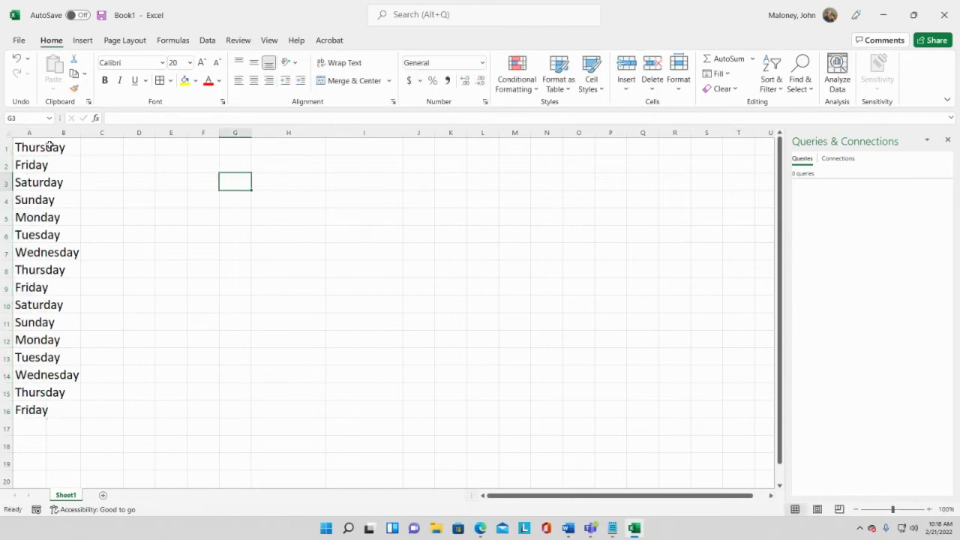
drag(48, 147, 28, 411)
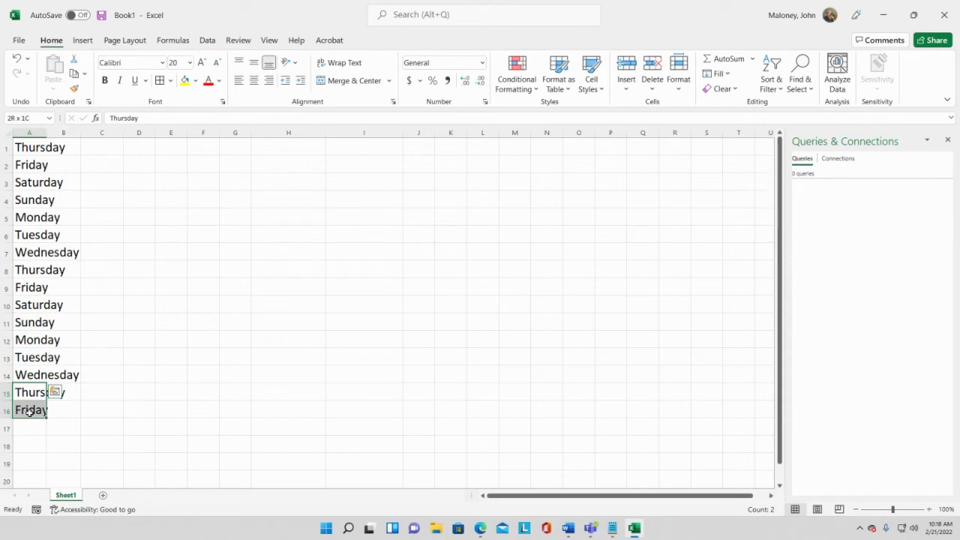
drag(28, 394, 47, 167)
key(Delete)
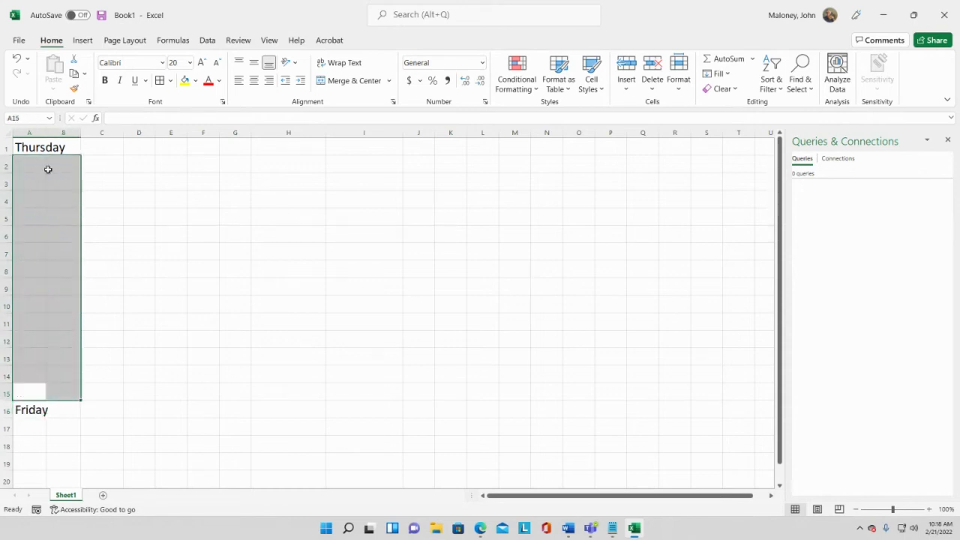
click(34, 419)
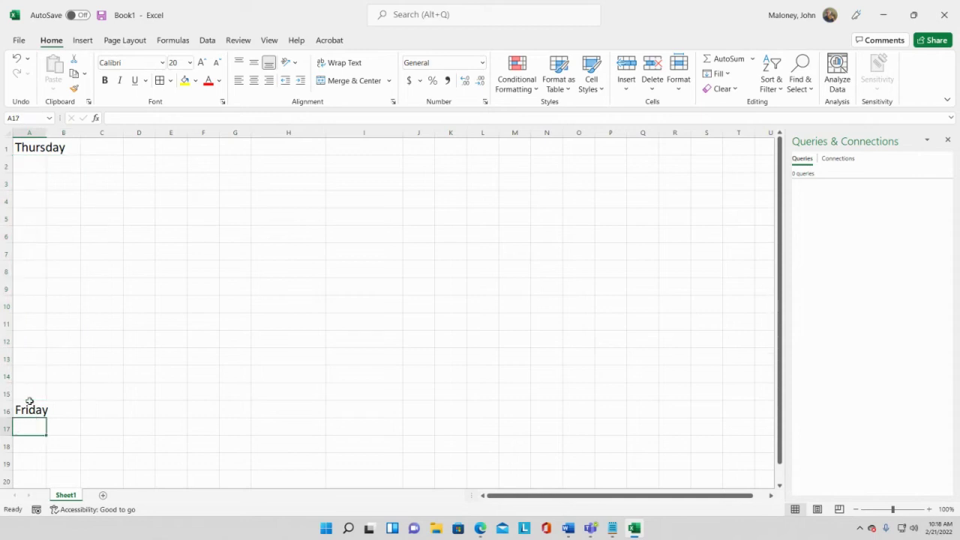
Step: Delete Friday from A16 and Thursday from A1, leaving the sheet blank
click(28, 402)
key(Delete)
click(72, 196)
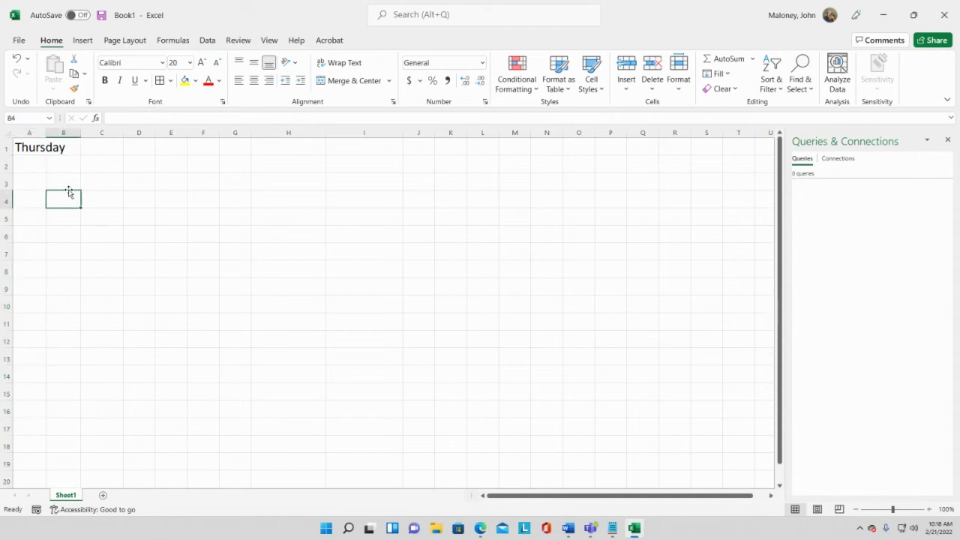
click(35, 150)
key(Delete)
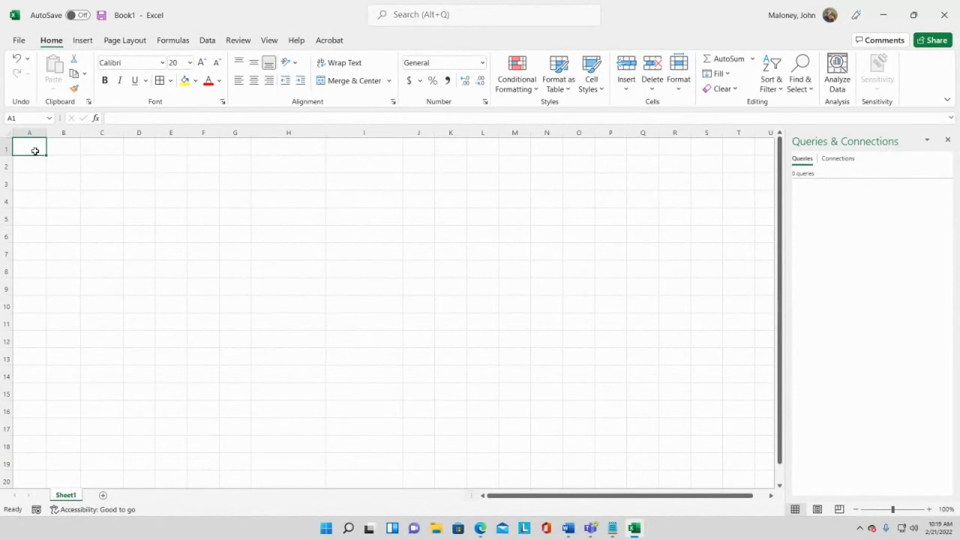
Step: Enter 3 in A1 and 6 in A2
text(3)
key(Return)
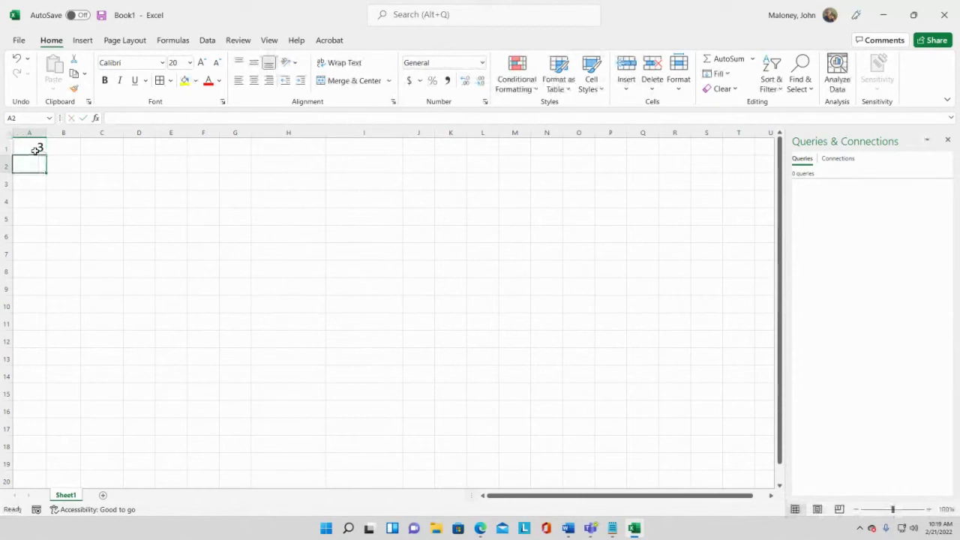
text(6)
key(Return)
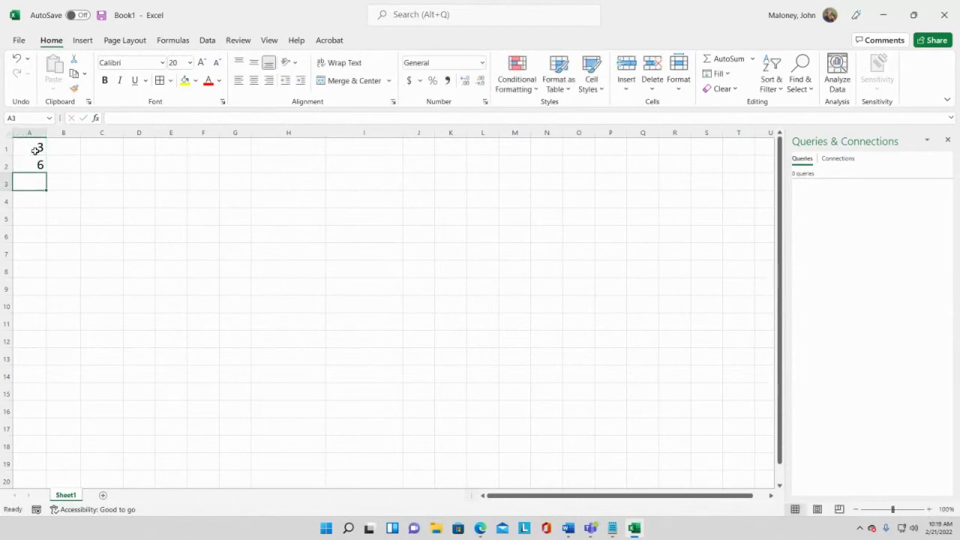
Step: Copy the 3 from A1 down column A through A17
click(35, 150)
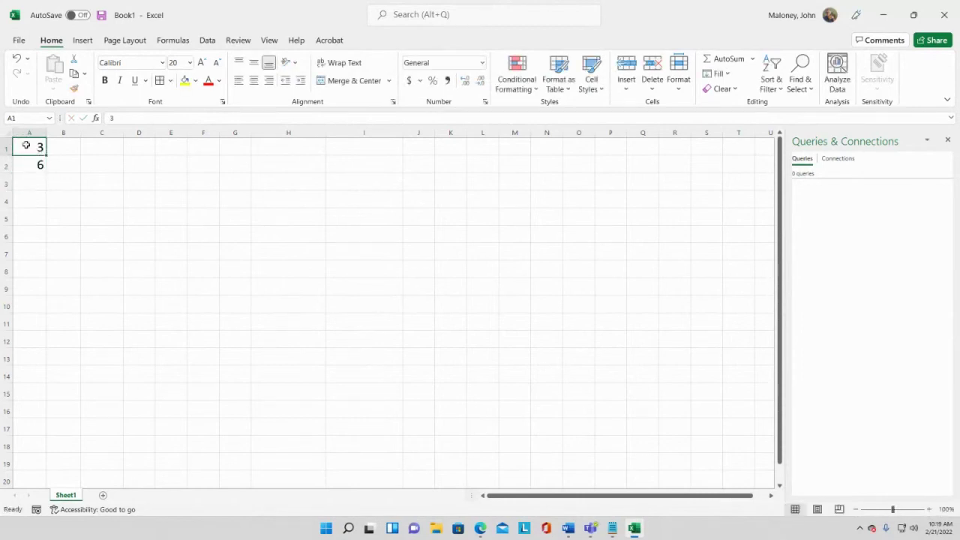
drag(26, 145, 30, 161)
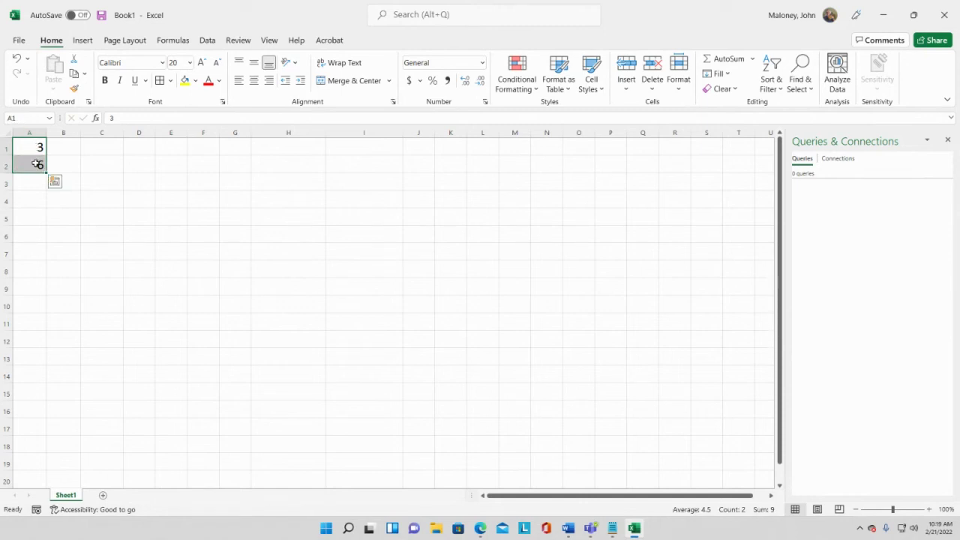
click(27, 144)
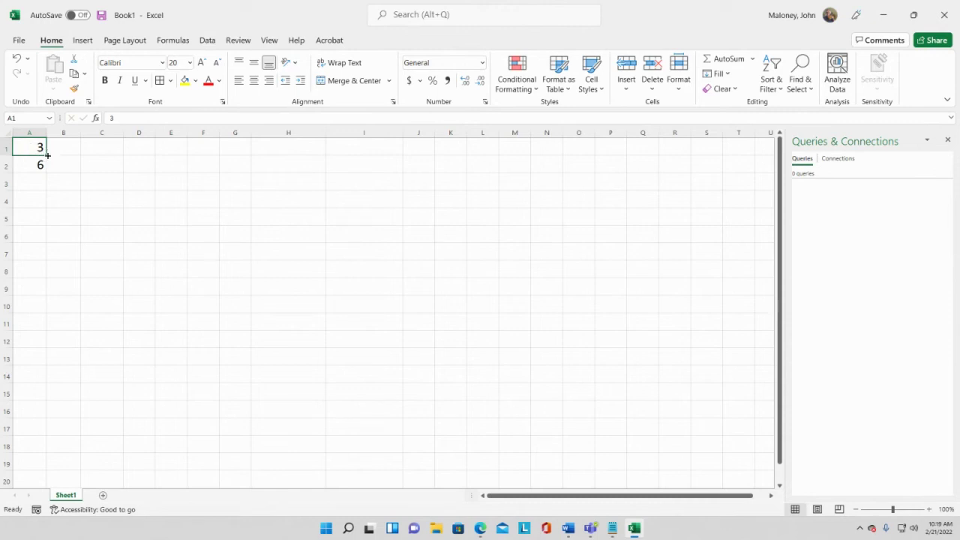
drag(48, 155, 75, 428)
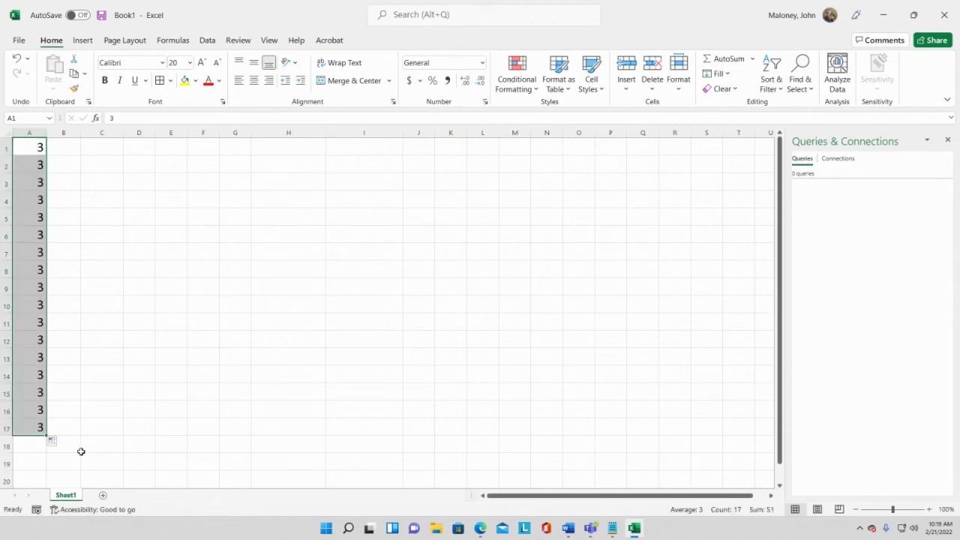
Step: Undo an accidental fill across row 1 and re-enter 6 in A2
click(23, 145)
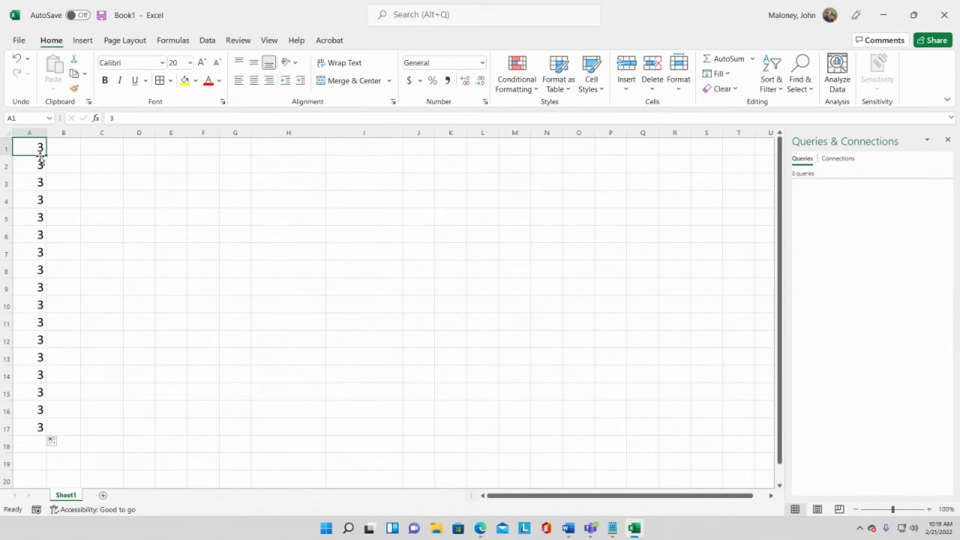
drag(46, 155, 487, 150)
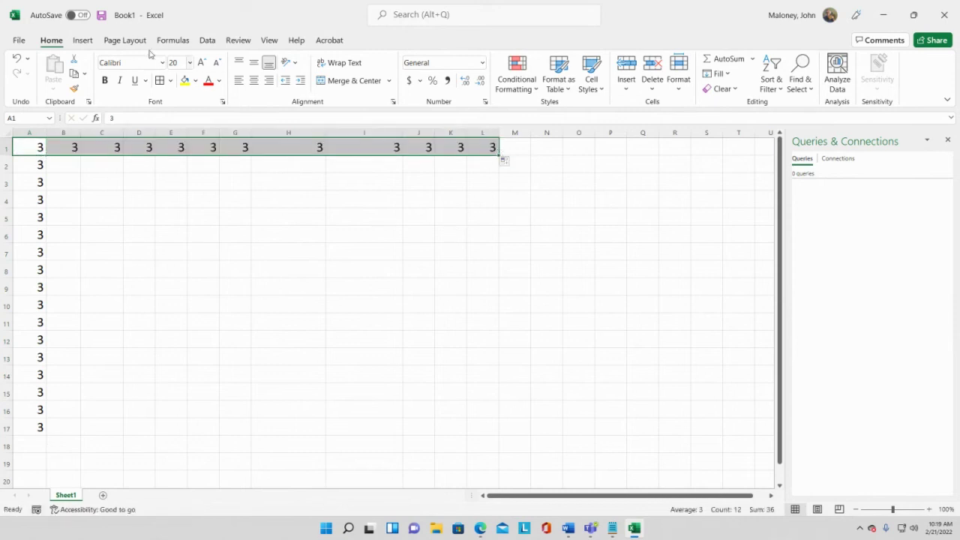
click(17, 59)
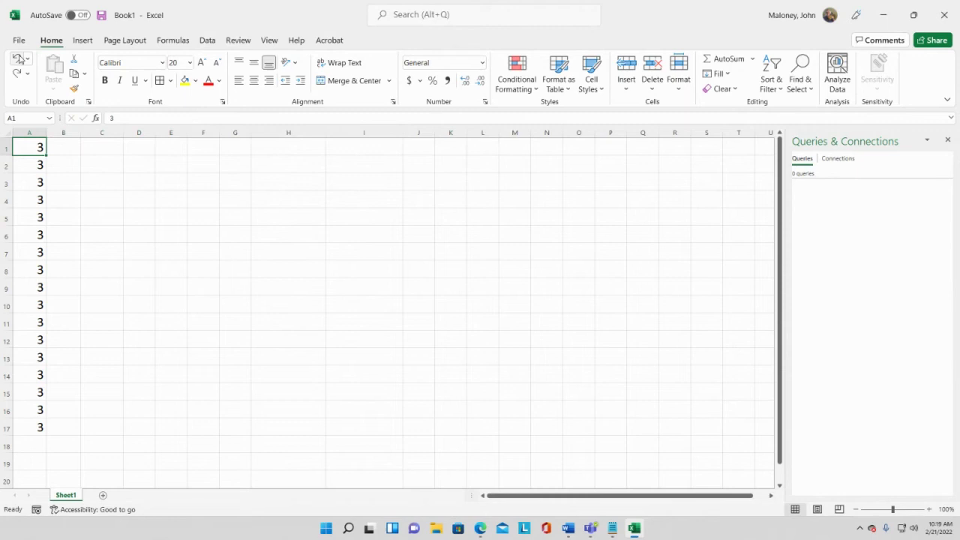
click(39, 165)
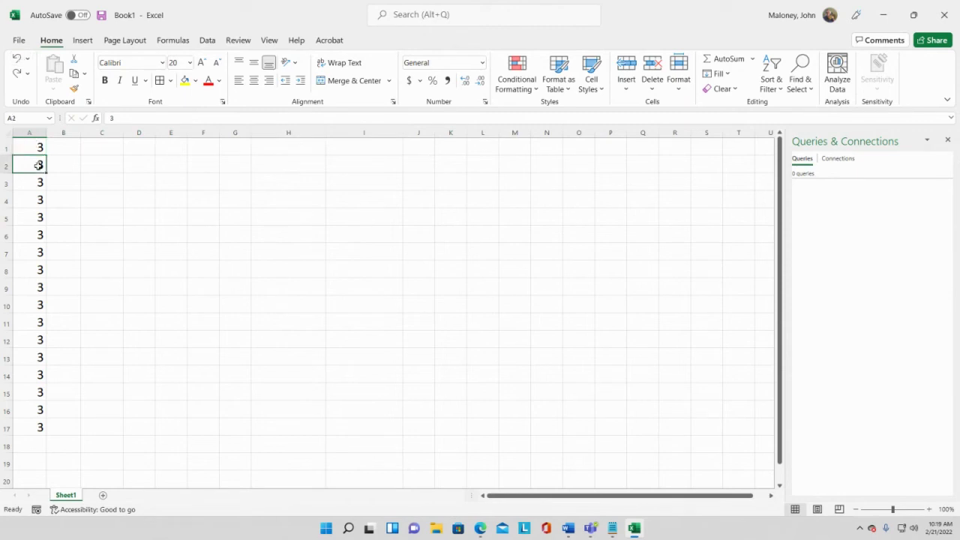
text(6)
key(Return)
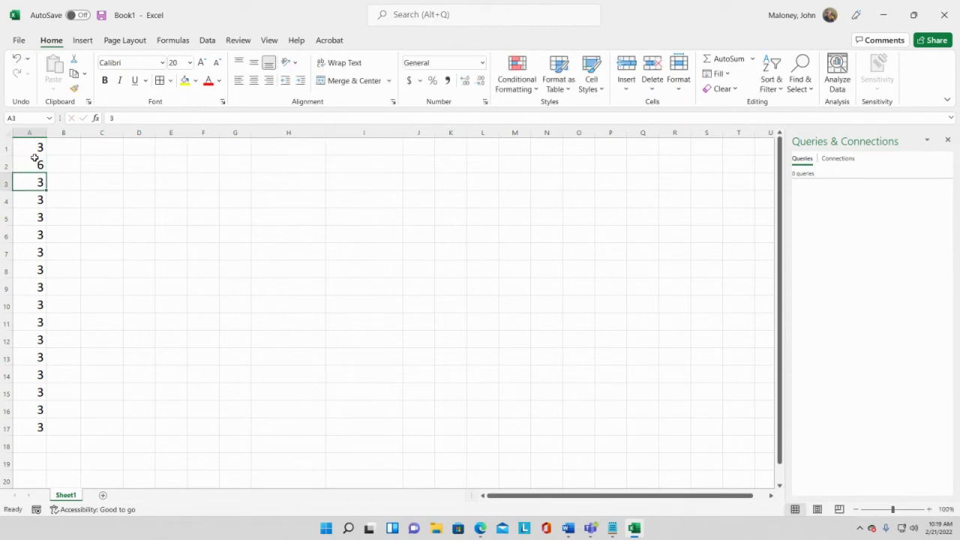
Step: Select and inspect the values in A1 through A6
drag(35, 147, 37, 161)
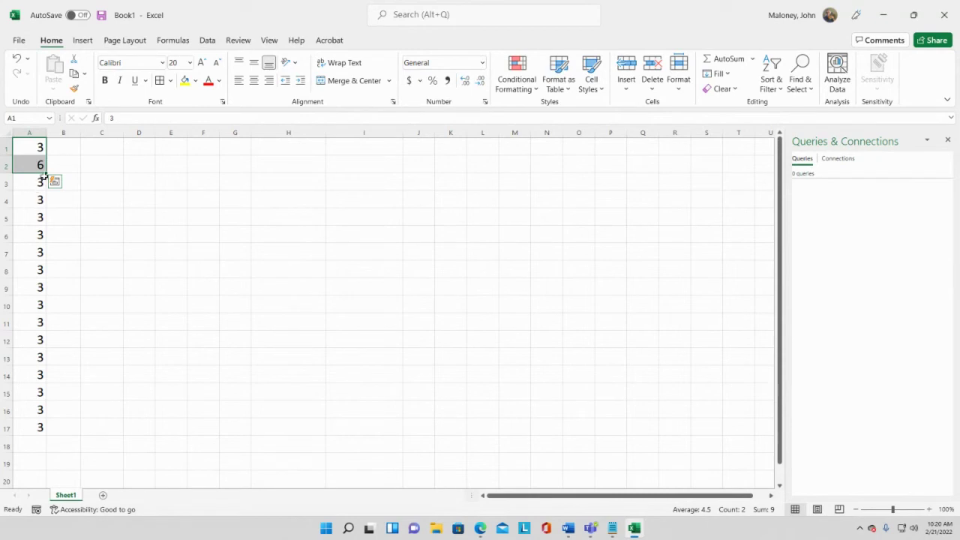
drag(24, 150, 46, 240)
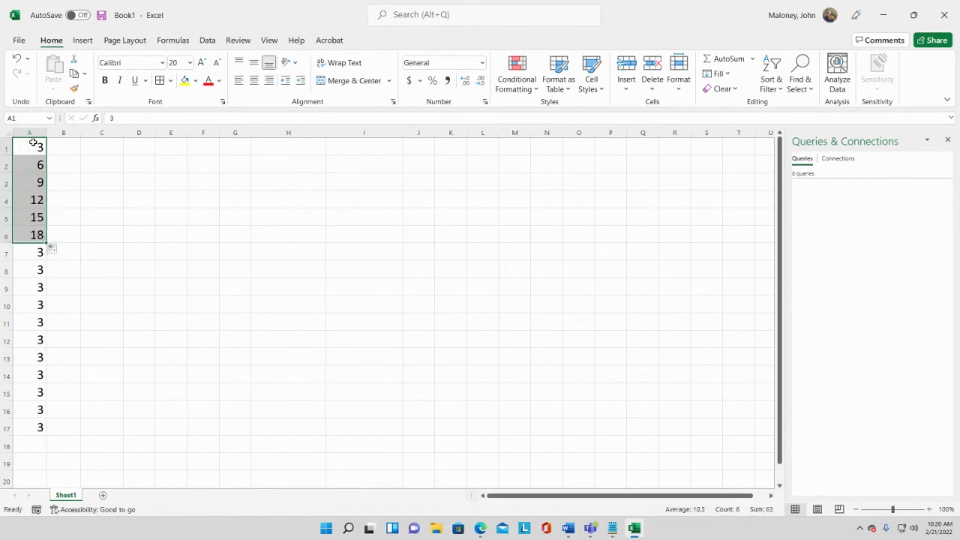
drag(33, 146, 39, 164)
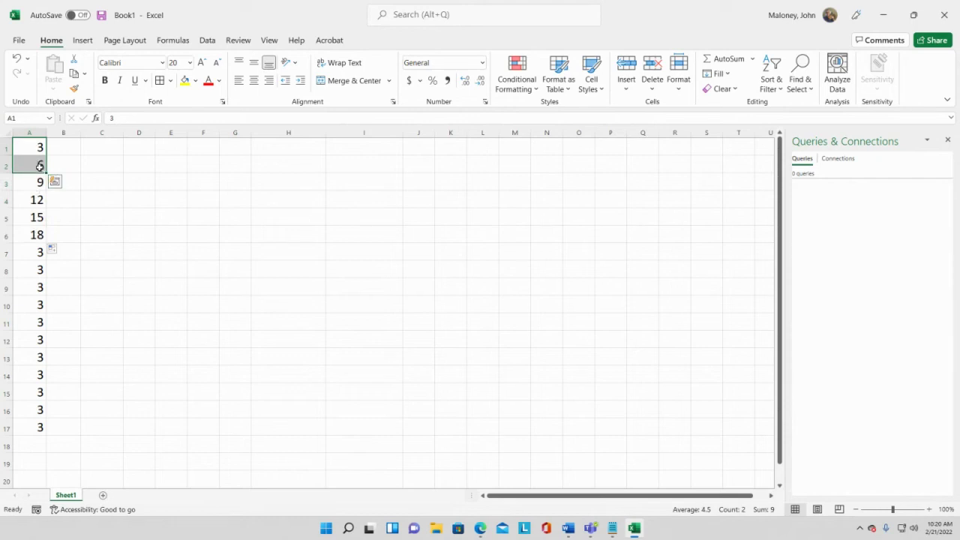
click(39, 183)
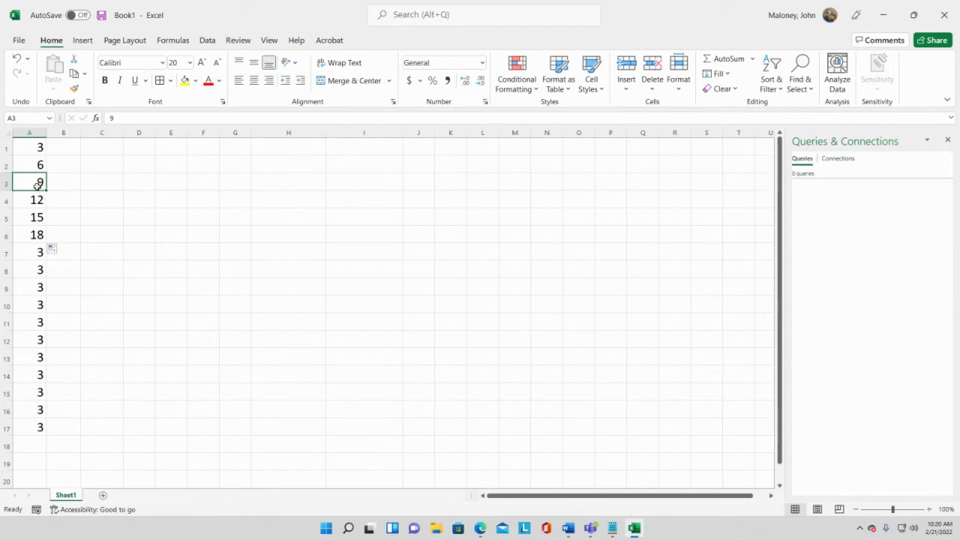
click(36, 200)
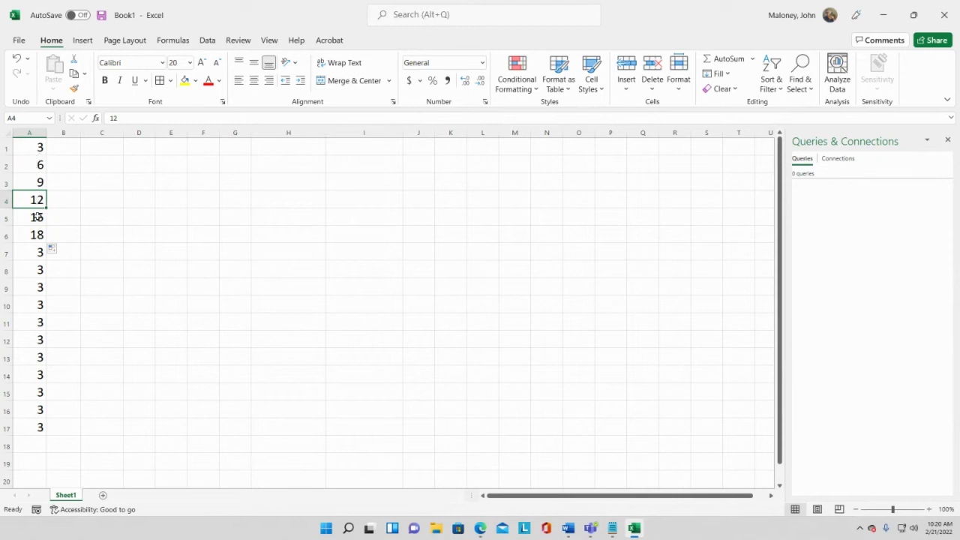
click(36, 216)
click(36, 234)
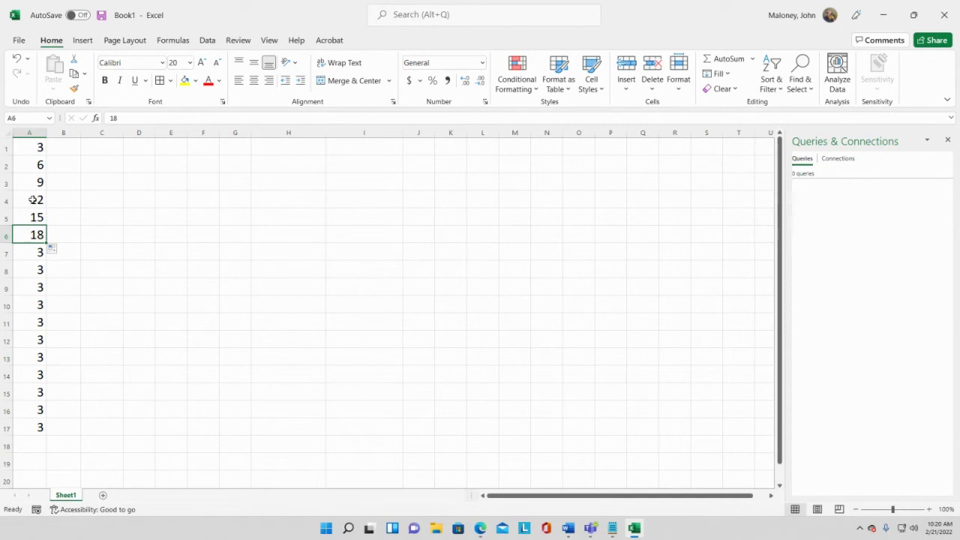
Step: Try extending the series further down column A, then undo that fill
drag(33, 200, 35, 217)
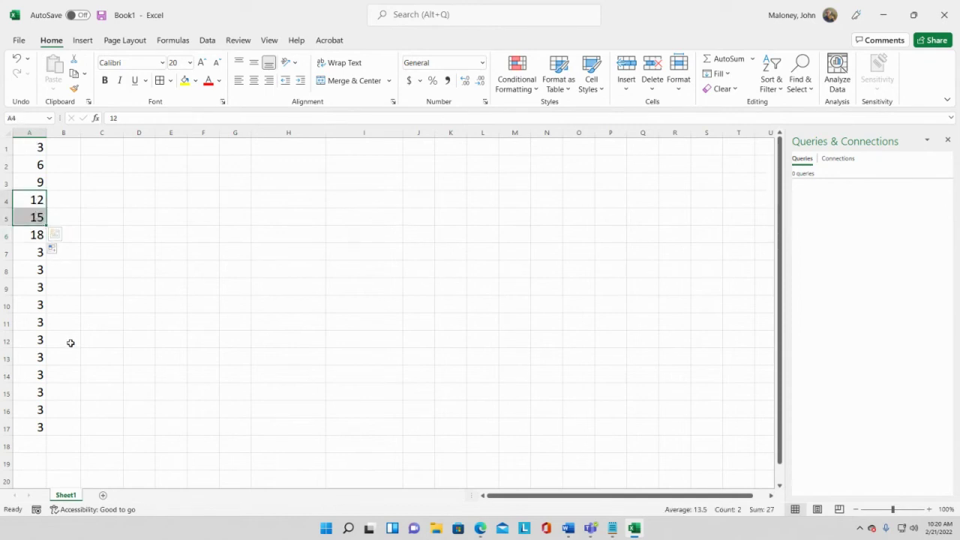
click(24, 215)
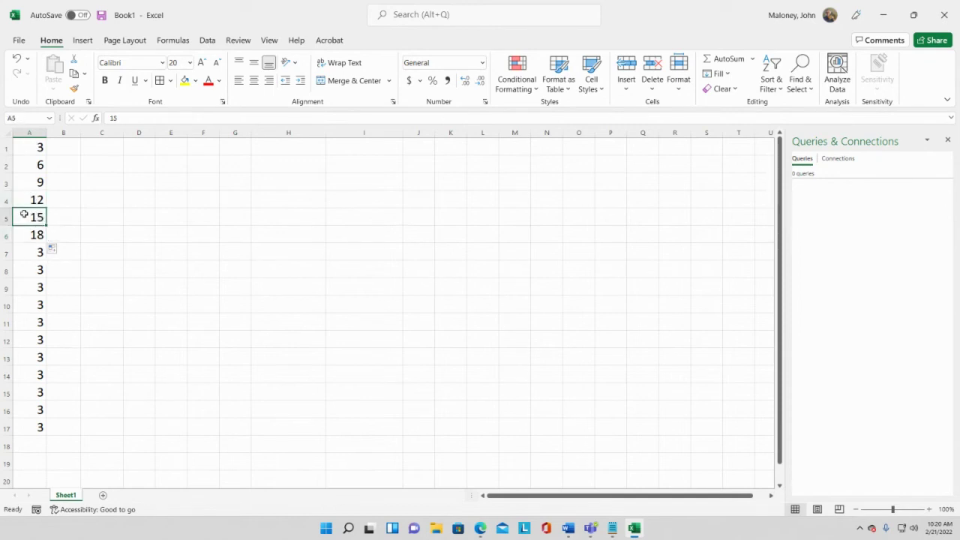
drag(24, 215, 70, 500)
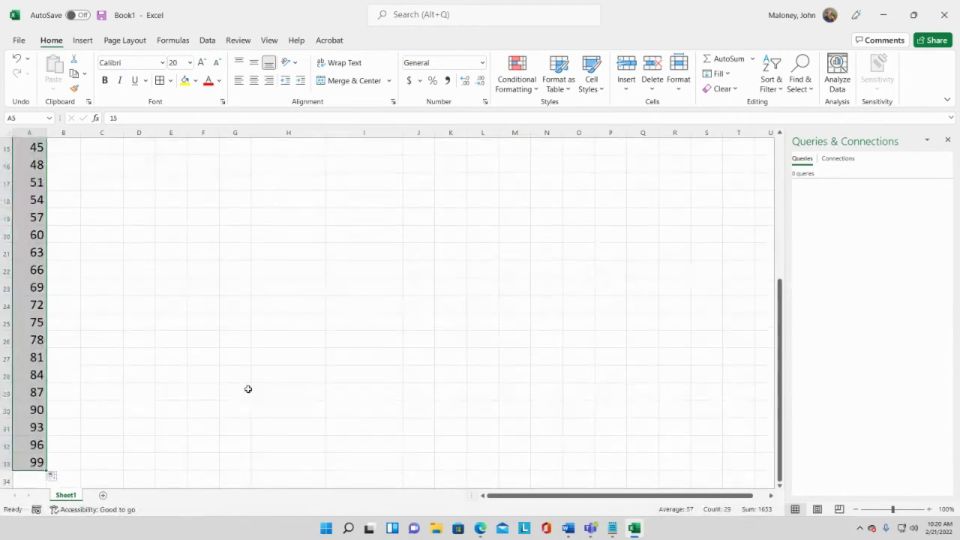
scroll(251, 388, up, 5)
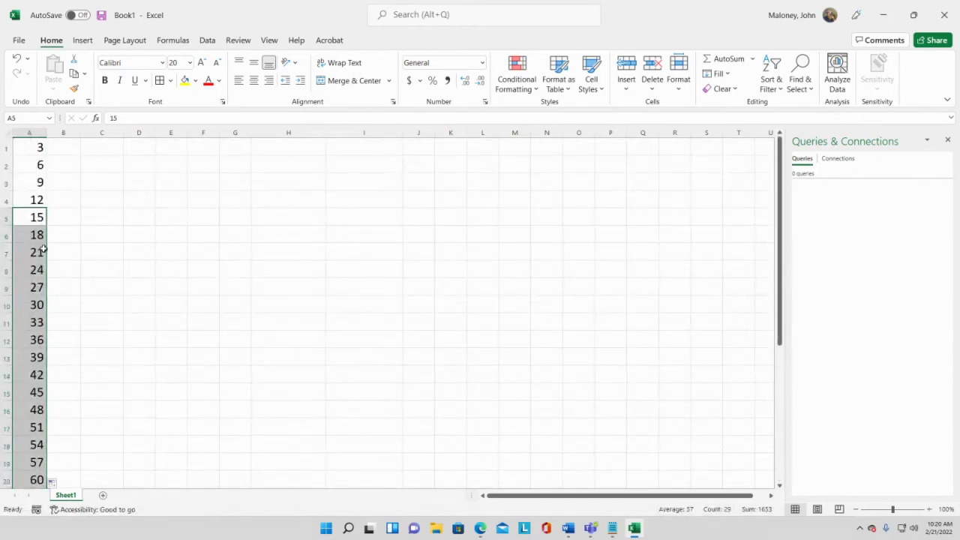
scroll(45, 255, down, 1)
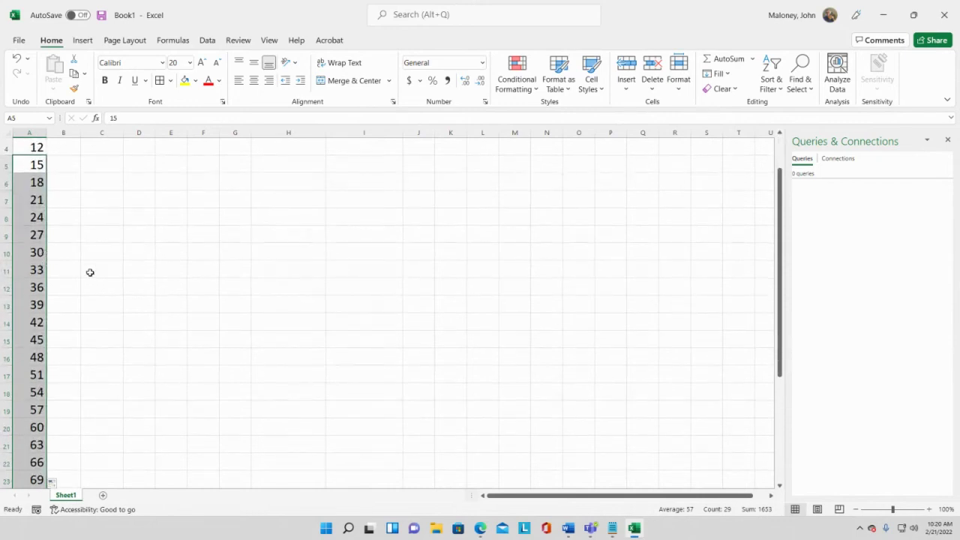
click(17, 57)
Step: Clear the eleven leftover 3s from A7:A17
click(90, 190)
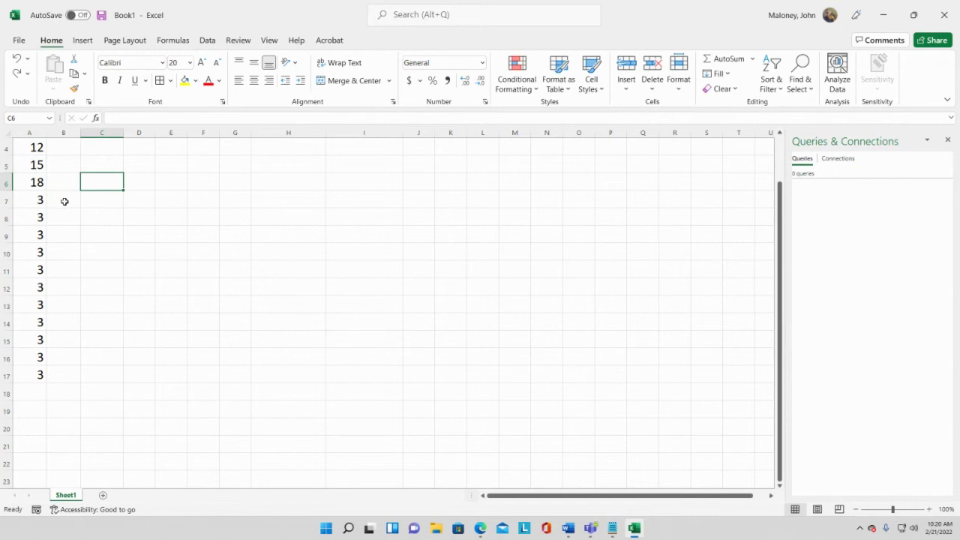
drag(36, 201, 24, 383)
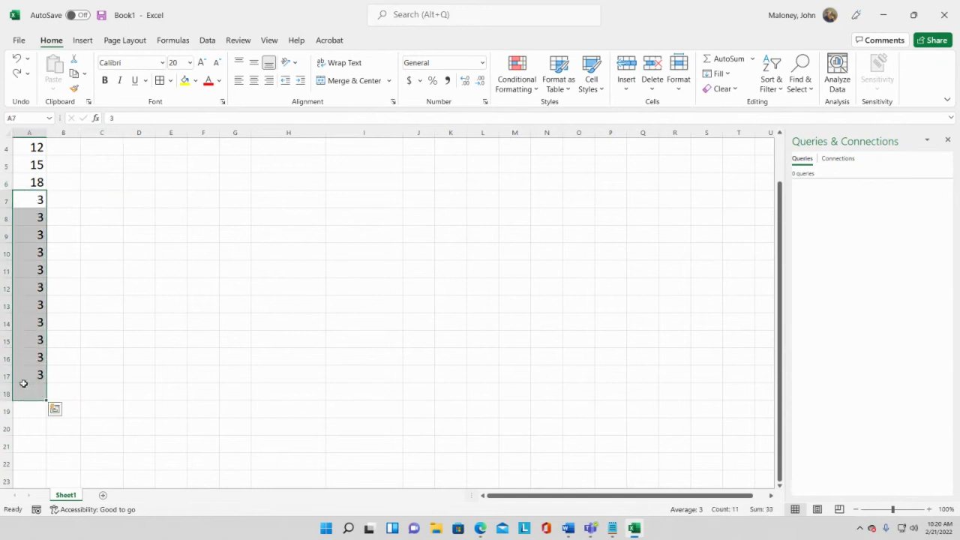
key(Delete)
scroll(112, 310, up, 1)
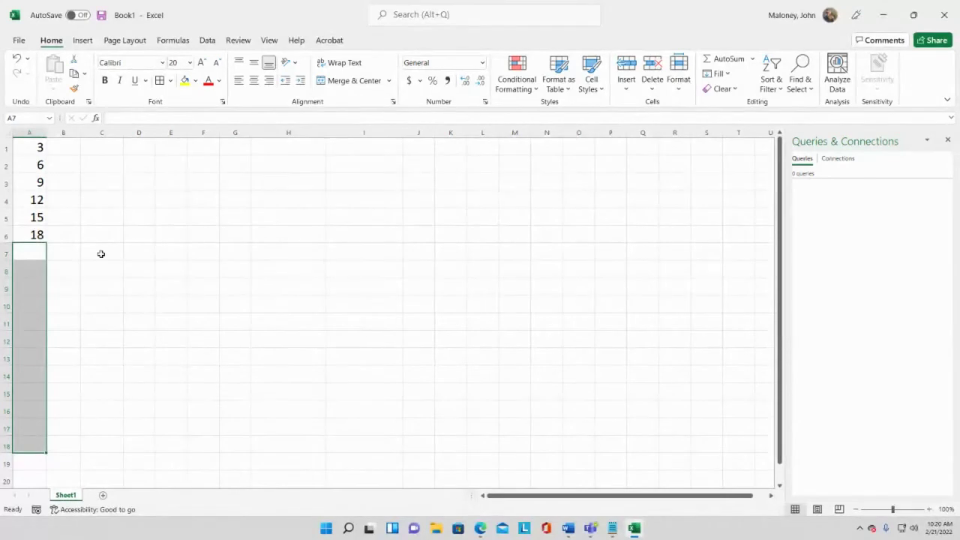
Step: Copy the 3–18 series in A1:A6 and paste it into C1, F1 and I1
drag(18, 150, 36, 235)
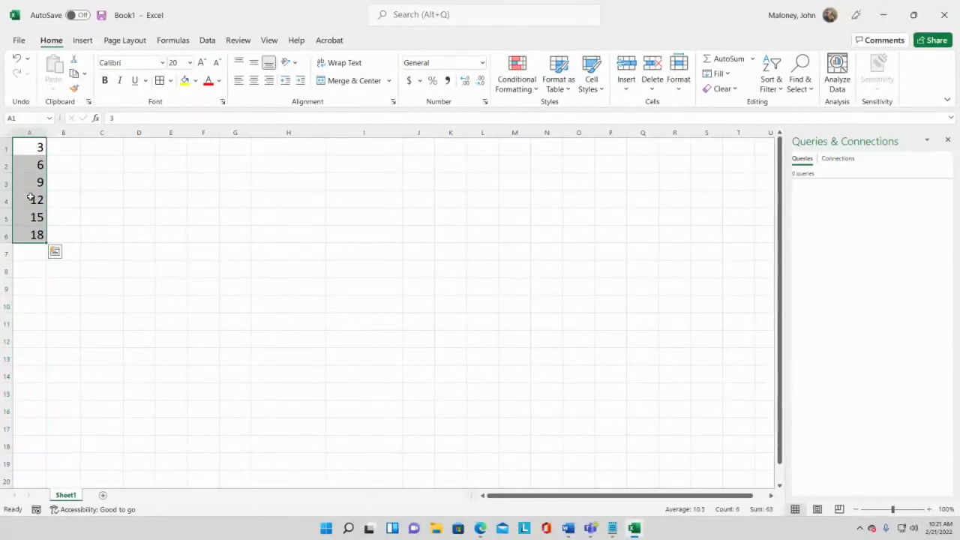
drag(27, 146, 31, 231)
key(ctrl+c)
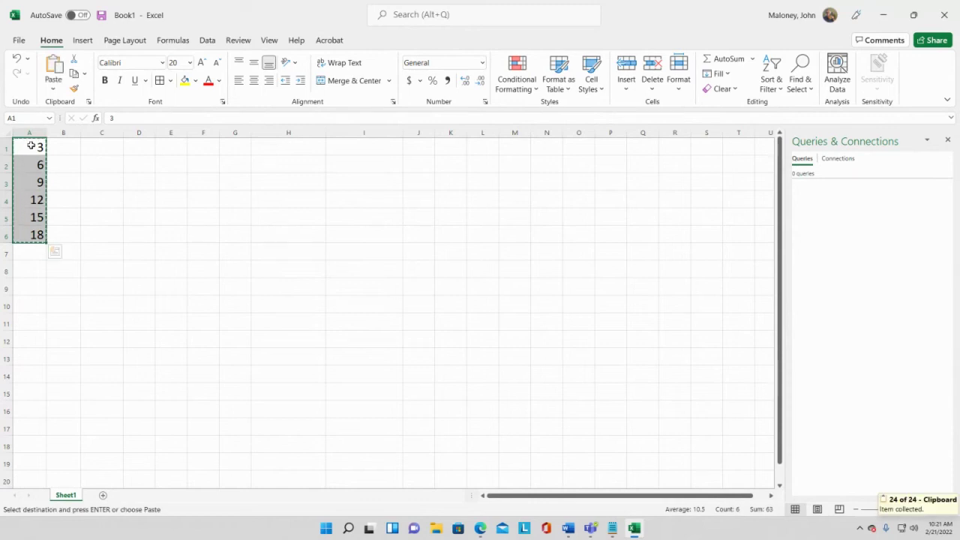
click(90, 150)
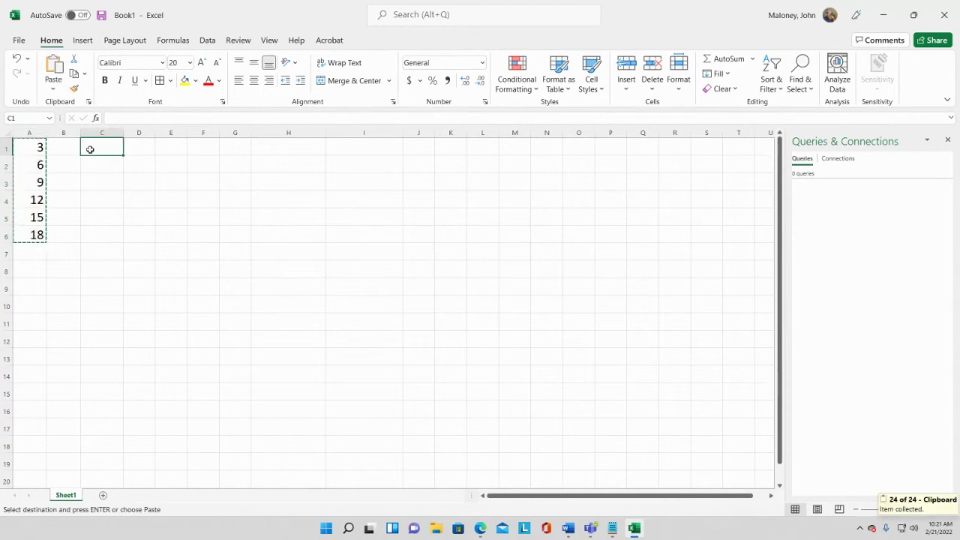
key(ctrl+v)
click(194, 151)
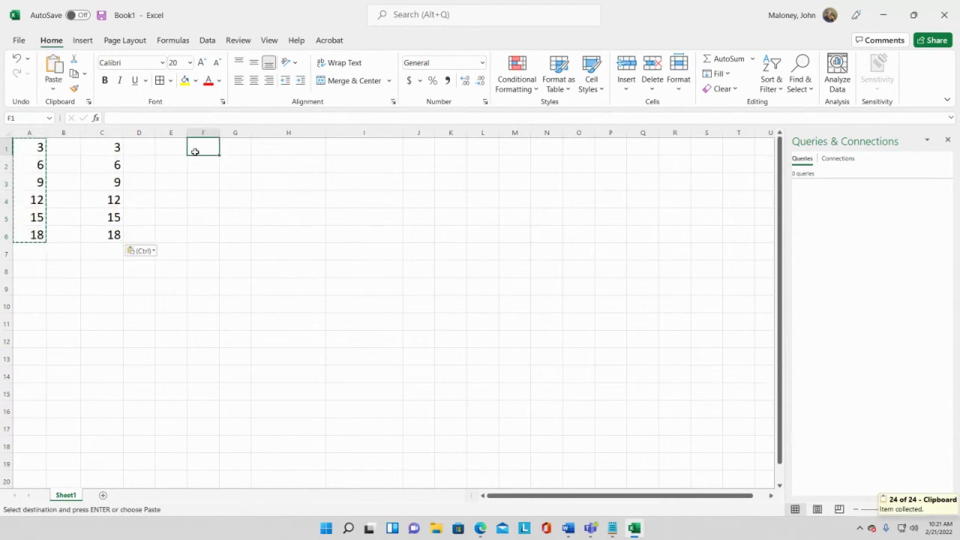
key(ctrl+v)
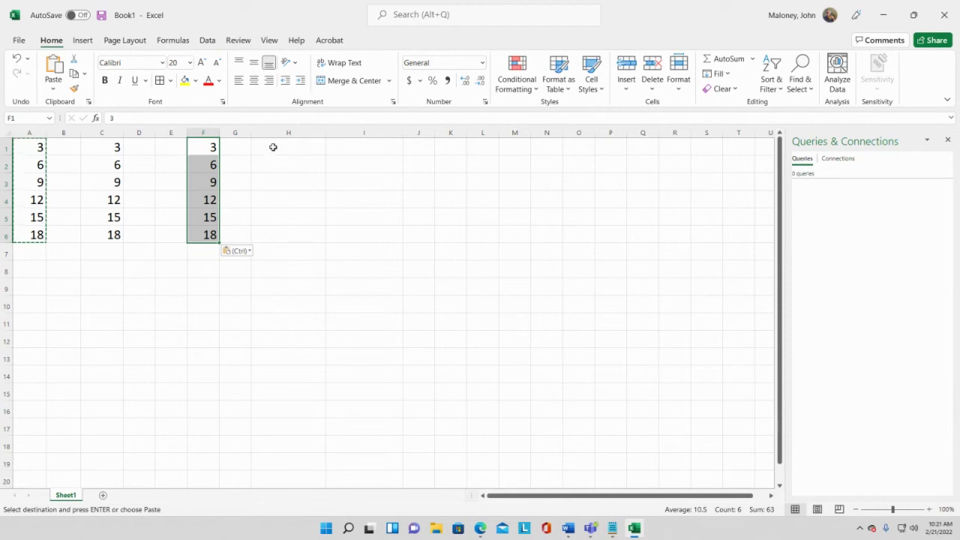
click(352, 147)
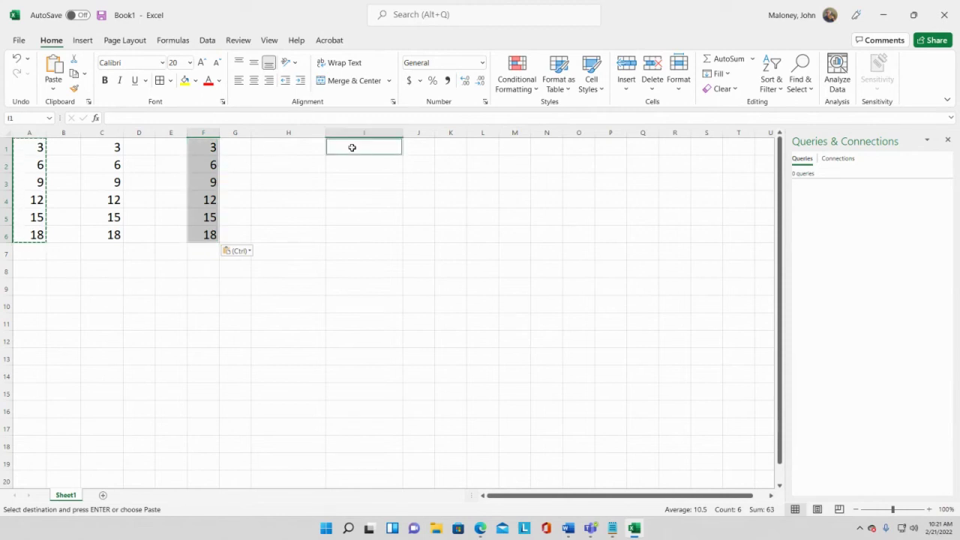
key(ctrl+v)
Step: Move the pasted series from column C into column B
click(37, 257)
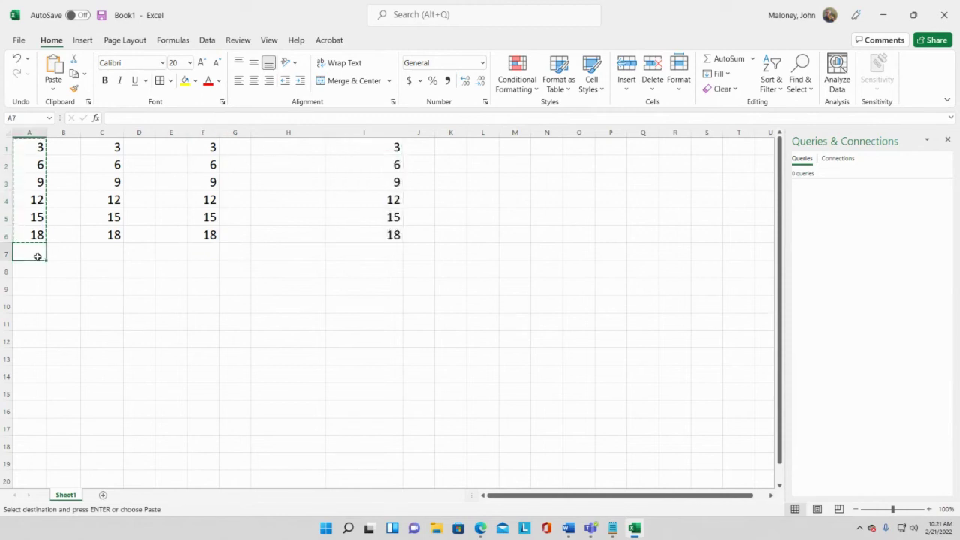
key(Escape)
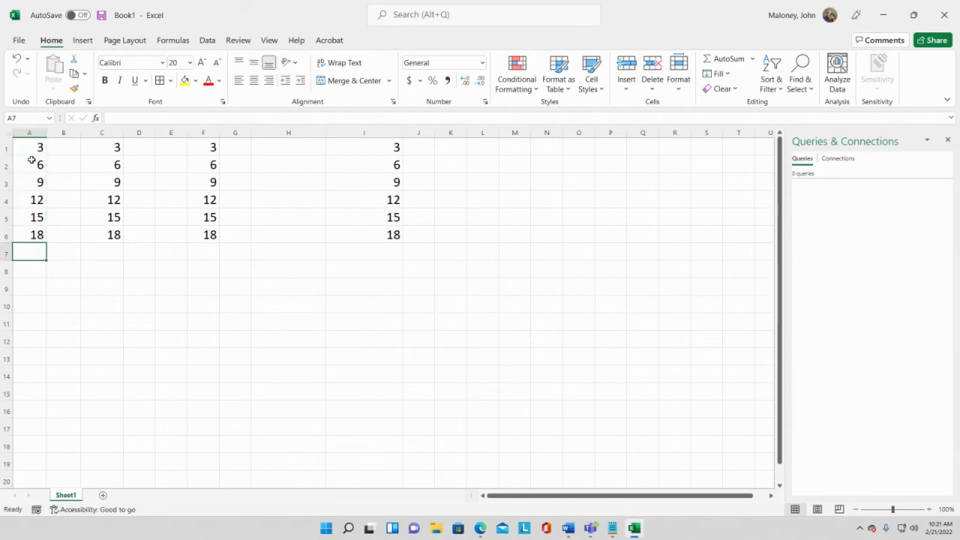
drag(35, 150, 35, 235)
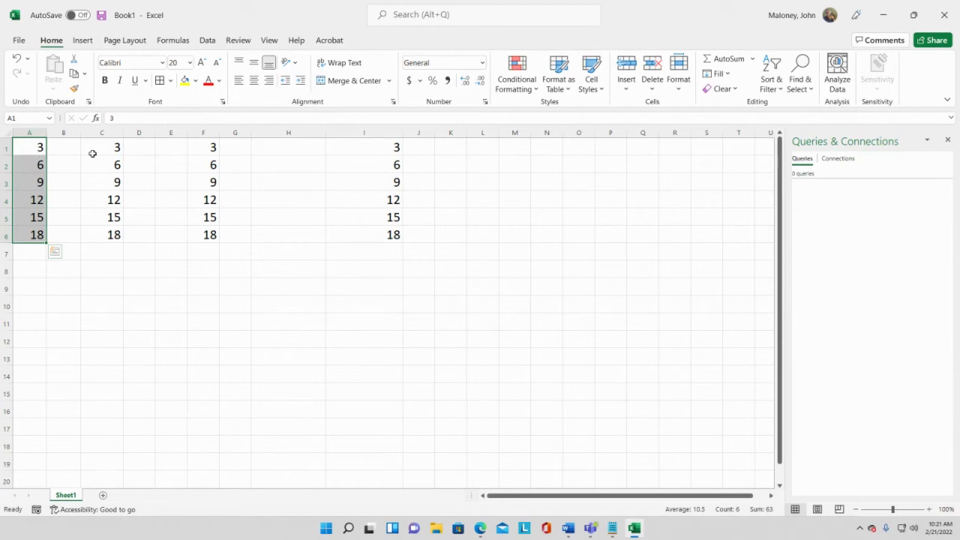
drag(120, 147, 120, 237)
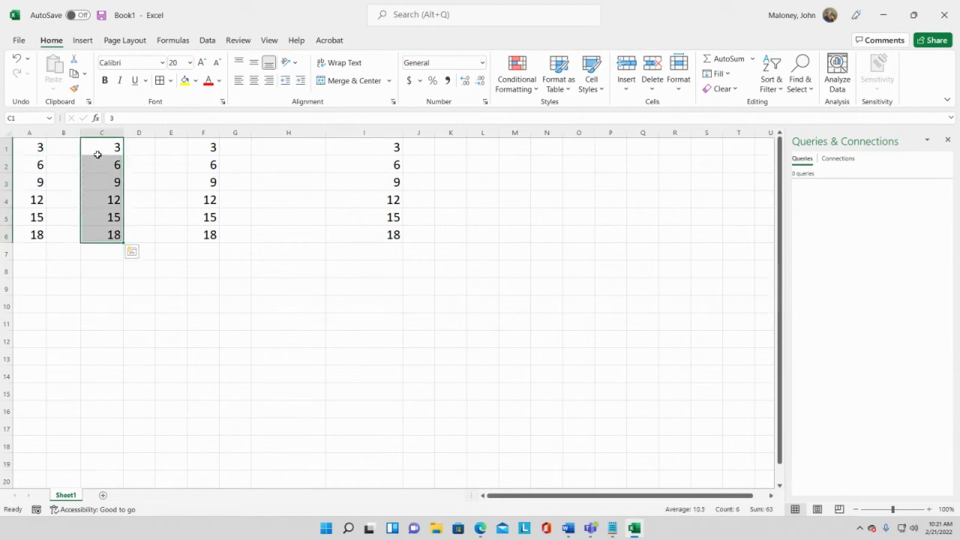
key(ctrl+c)
click(65, 145)
key(Return)
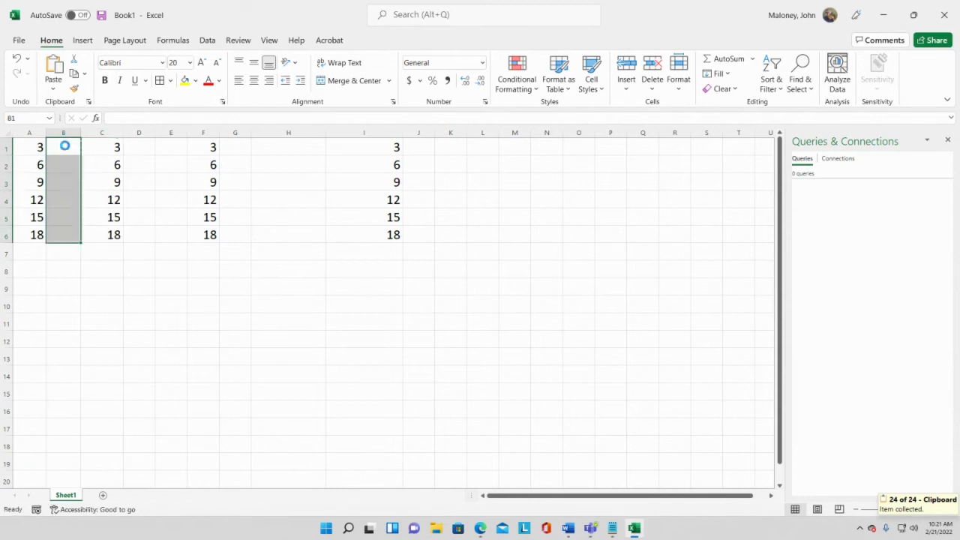
Step: Check that C1:C6 is now empty and reselect the A1:A6 series
click(104, 154)
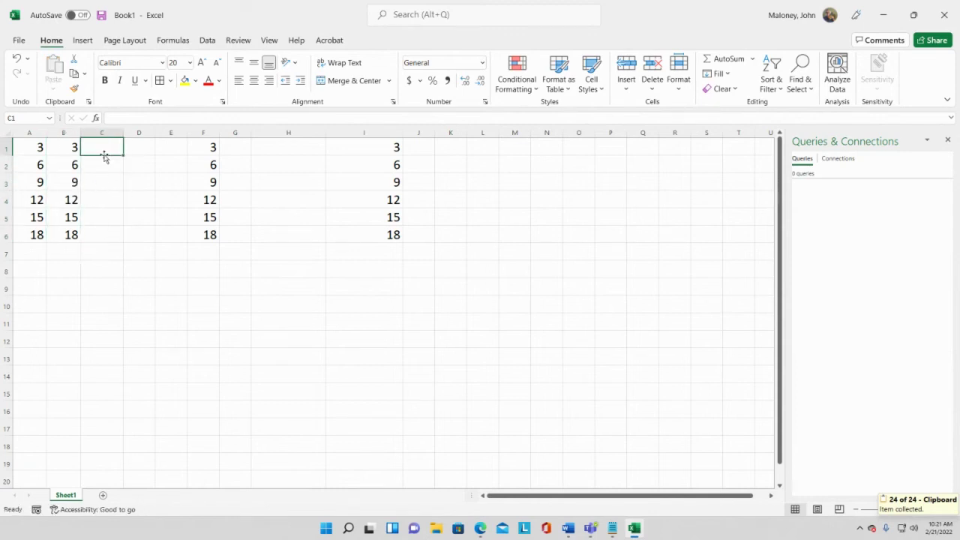
drag(103, 146, 103, 235)
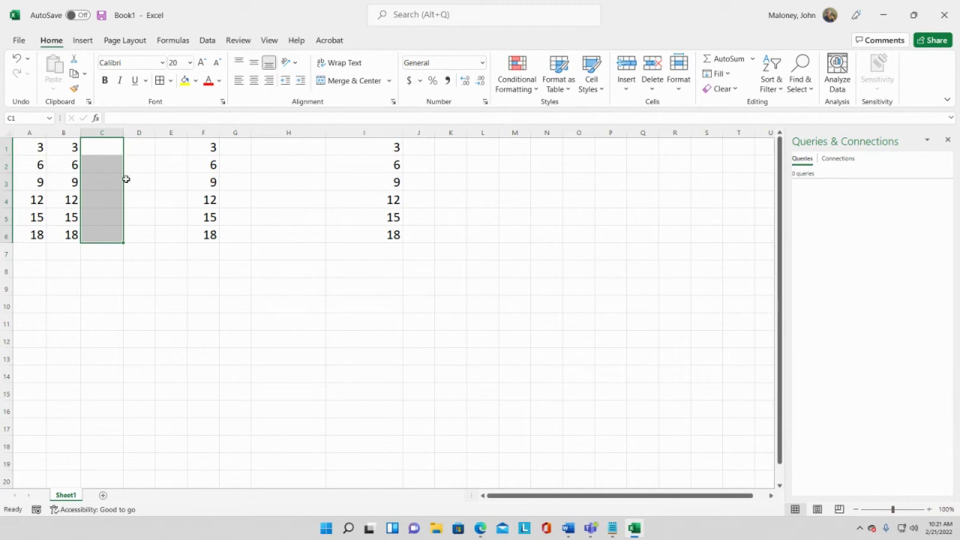
click(37, 254)
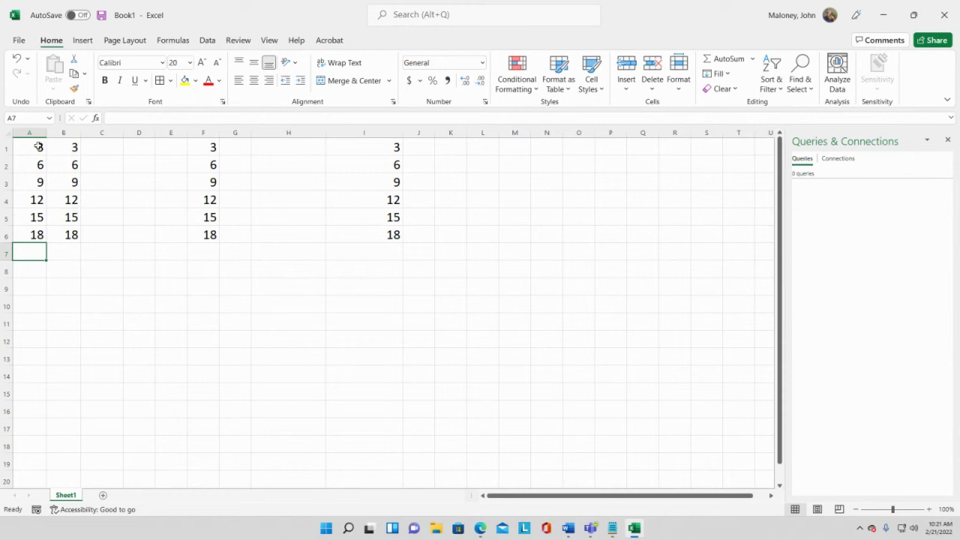
drag(39, 147, 39, 233)
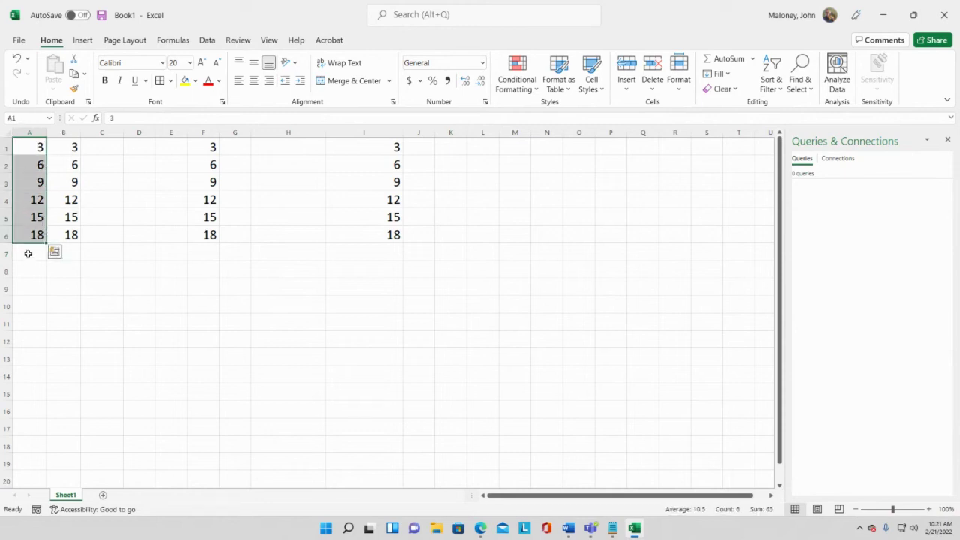
Step: Insert an AutoSum =SUM(A1:A6) in A7, showing 63
click(27, 251)
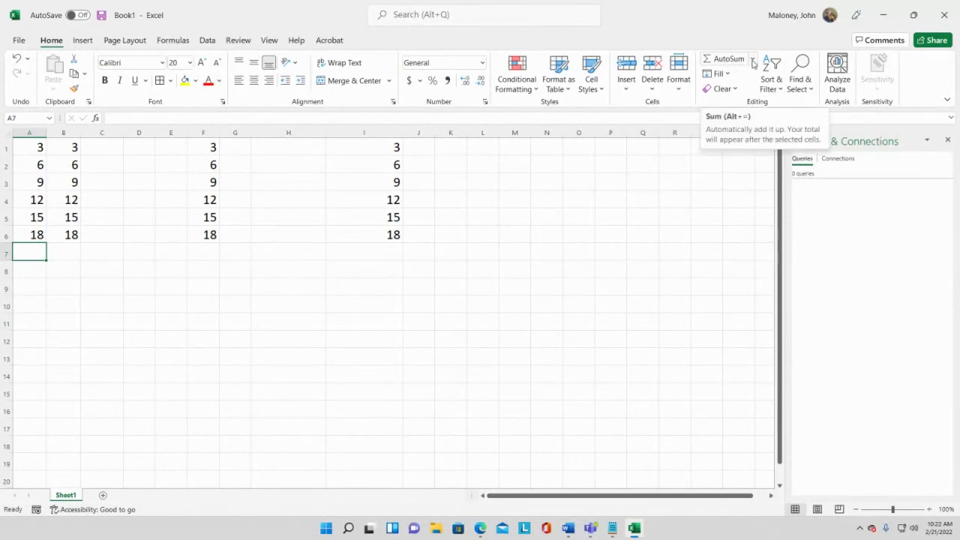
click(753, 62)
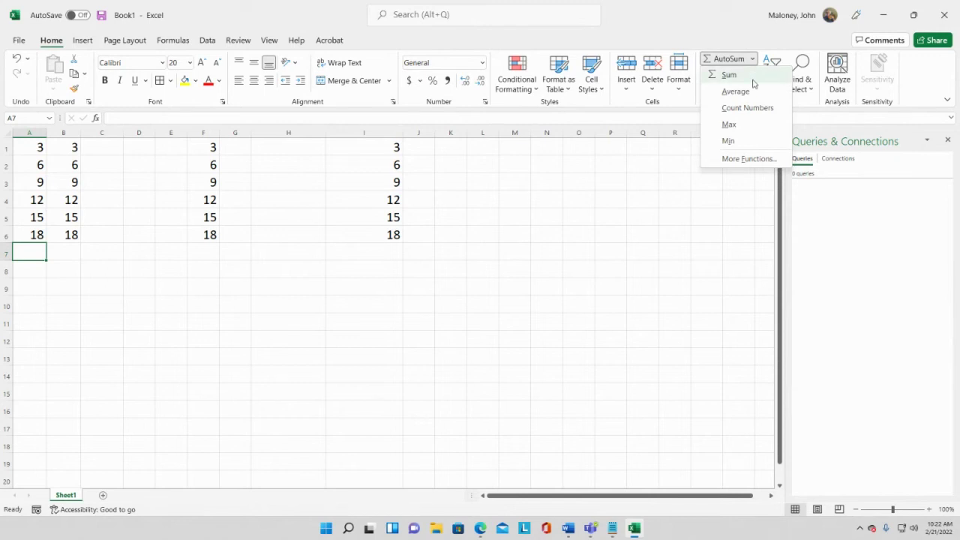
click(753, 83)
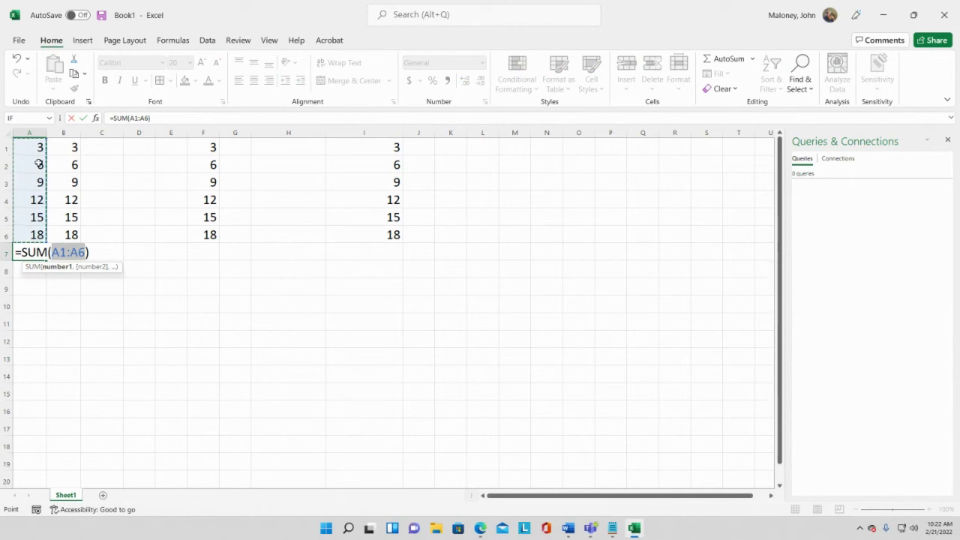
key(Return)
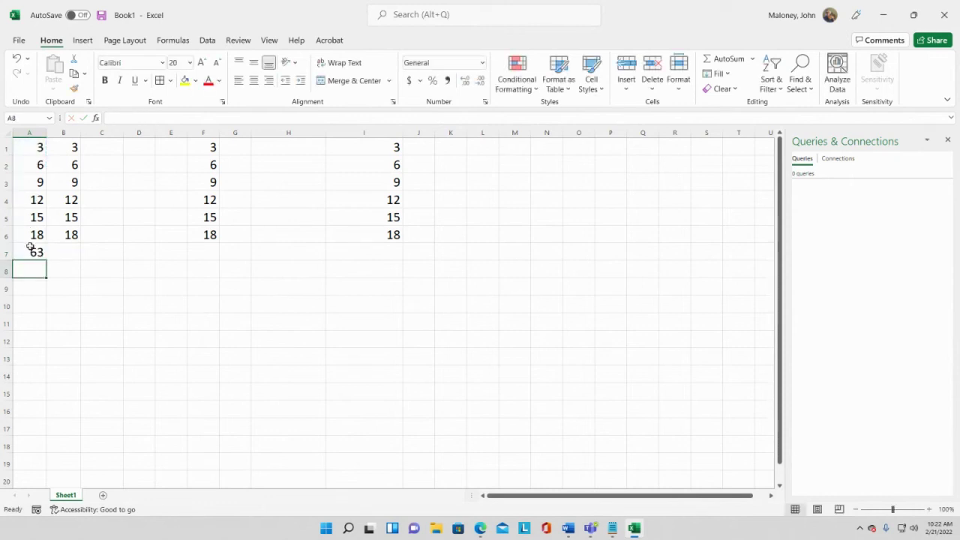
click(30, 249)
Step: Apply a Bottom Border to A6:I6, then recheck the 63 total in A7
click(30, 148)
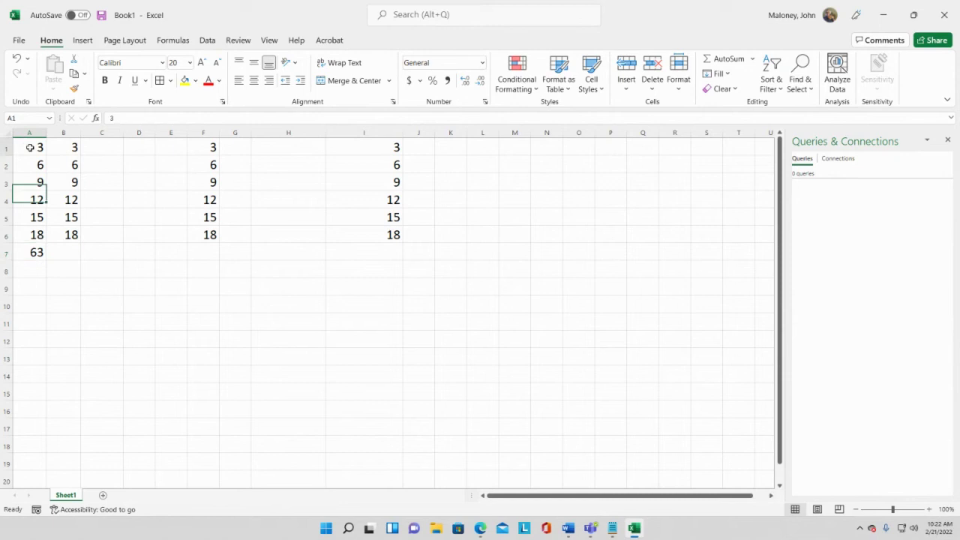
drag(30, 147, 36, 234)
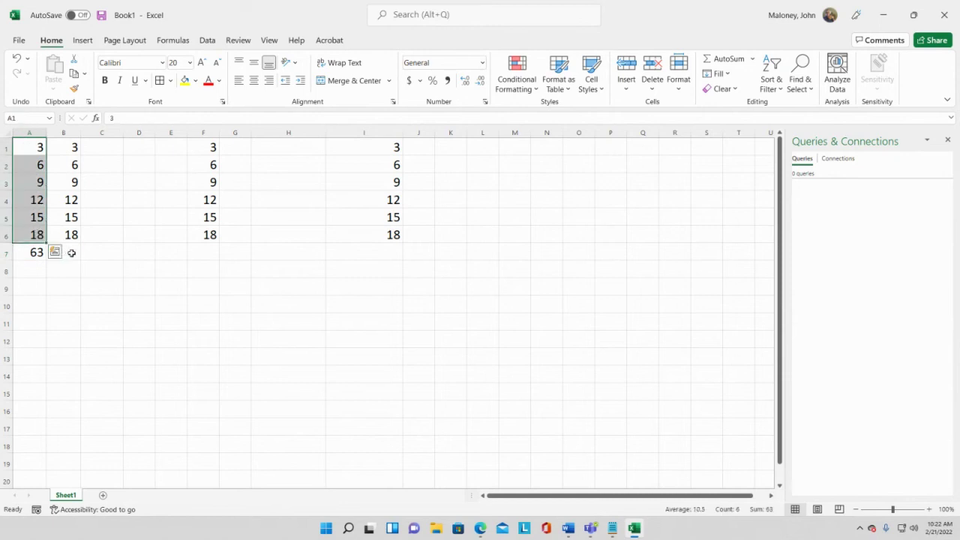
click(68, 252)
click(35, 250)
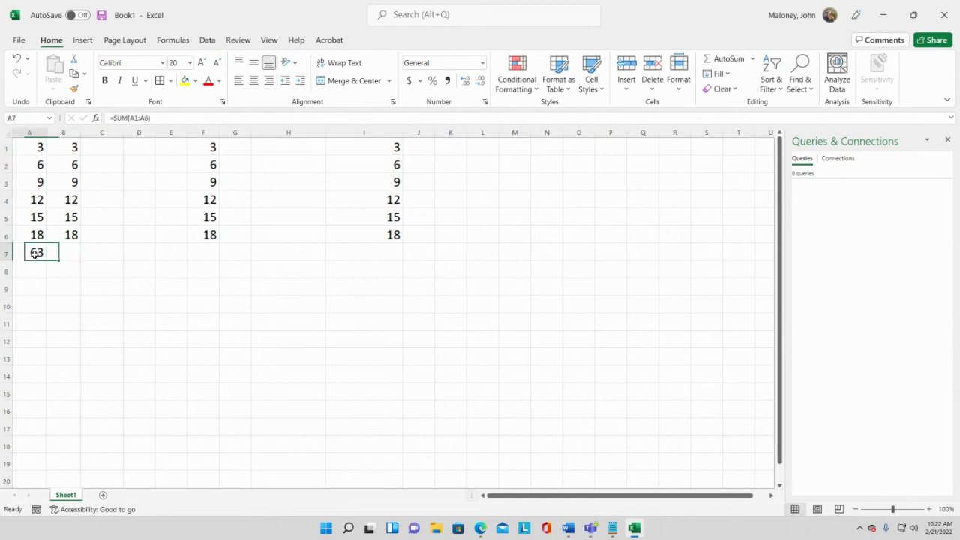
drag(34, 235, 392, 234)
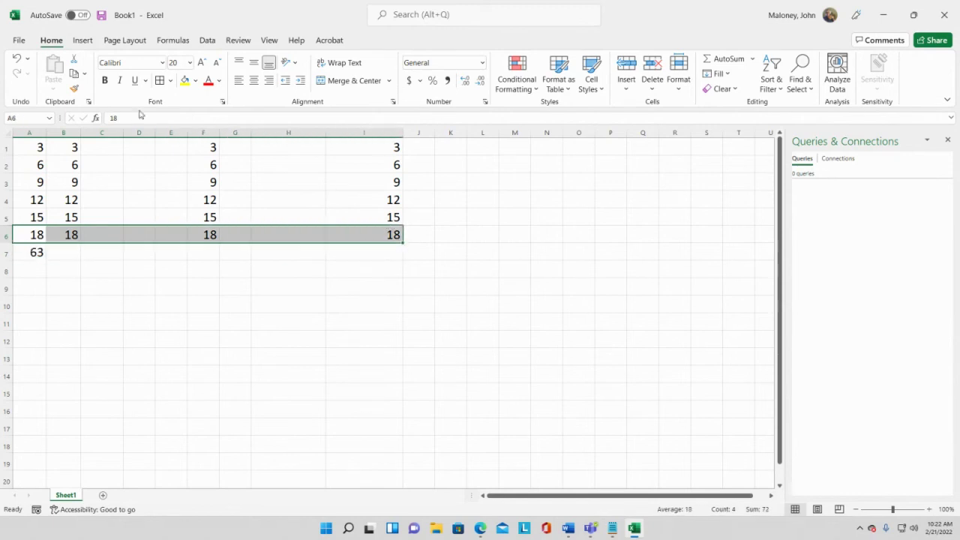
click(171, 81)
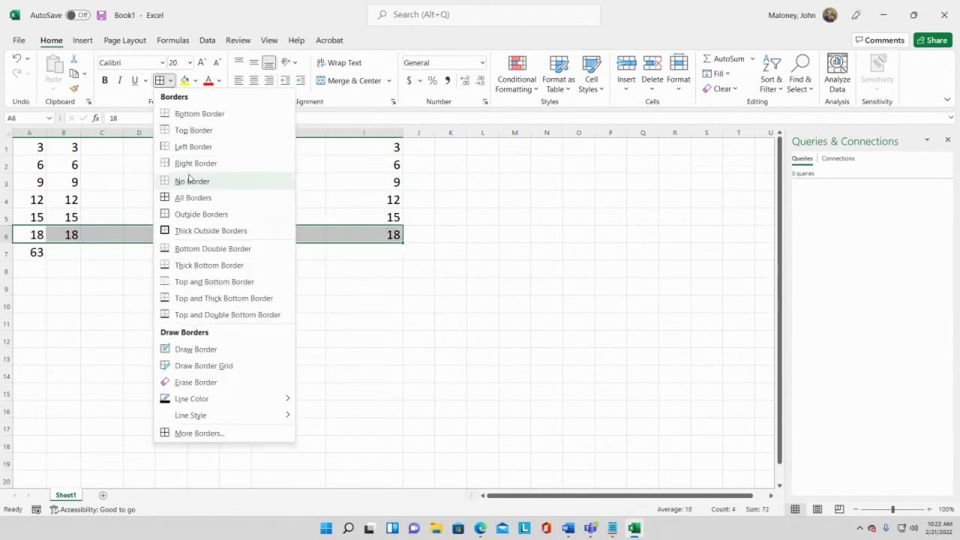
click(199, 114)
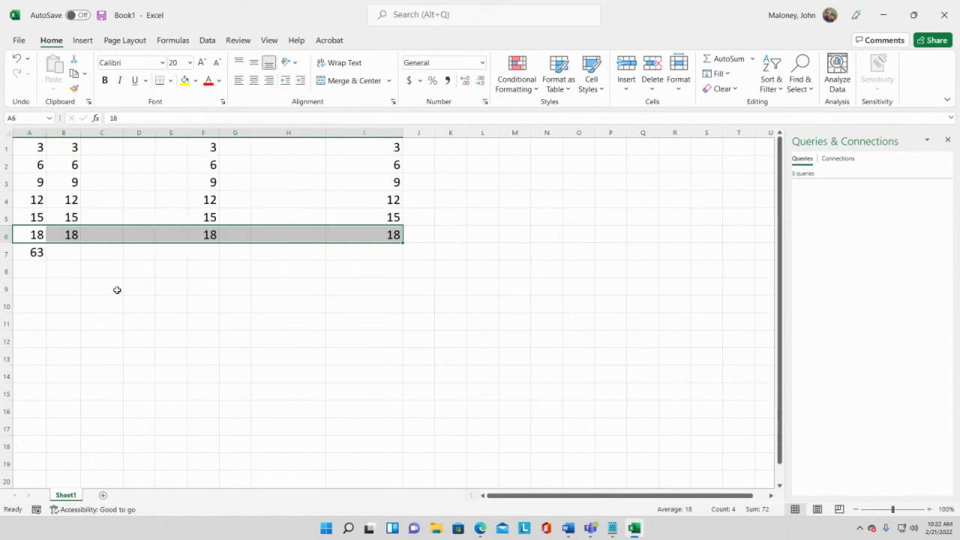
click(114, 309)
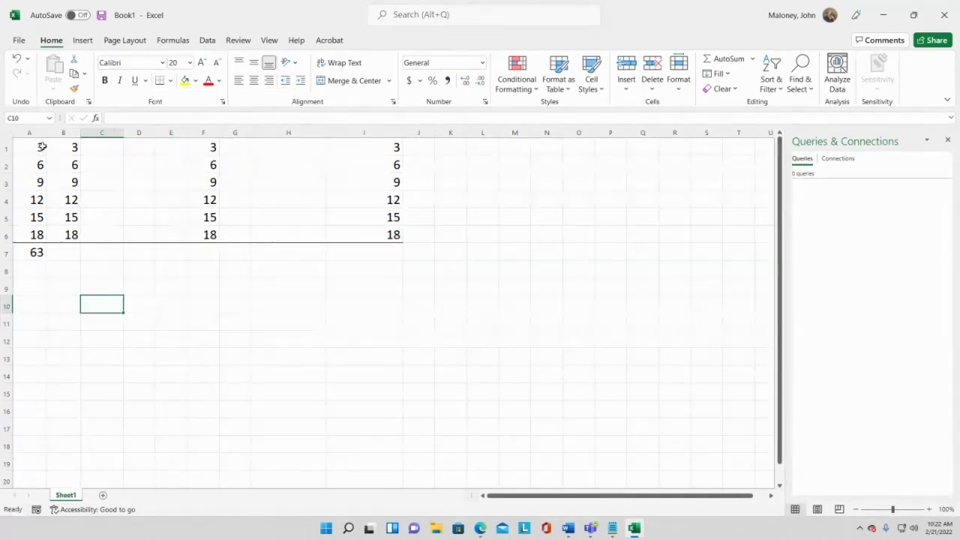
drag(39, 147, 44, 235)
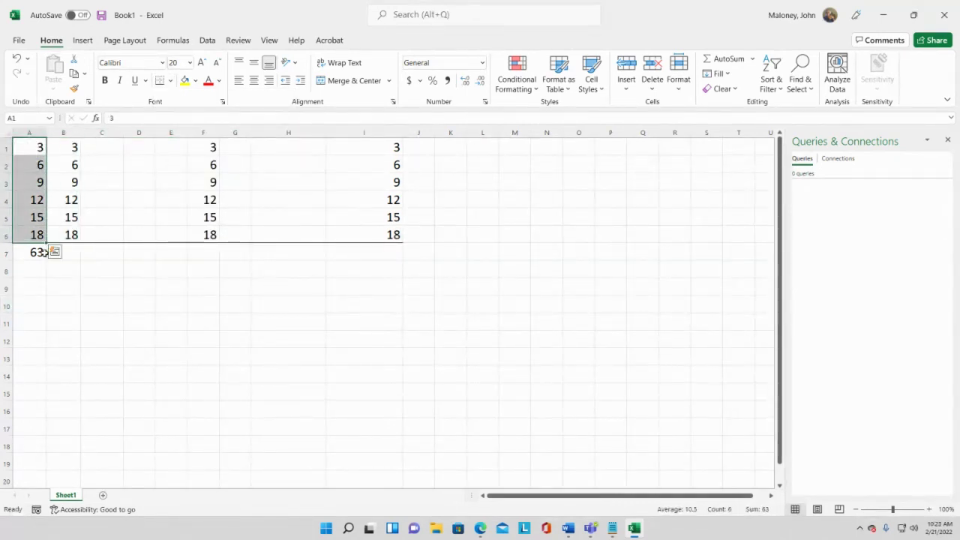
click(39, 255)
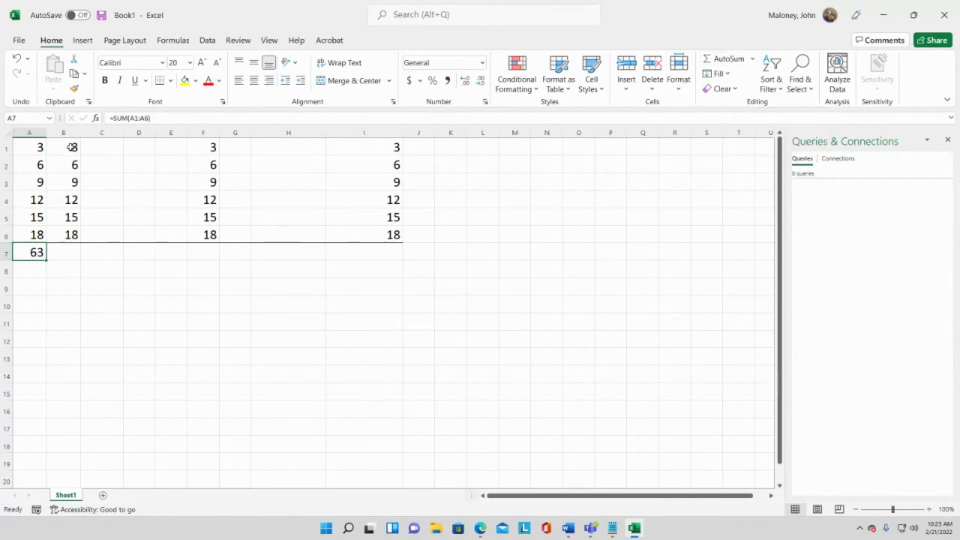
Step: Enter =SUM(B1:B6) in B7, correcting a mistyped A1 reference, to show 63
click(67, 255)
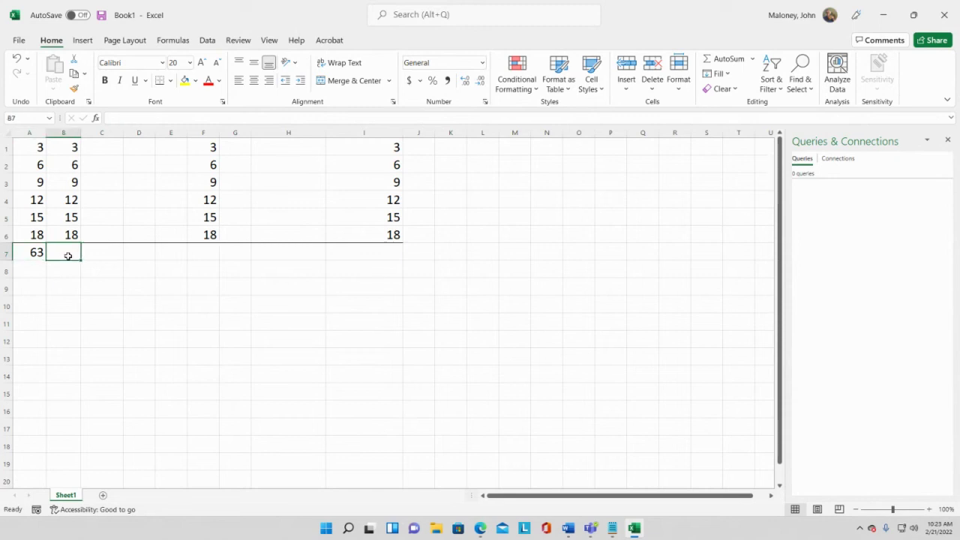
text(=)
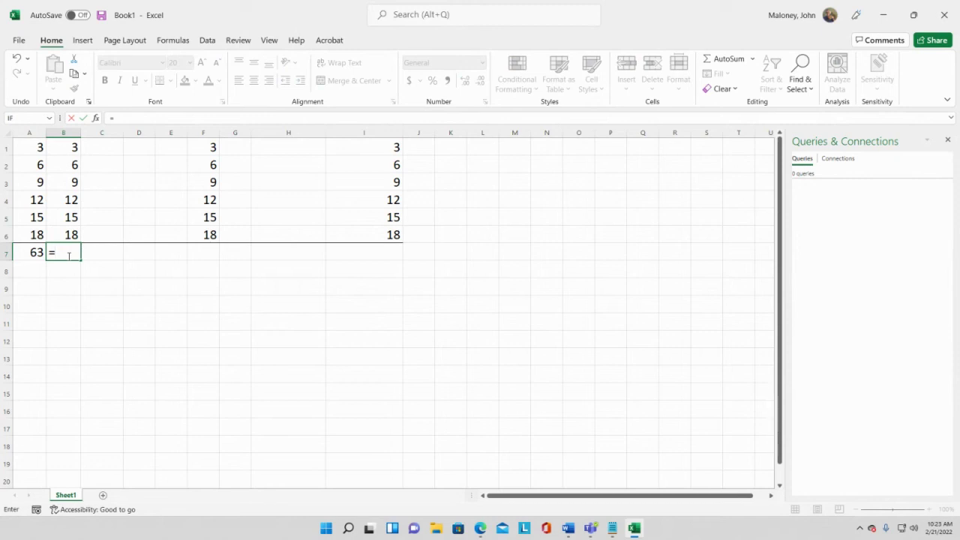
text(sum)
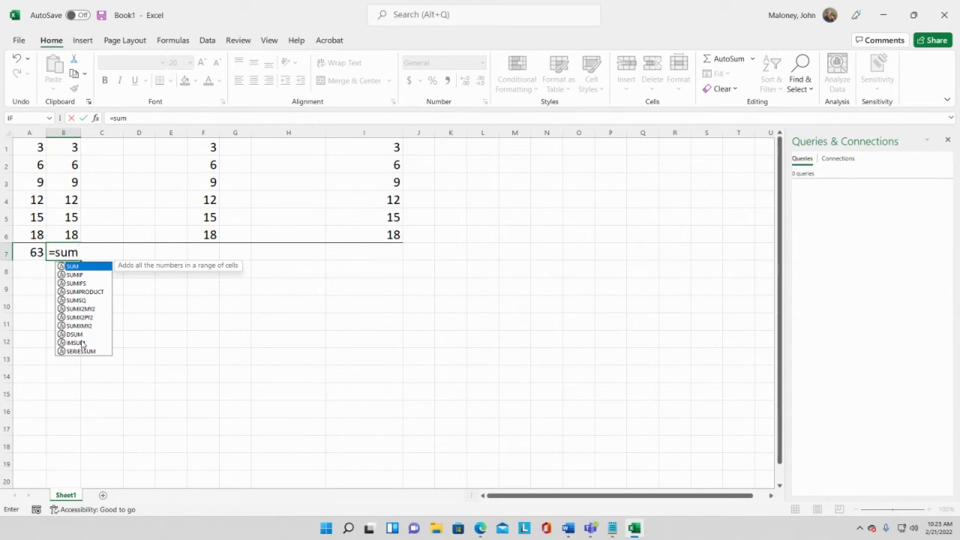
text(()
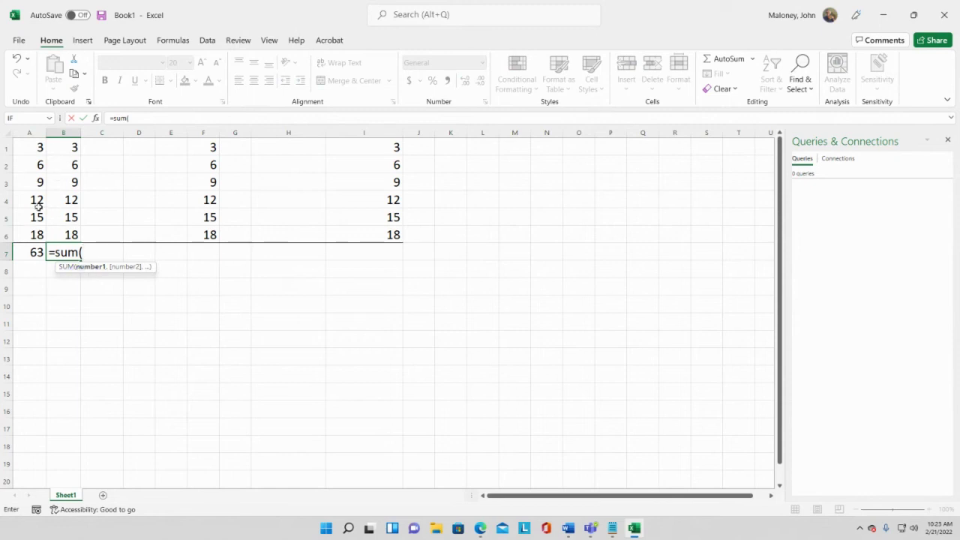
click(84, 252)
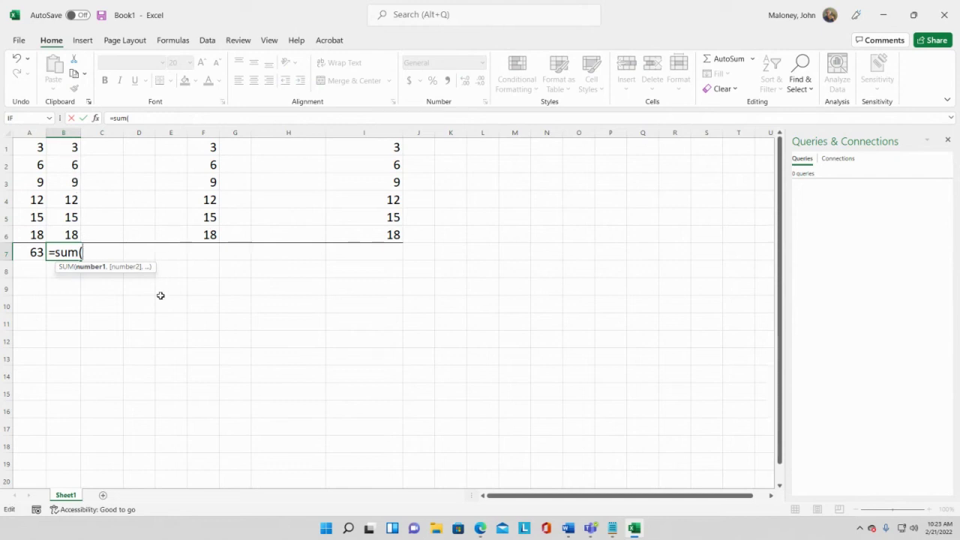
text(a1:)
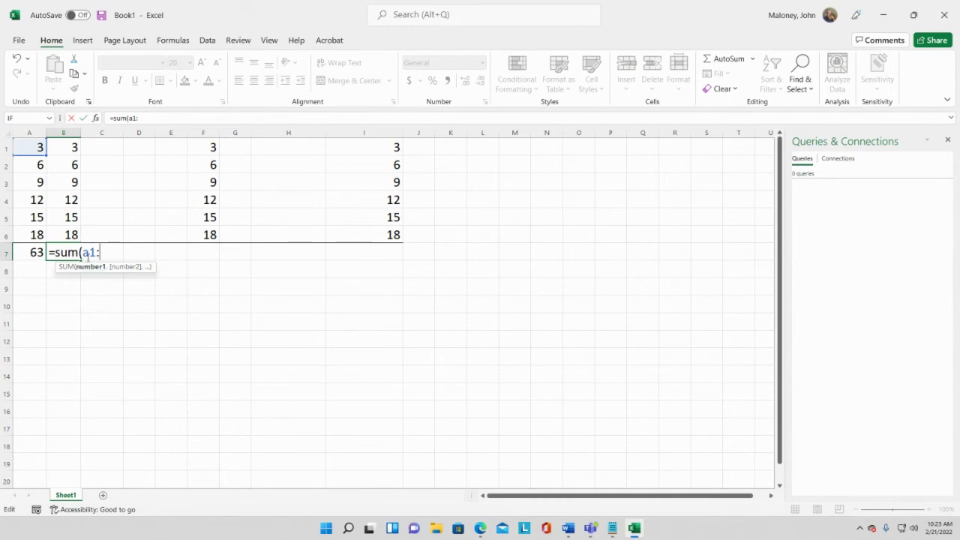
key(Left)
key(Left)
key(BackSpace)
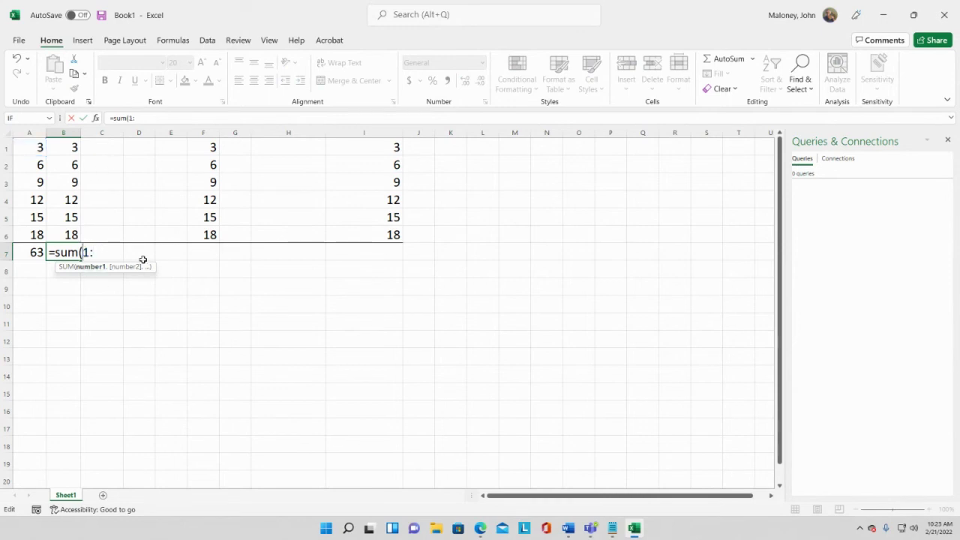
text(b)
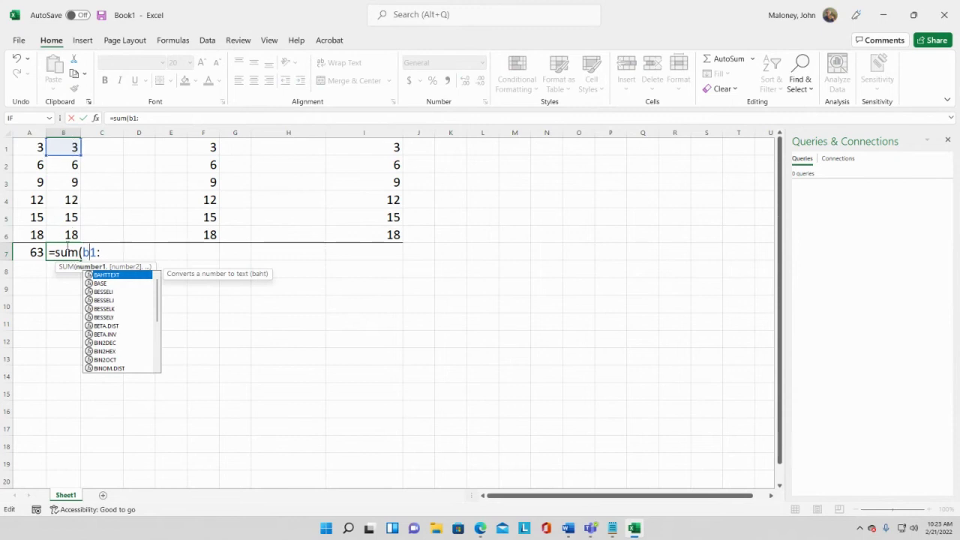
click(109, 254)
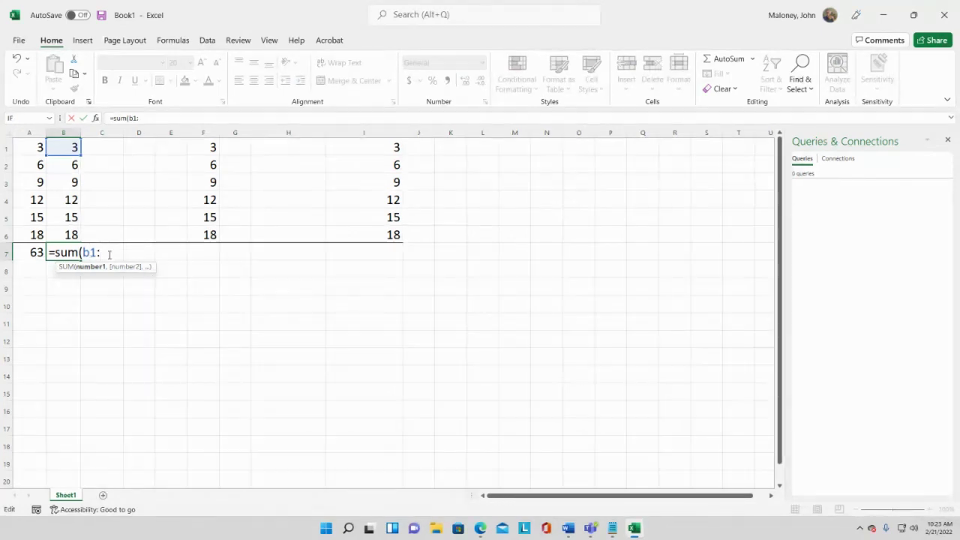
text(b6))
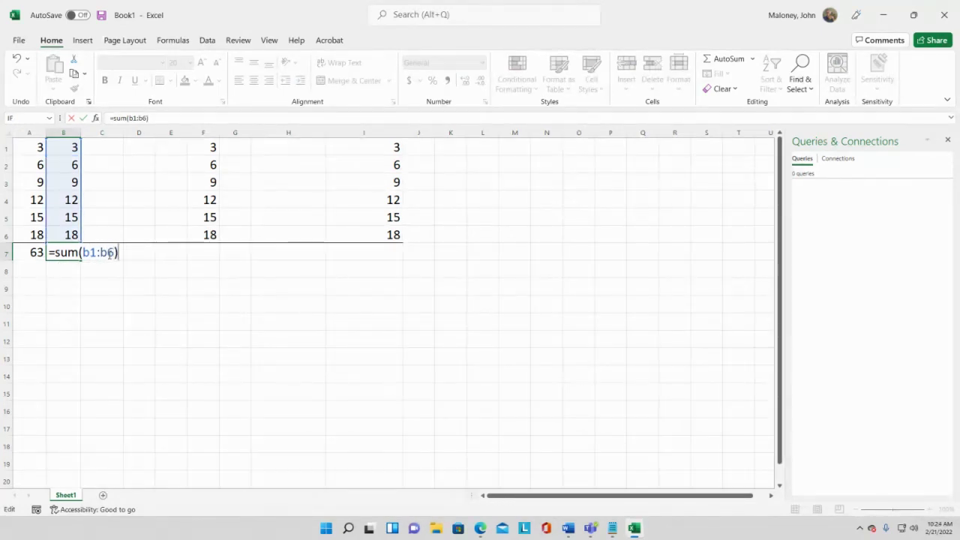
key(Return)
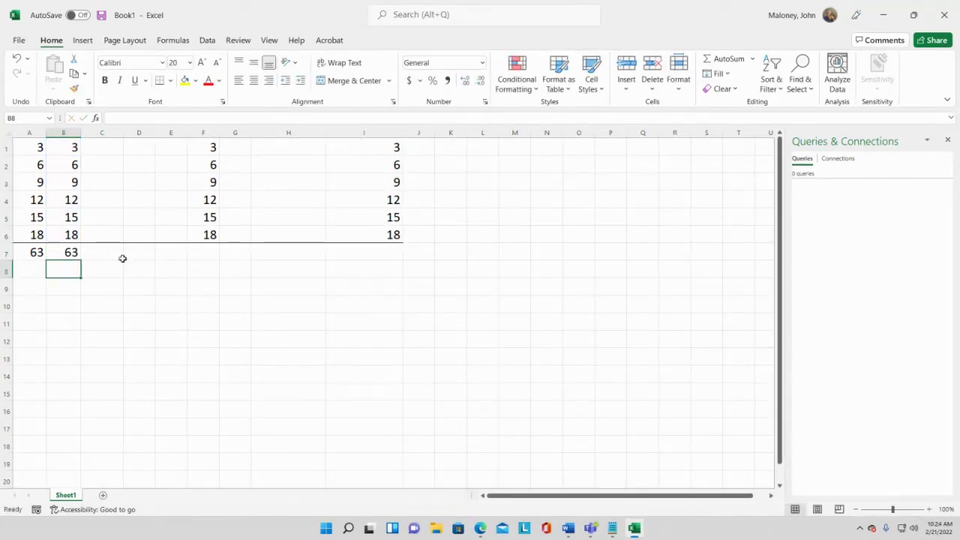
Step: Compare the A7 and B7 SUM formulas and check the sums of C1:C6 and A1:B1
click(75, 251)
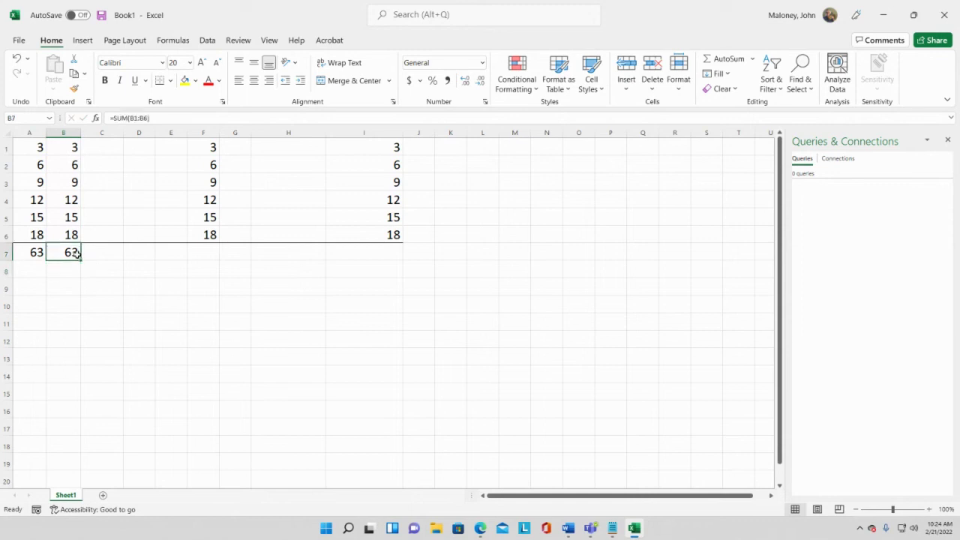
click(32, 252)
drag(110, 118, 191, 122)
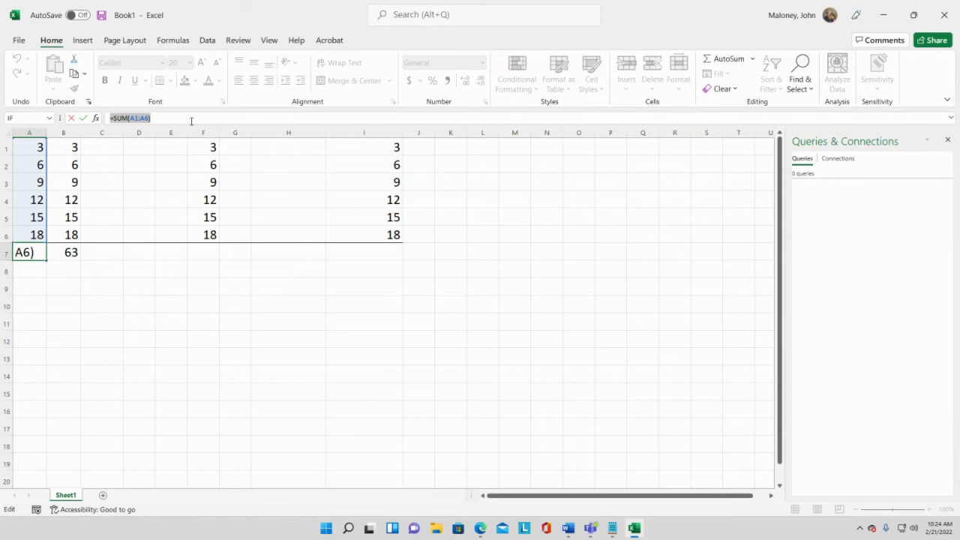
key(Escape)
click(70, 253)
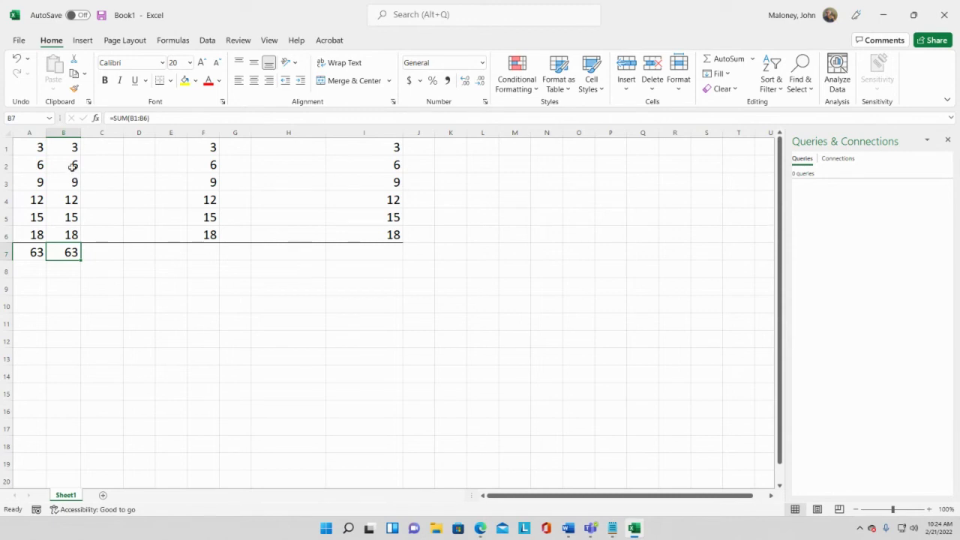
click(37, 252)
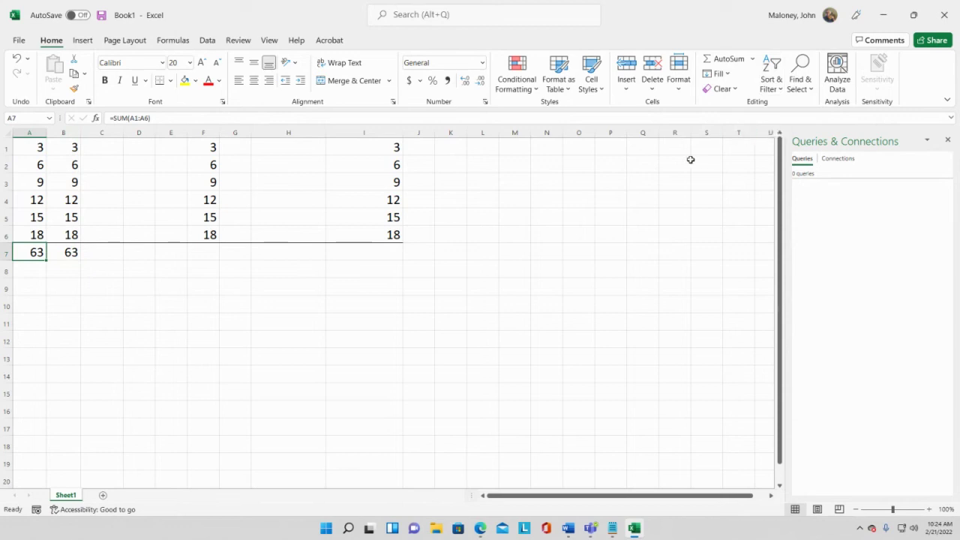
drag(107, 148, 111, 234)
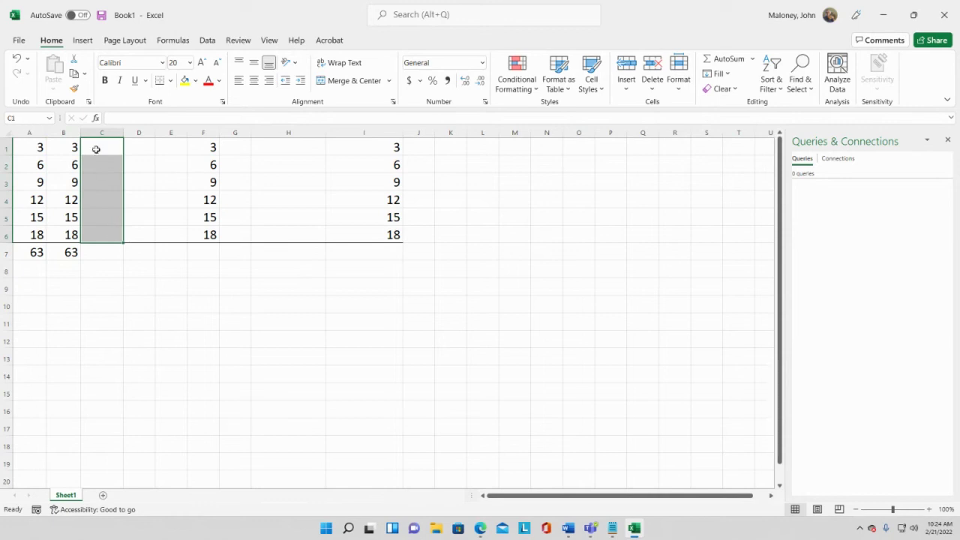
drag(37, 149, 64, 147)
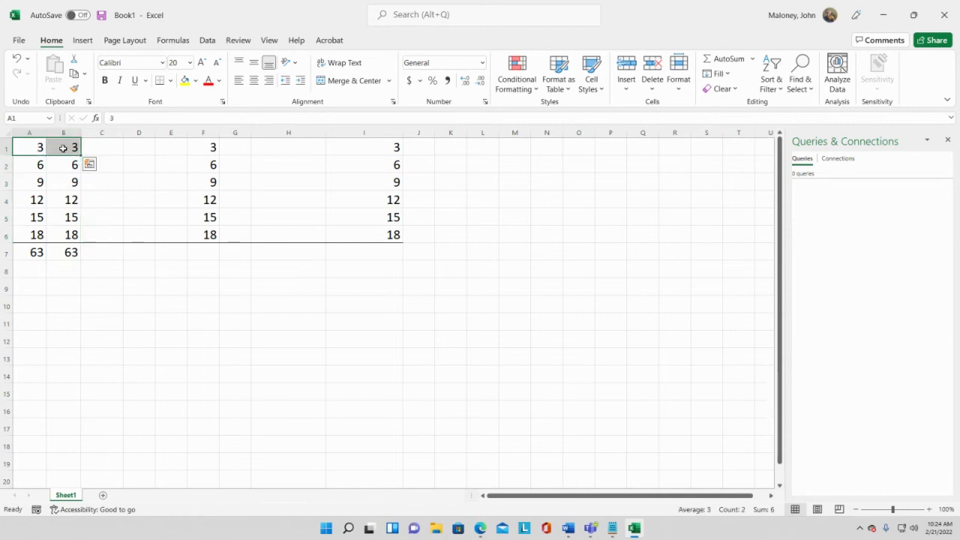
Step: Enter =SUM(A1:B1) in C1 by dragging across A1:B1, giving 6
click(103, 150)
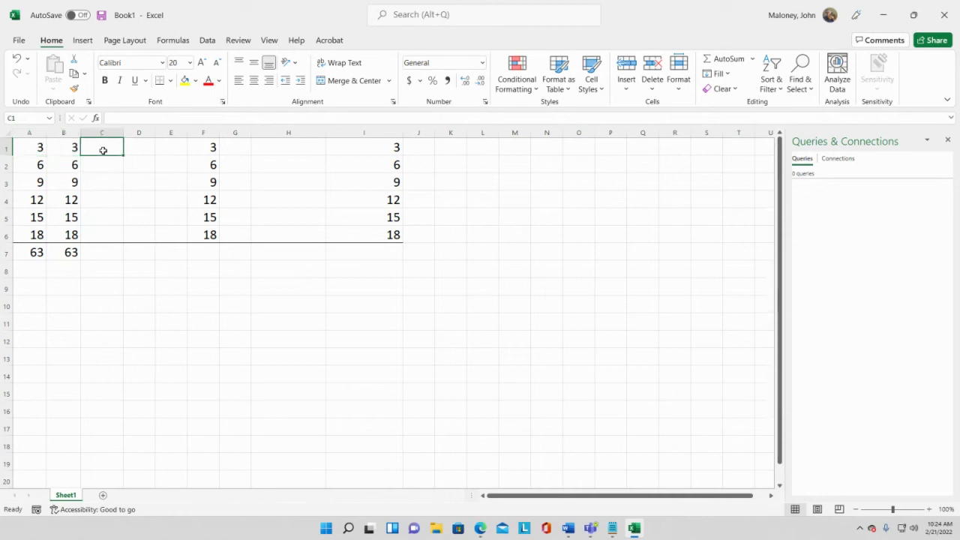
text(=sum()
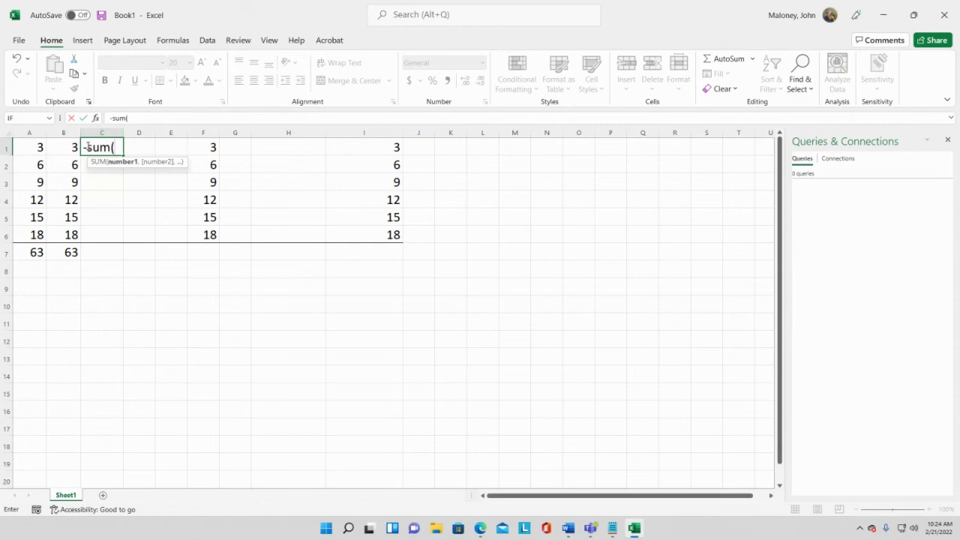
click(110, 116)
key(Right)
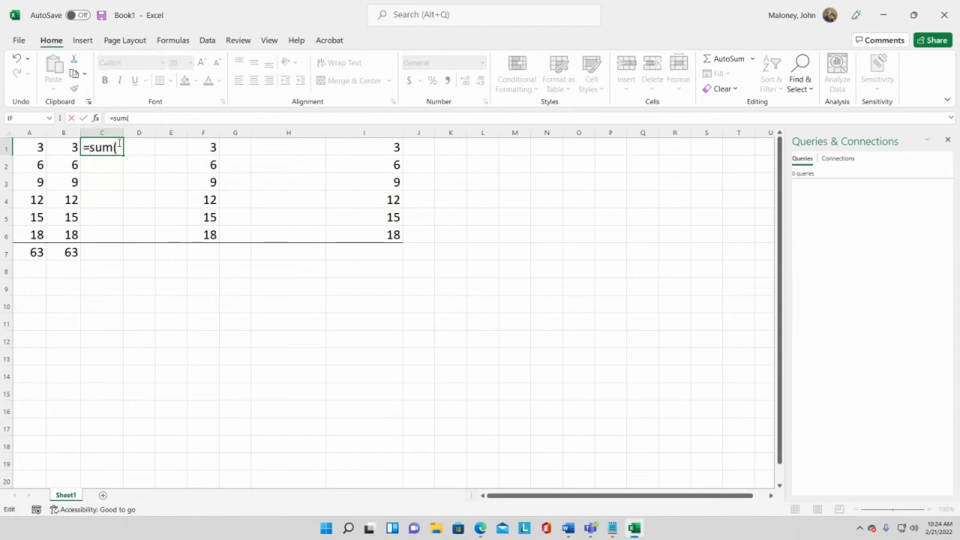
click(118, 148)
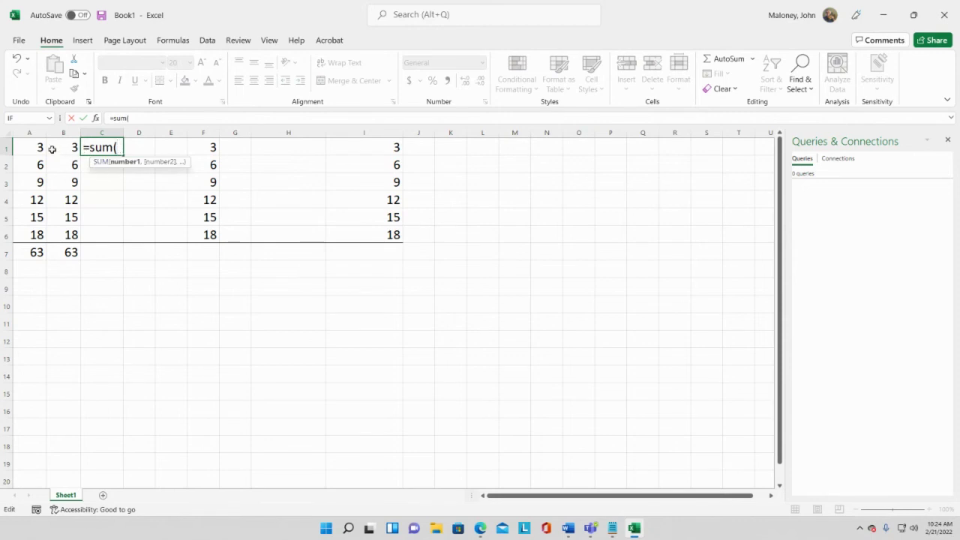
drag(38, 147, 63, 147)
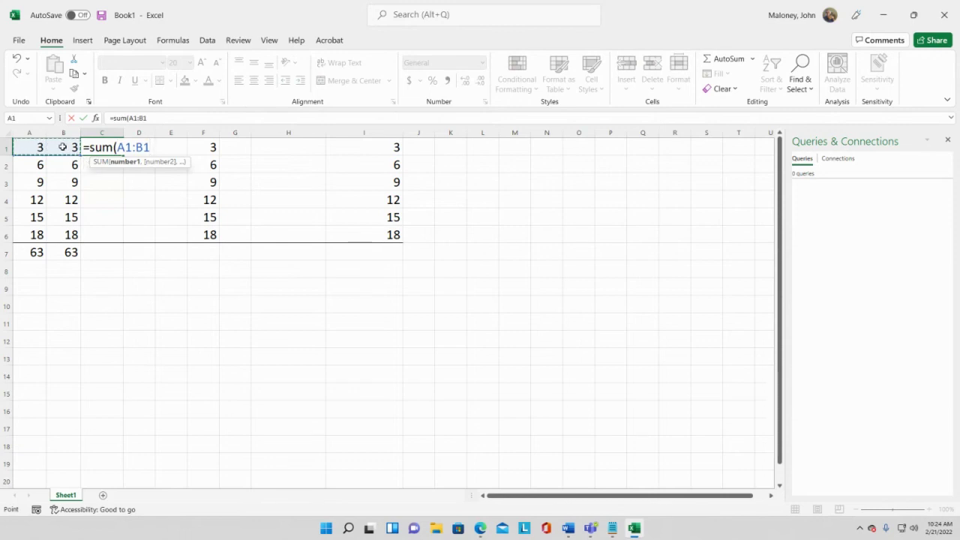
text())
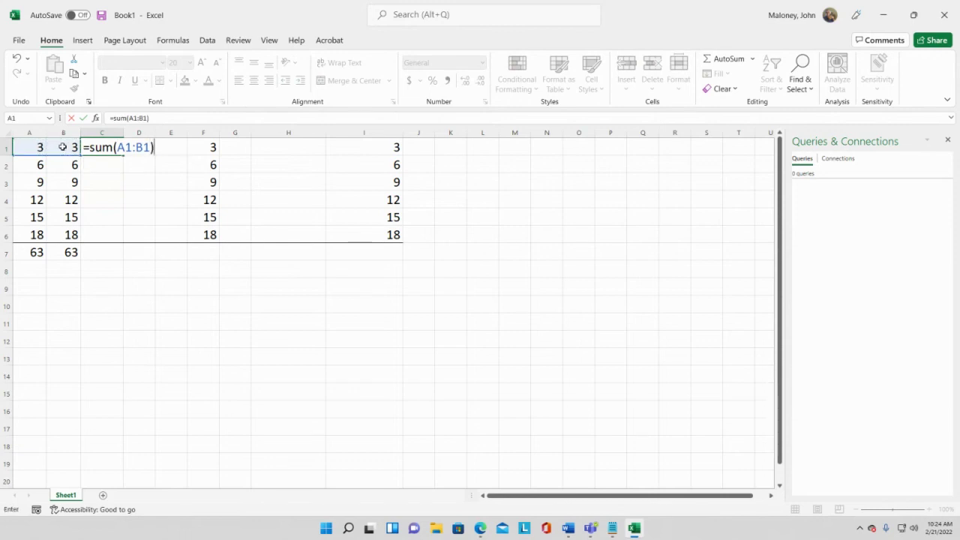
key(Return)
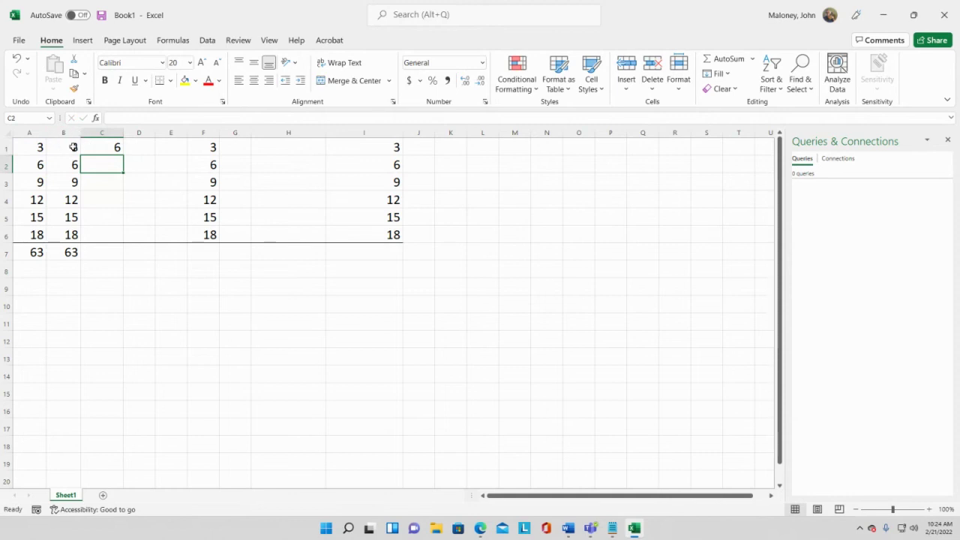
click(96, 148)
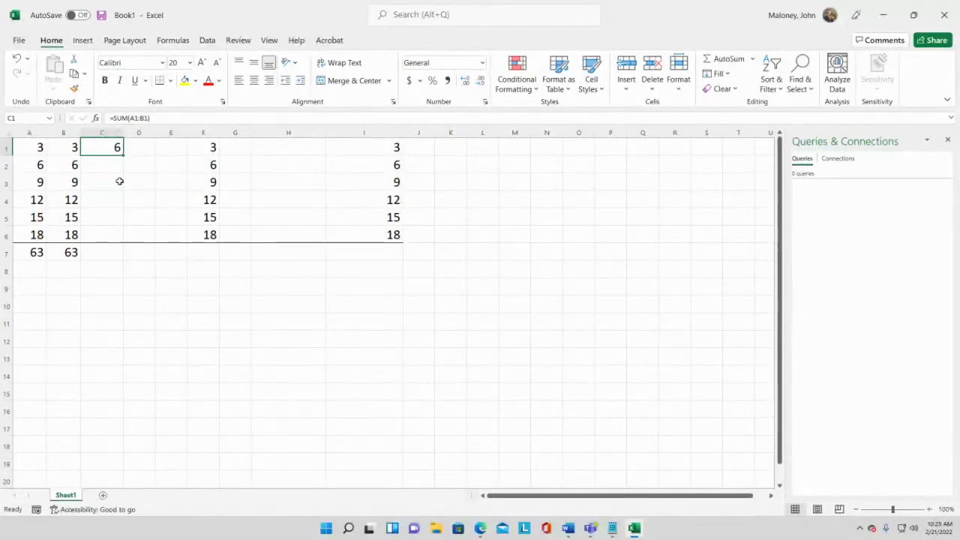
click(75, 250)
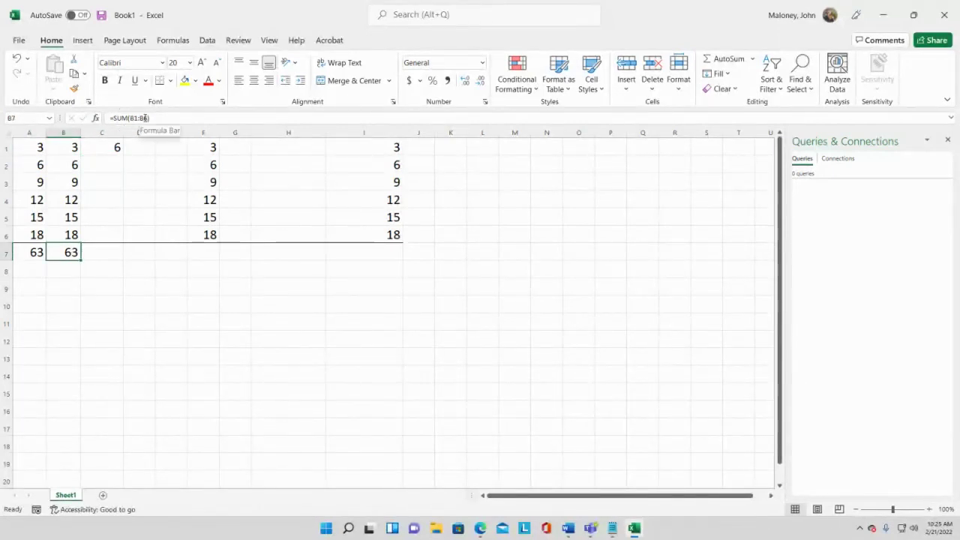
click(45, 253)
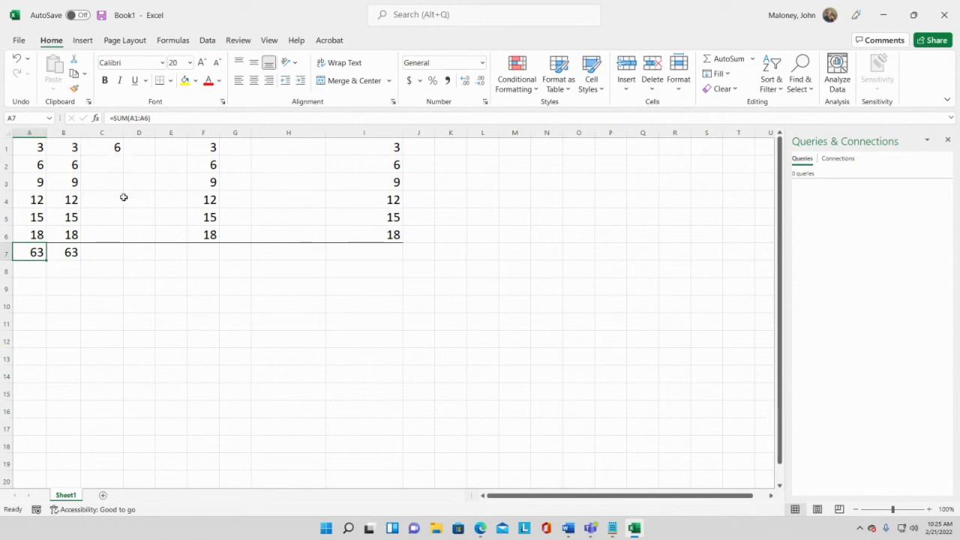
click(113, 147)
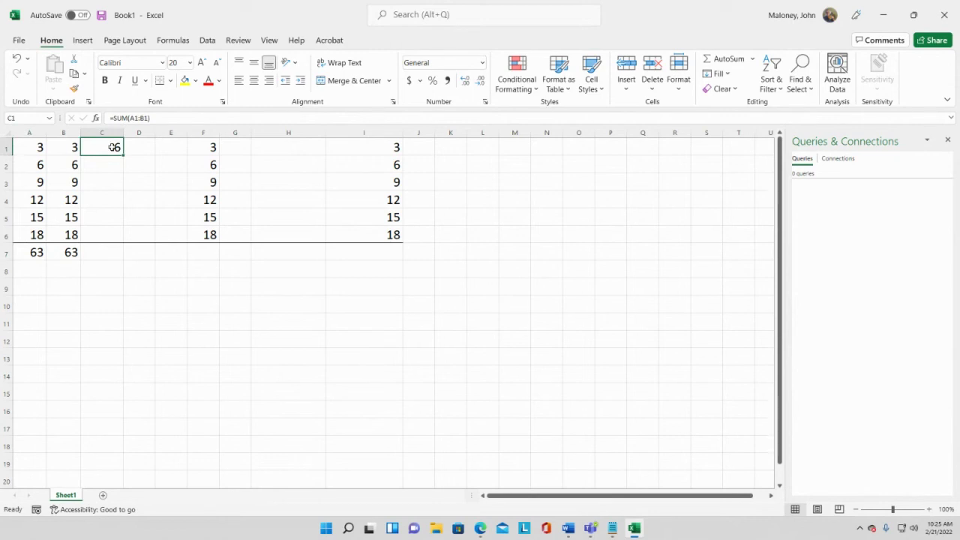
click(36, 253)
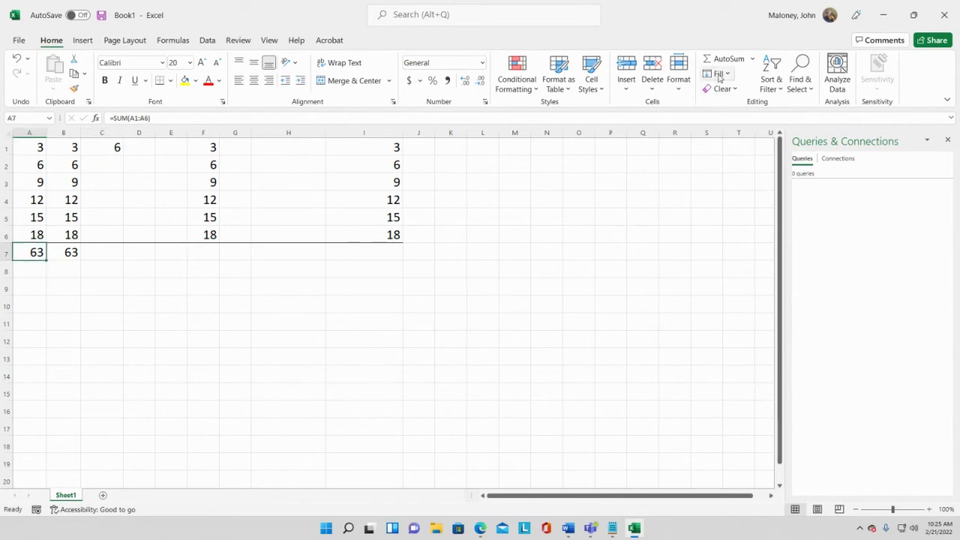
click(67, 253)
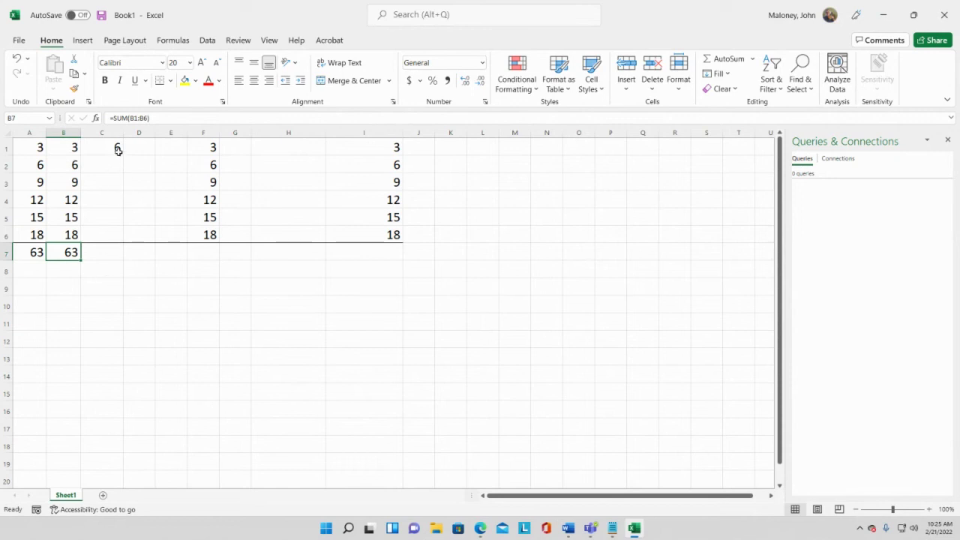
click(41, 252)
click(126, 148)
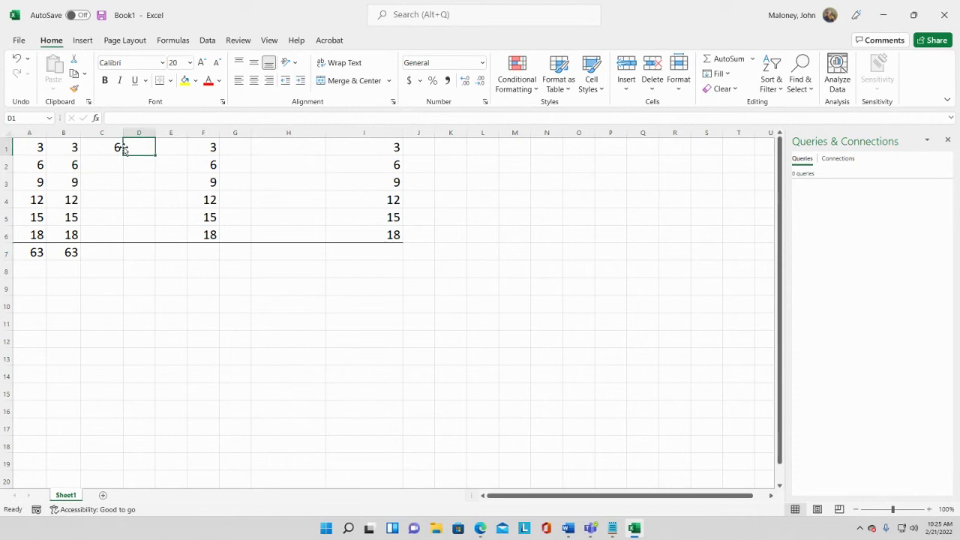
click(115, 147)
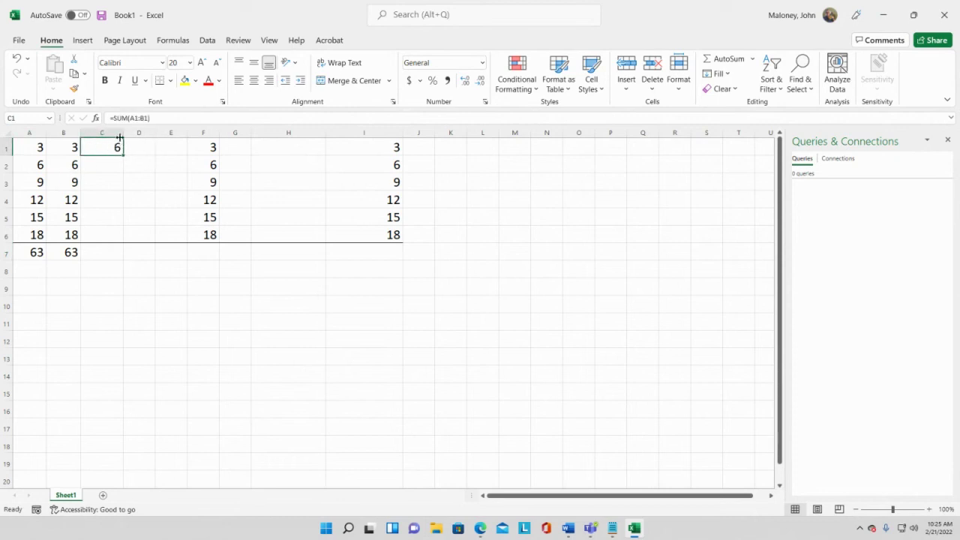
click(35, 145)
drag(35, 145, 71, 147)
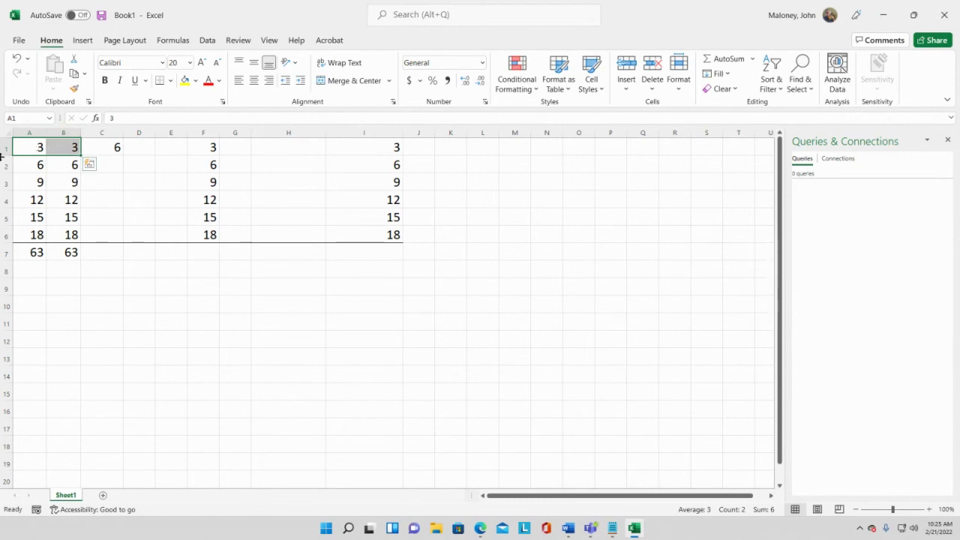
click(92, 146)
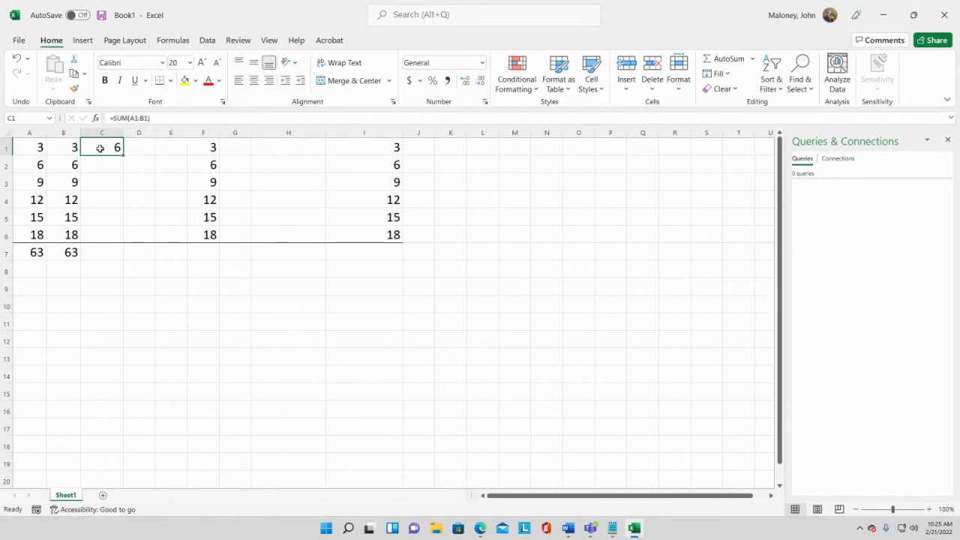
drag(39, 147, 60, 150)
click(50, 184)
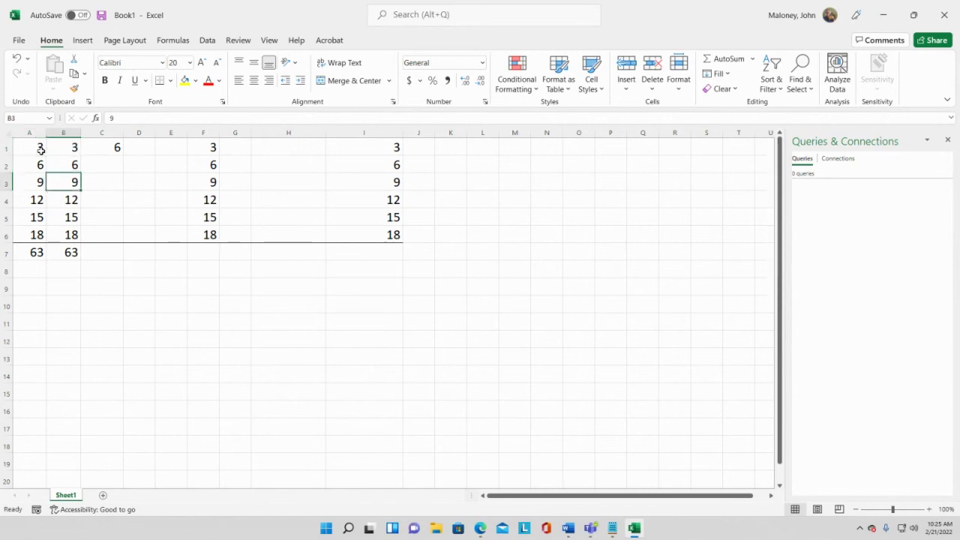
click(30, 251)
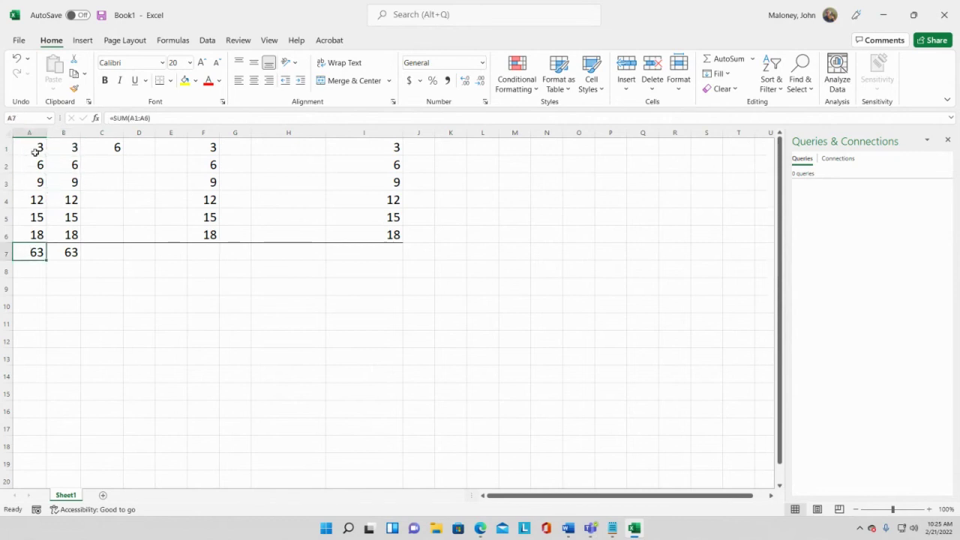
Step: Review the column A and B values and totals alongside the C1 row total
drag(34, 150, 42, 235)
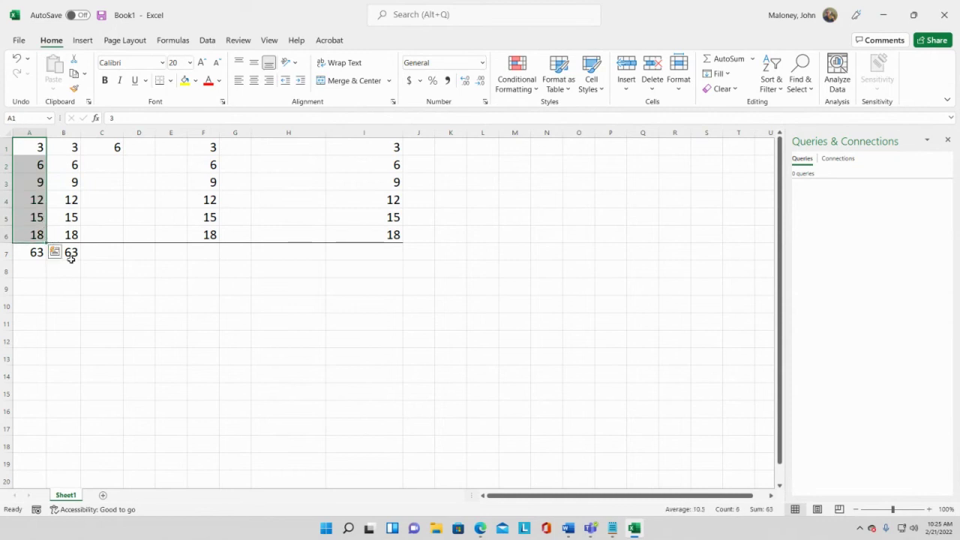
click(69, 253)
drag(70, 150, 68, 225)
click(122, 197)
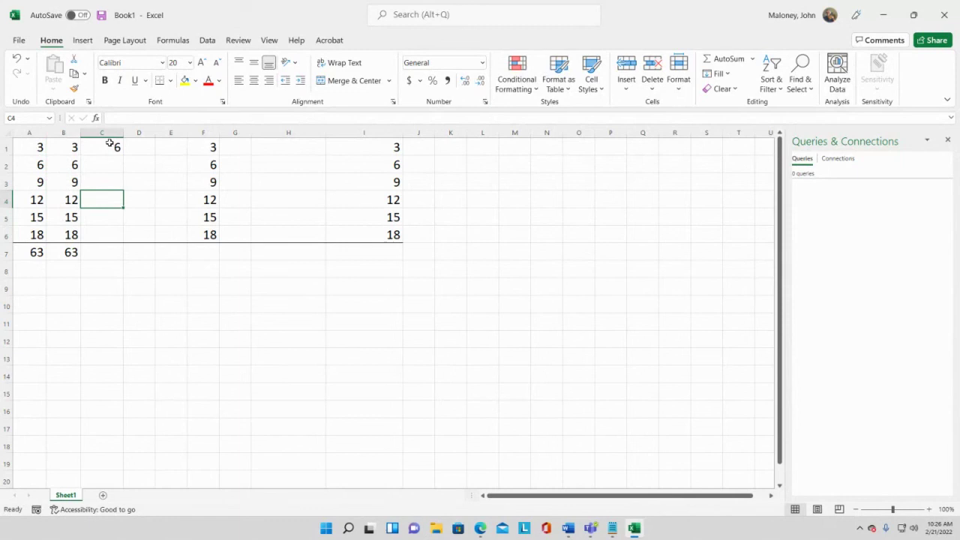
click(110, 146)
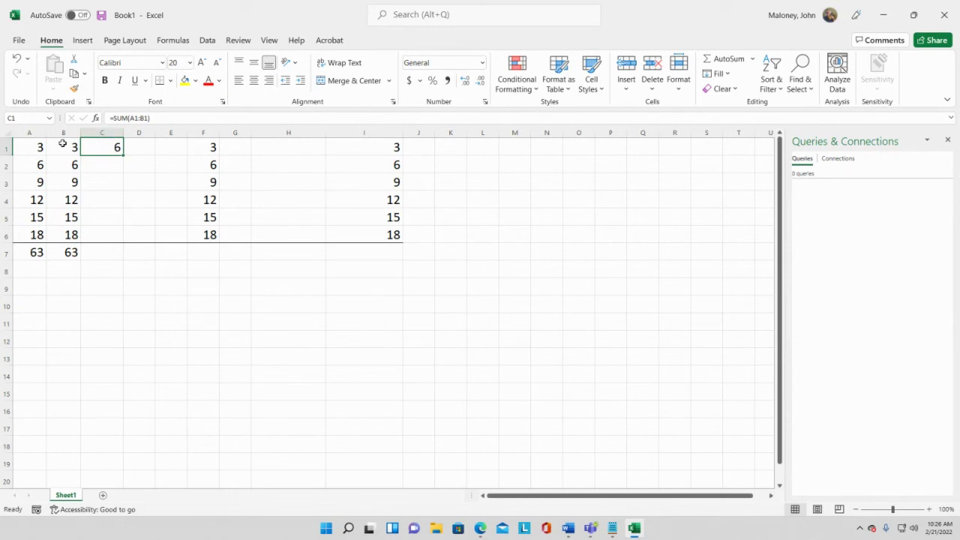
click(3, 148)
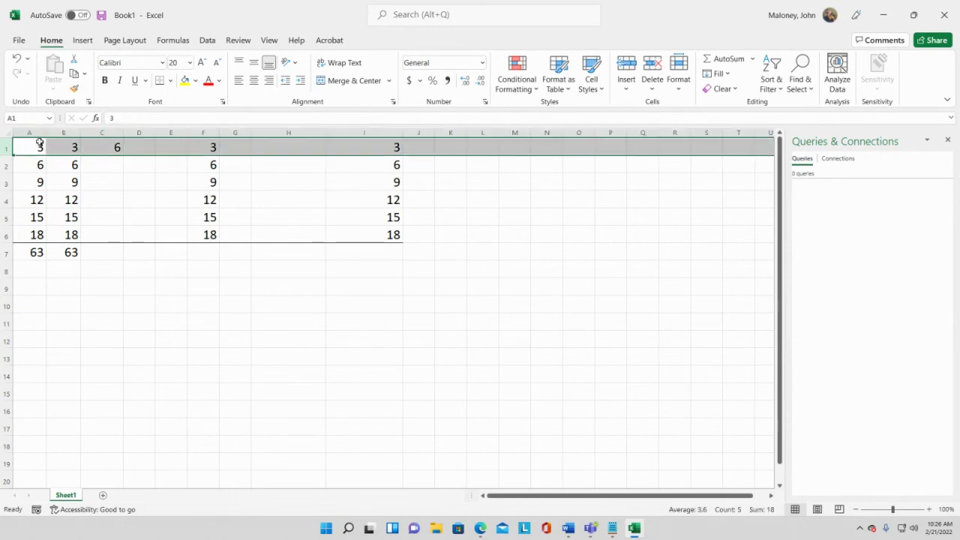
click(100, 146)
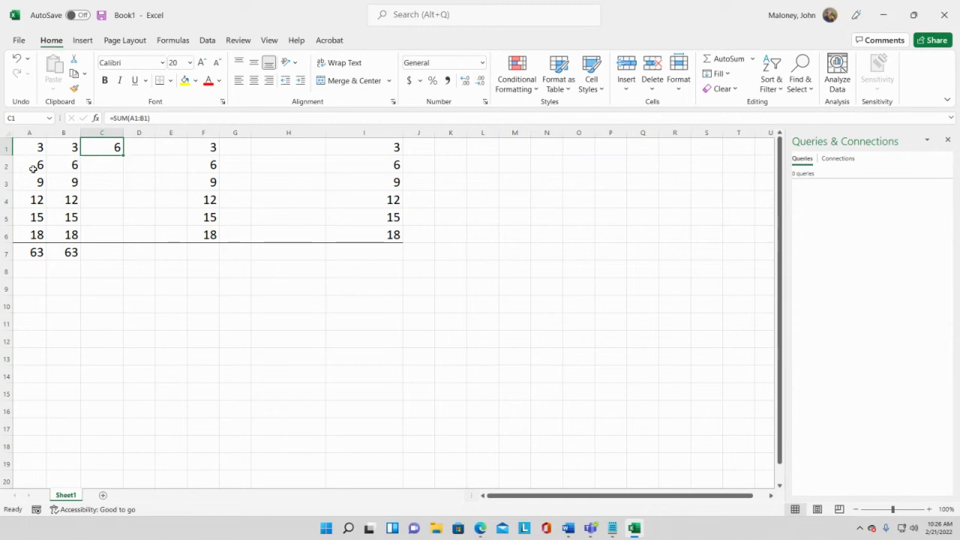
Step: Check the A+B sums for rows 2 to 7, then select C1 holding =SUM(A1:B1)
drag(36, 167, 68, 165)
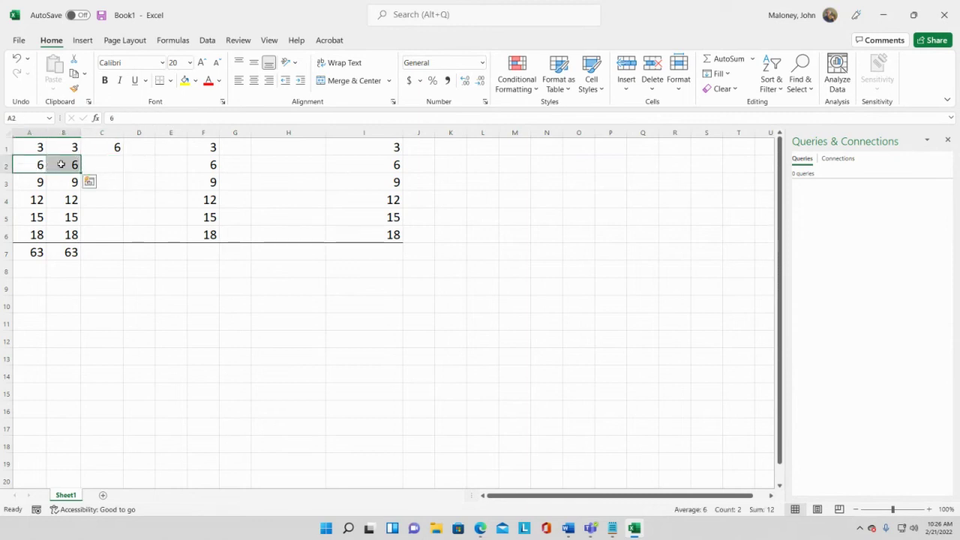
click(101, 164)
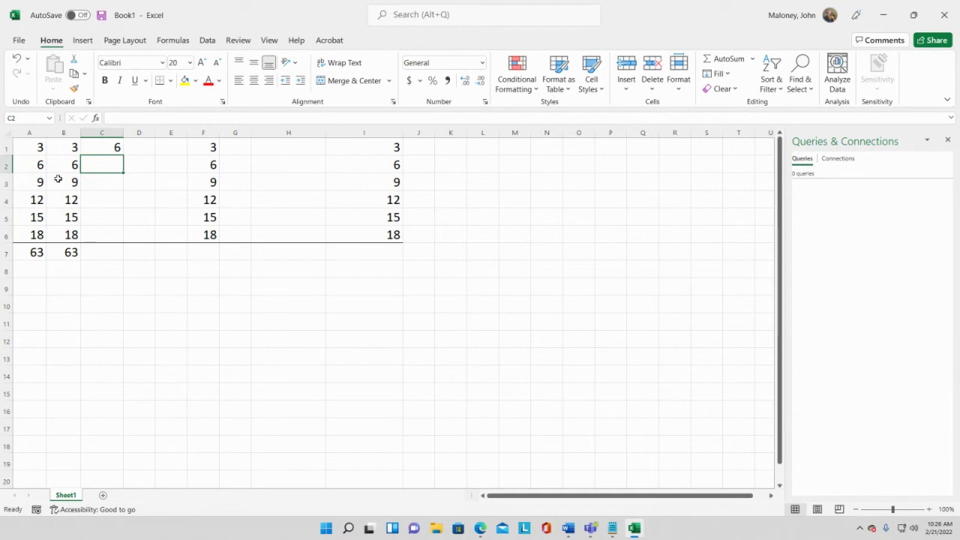
drag(31, 183, 68, 237)
click(101, 182)
click(104, 194)
click(110, 215)
click(46, 238)
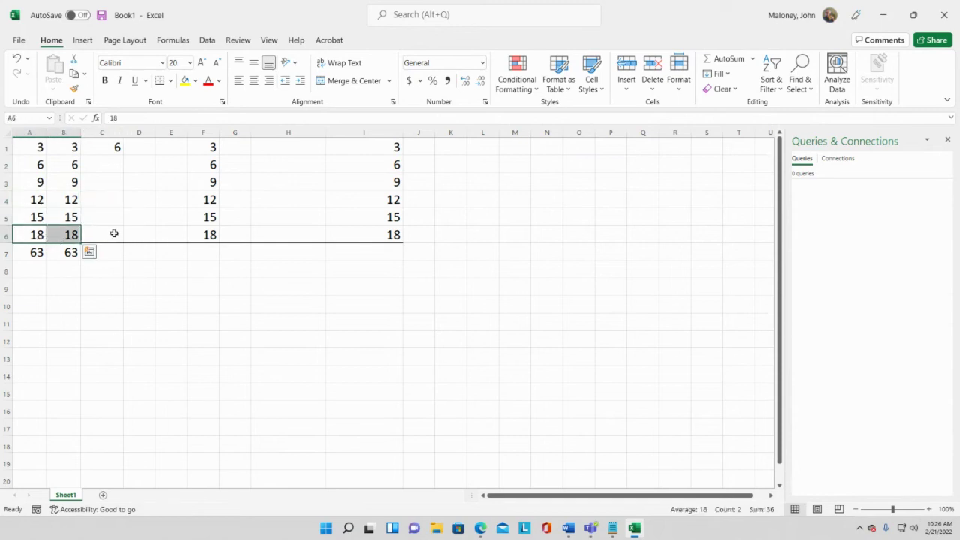
click(109, 233)
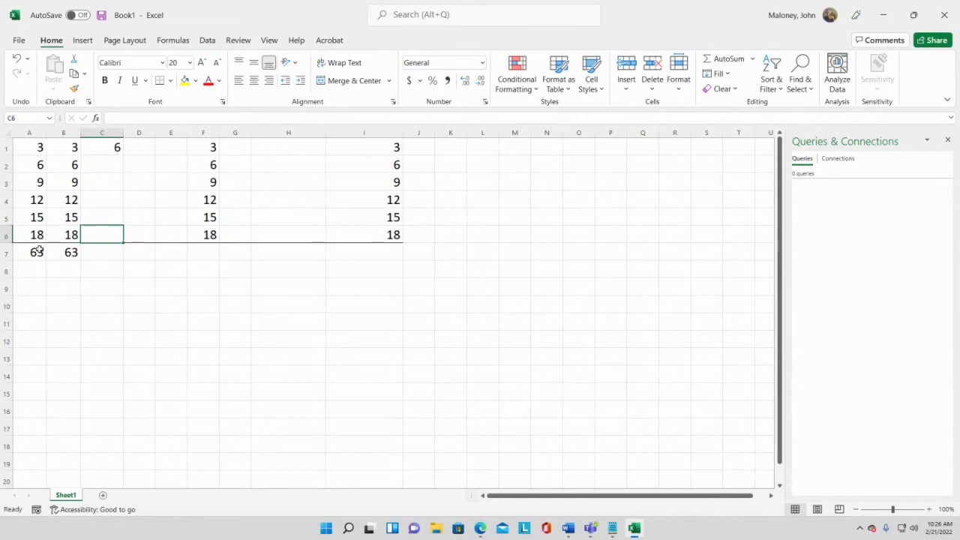
drag(37, 252, 47, 253)
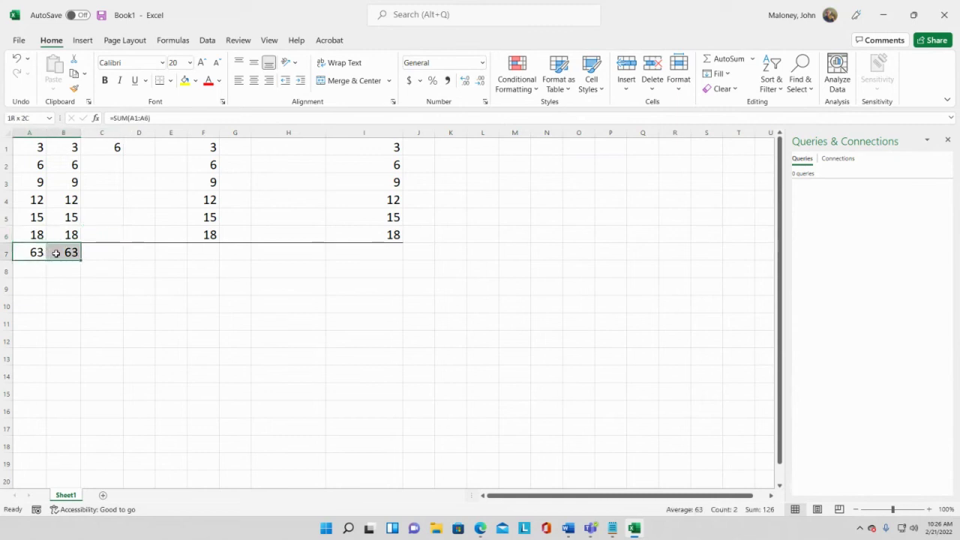
click(112, 249)
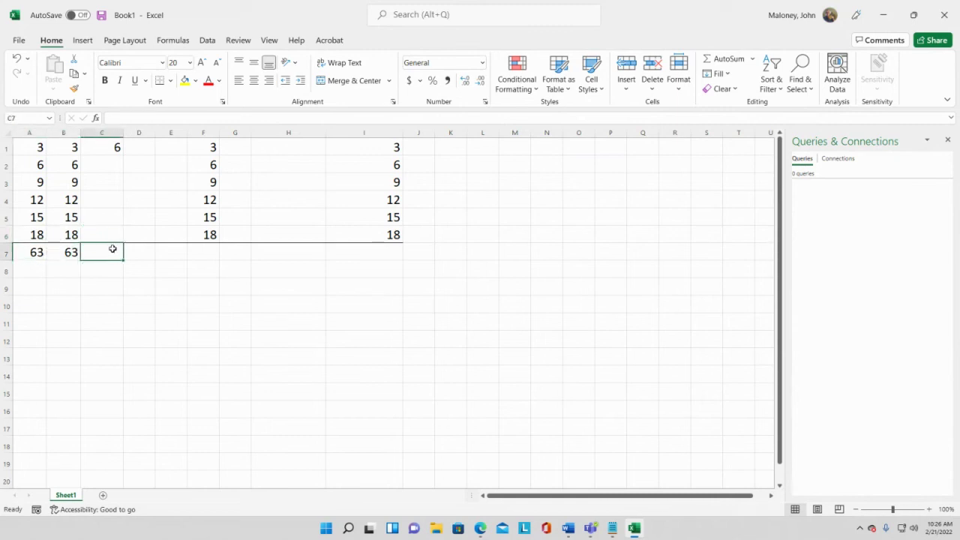
click(110, 147)
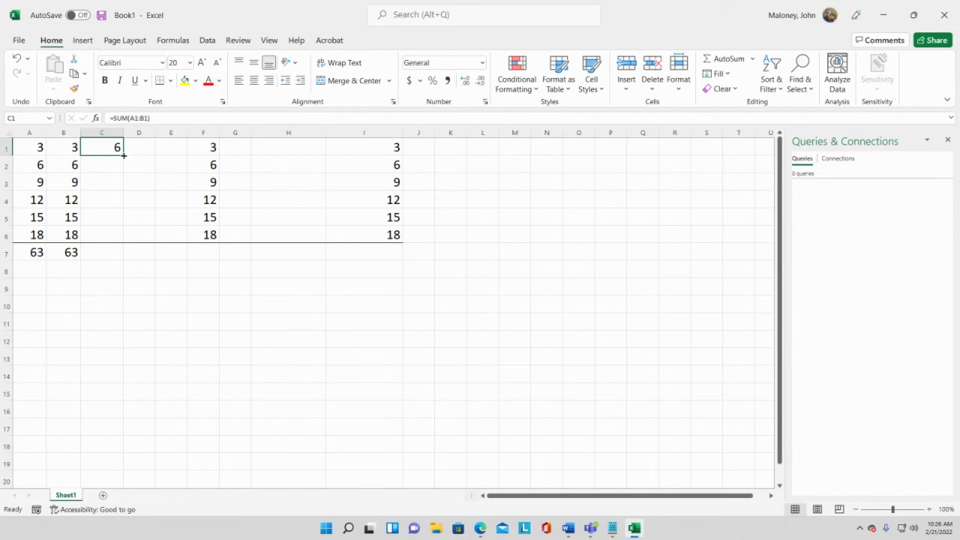
Step: Fill C1's row-sum formula down to C7 (12 to 36, then 126) and verify C2
drag(123, 155, 121, 256)
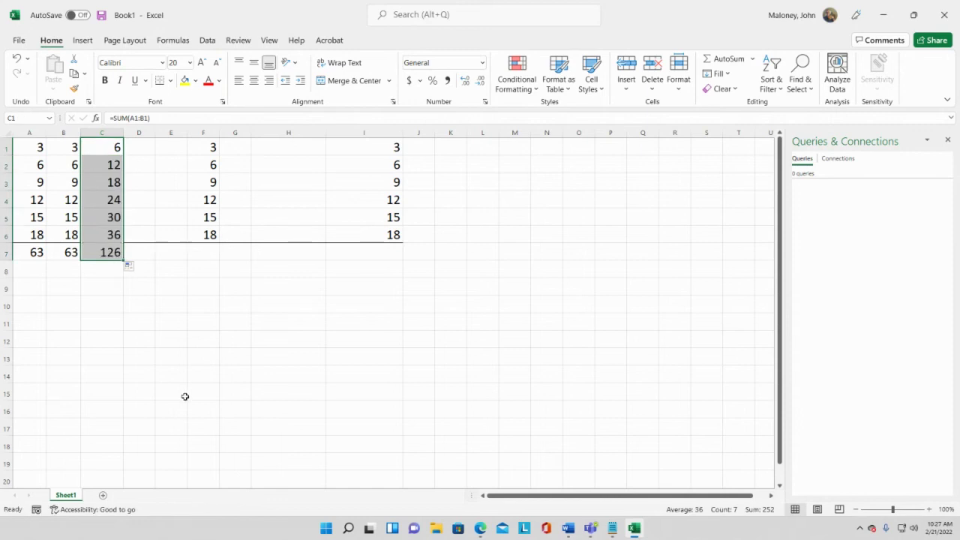
click(119, 144)
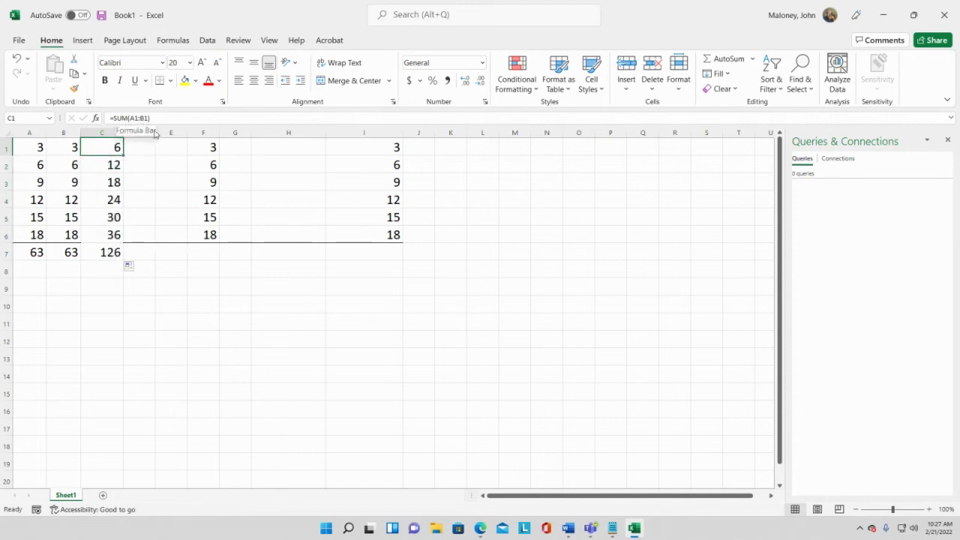
key(Down)
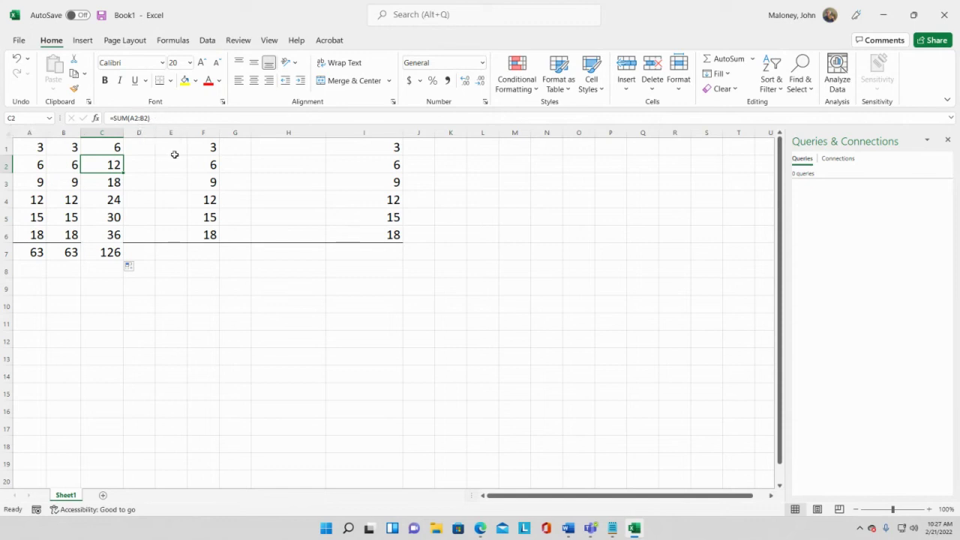
key(Up)
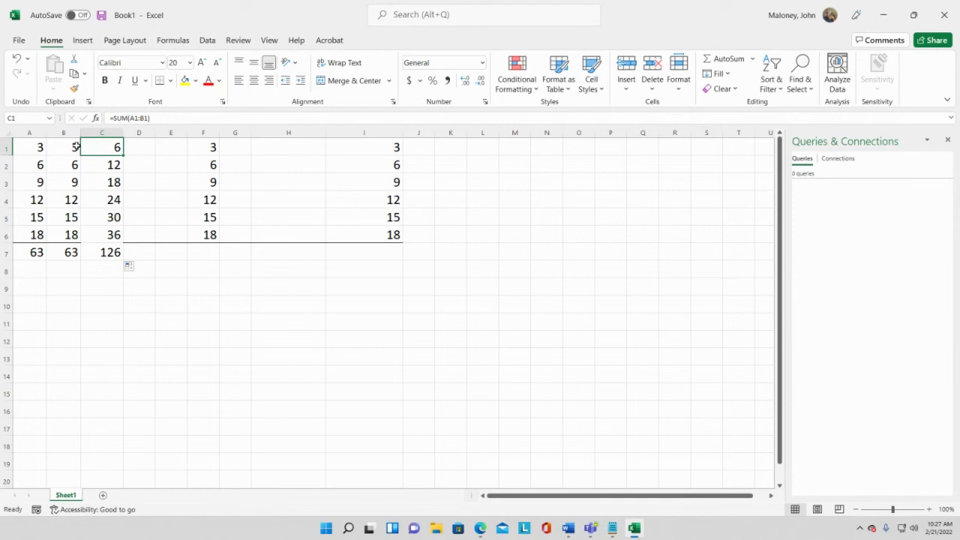
click(45, 147)
drag(45, 147, 60, 148)
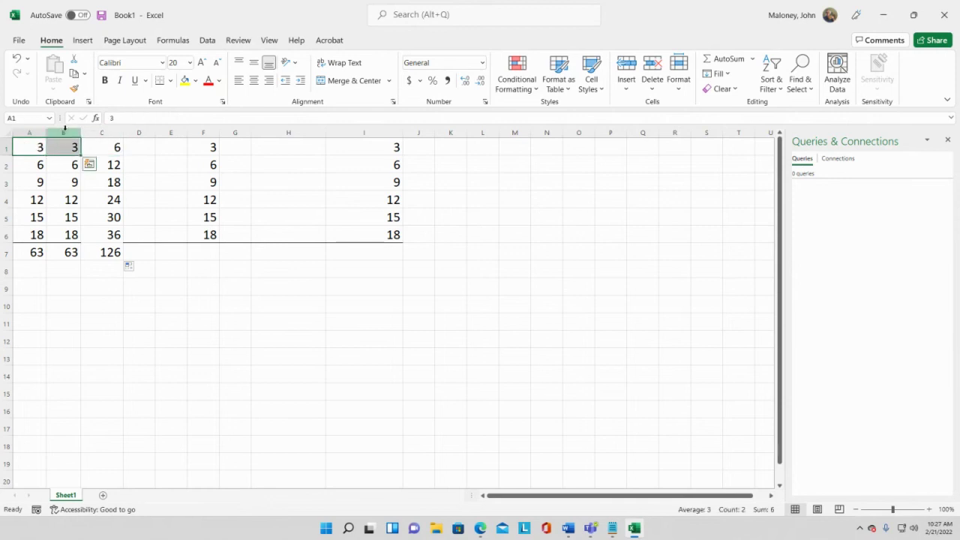
click(114, 145)
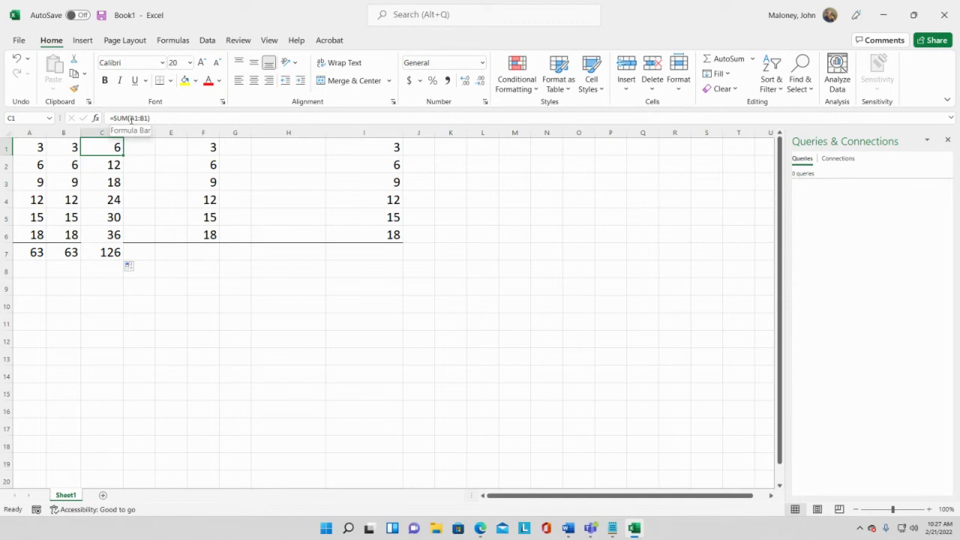
click(114, 166)
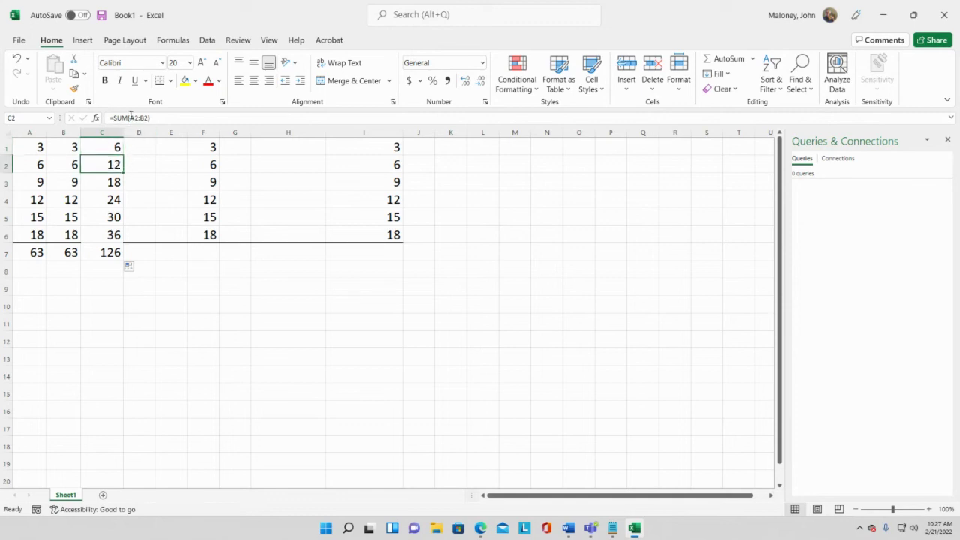
click(105, 181)
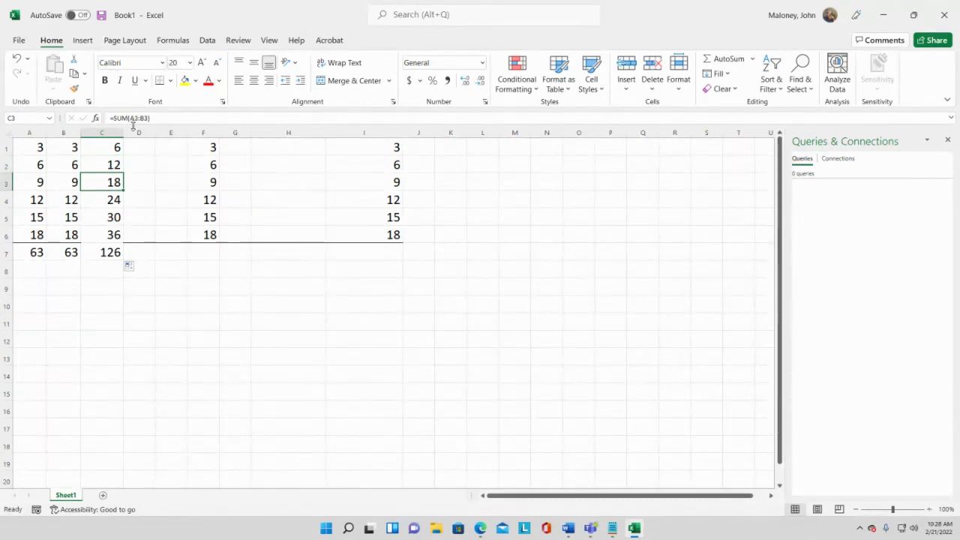
click(41, 181)
drag(42, 181, 63, 198)
click(43, 199)
click(105, 197)
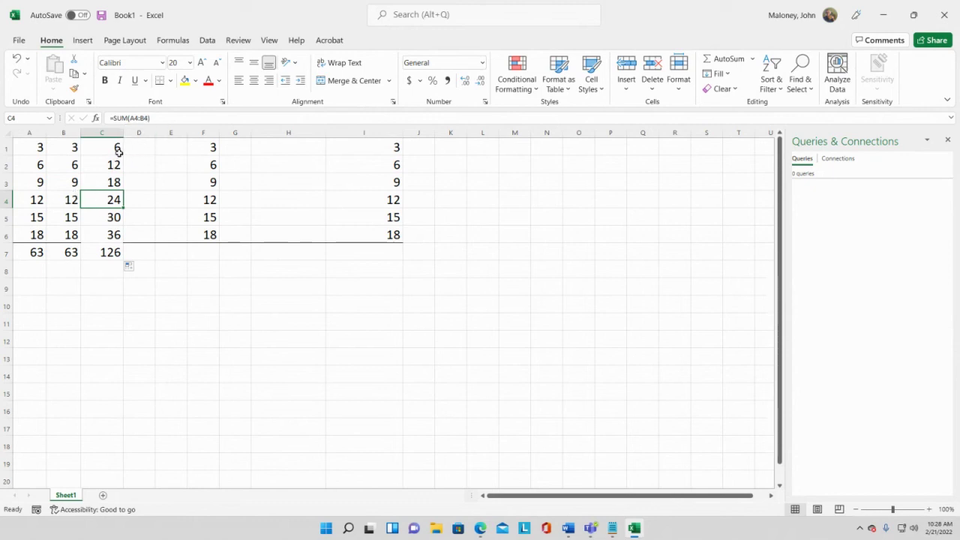
key(Up)
key(Up)
key(Up)
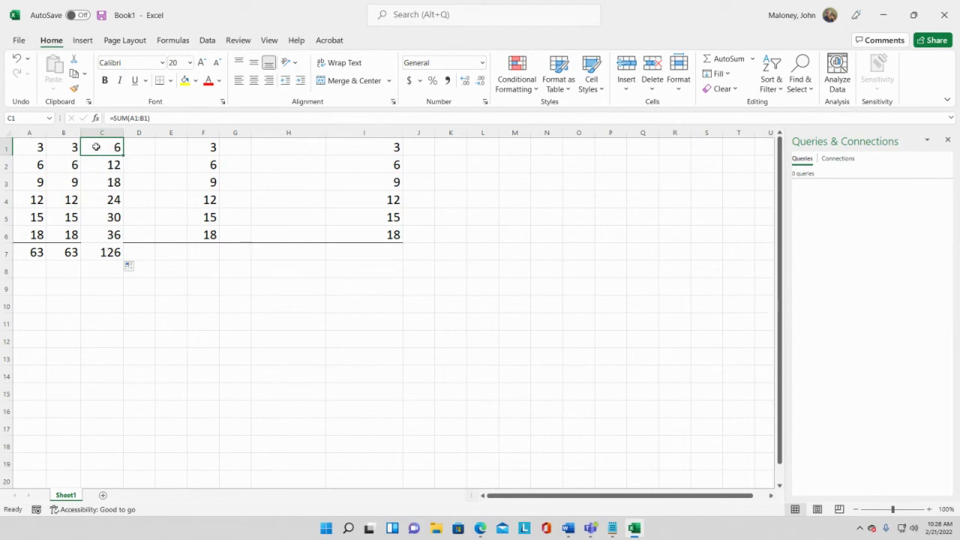
drag(96, 147, 109, 253)
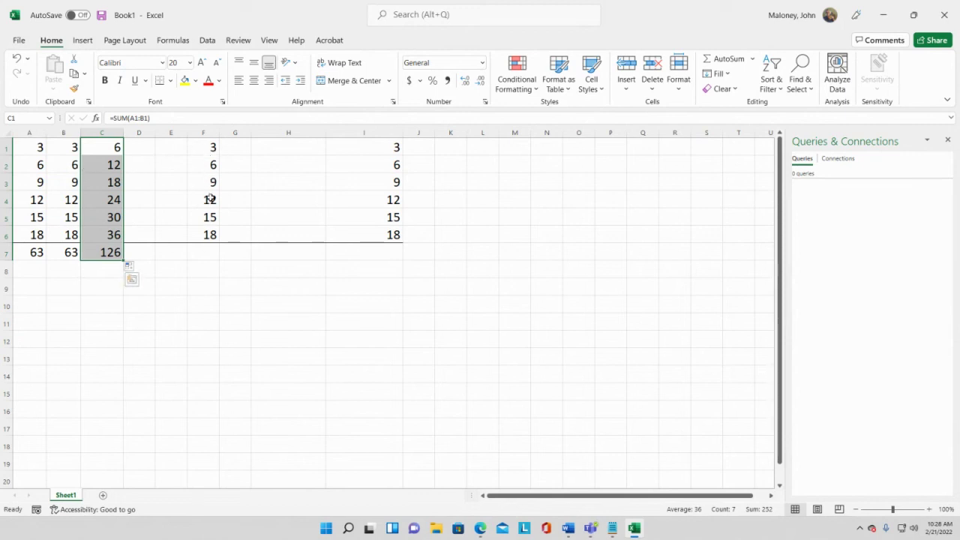
click(130, 149)
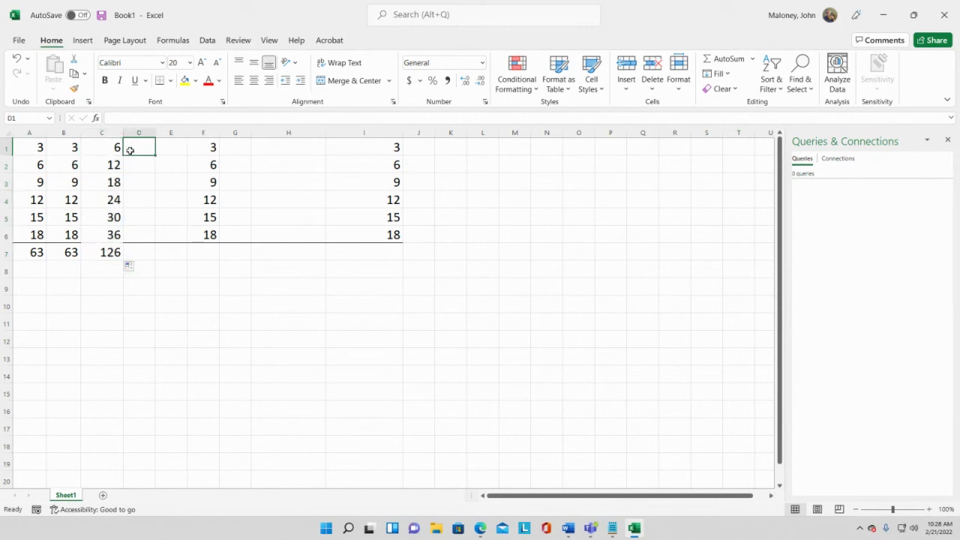
click(112, 148)
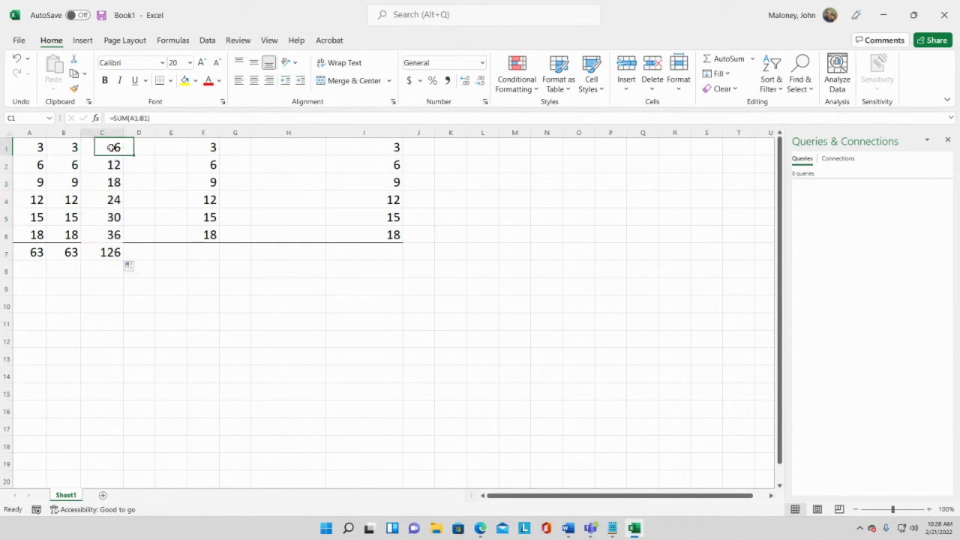
click(185, 147)
click(205, 149)
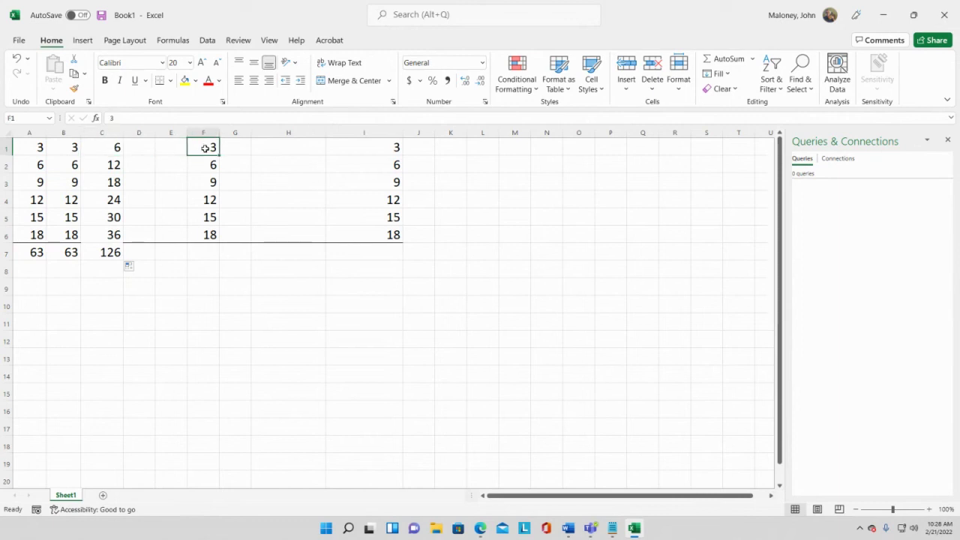
click(143, 148)
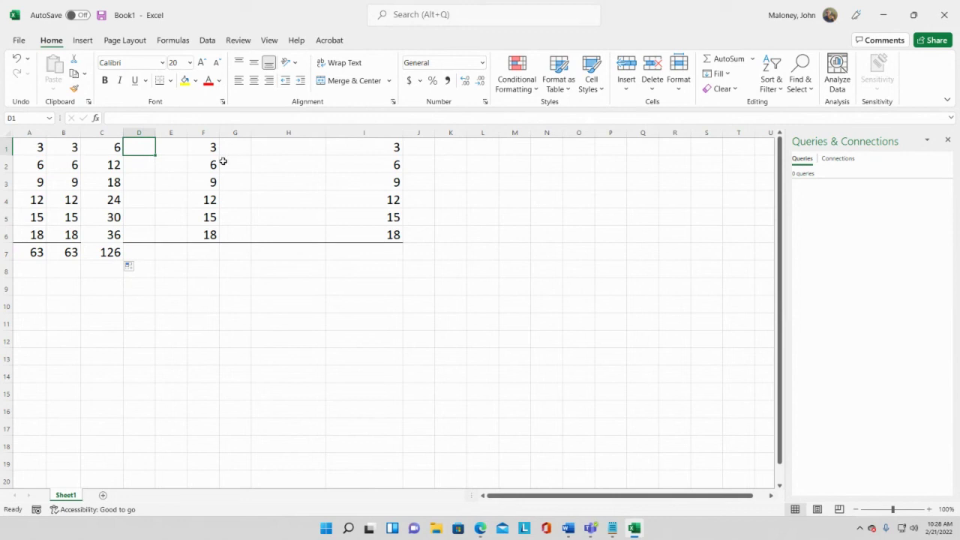
drag(117, 148, 123, 255)
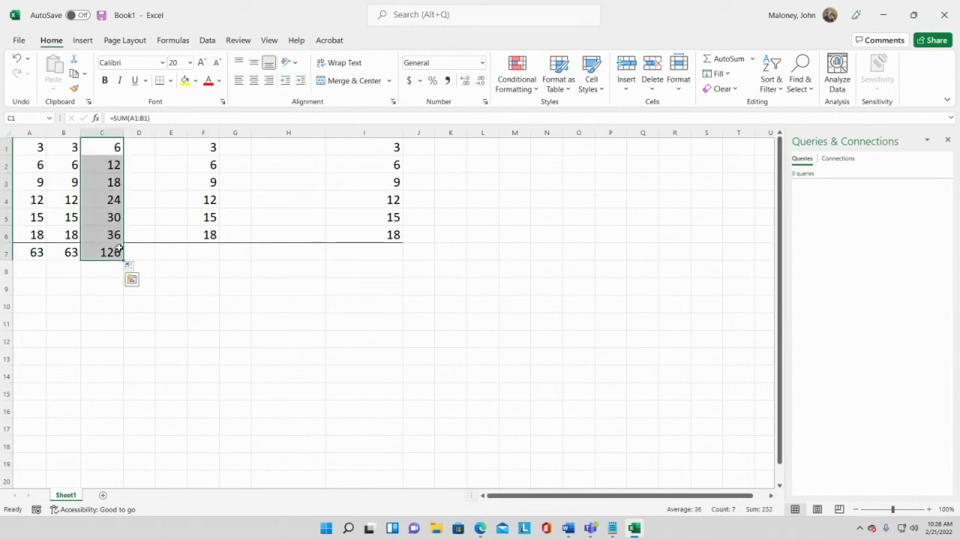
drag(71, 152, 73, 272)
click(133, 146)
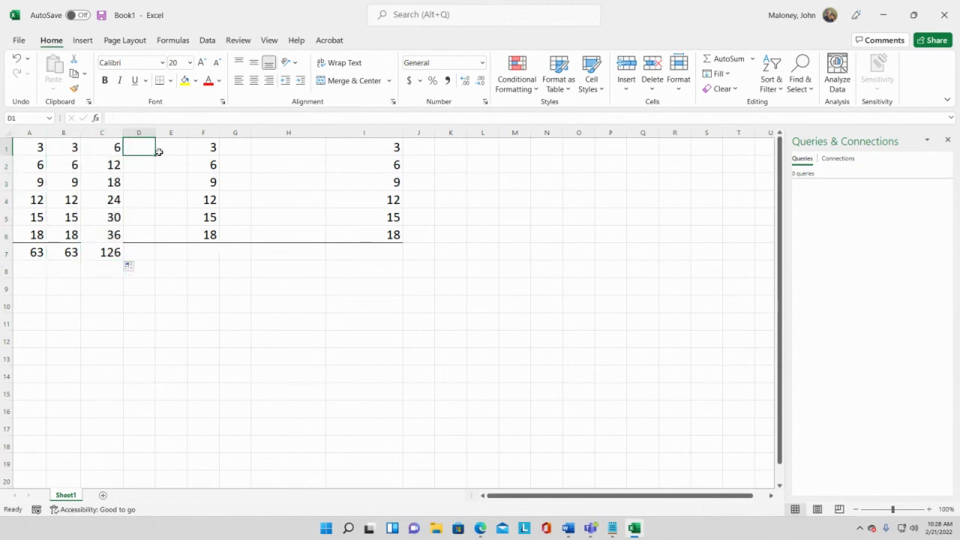
Step: Enter =SUM(C1-B1) in D1 by clicking C1 and B1, giving 3
text(=sum()
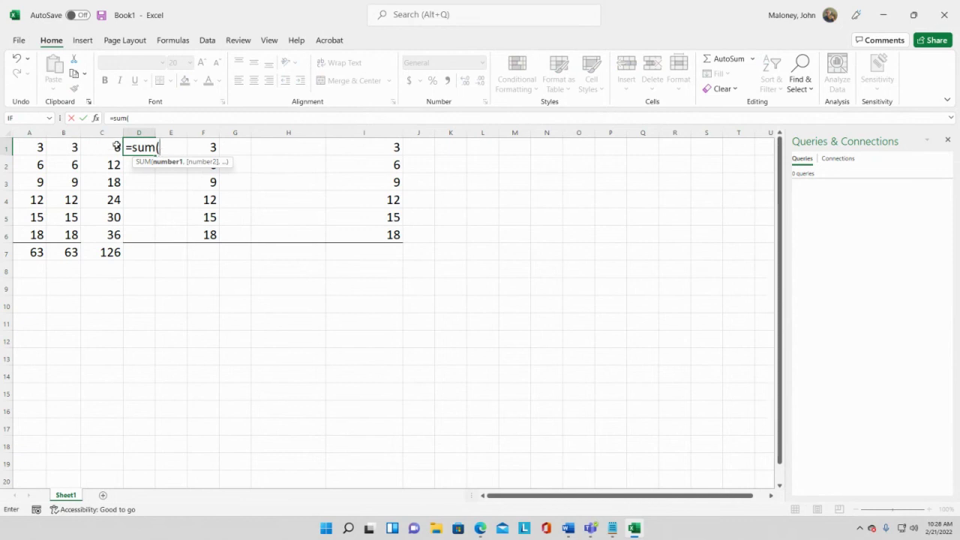
click(116, 146)
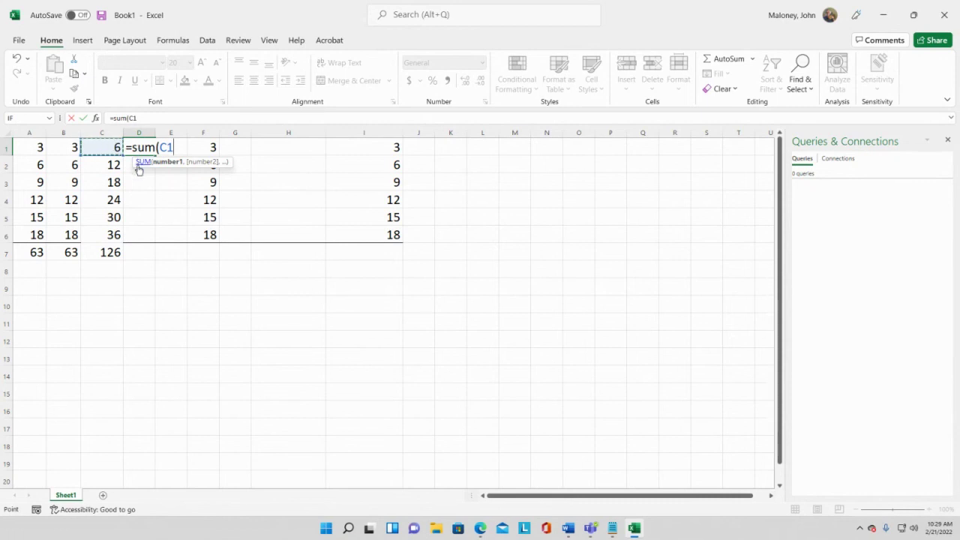
text(-)
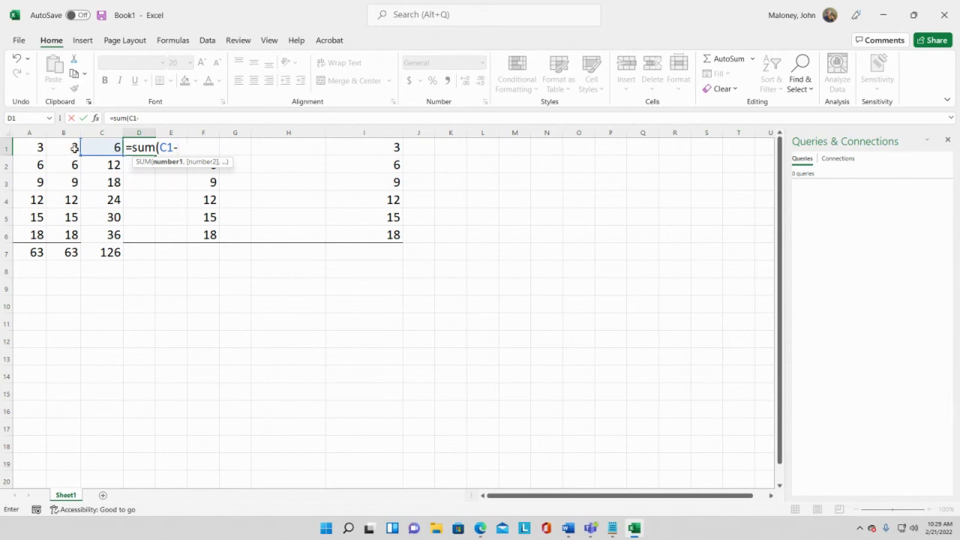
click(74, 148)
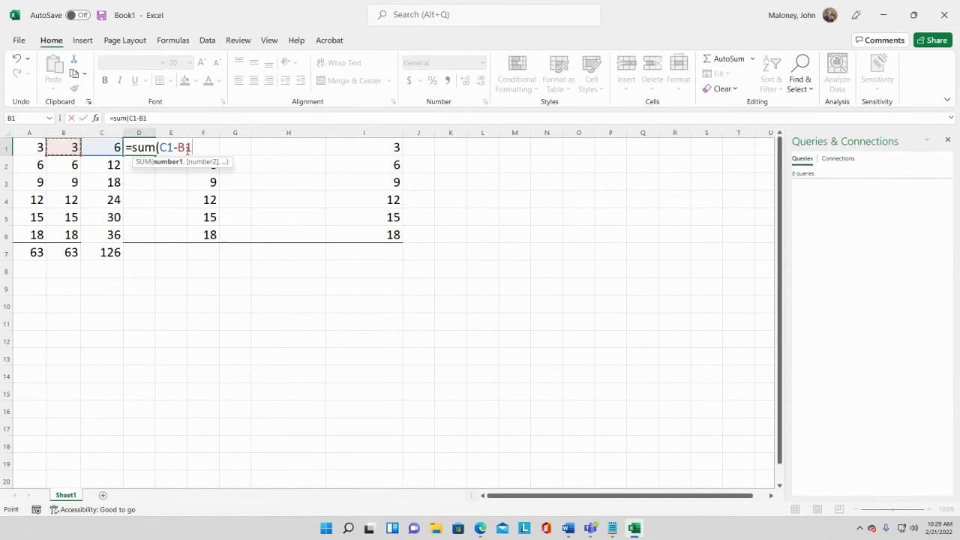
text())
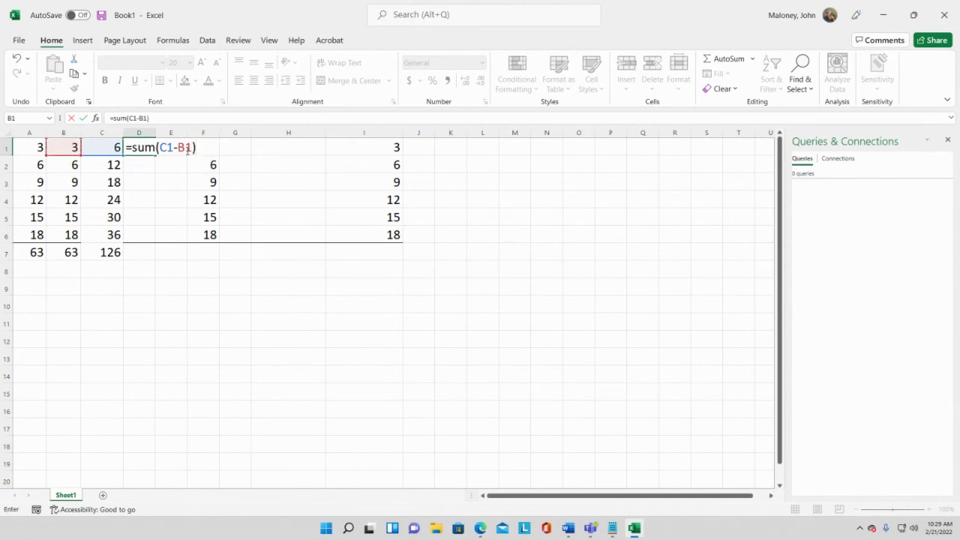
key(Return)
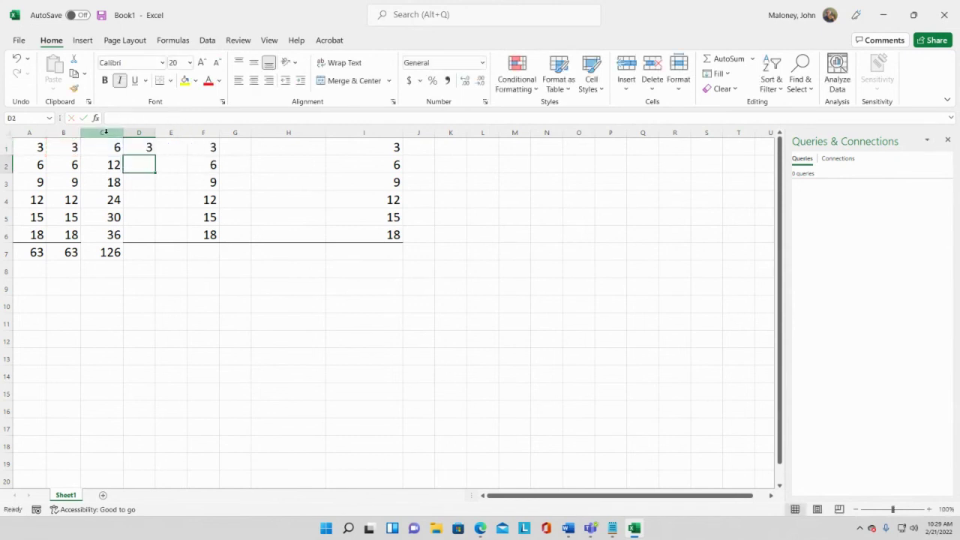
click(42, 148)
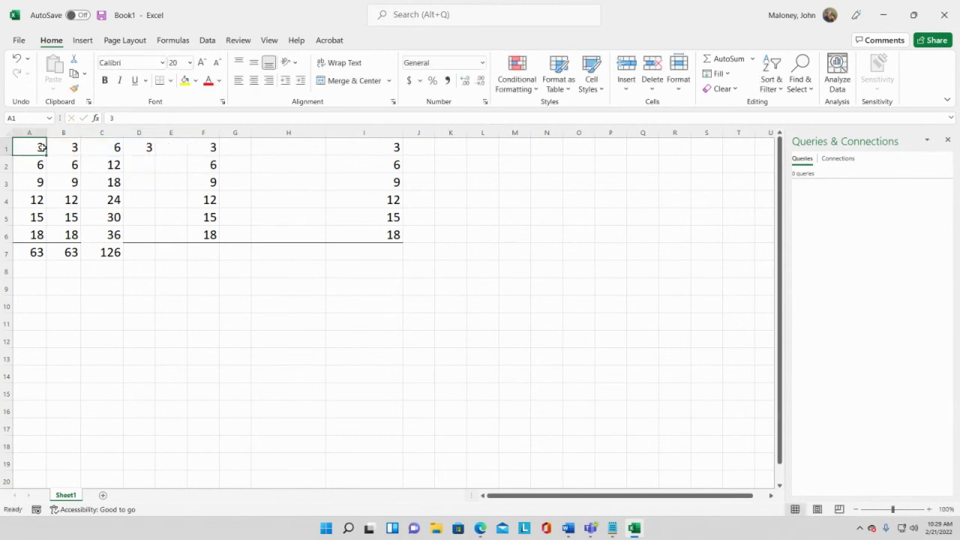
click(115, 148)
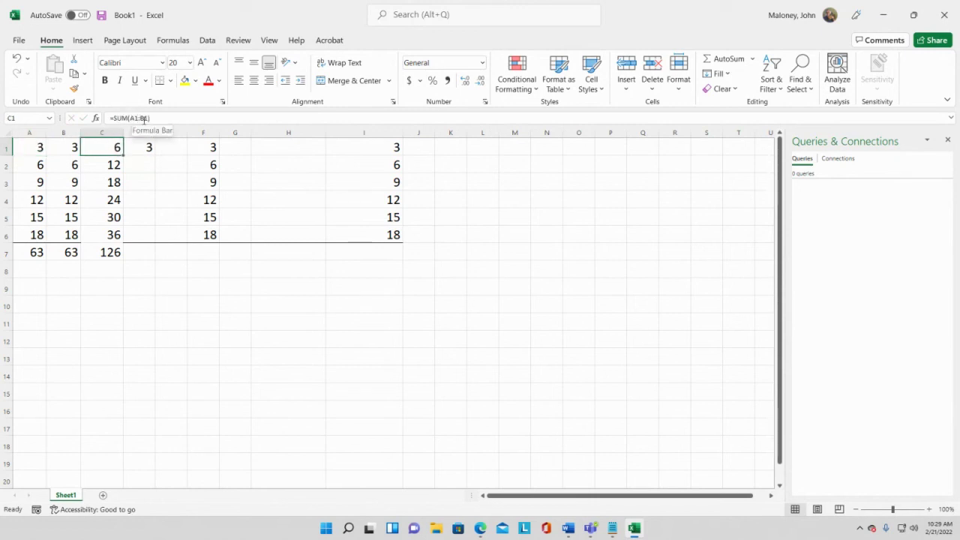
click(143, 143)
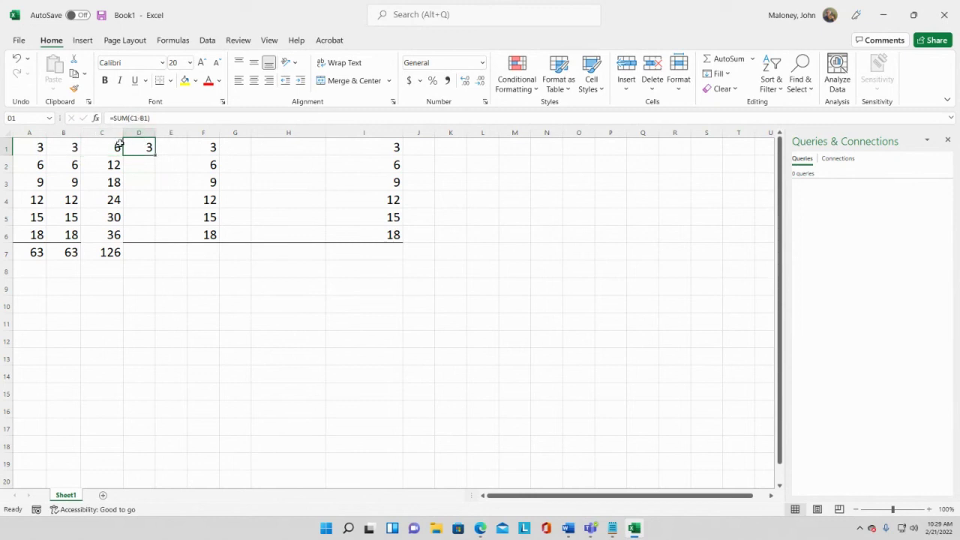
click(120, 144)
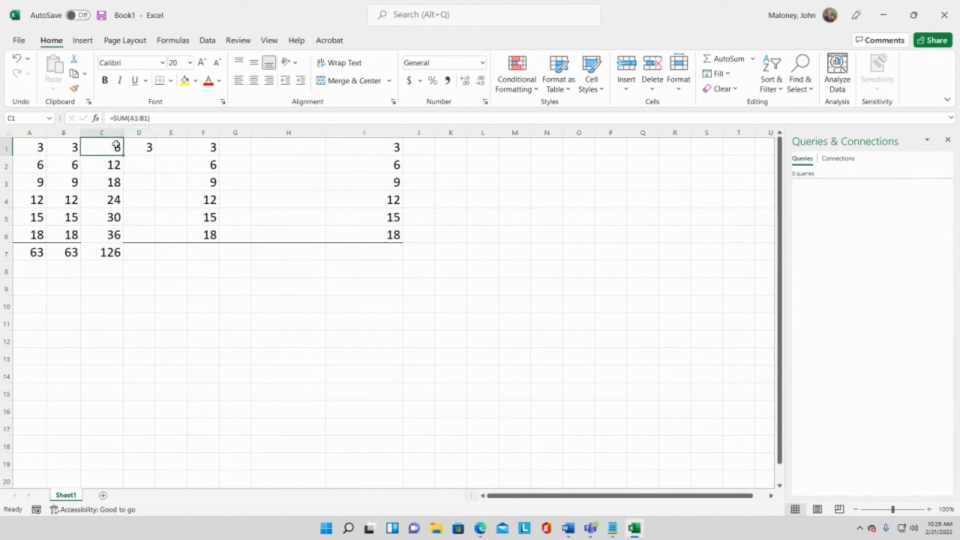
click(72, 147)
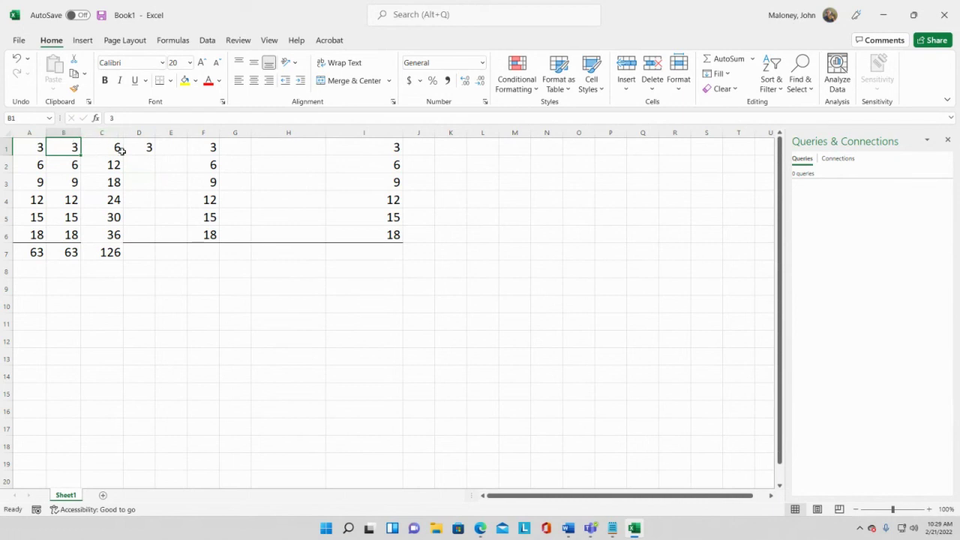
click(147, 147)
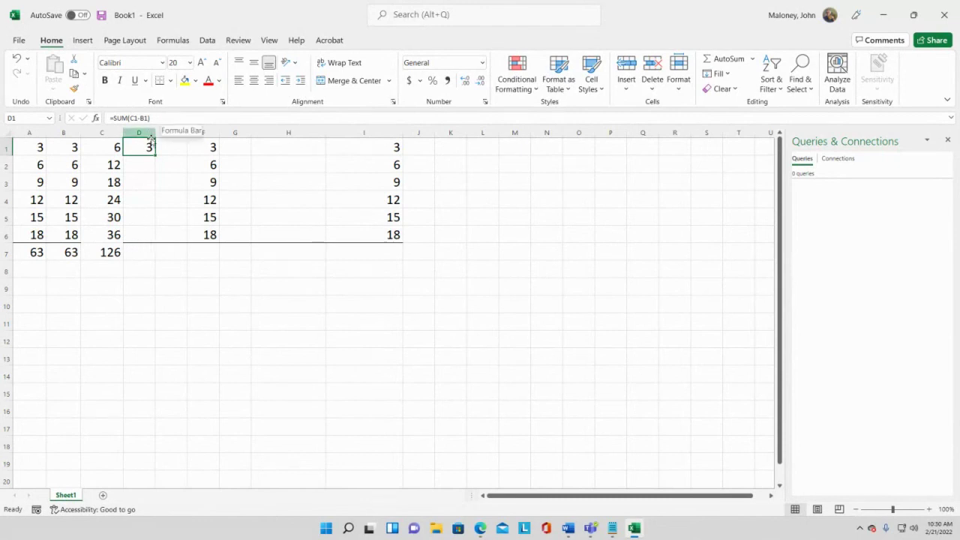
Step: Fill D1's formula down to D7 (3 through 18, 63), then check row 4's D4, C4 and B4
drag(156, 156, 156, 259)
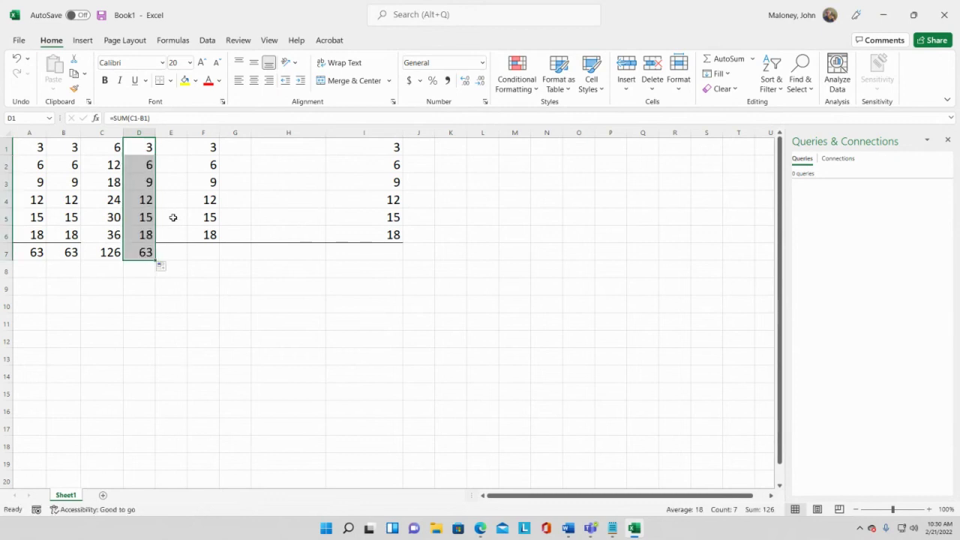
click(146, 198)
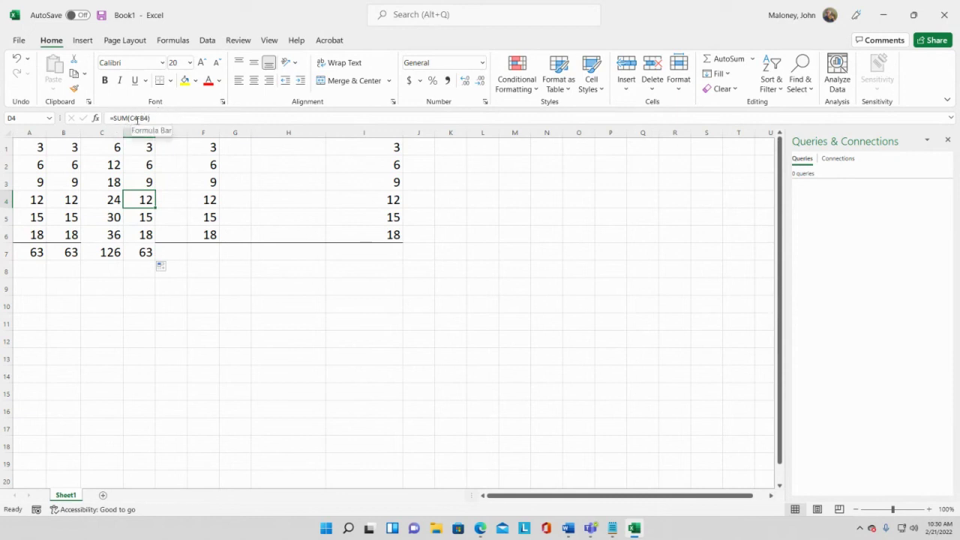
click(5, 199)
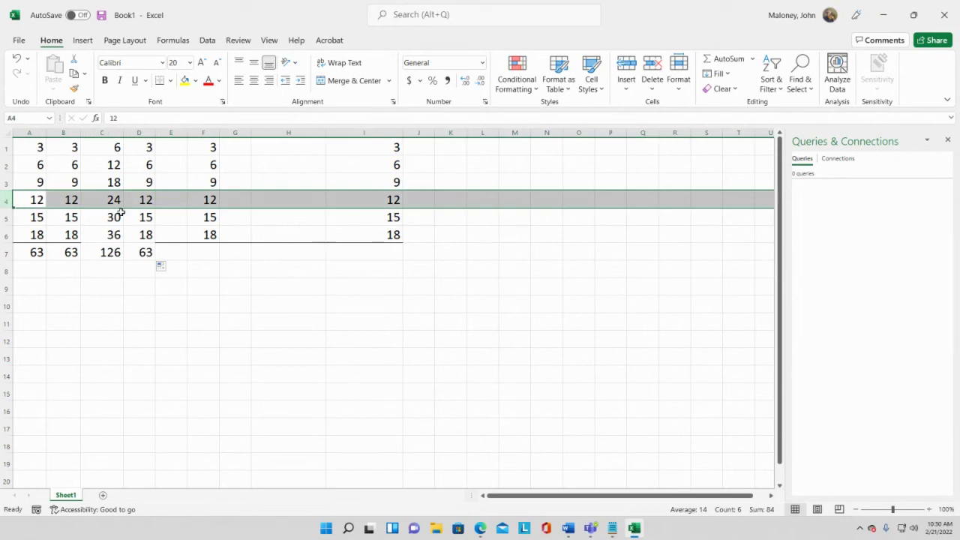
click(150, 197)
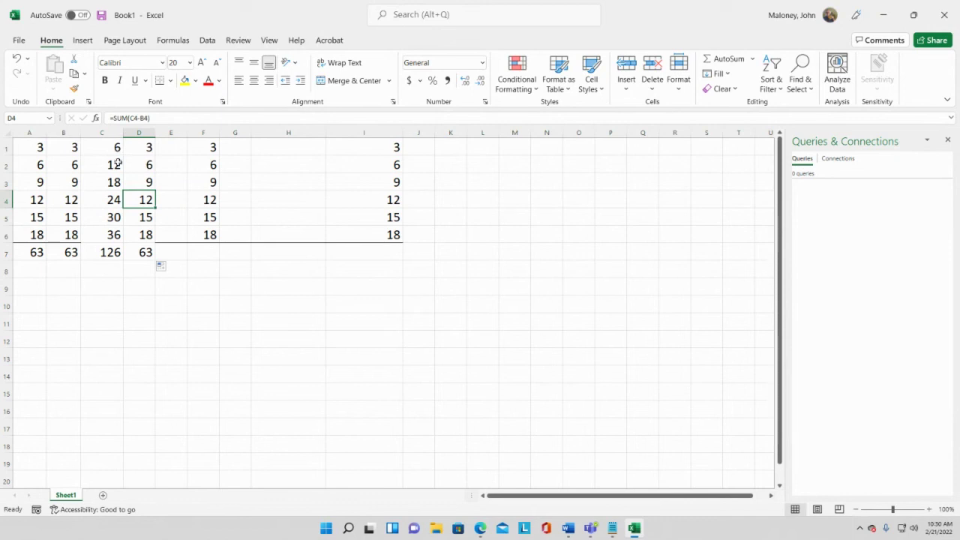
click(114, 196)
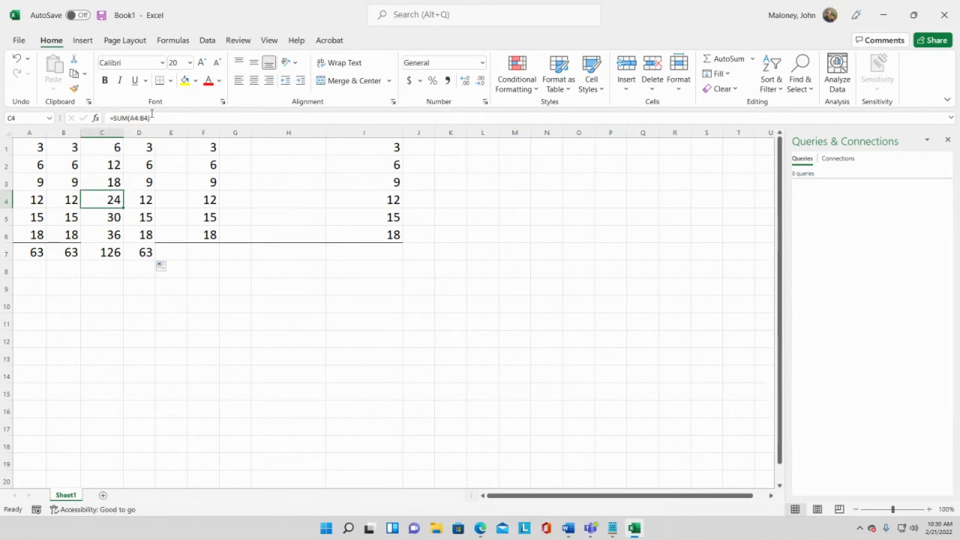
click(71, 196)
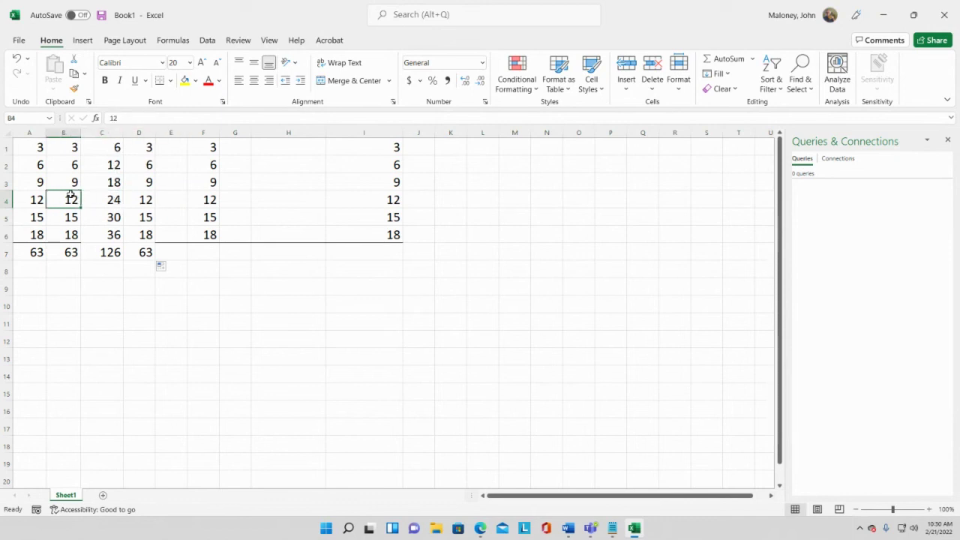
click(111, 199)
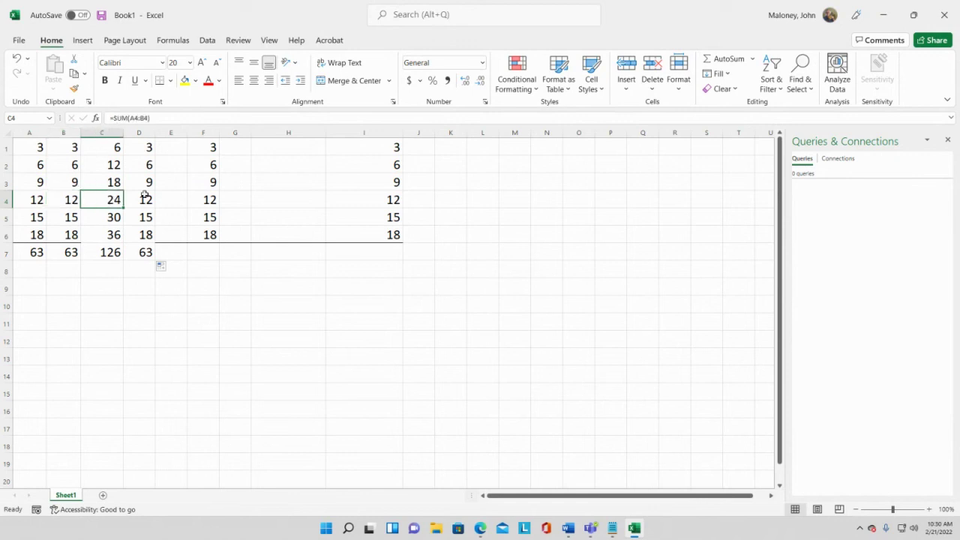
click(146, 199)
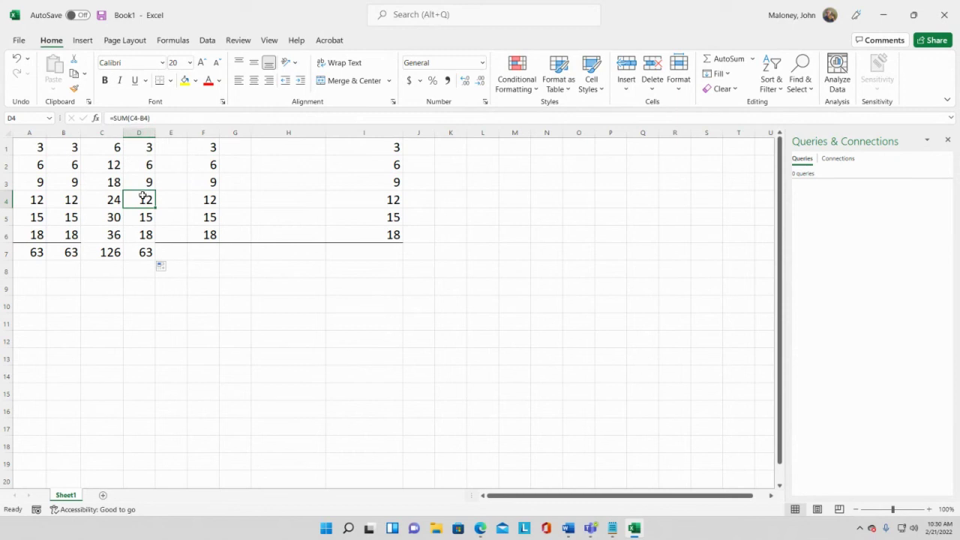
key(Down)
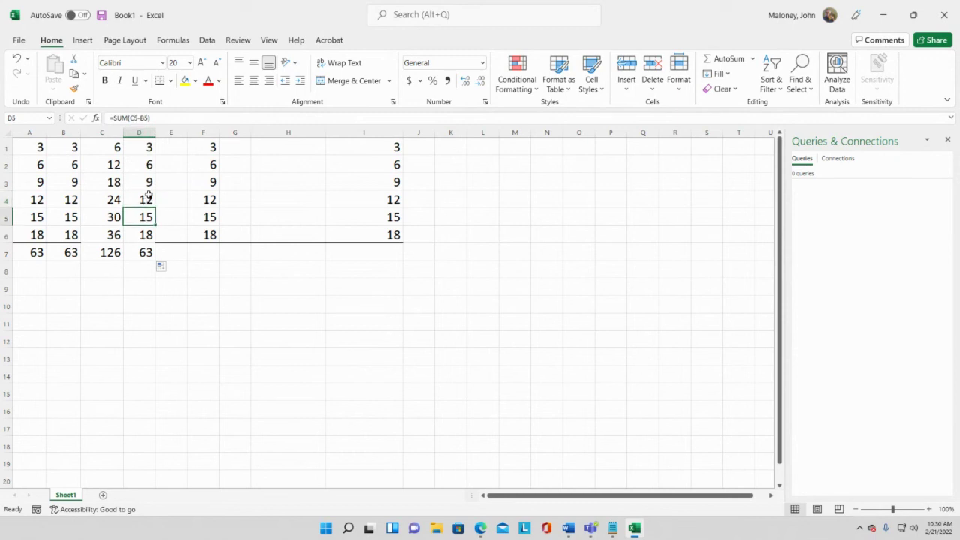
click(208, 147)
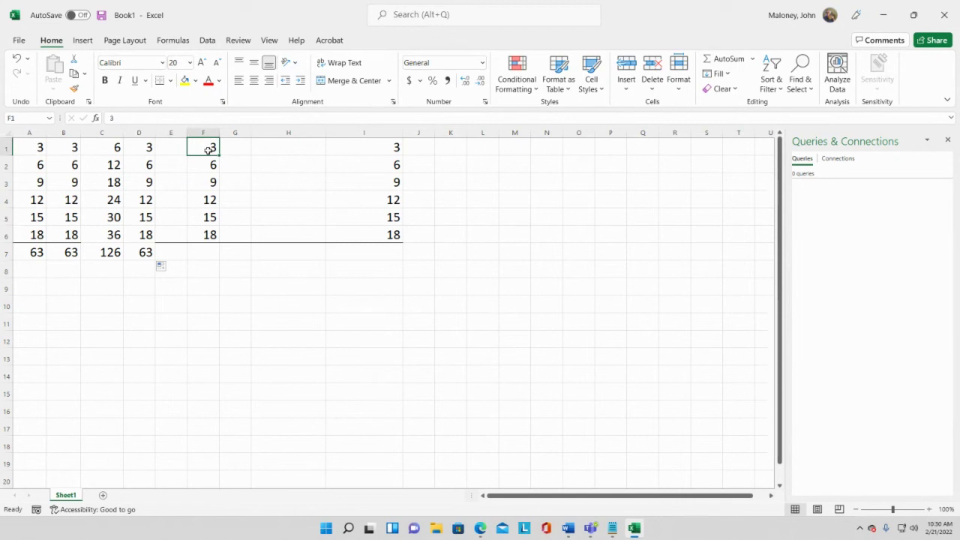
drag(207, 150, 210, 232)
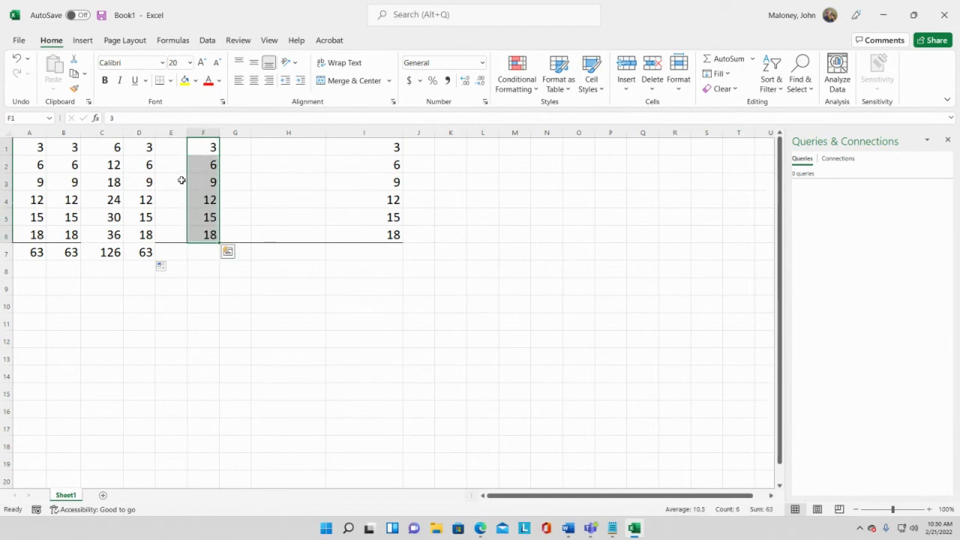
drag(148, 147, 150, 255)
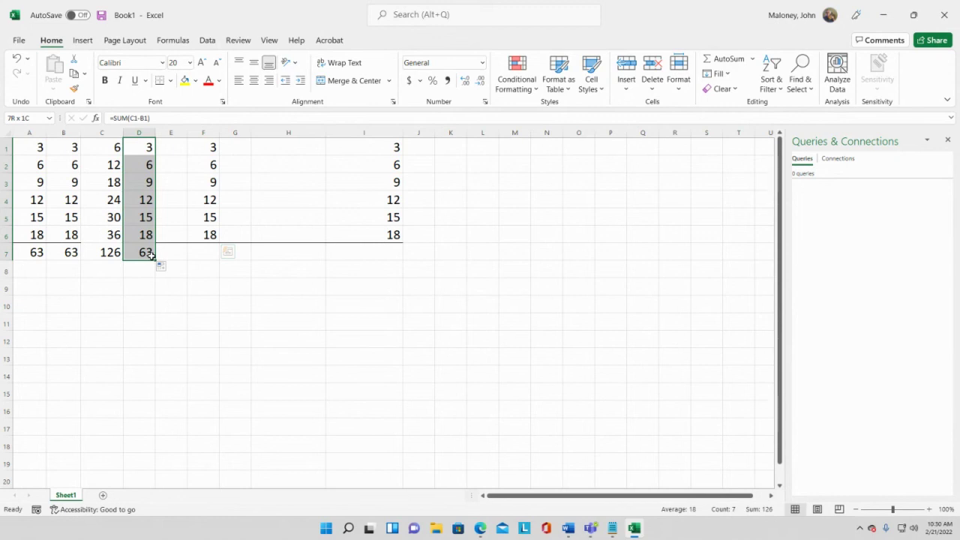
drag(151, 255, 150, 237)
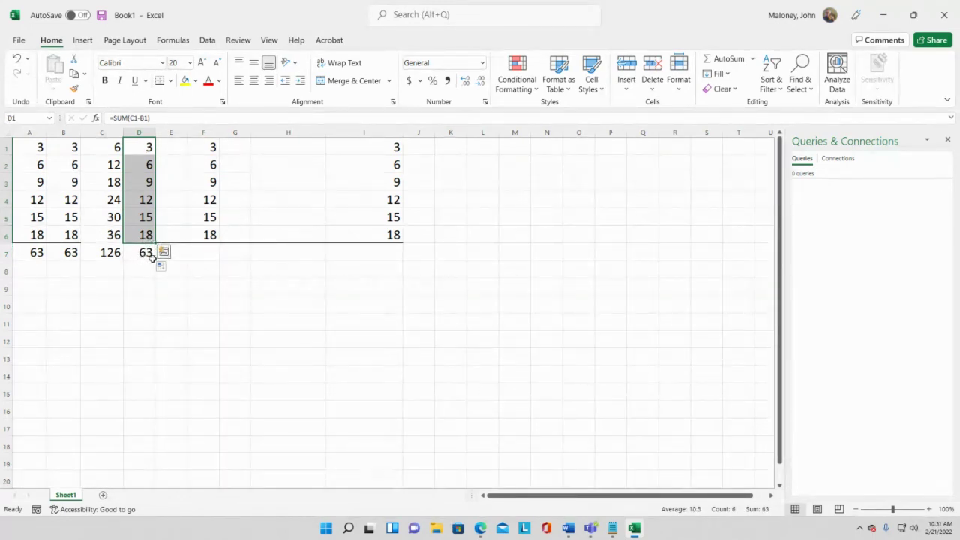
click(213, 255)
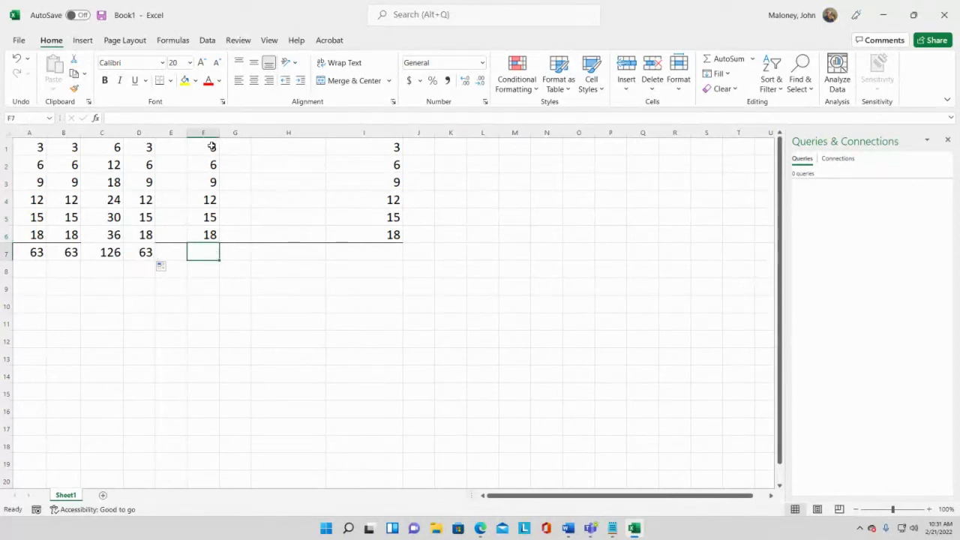
mouse_move(212, 147)
mouse_down()
mouse_move(211, 217)
mouse_move(221, 132)
mouse_move(214, 145)
mouse_up()
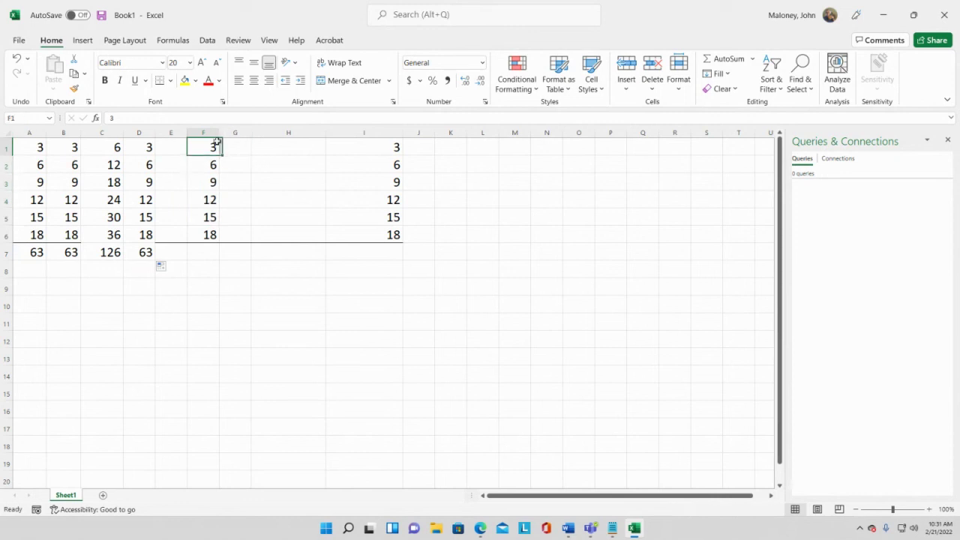
click(138, 146)
Step: Enter =SUM(F1*D1) in G1 so it shows 9
click(230, 148)
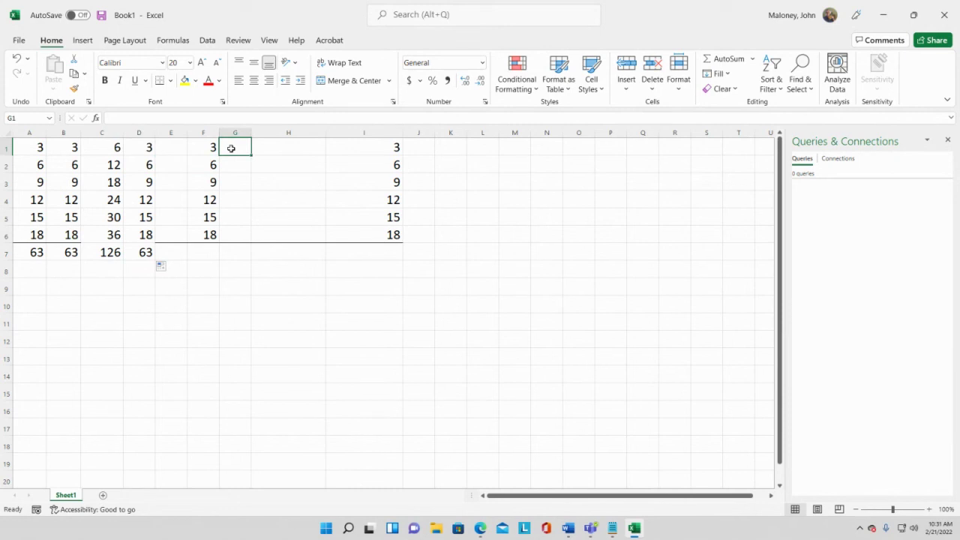
text(=sum()
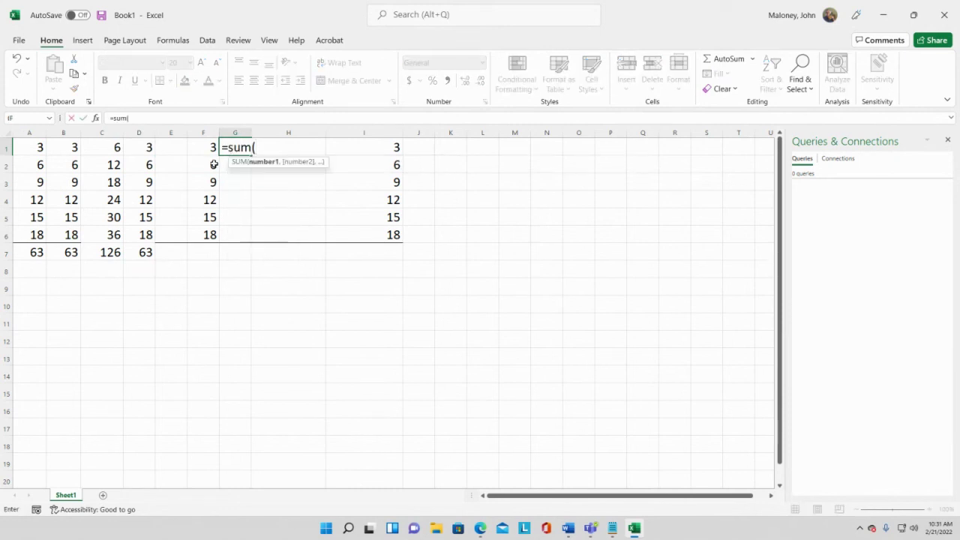
click(207, 147)
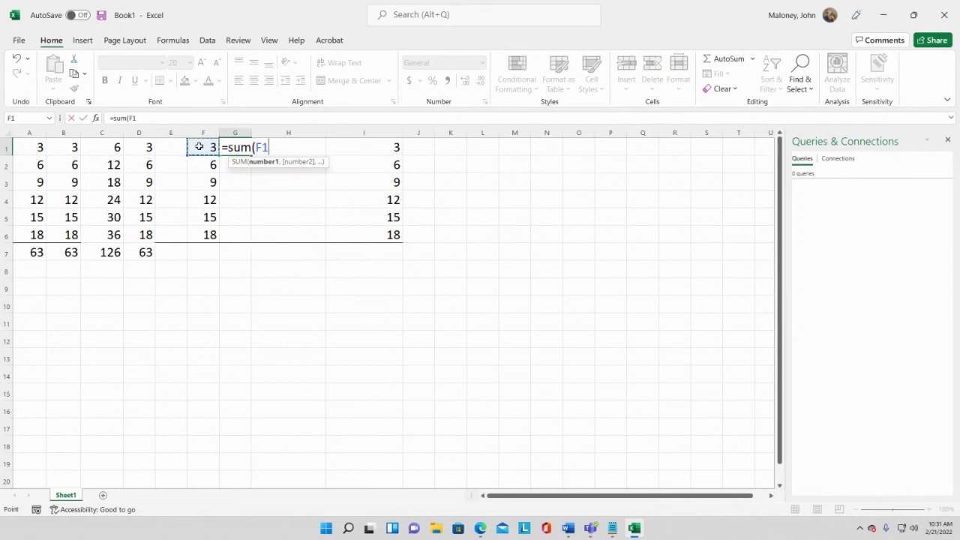
text(*)
click(140, 147)
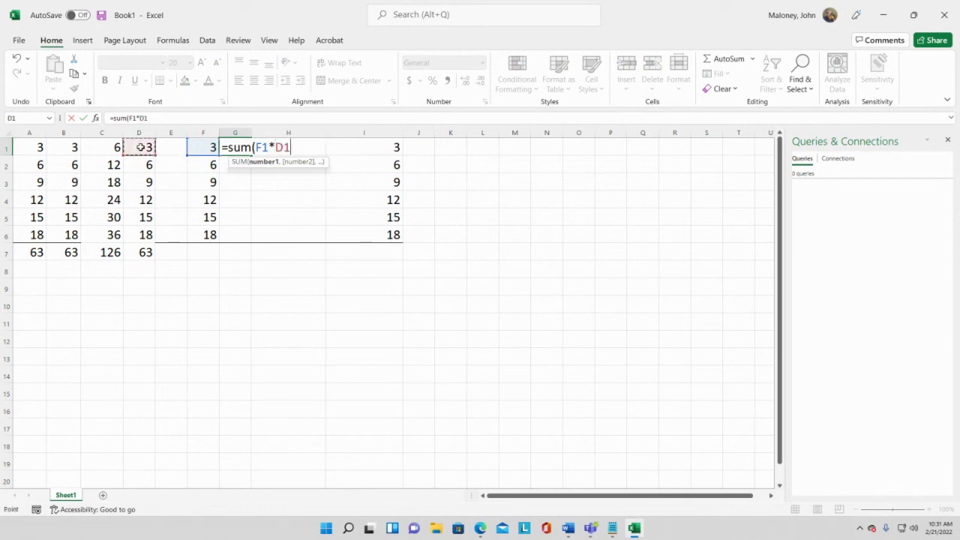
text())
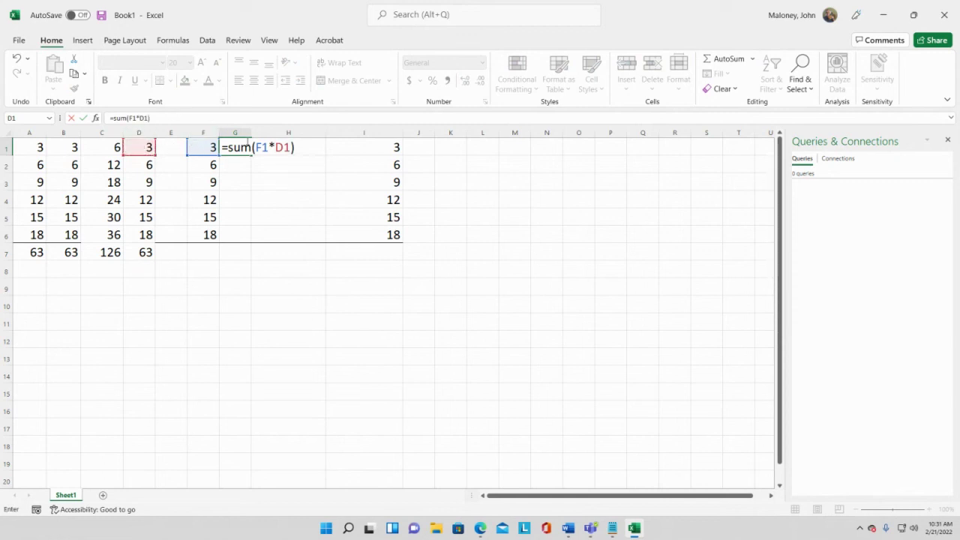
key(Return)
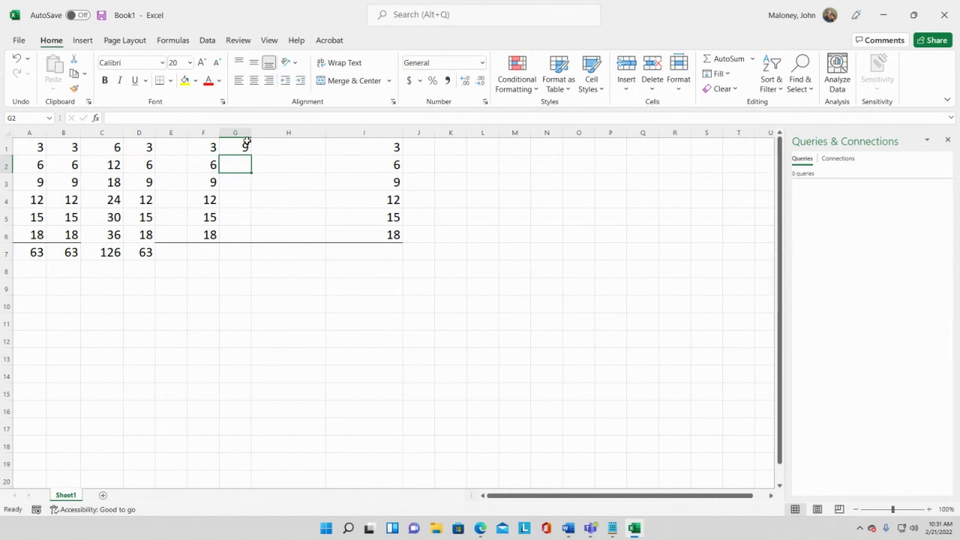
click(246, 144)
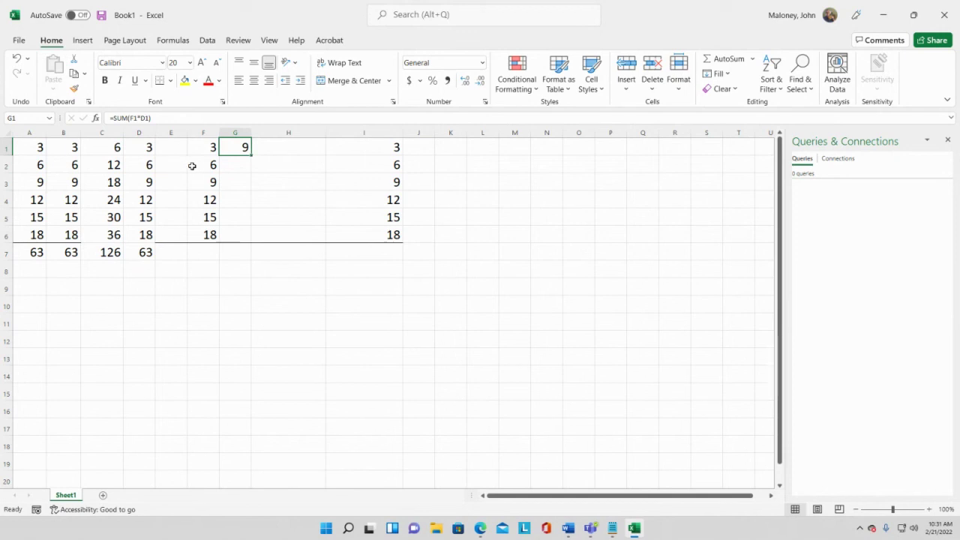
click(234, 165)
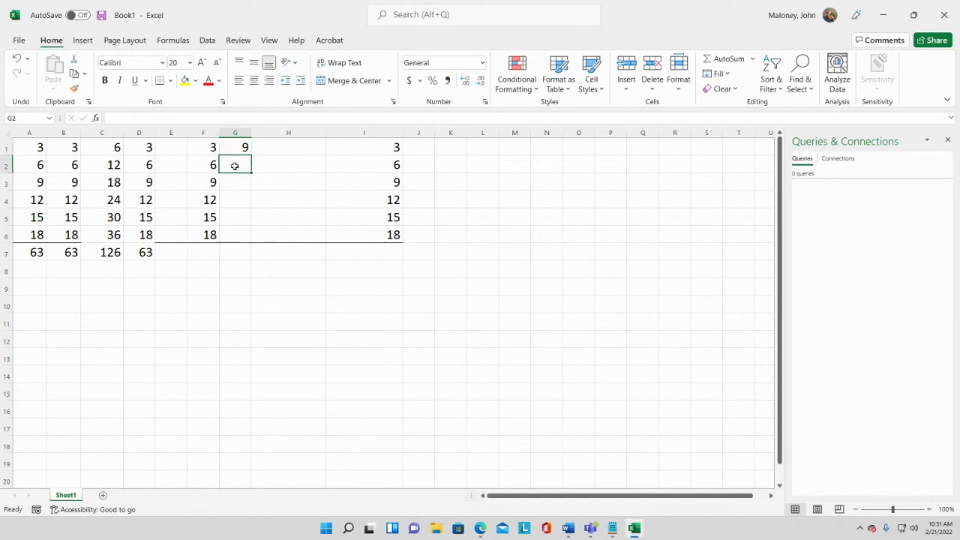
click(237, 186)
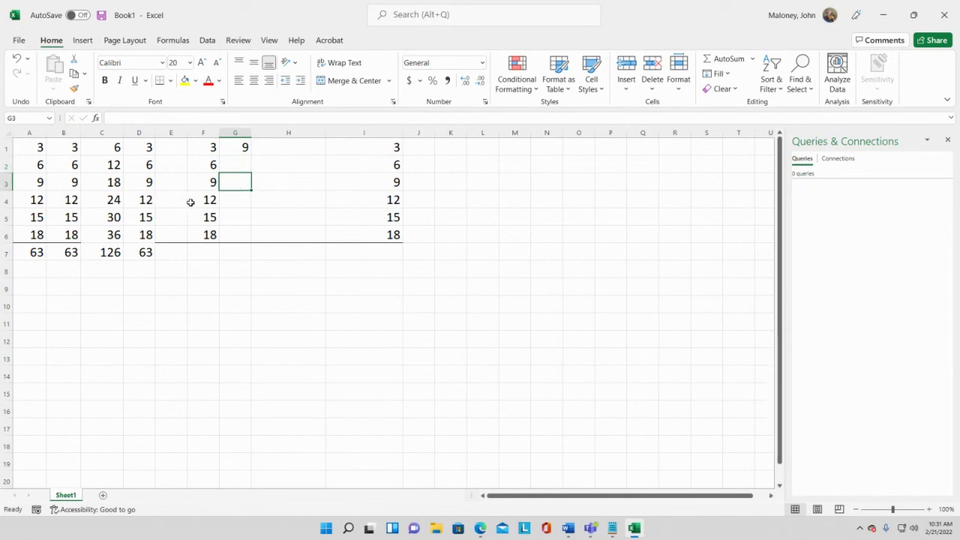
click(230, 200)
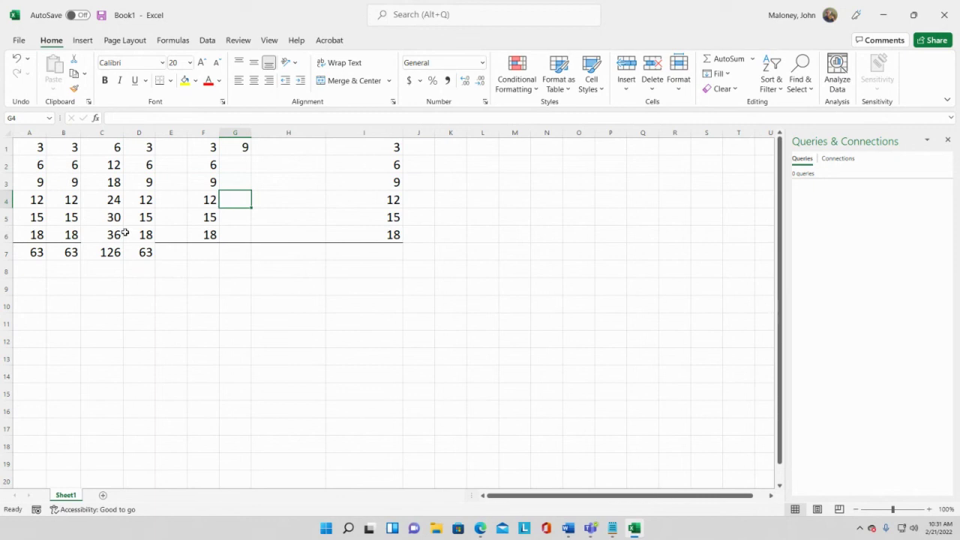
click(229, 219)
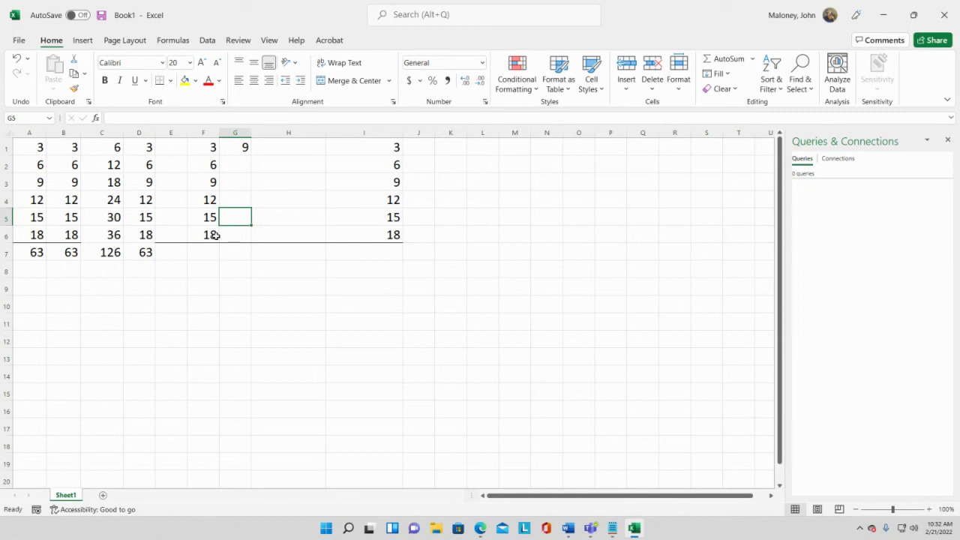
Step: Fill =SUM(F1*D1) from G1 down to G6, giving 36, 81, 144, 225 and 324
click(237, 149)
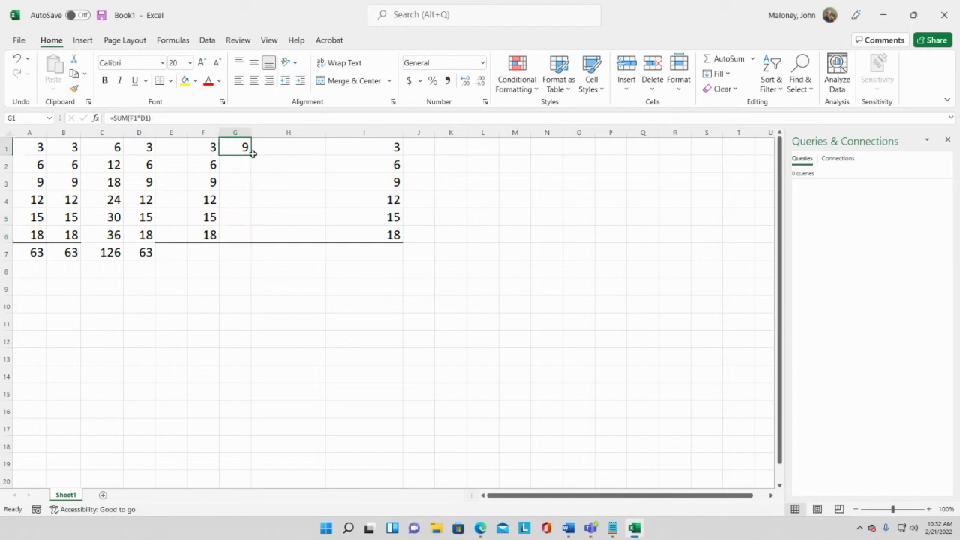
drag(251, 155, 251, 241)
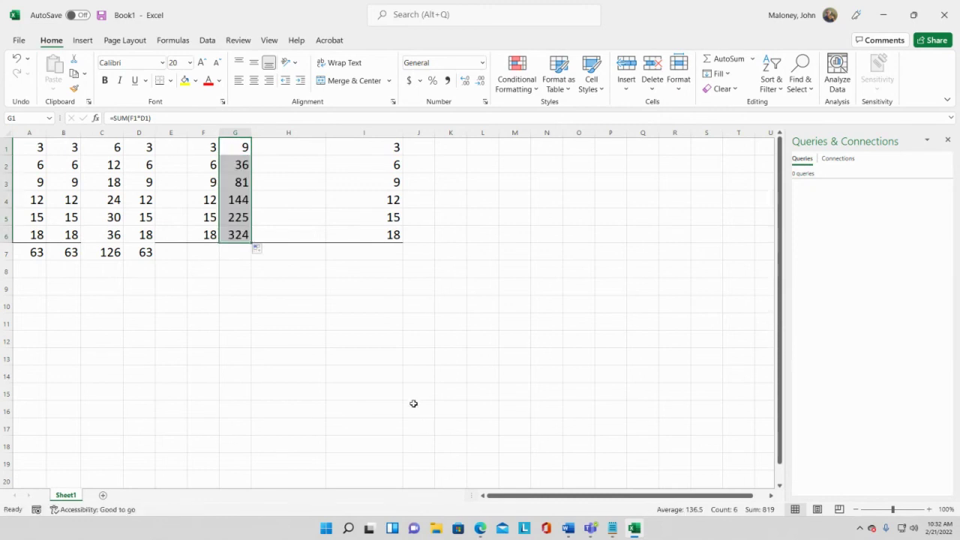
click(243, 150)
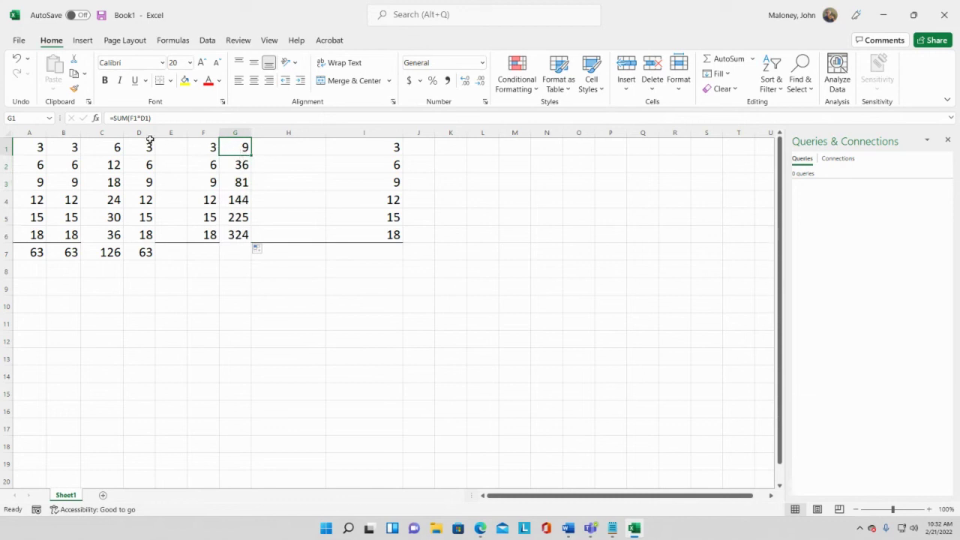
Step: Check rows 1–6 across columns D to G, then review the G products and F values
drag(150, 143, 243, 150)
drag(147, 164, 238, 166)
drag(154, 184, 239, 186)
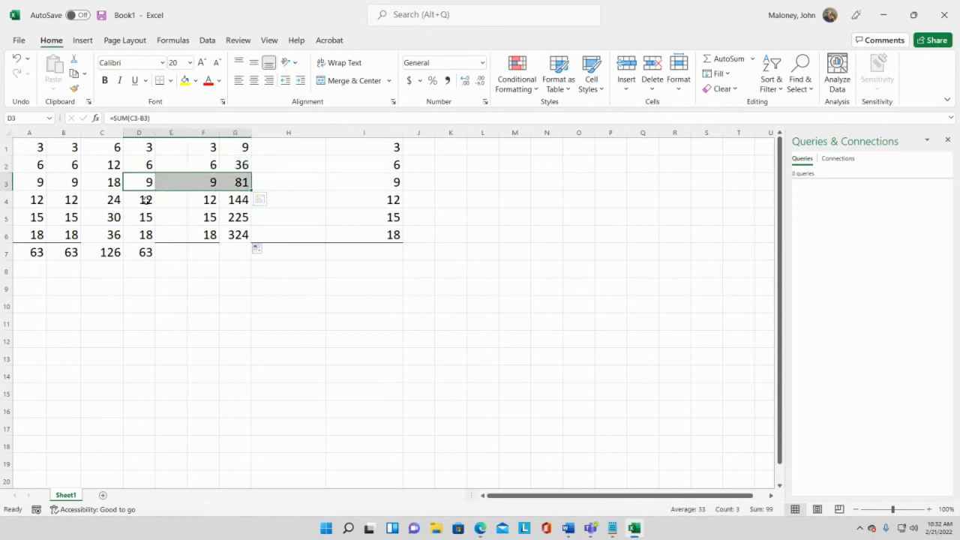
drag(147, 200, 238, 201)
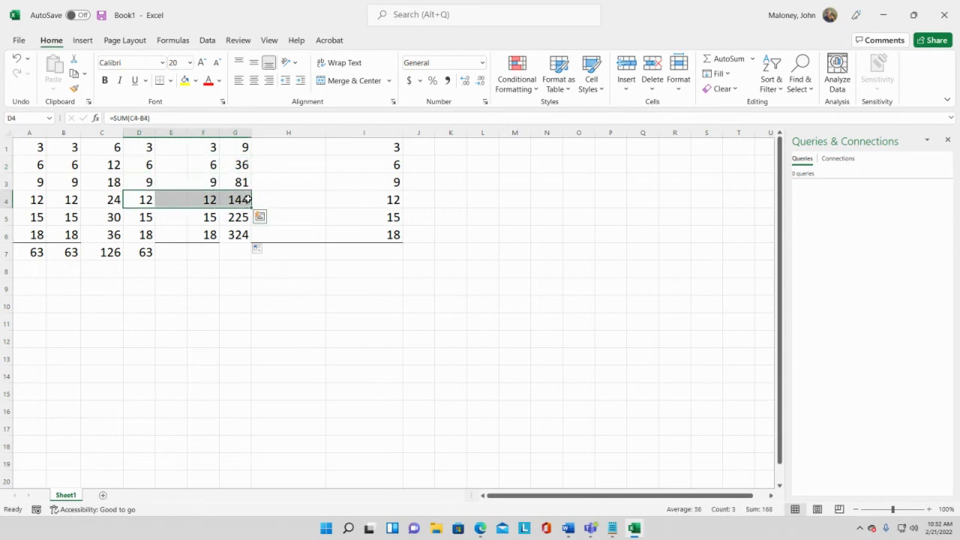
drag(150, 217, 233, 225)
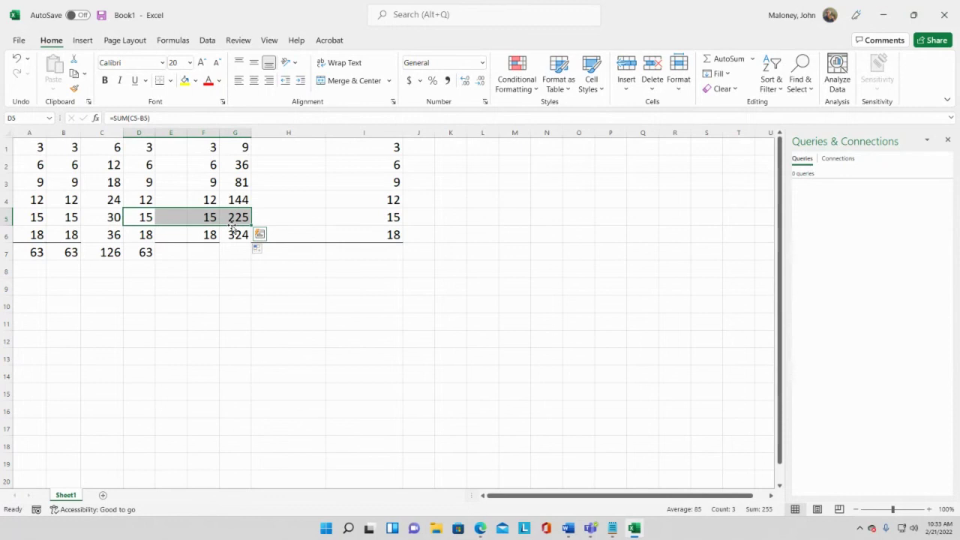
drag(136, 235, 235, 240)
click(233, 254)
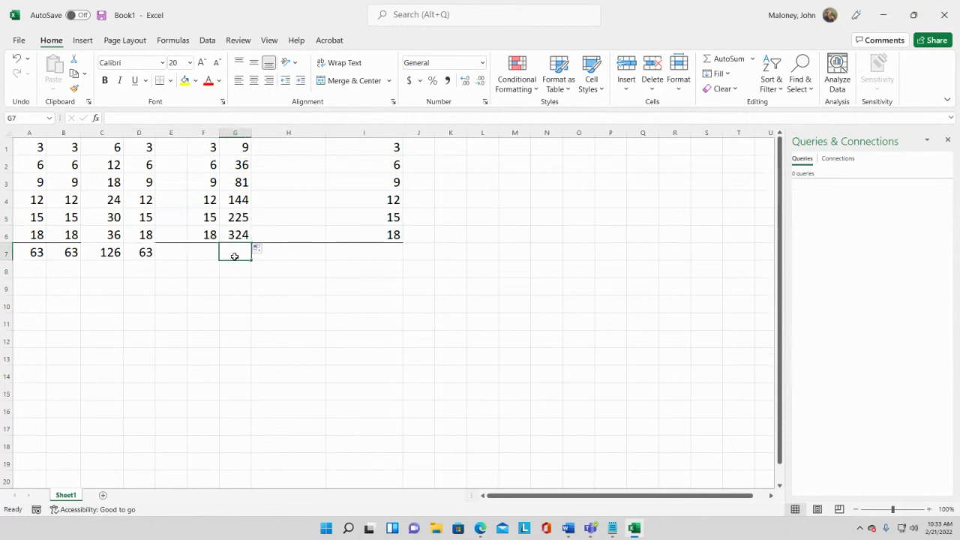
drag(241, 149, 249, 239)
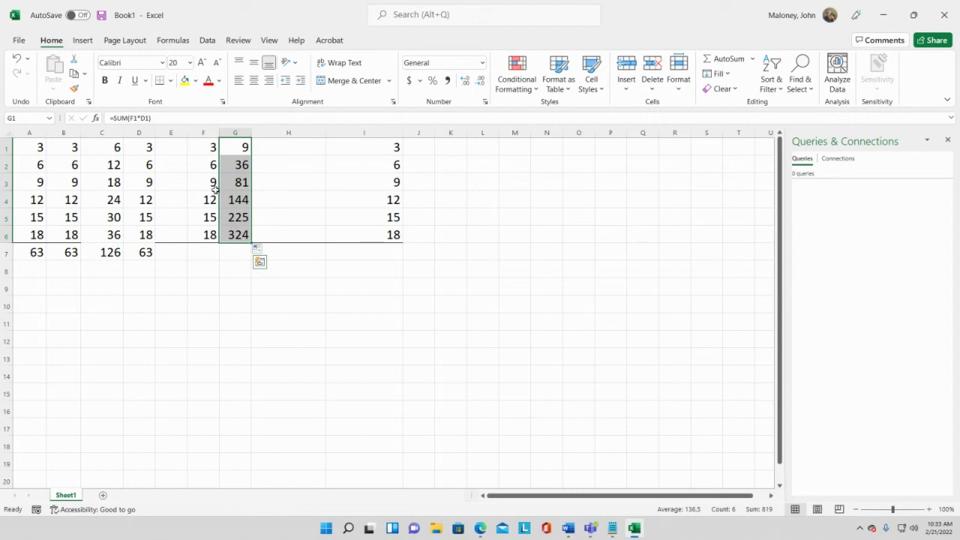
drag(212, 152, 213, 238)
Step: Enter =SUM(G1/F1) in cell H1
click(278, 149)
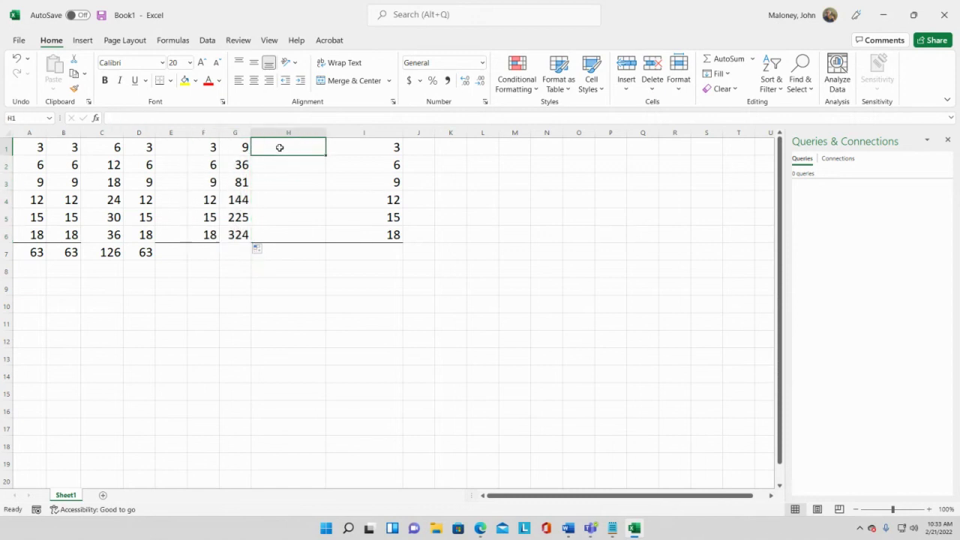
text(=sum()
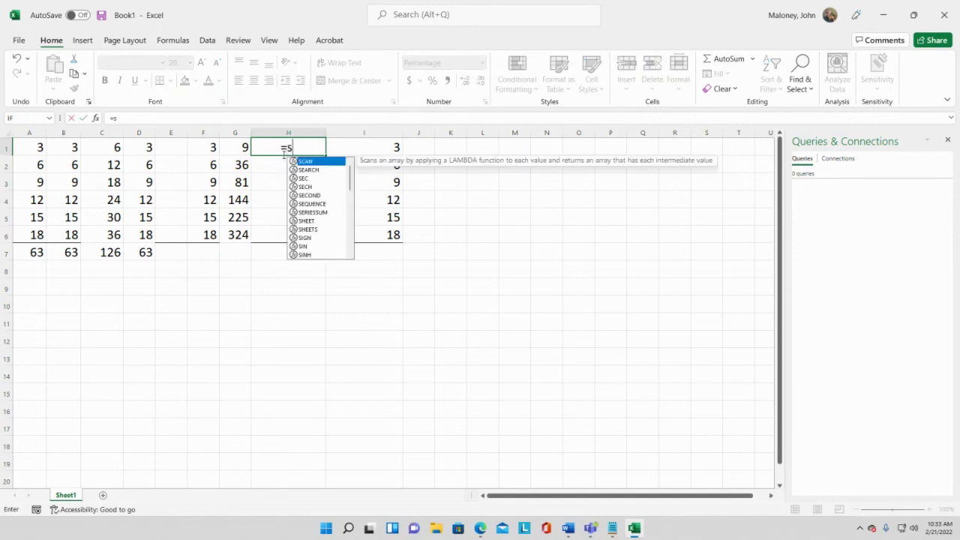
click(234, 147)
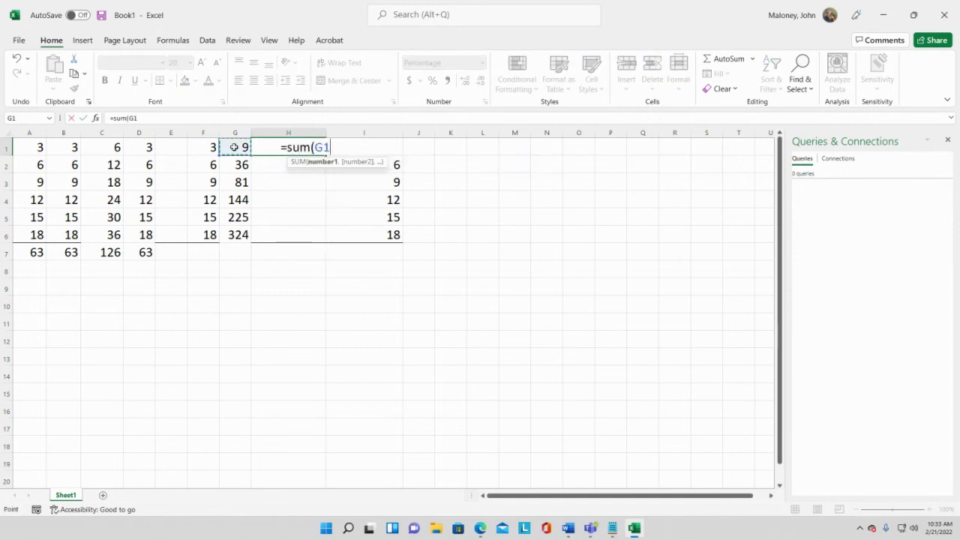
text(/)
click(210, 147)
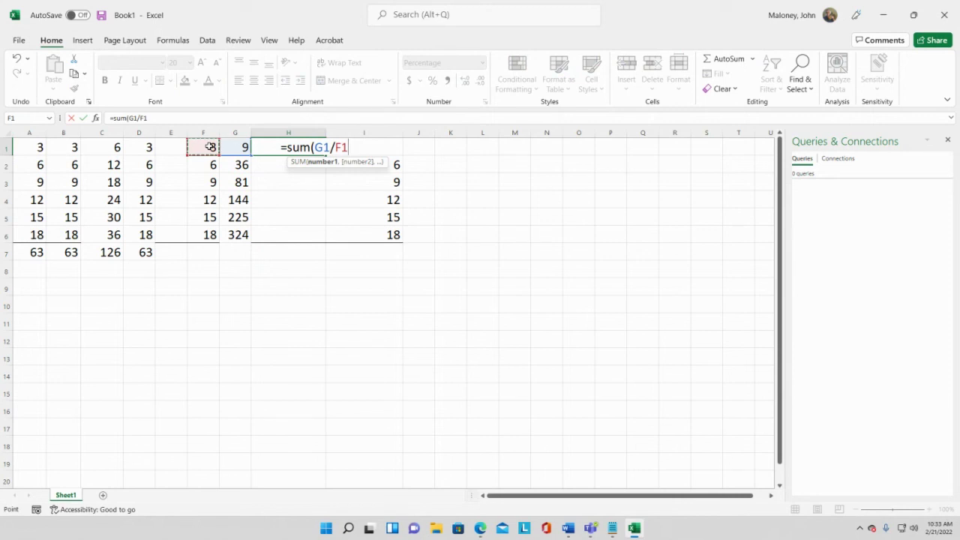
text())
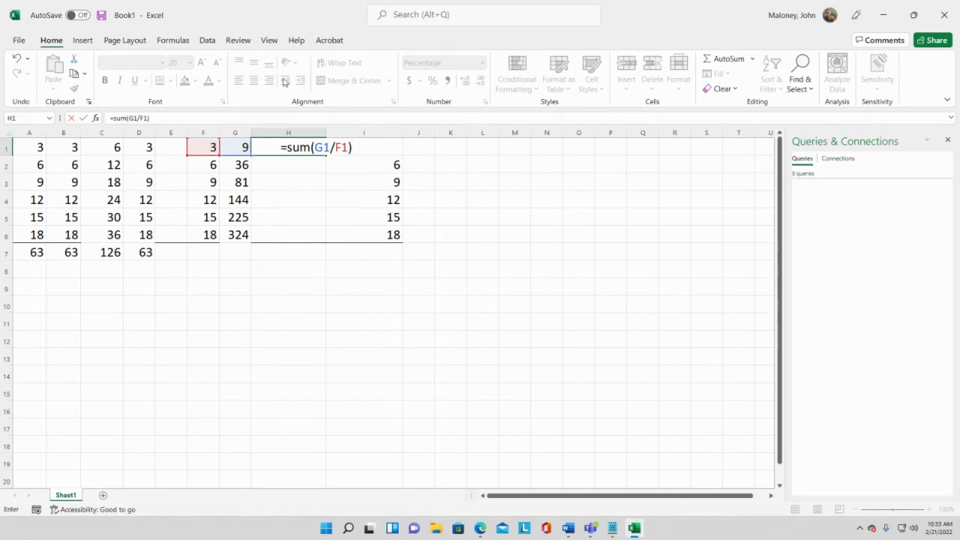
key(Return)
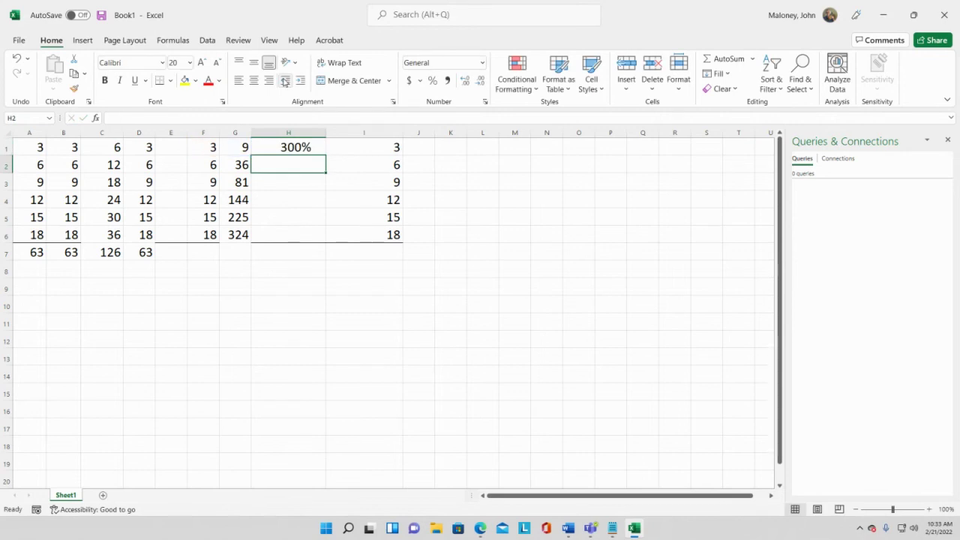
Step: Format H1 as Number with no decimals so it shows 3 instead of 300%
click(287, 145)
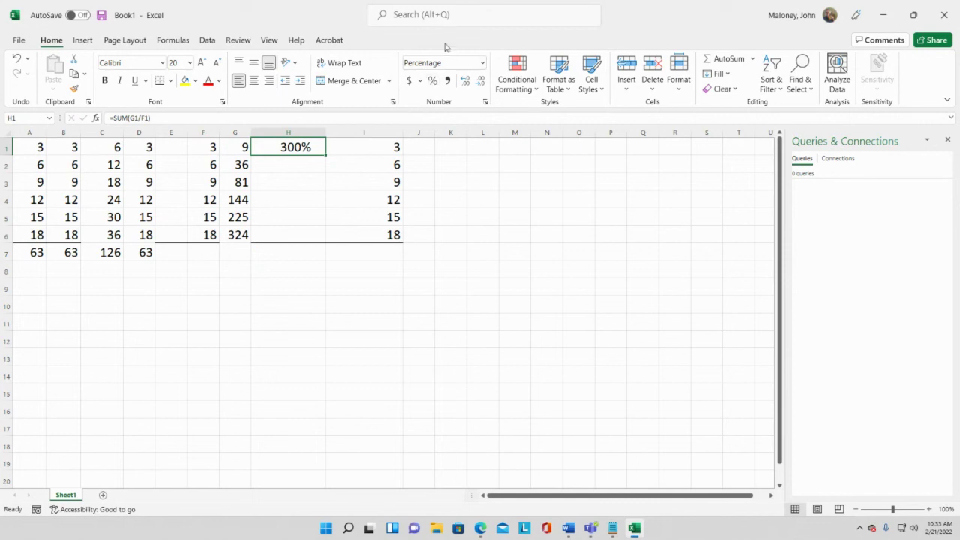
click(482, 63)
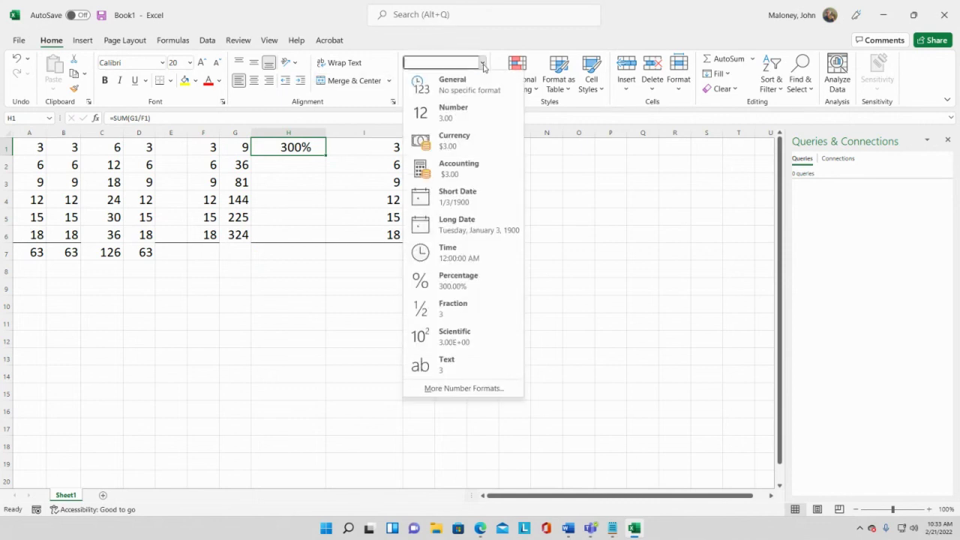
click(454, 114)
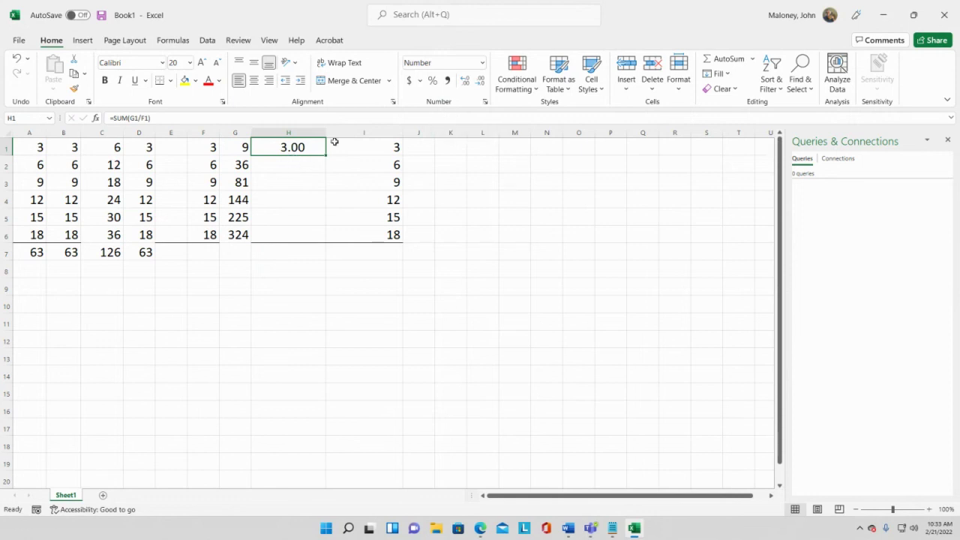
click(479, 84)
click(479, 84)
click(311, 162)
click(315, 147)
Step: Copy the H1 division formula into H2, giving 6, and compare it with column D
drag(325, 154, 325, 170)
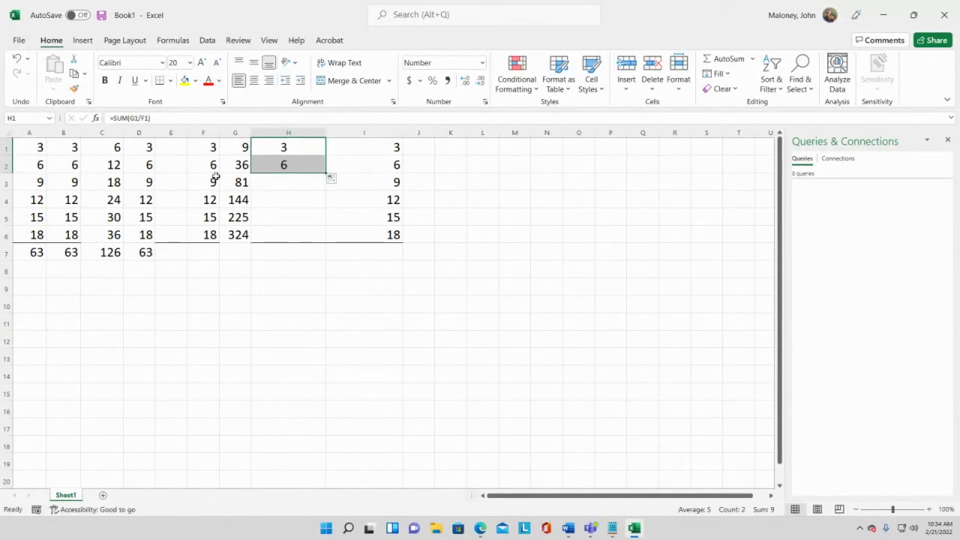
click(304, 164)
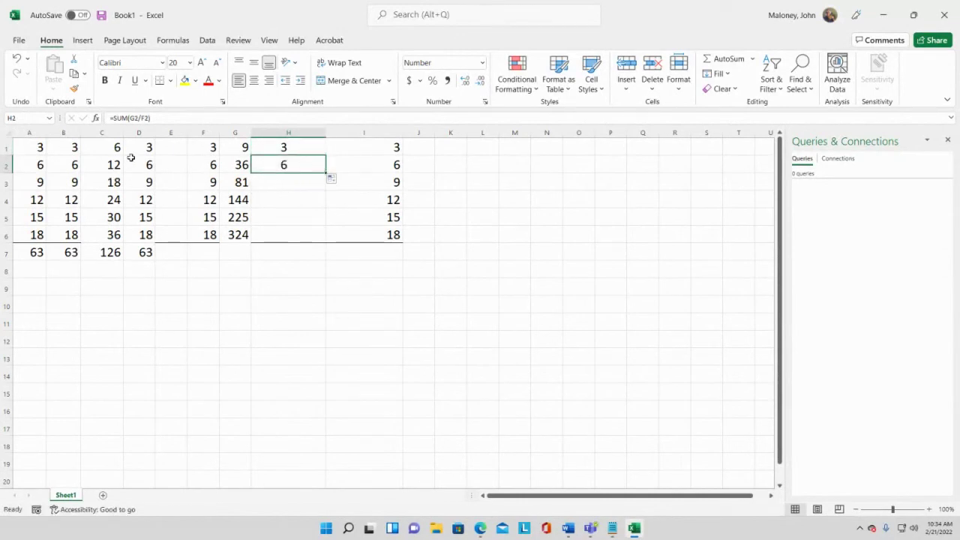
drag(144, 146, 147, 183)
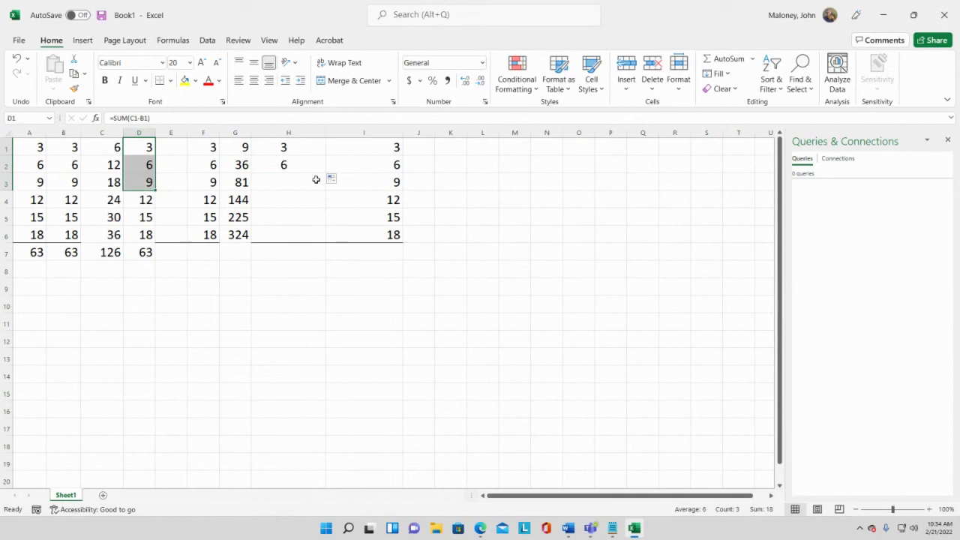
click(295, 161)
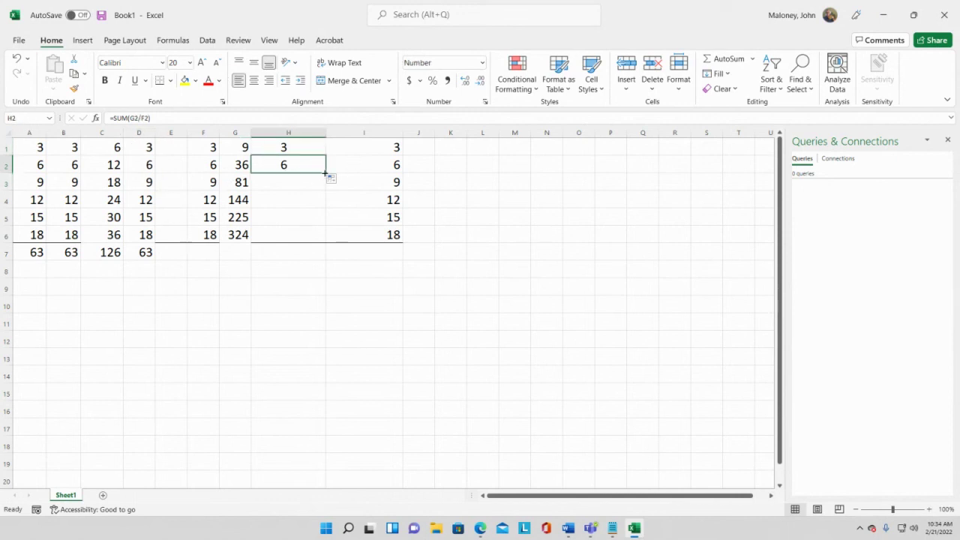
Step: Fill the division formula from H2 down to H6, giving 9, 12, 15 and 18
drag(325, 174, 323, 241)
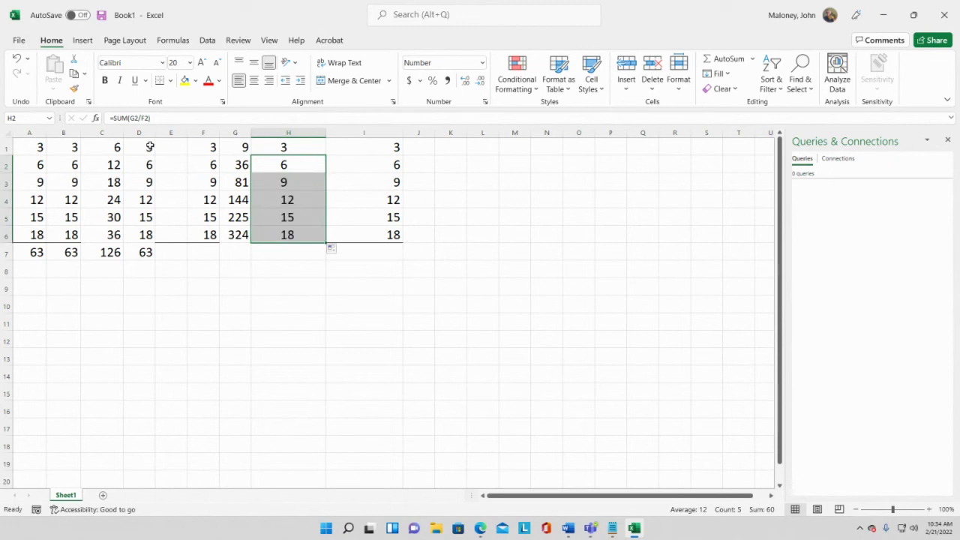
drag(150, 146, 146, 238)
click(284, 150)
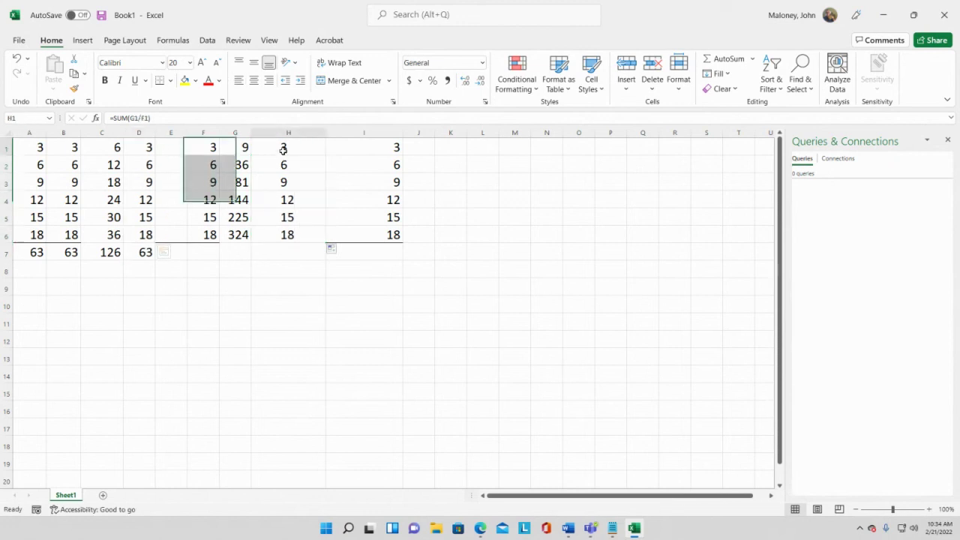
drag(284, 150, 293, 239)
click(292, 261)
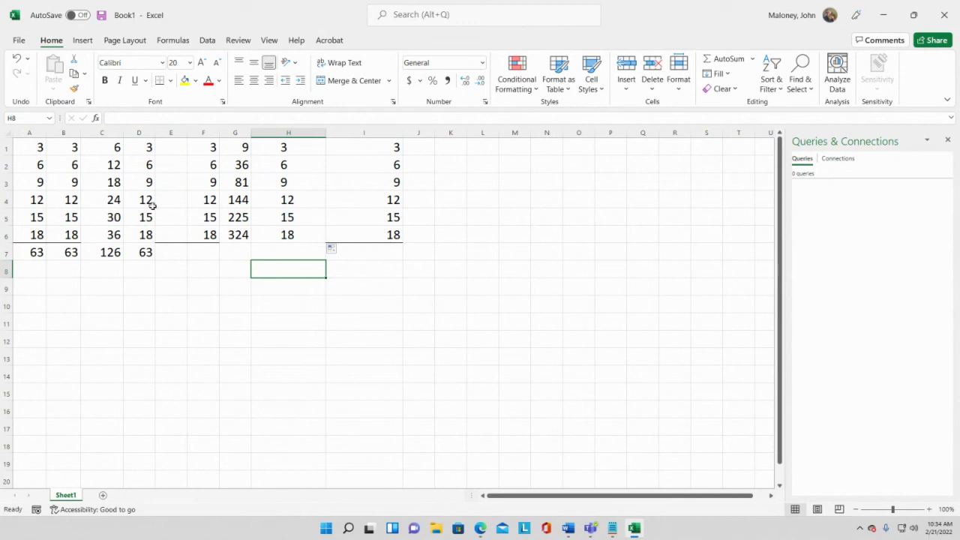
click(37, 148)
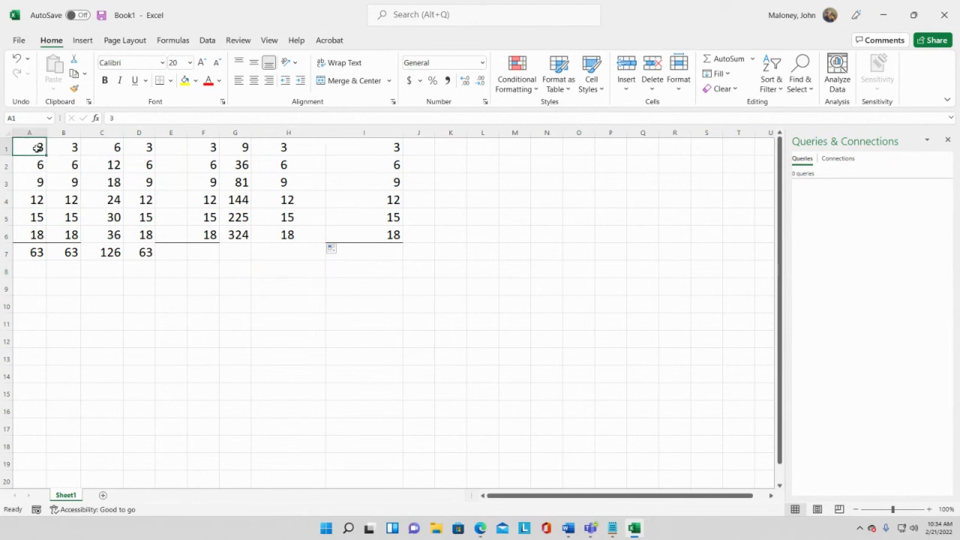
Step: Add a 'Month:' label with February, March and April filled in below it
click(37, 289)
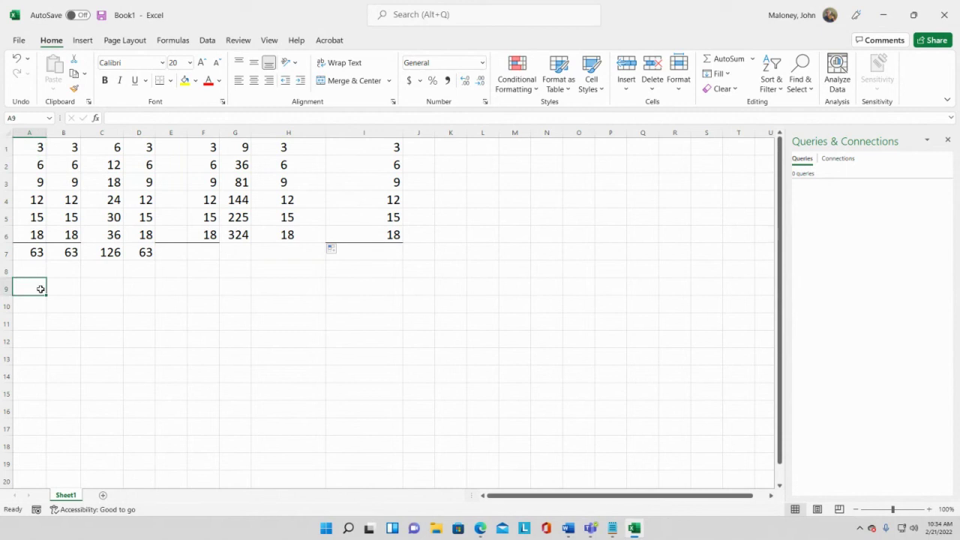
text(Month:)
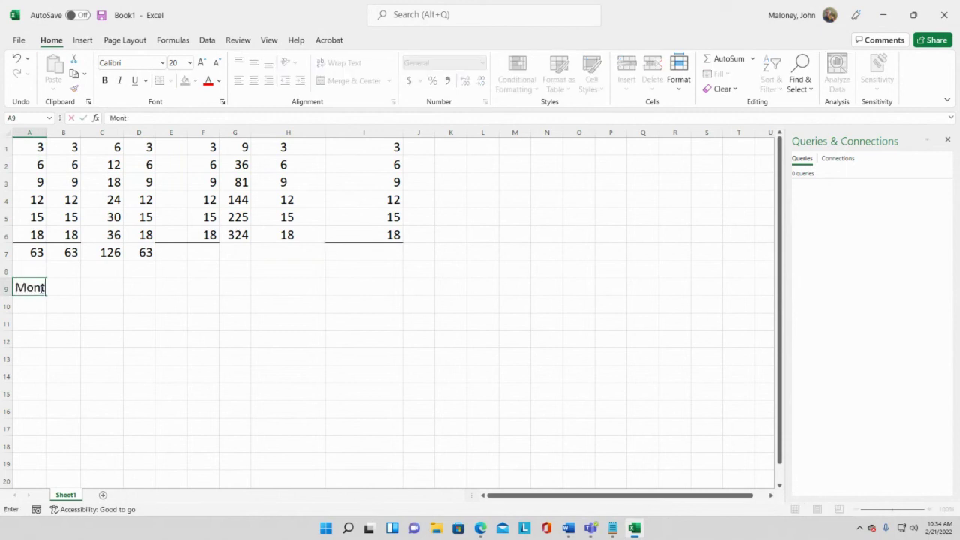
key(Return)
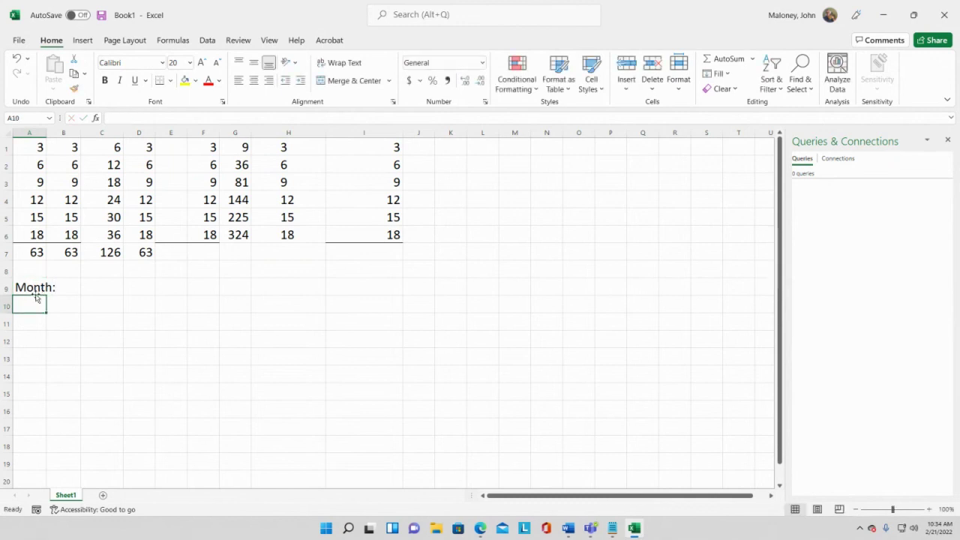
text(January)
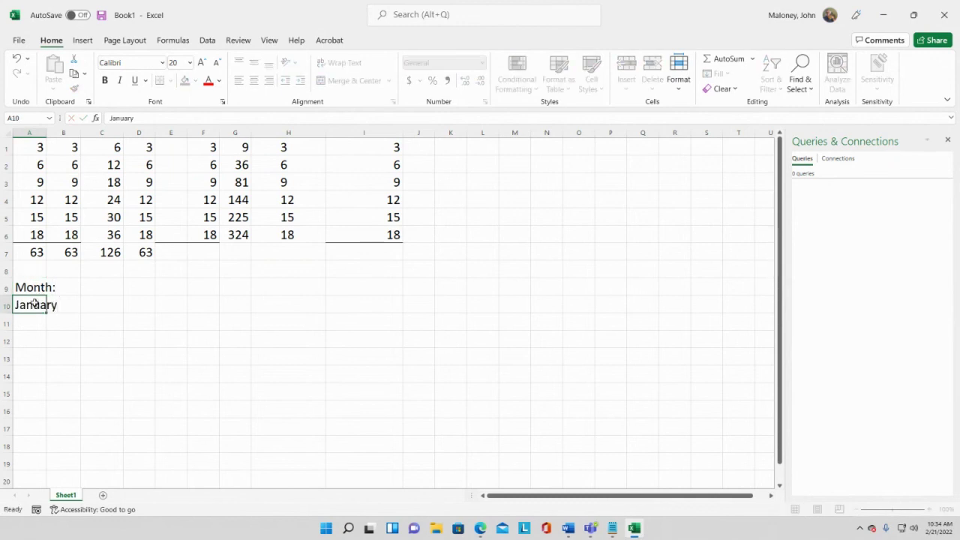
key(Return)
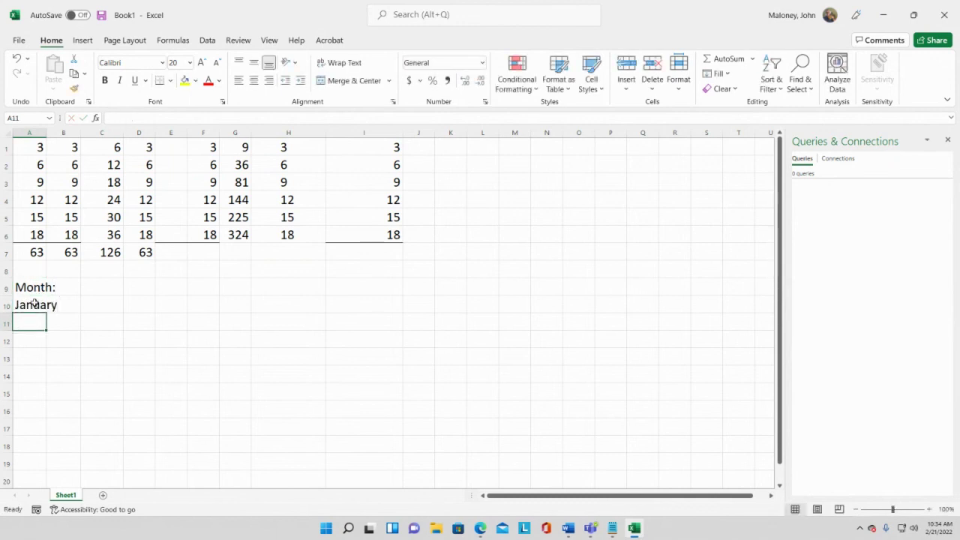
click(34, 301)
text(February)
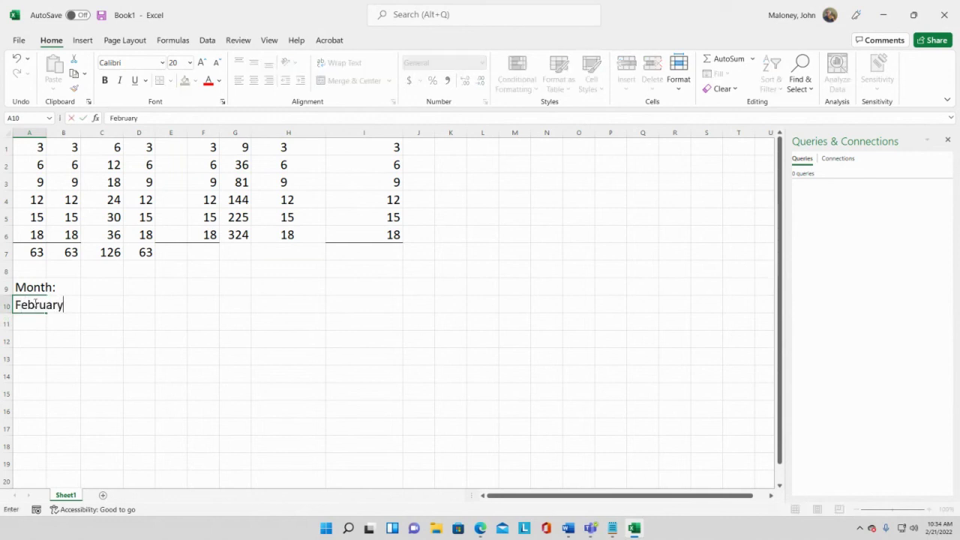
key(Return)
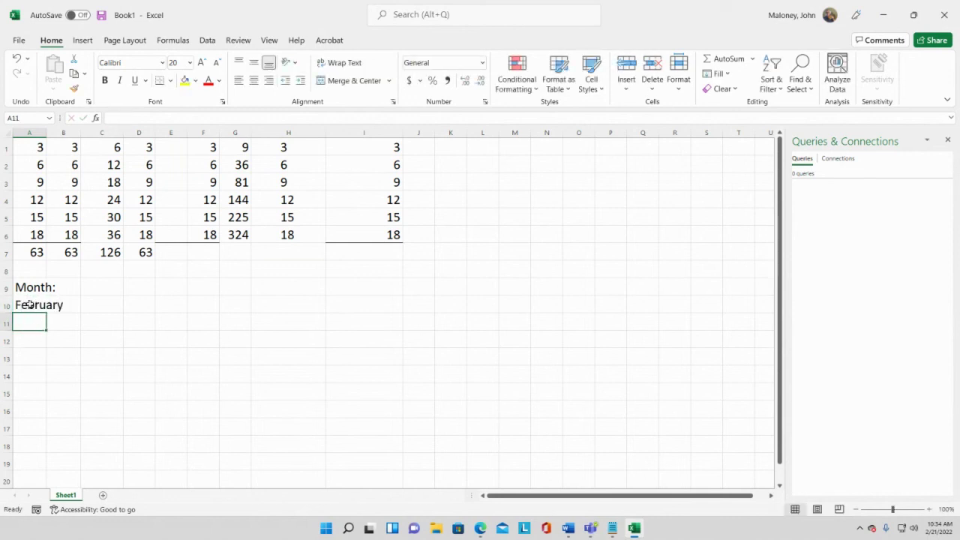
click(30, 304)
click(64, 305)
click(30, 304)
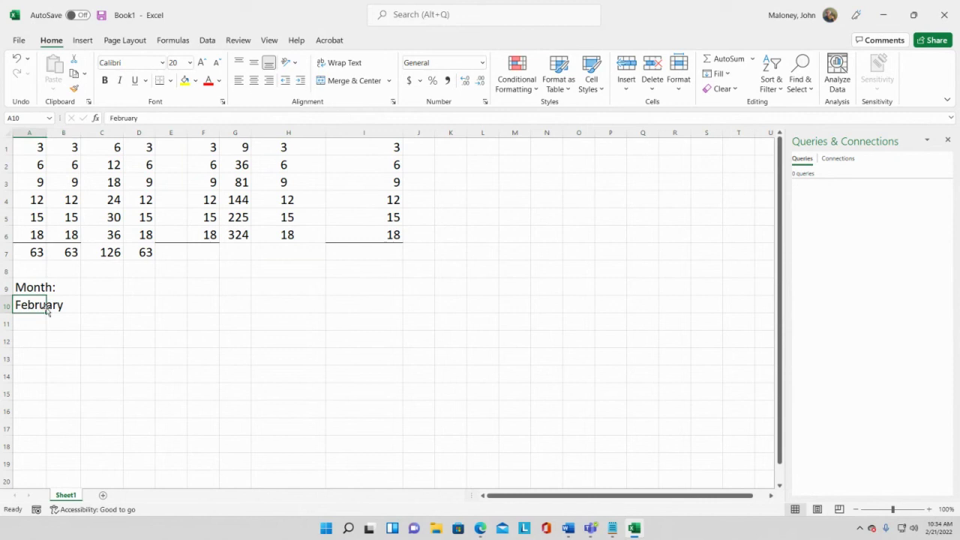
drag(45, 313, 46, 348)
Step: Add a 'Sales:' heading in D9 with 10000, 11000 and 9000 beneath it
click(114, 283)
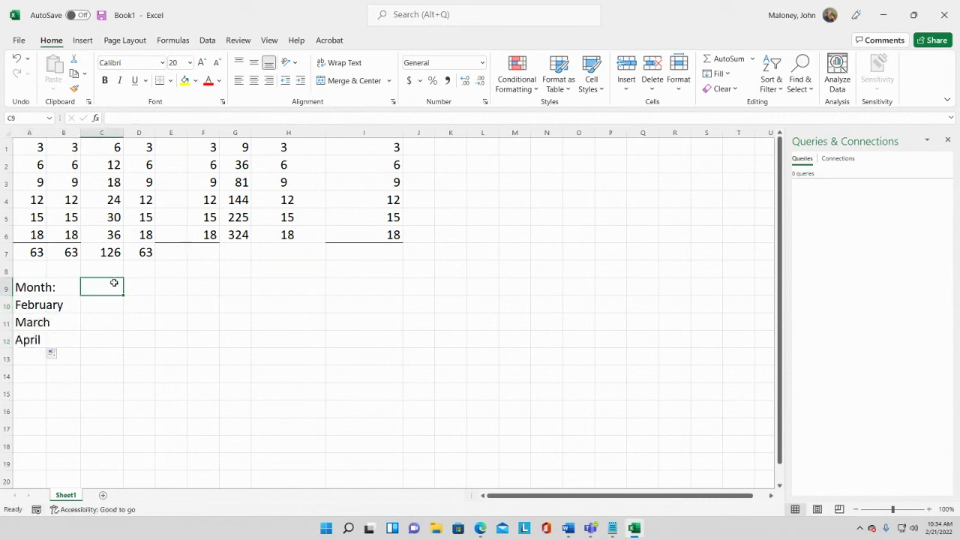
click(132, 286)
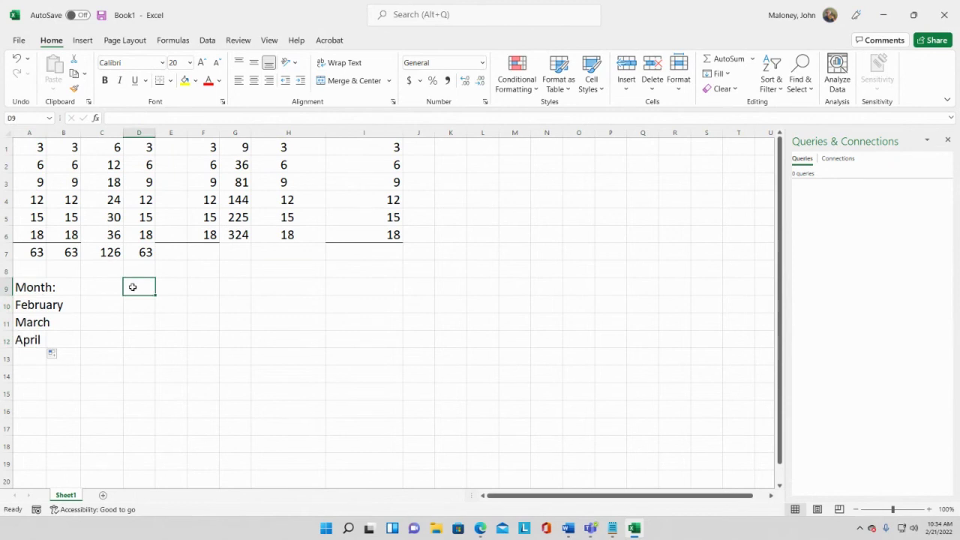
text(Sales)
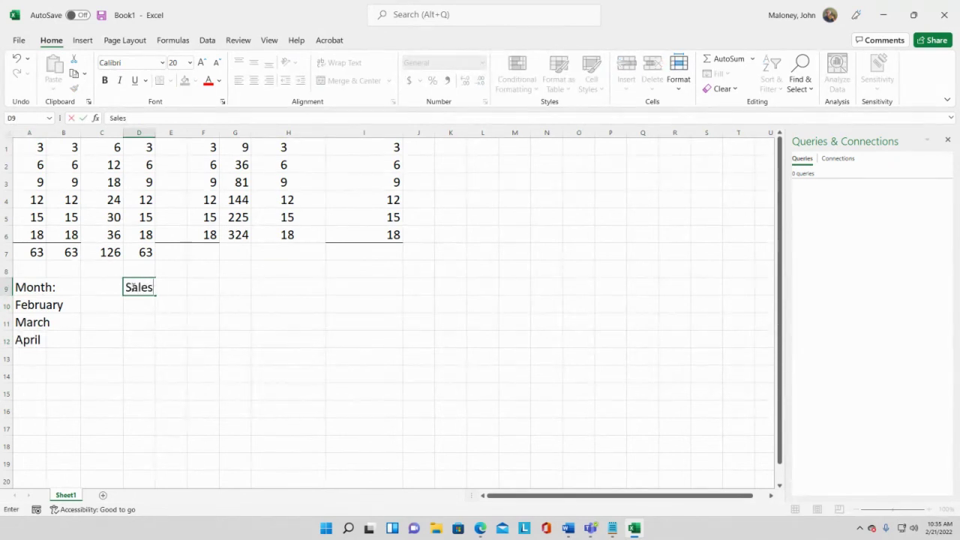
text(:)
key(Return)
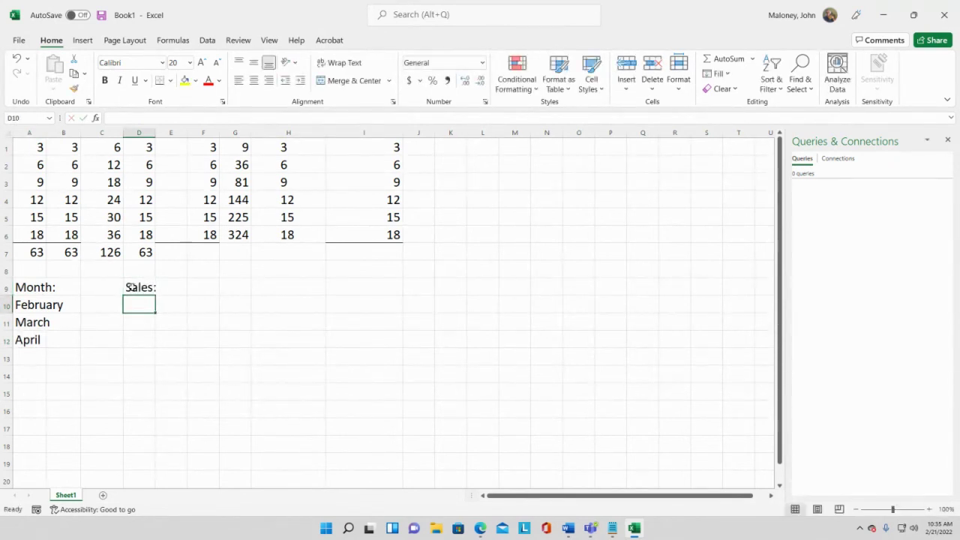
text(10000)
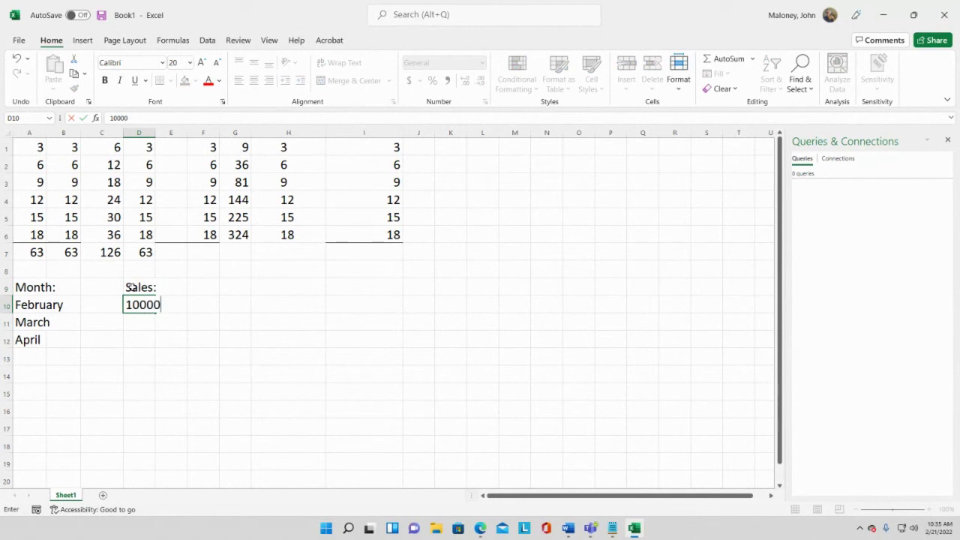
key(Return)
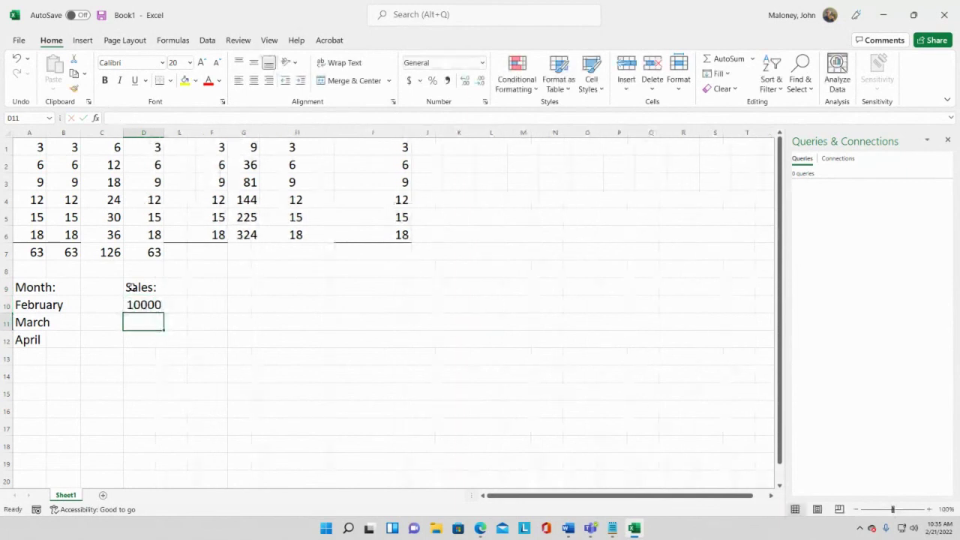
text(11000)
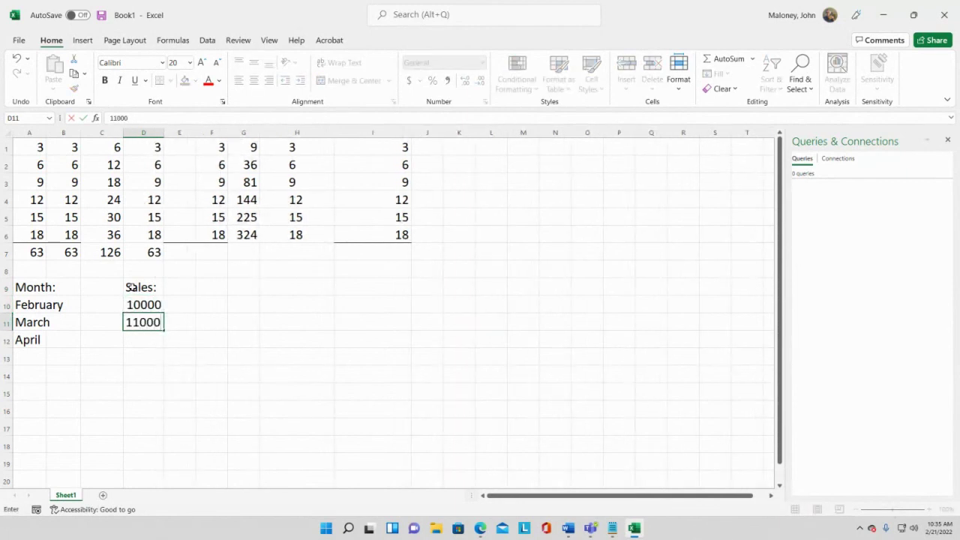
key(Return)
text(9000)
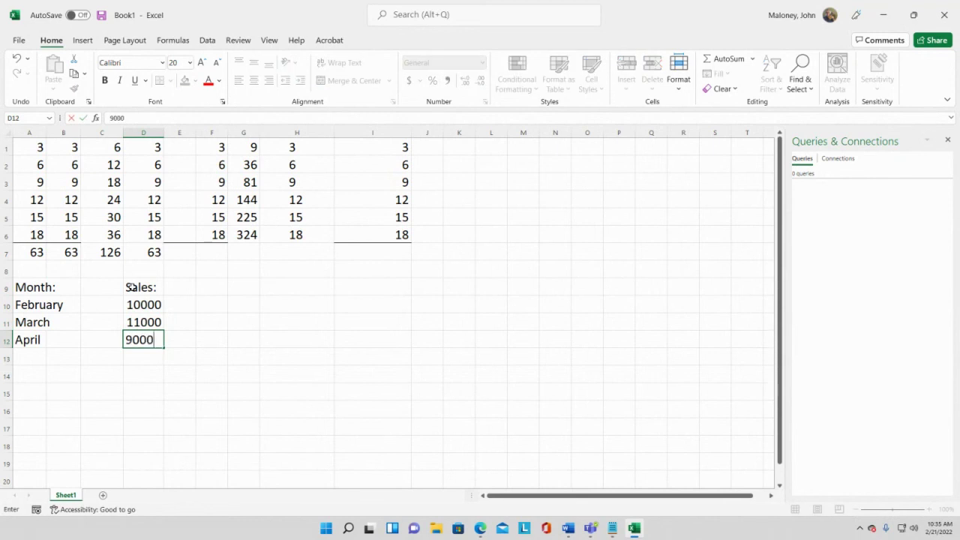
key(Return)
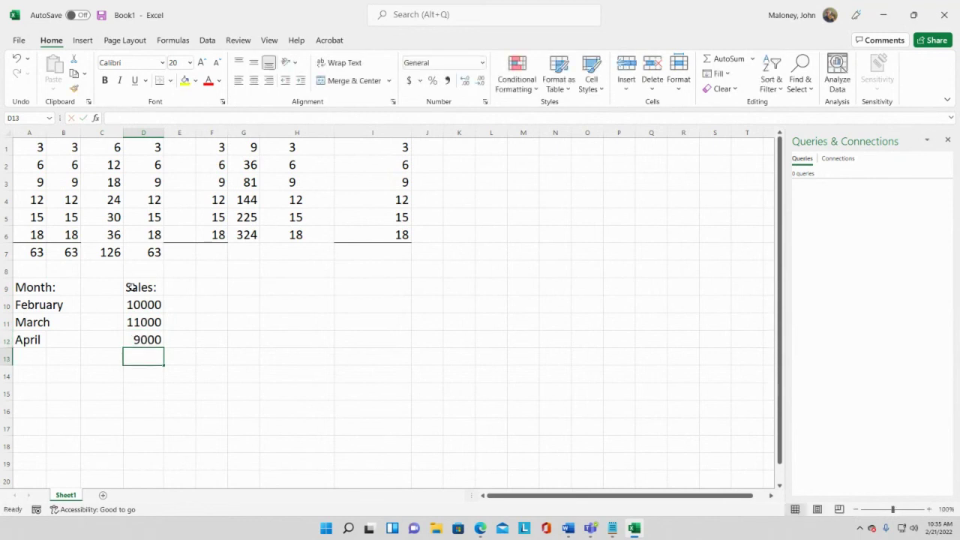
mouse_move(26, 283)
mouse_down()
mouse_move(78, 298)
mouse_move(147, 341)
mouse_up()
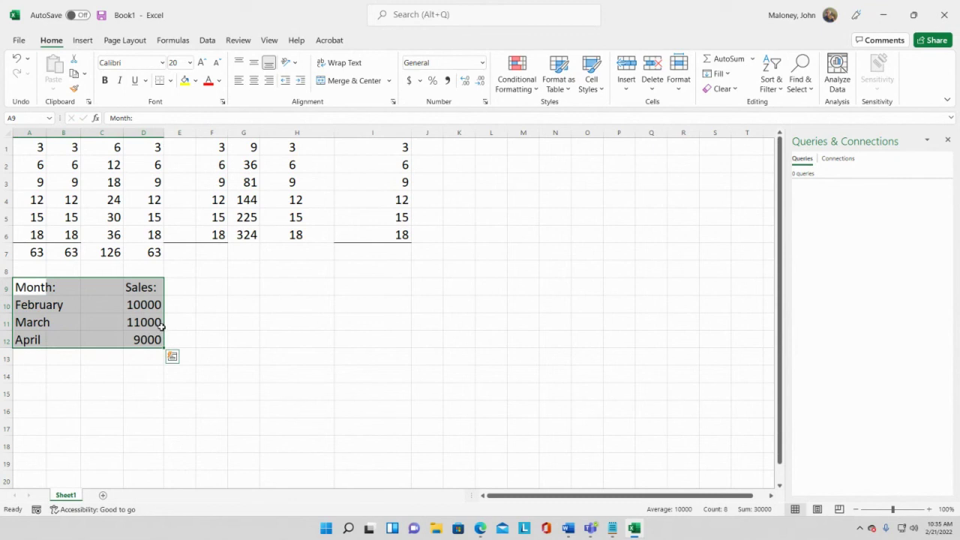
click(143, 360)
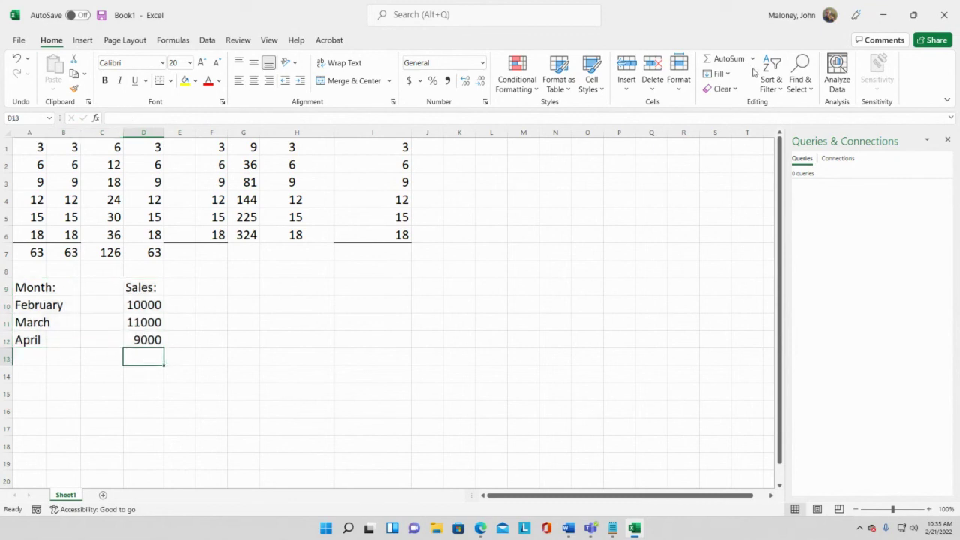
Step: Enter the 'Sum:' label in A14
click(24, 374)
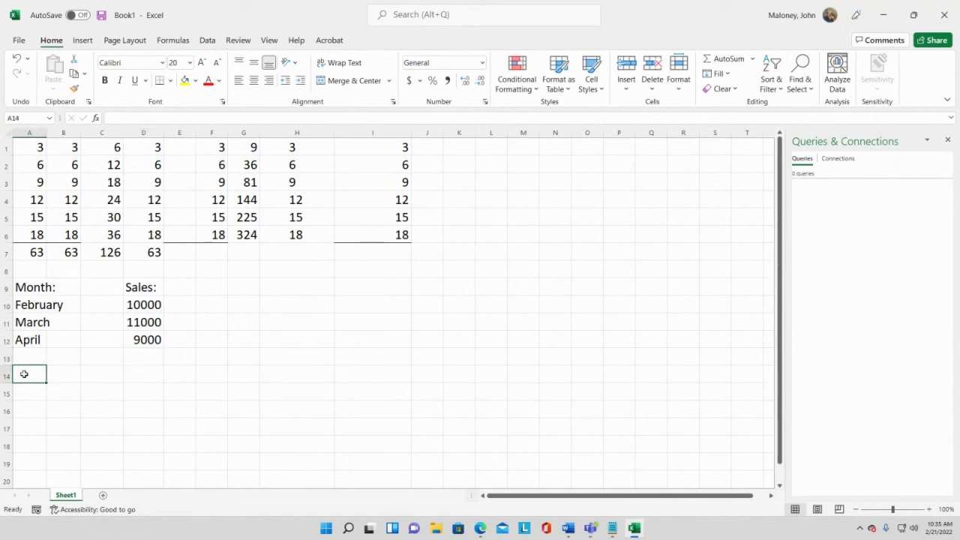
text(Max)
key(BackSpace)
key(BackSpace)
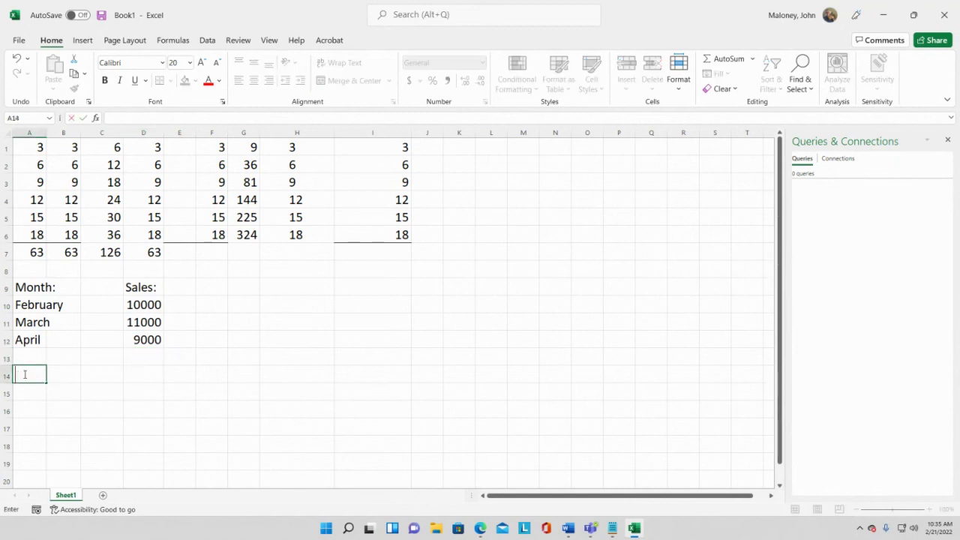
text(Suy)
key(BackSpace)
text(m:)
key(Return)
Step: Add 'Max:', 'Min:' and 'Avg:' labels in A15–A17, then select the sales figures D10:D12
text(Max:)
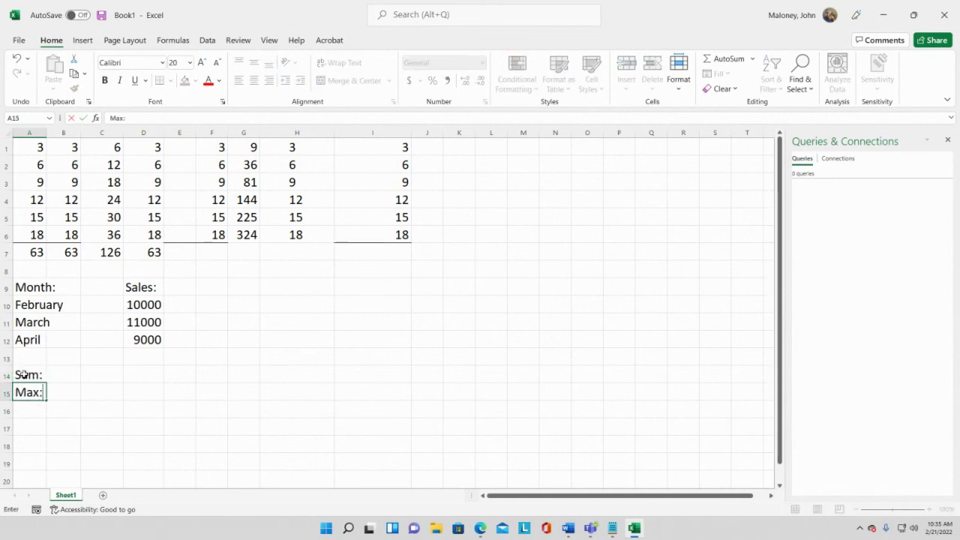
key(Return)
text(Max)
key(BackSpace)
key(BackSpace)
text(in:)
key(Return)
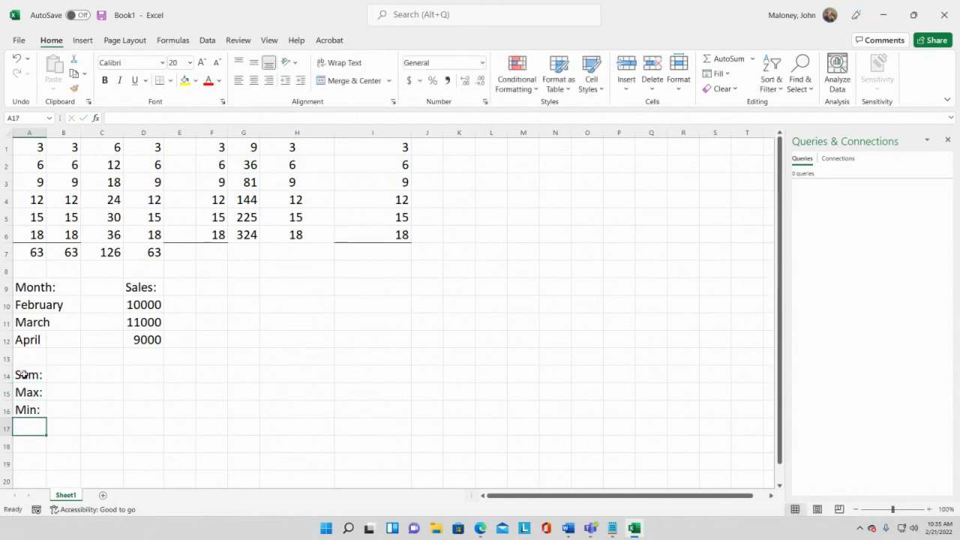
text(Avg:)
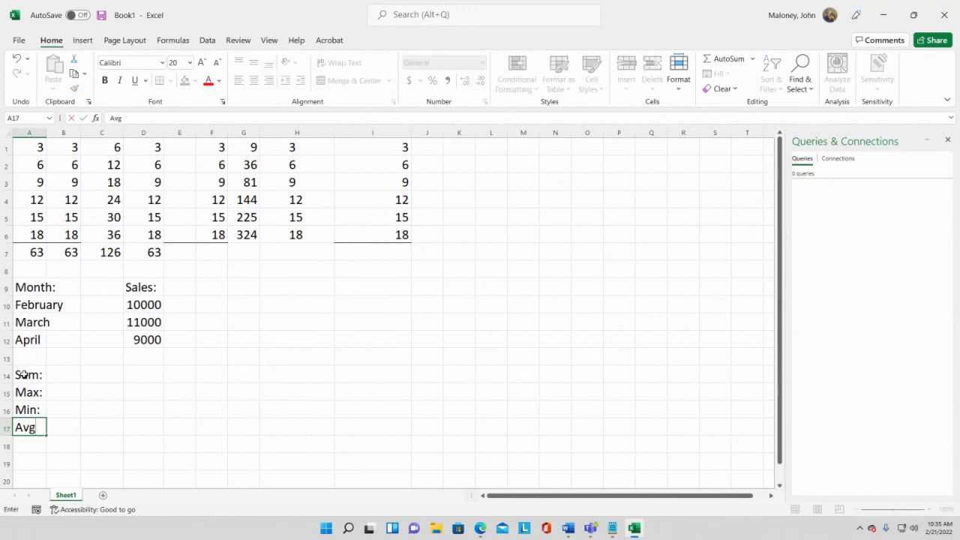
key(Return)
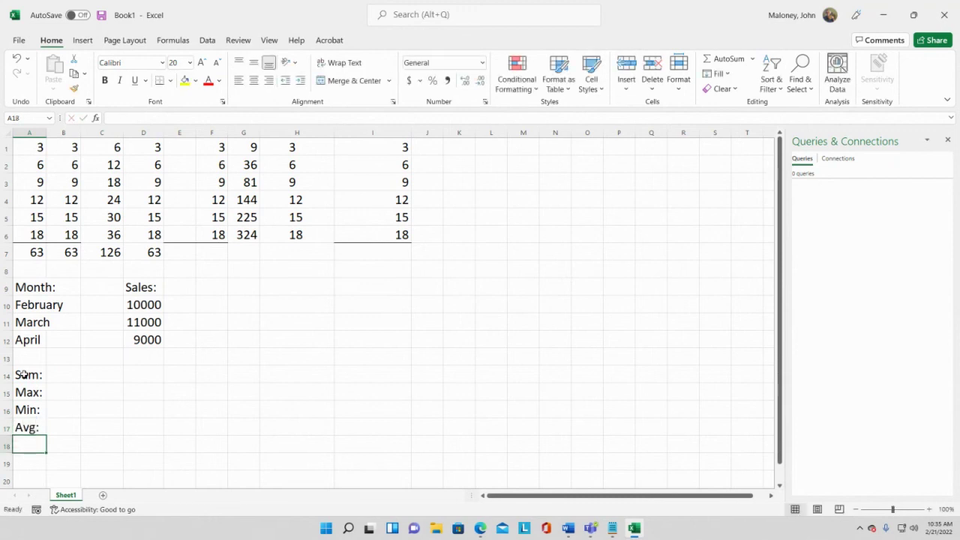
click(133, 375)
drag(144, 306, 145, 338)
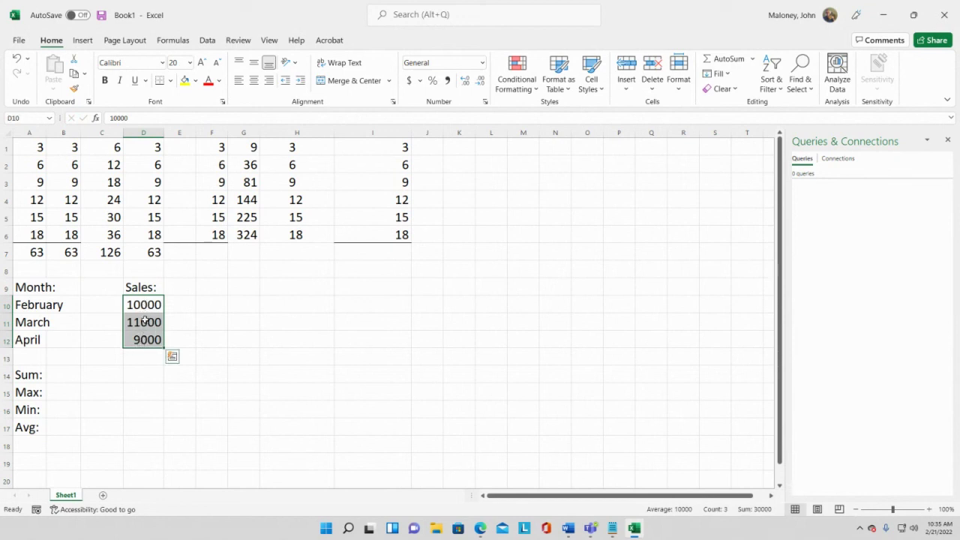
click(140, 375)
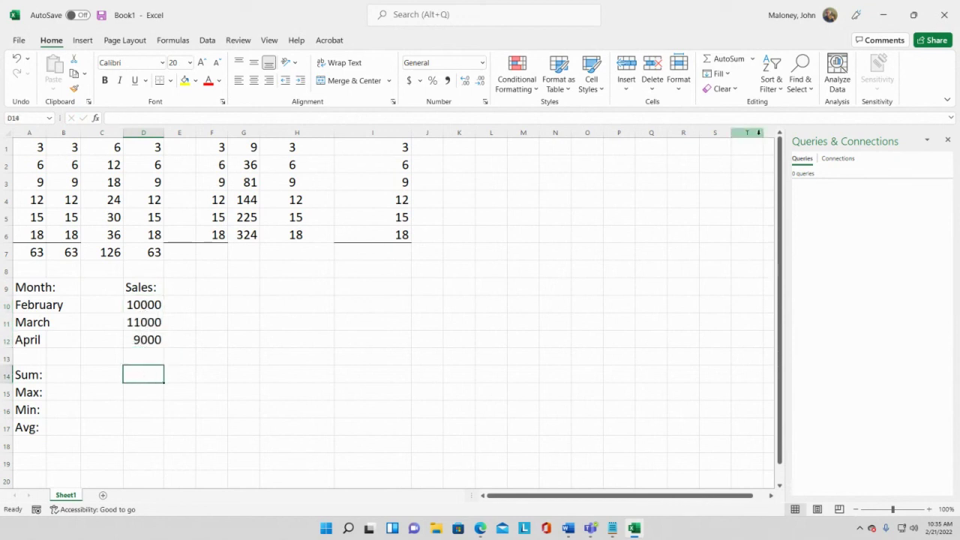
click(753, 59)
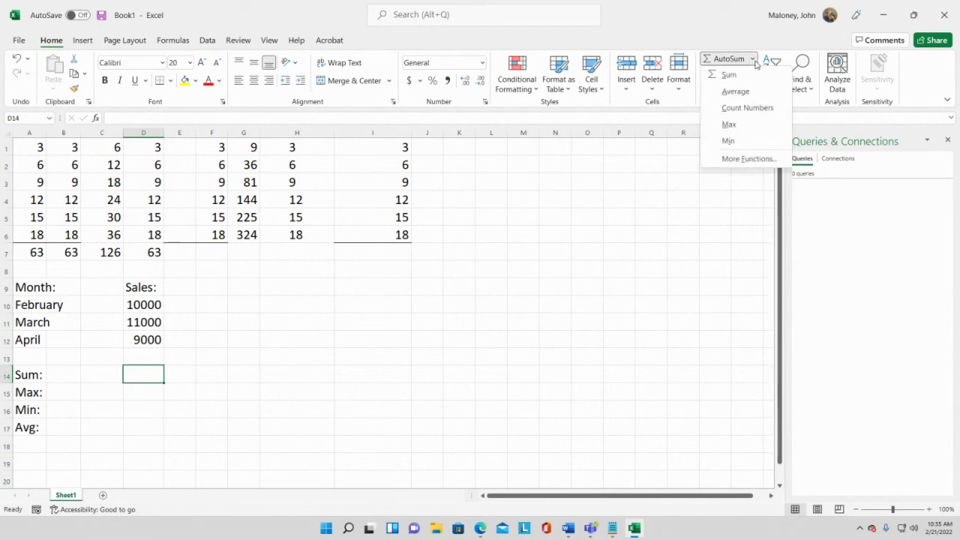
click(728, 75)
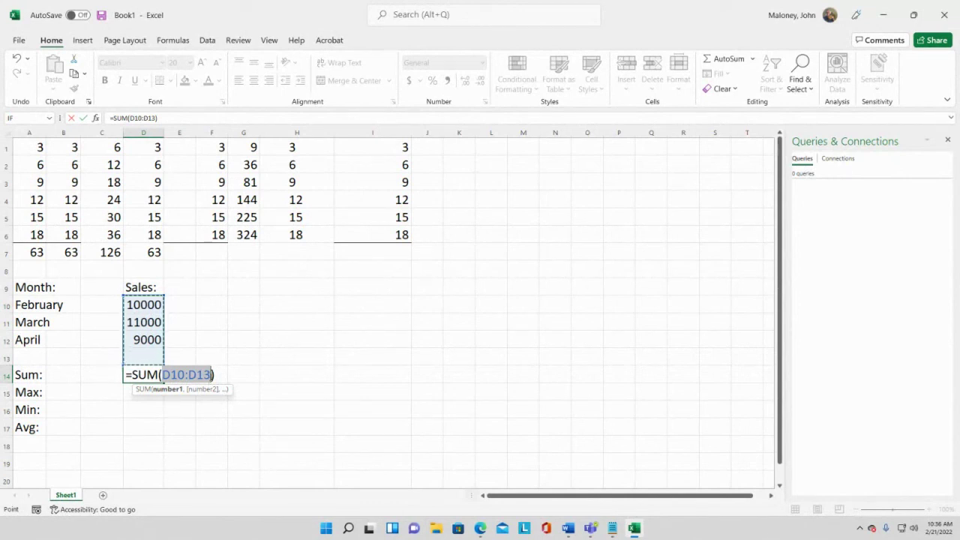
key(F2)
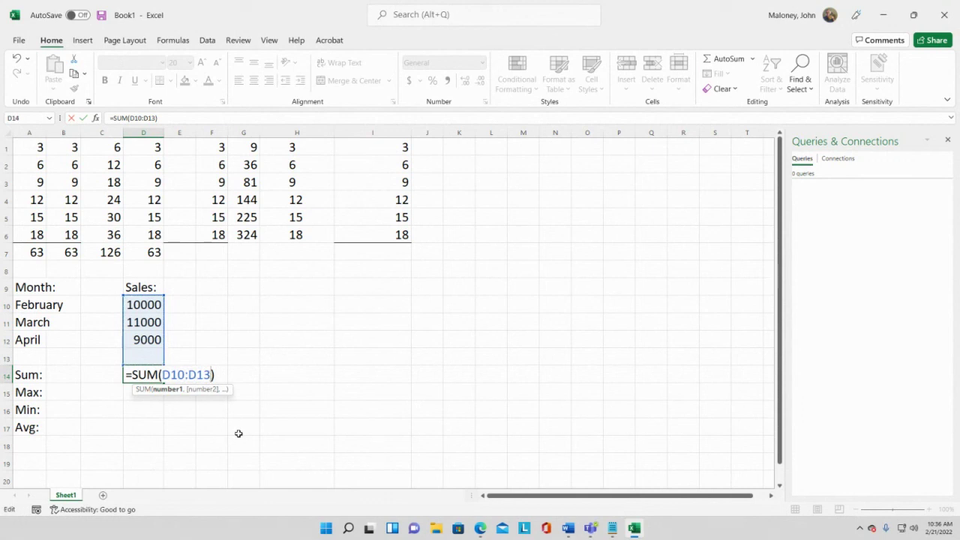
key(BackSpace)
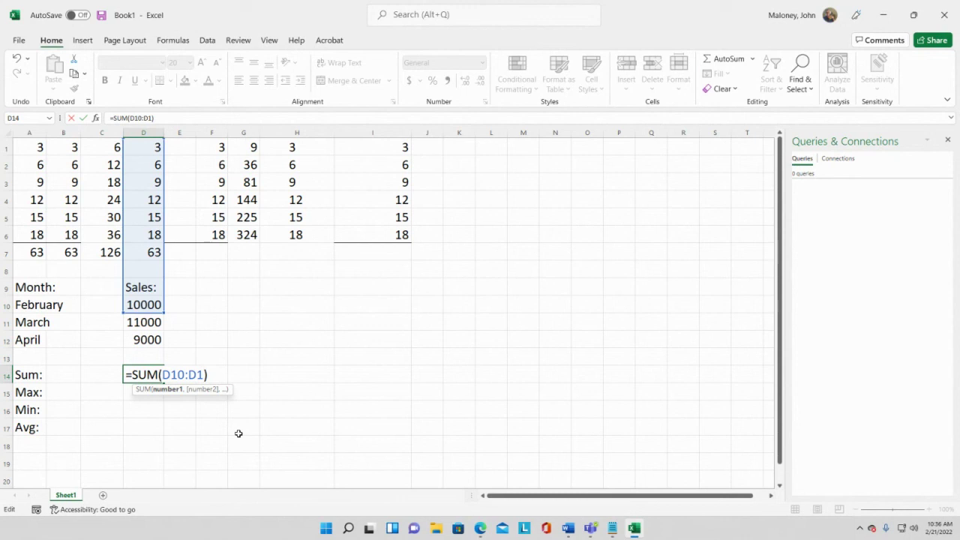
text(2)
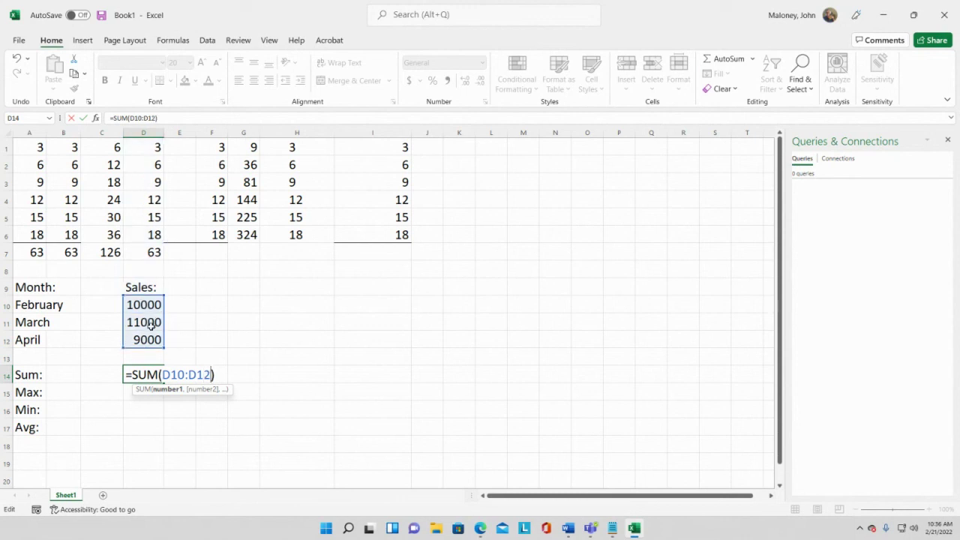
key(Return)
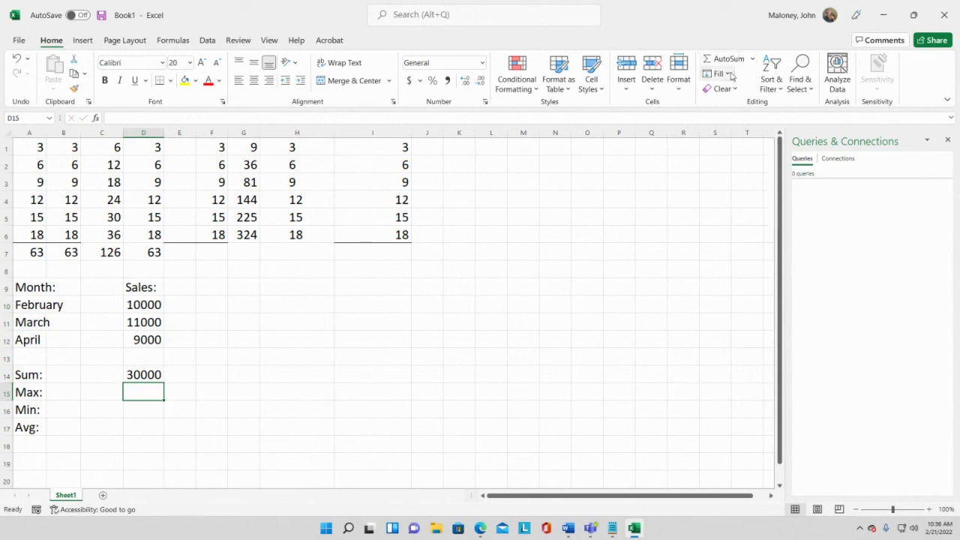
Step: Enter =MAX(D10:D12) in D15 via AutoSum Max, giving 11000
click(752, 58)
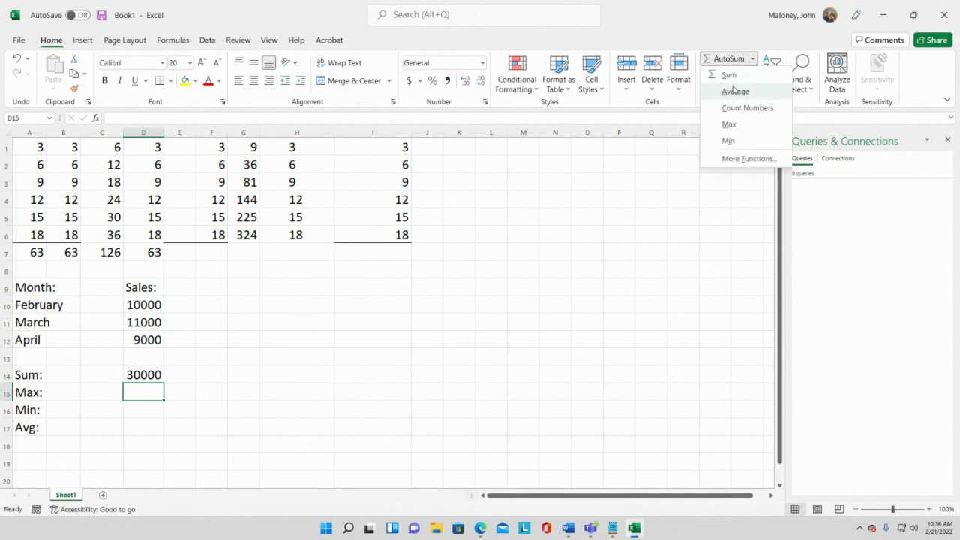
click(728, 124)
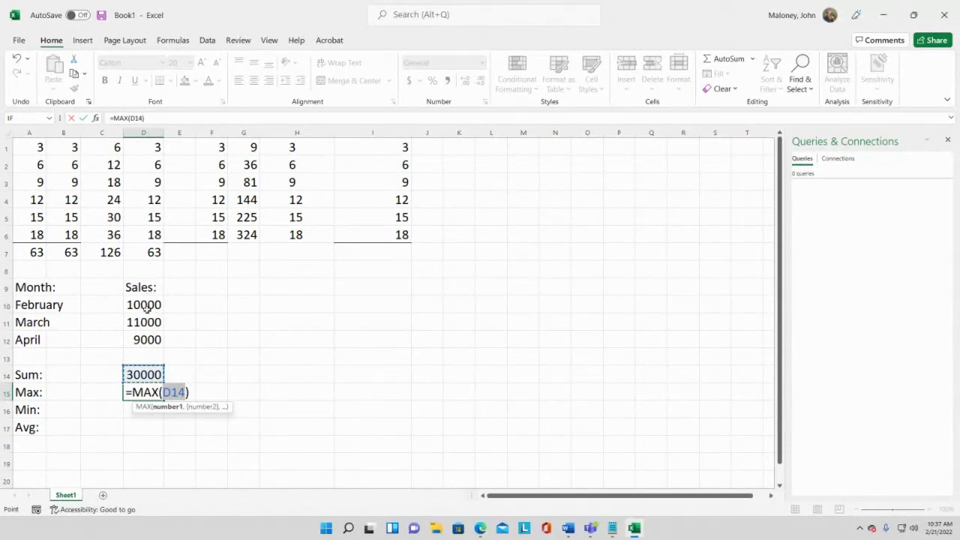
drag(148, 306, 150, 339)
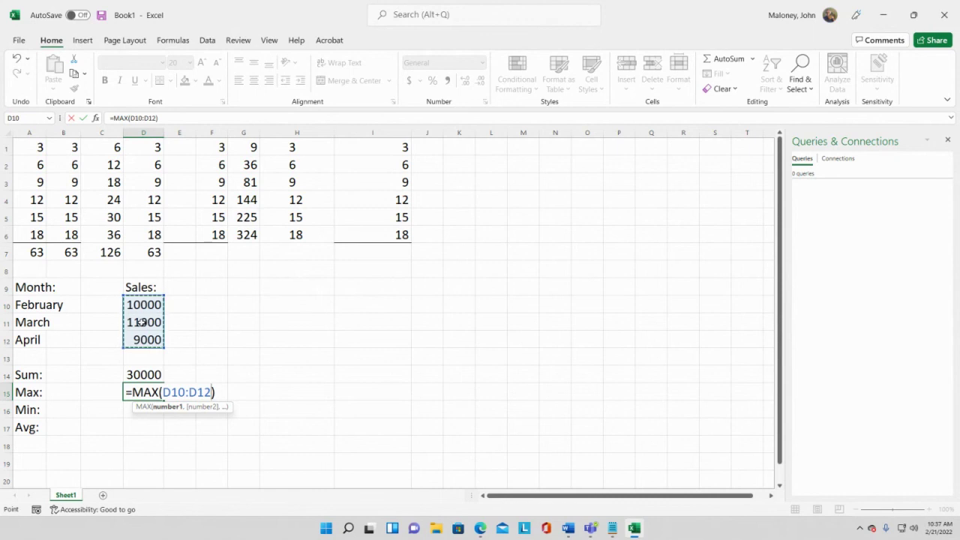
key(Return)
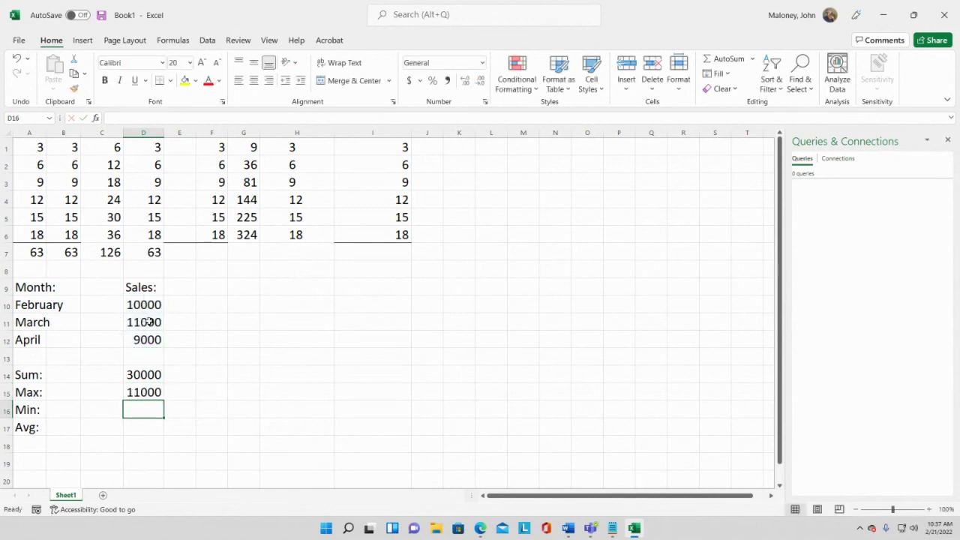
Step: Review the D15 MAX formula and keep it unchanged
click(147, 390)
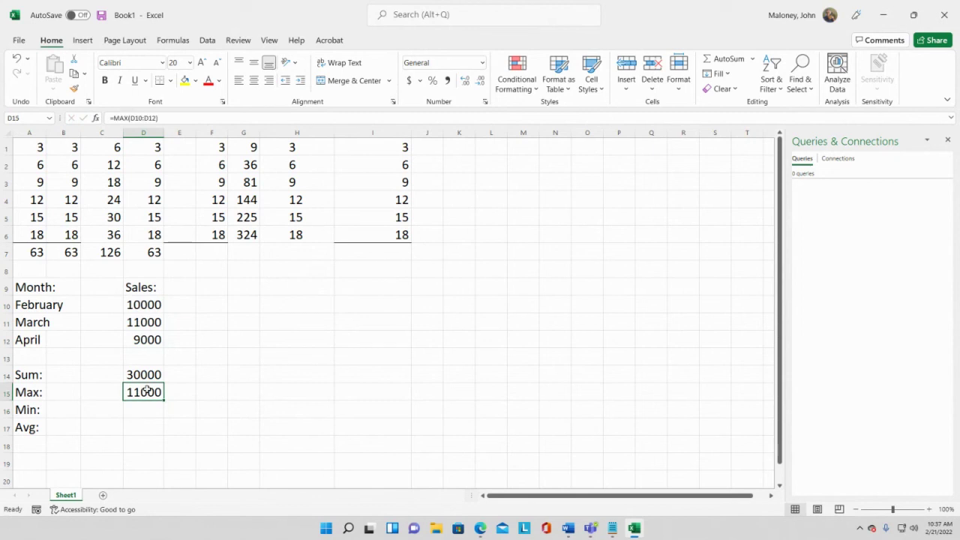
click(124, 118)
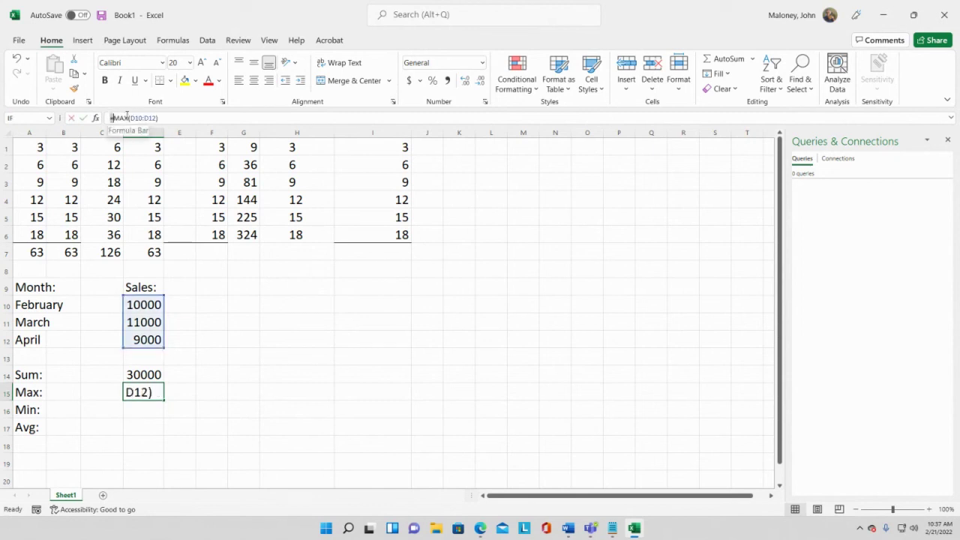
drag(111, 118, 159, 117)
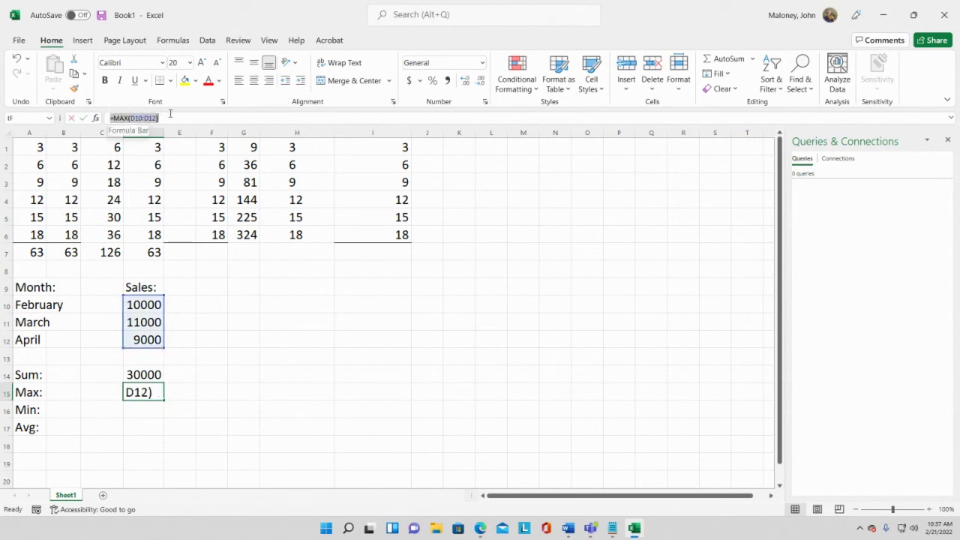
click(752, 59)
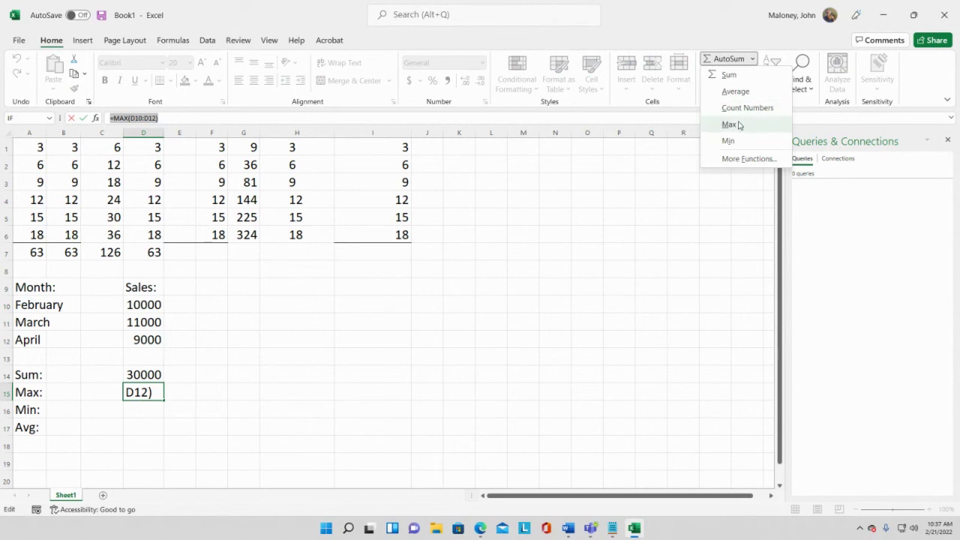
click(192, 116)
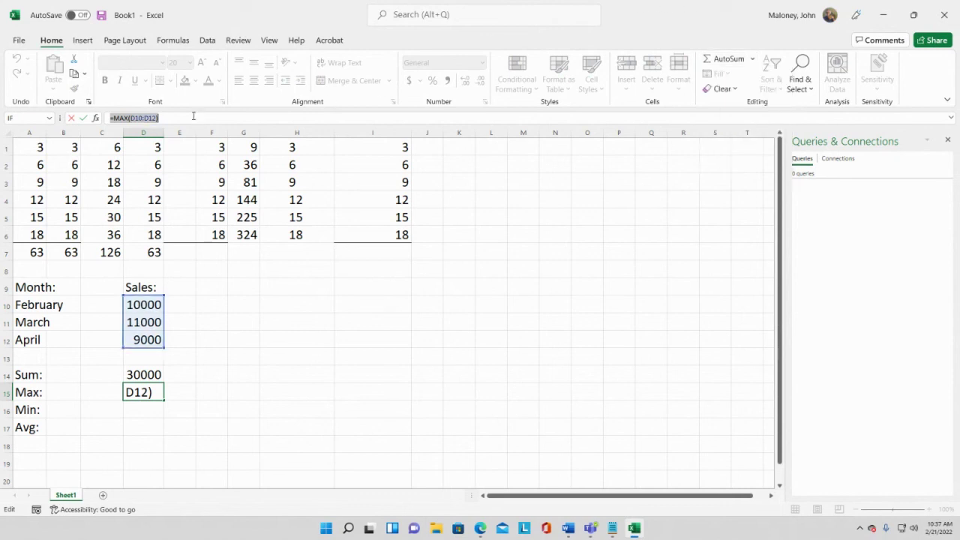
key(ctrl+Return)
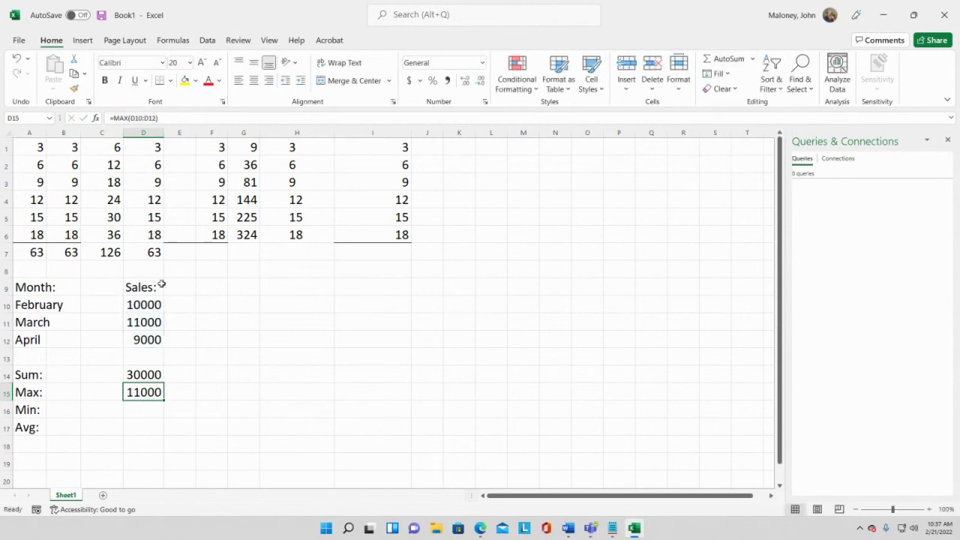
click(142, 406)
Step: Enter =MIN(D10:D12) in D16 via AutoSum Min, showing 9000
click(34, 413)
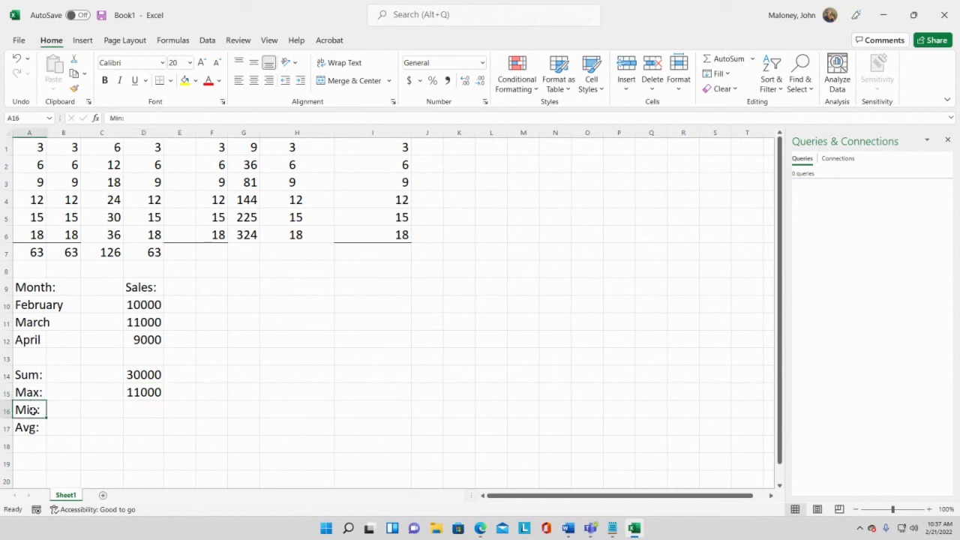
click(128, 411)
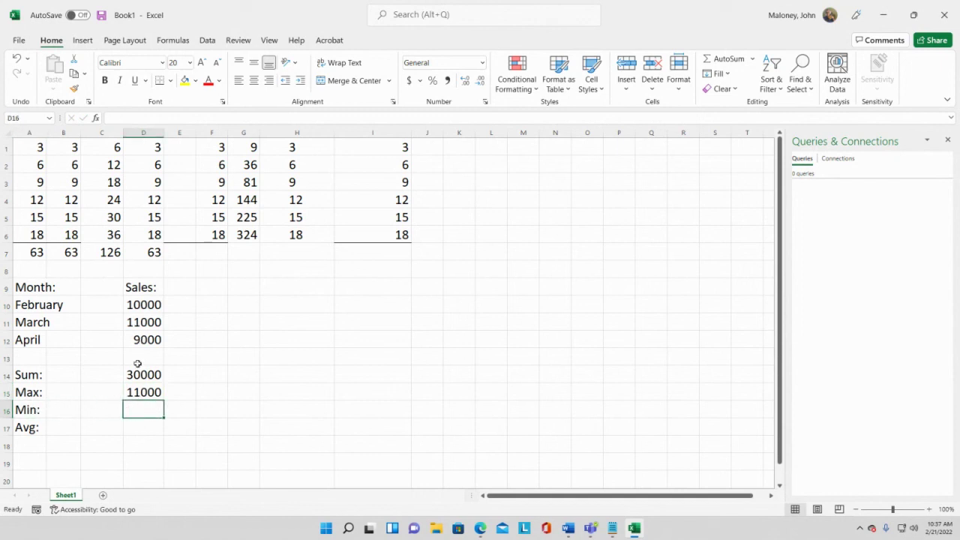
drag(138, 375, 141, 391)
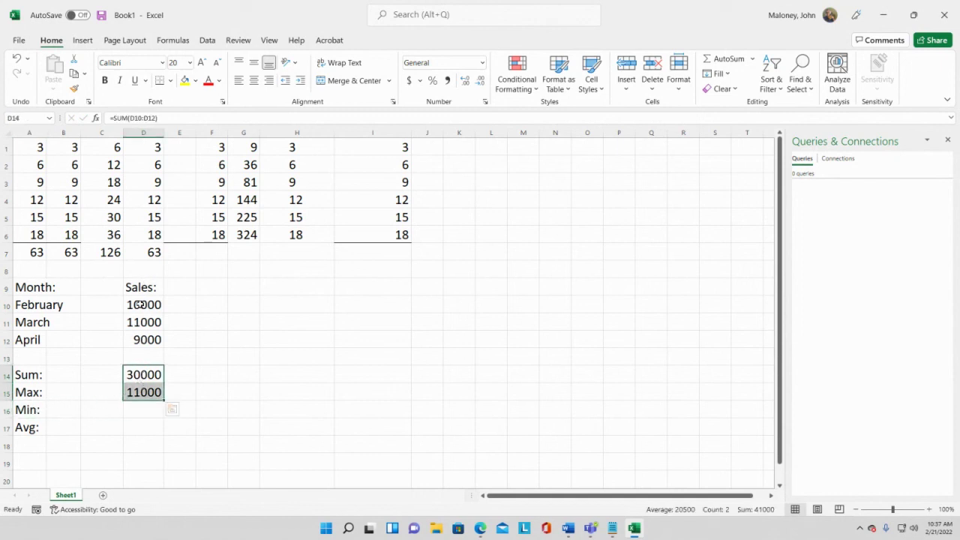
drag(141, 305, 141, 341)
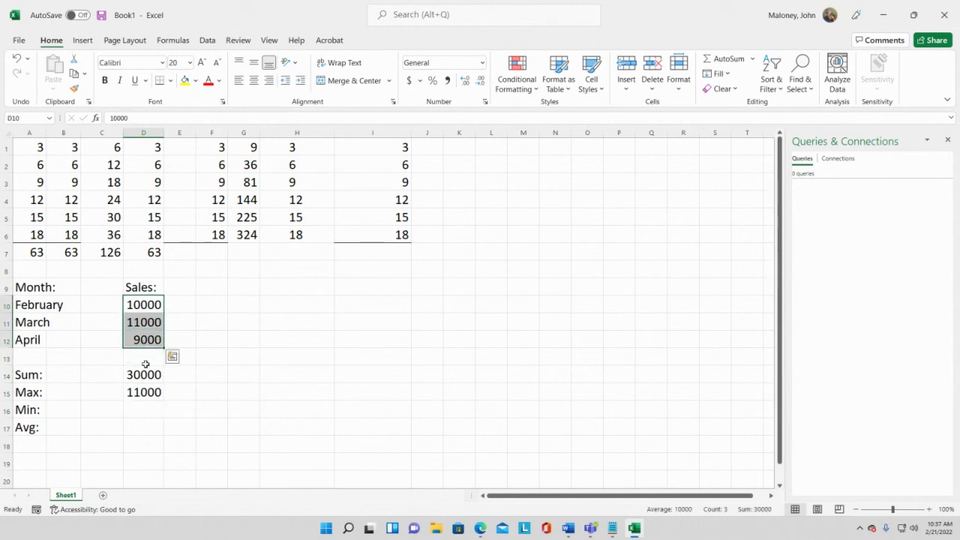
click(138, 409)
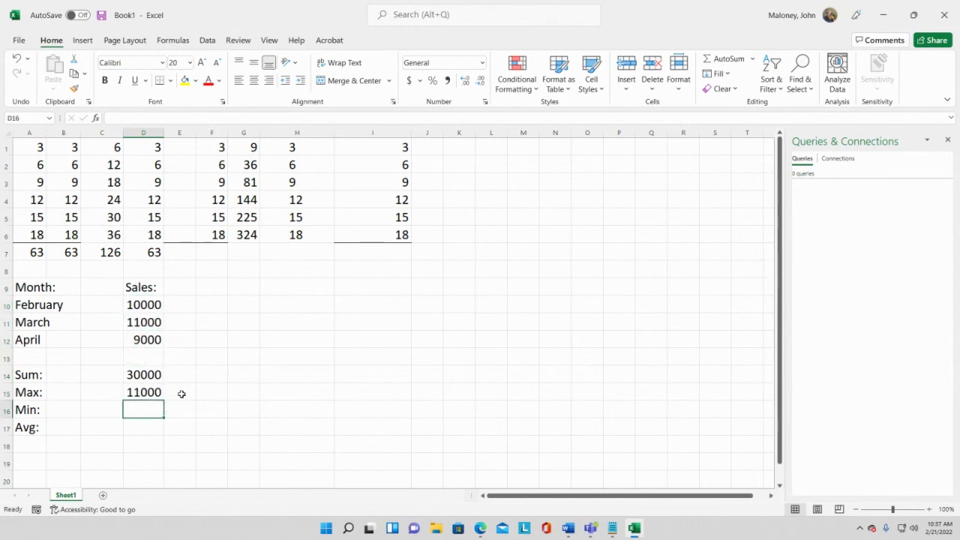
click(753, 59)
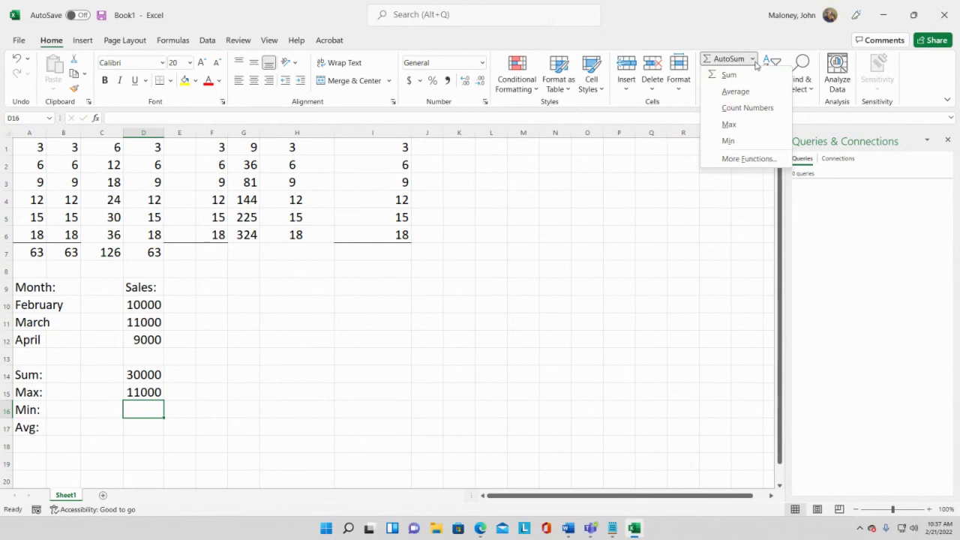
click(745, 141)
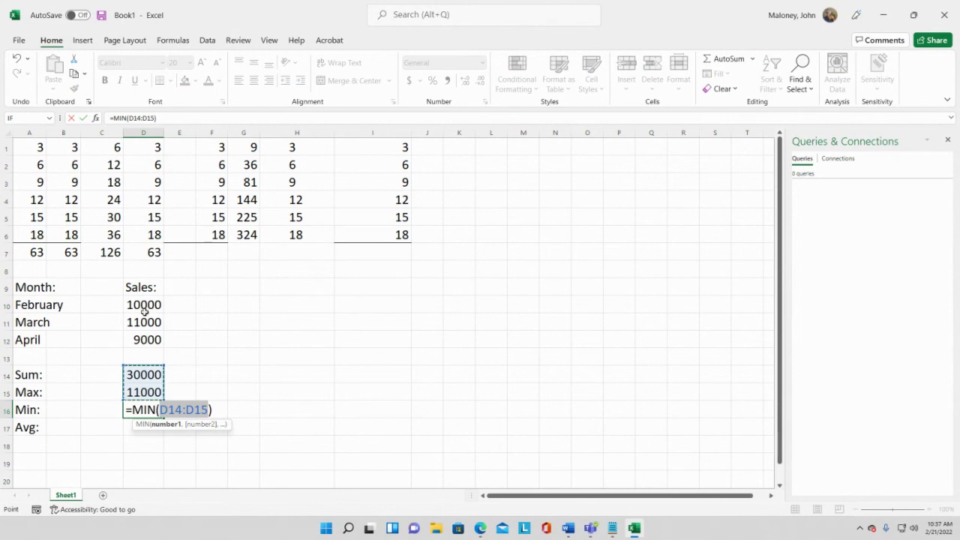
drag(144, 303, 157, 341)
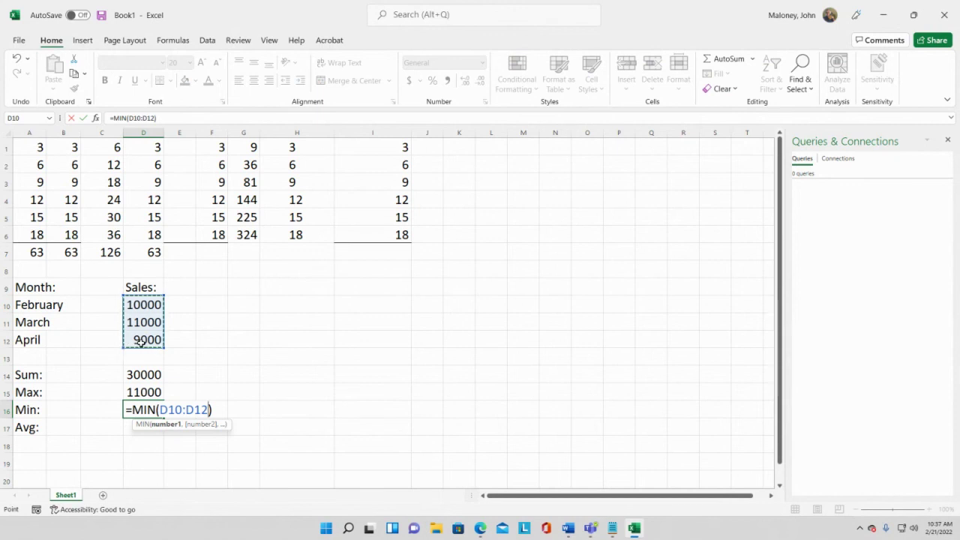
key(Return)
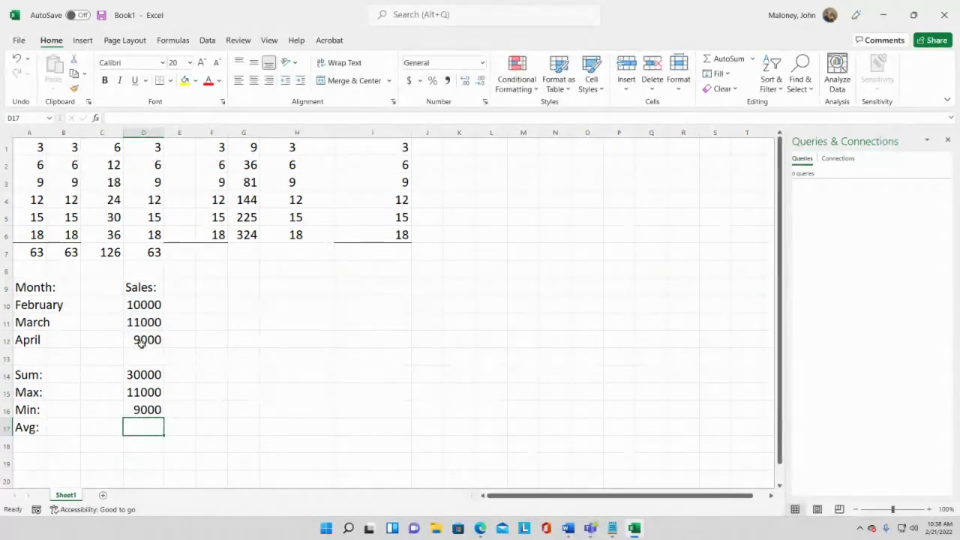
drag(150, 305, 150, 337)
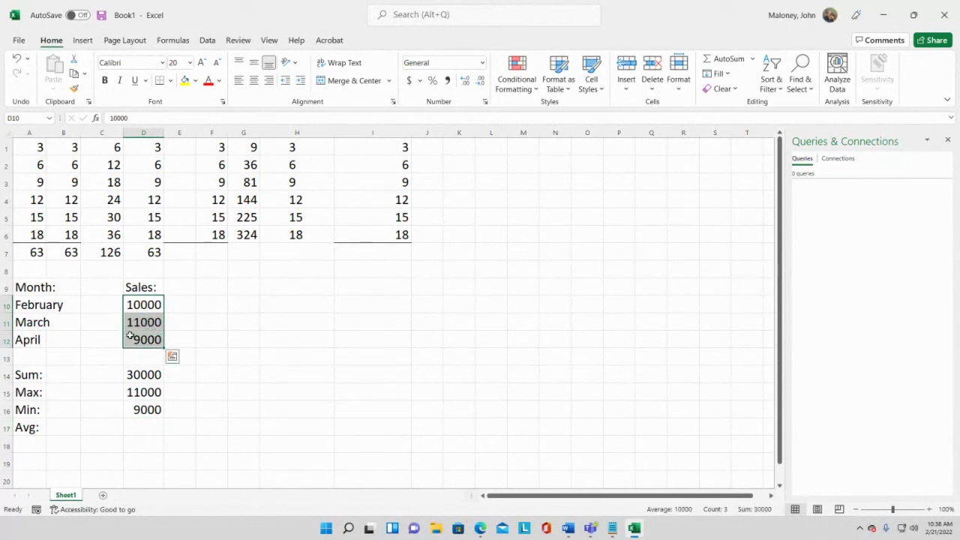
Step: Enter =AVERAGE(D10:D12) in D17 via AutoSum Average, showing 10000
click(138, 430)
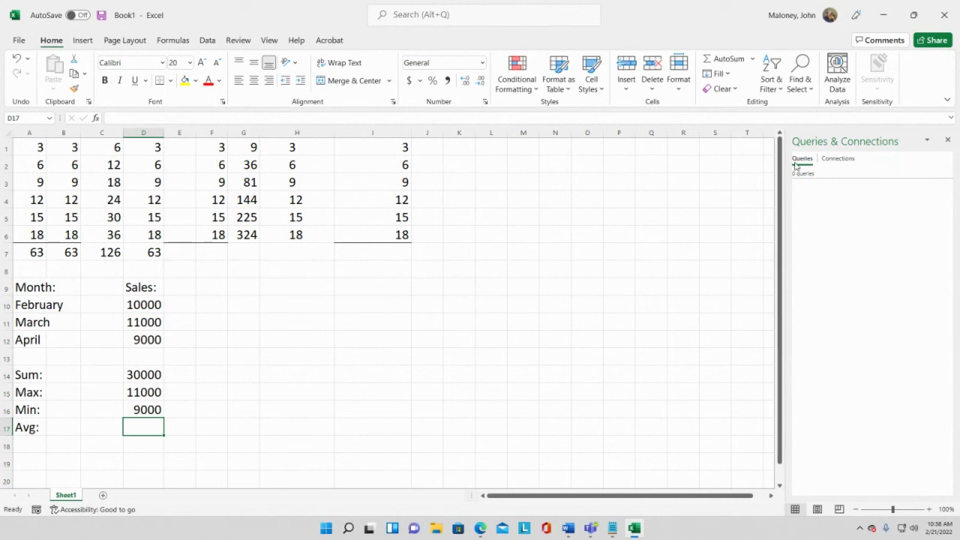
click(752, 59)
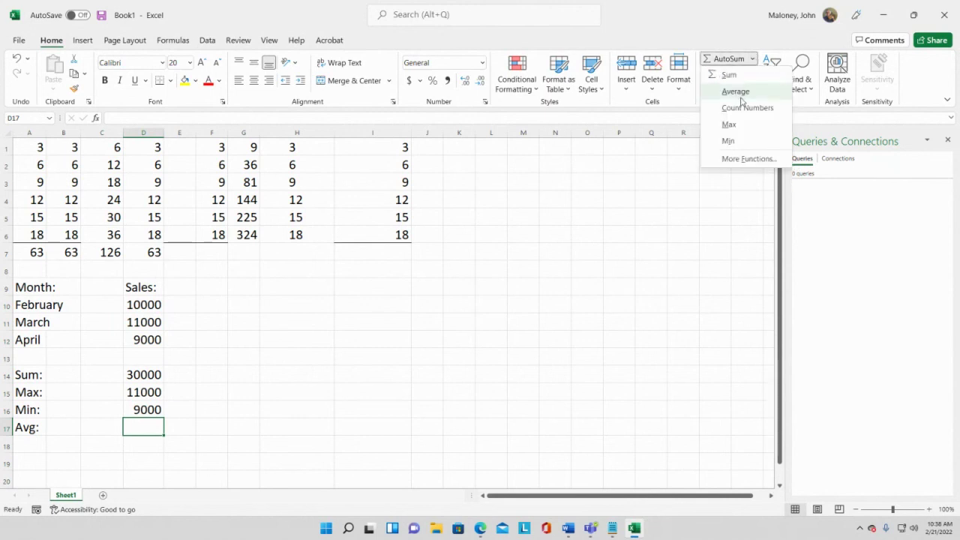
click(735, 91)
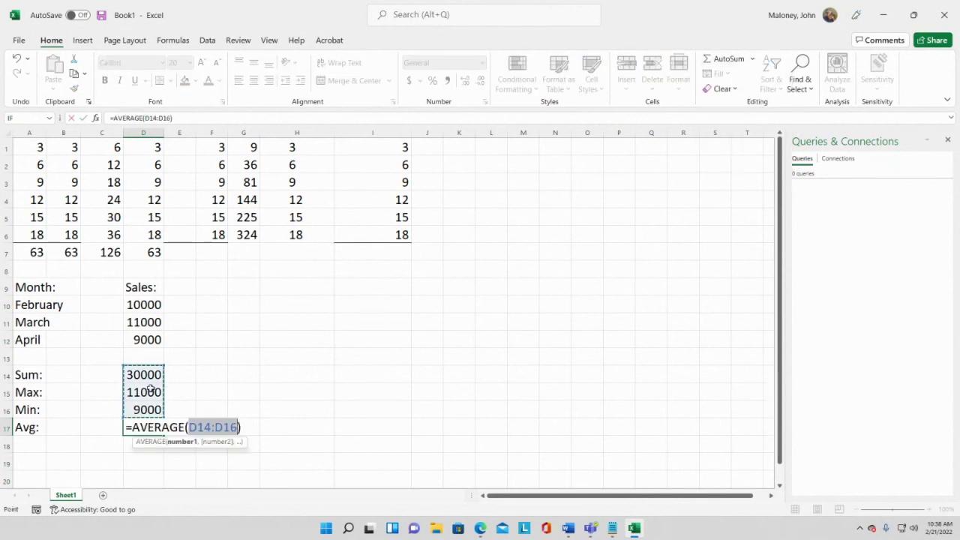
click(151, 304)
drag(151, 303, 152, 336)
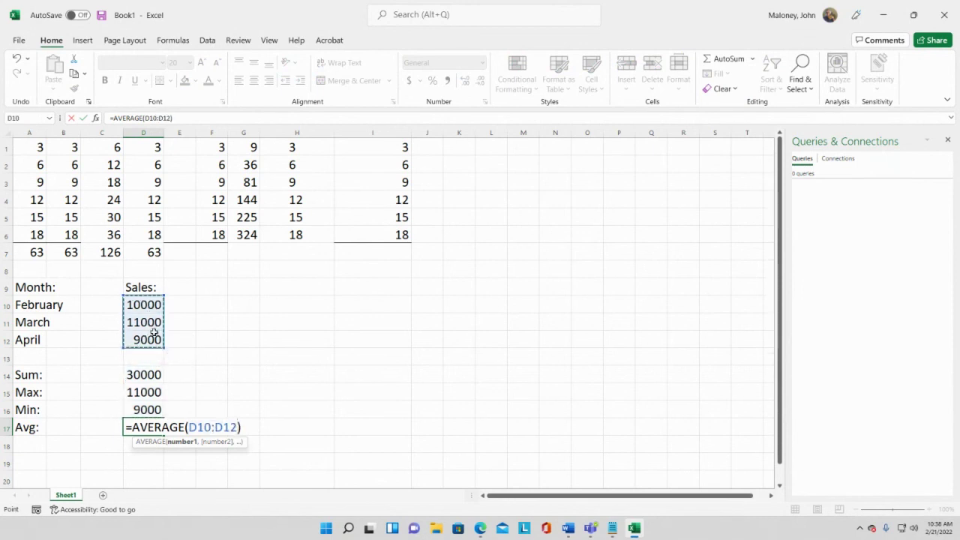
key(Return)
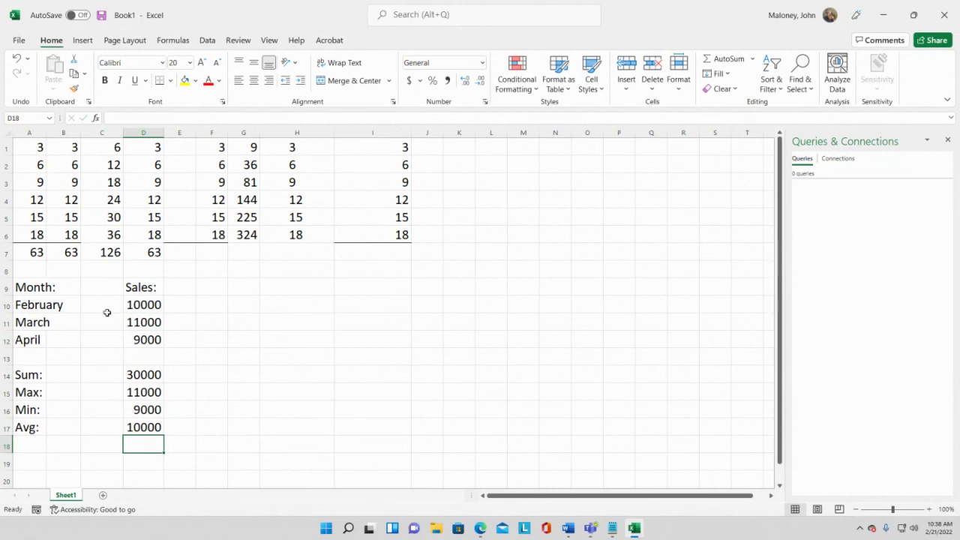
drag(35, 289, 35, 339)
drag(152, 288, 158, 338)
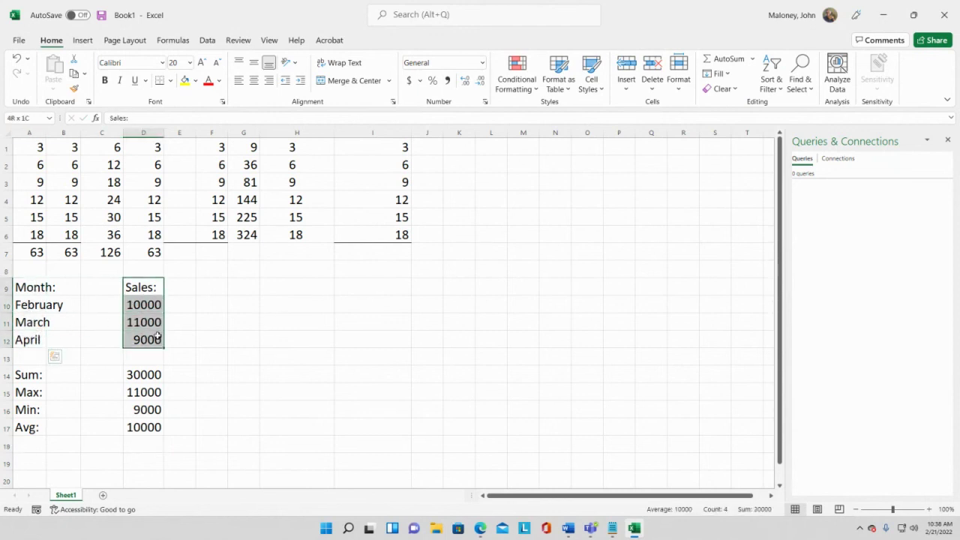
click(276, 337)
drag(25, 290, 33, 339)
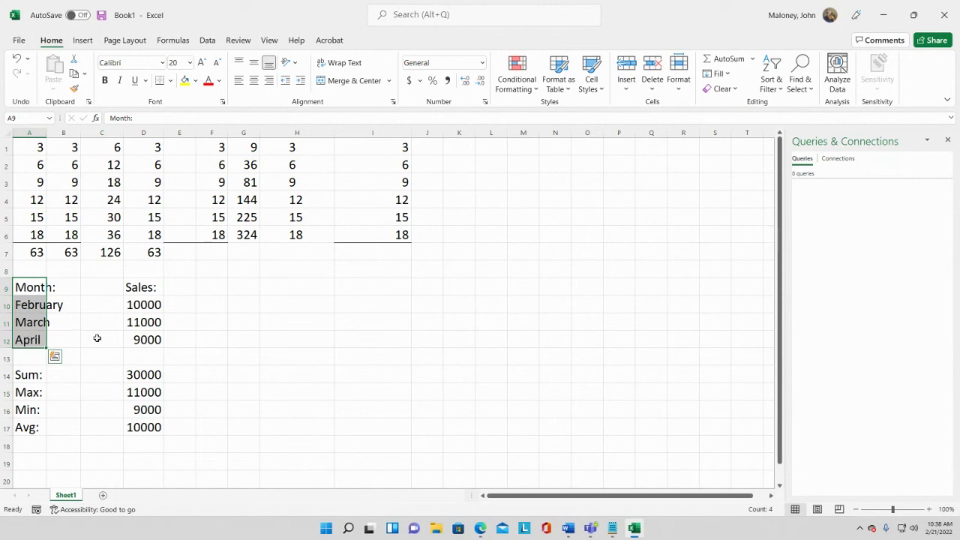
key(ctrl+q)
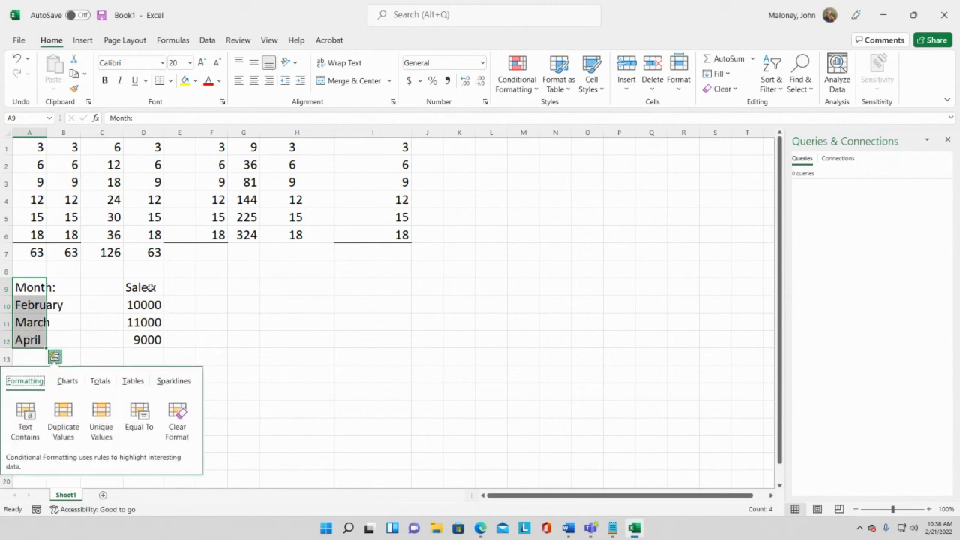
drag(150, 287, 155, 337)
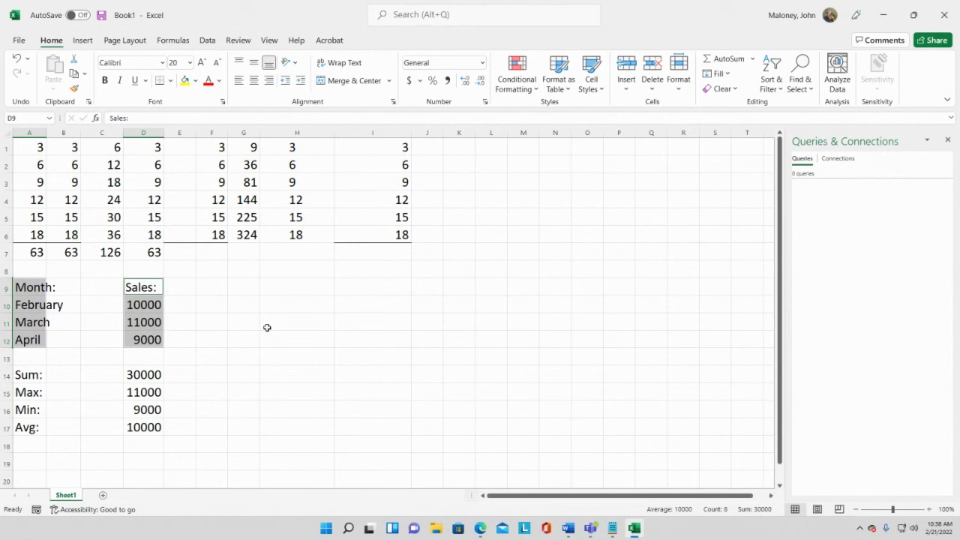
click(64, 133)
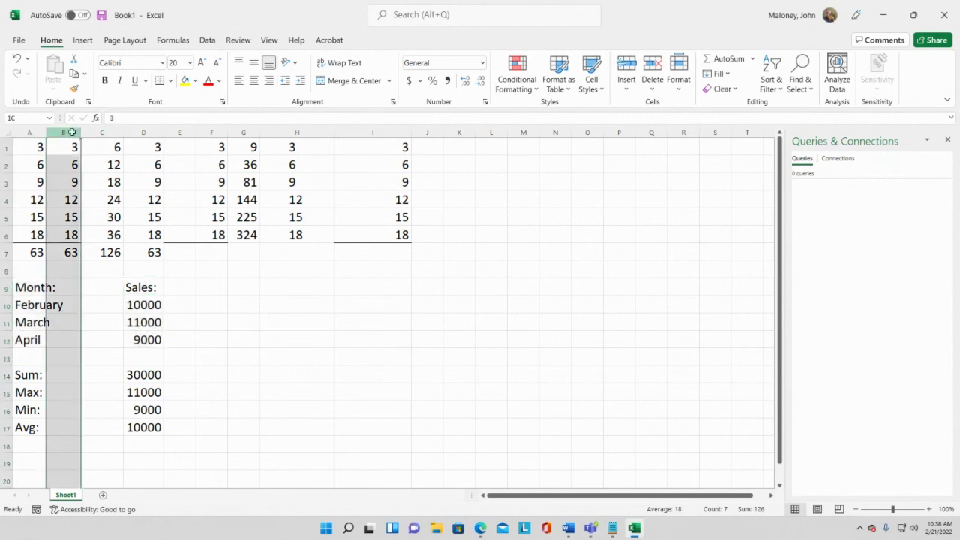
drag(86, 134, 93, 134)
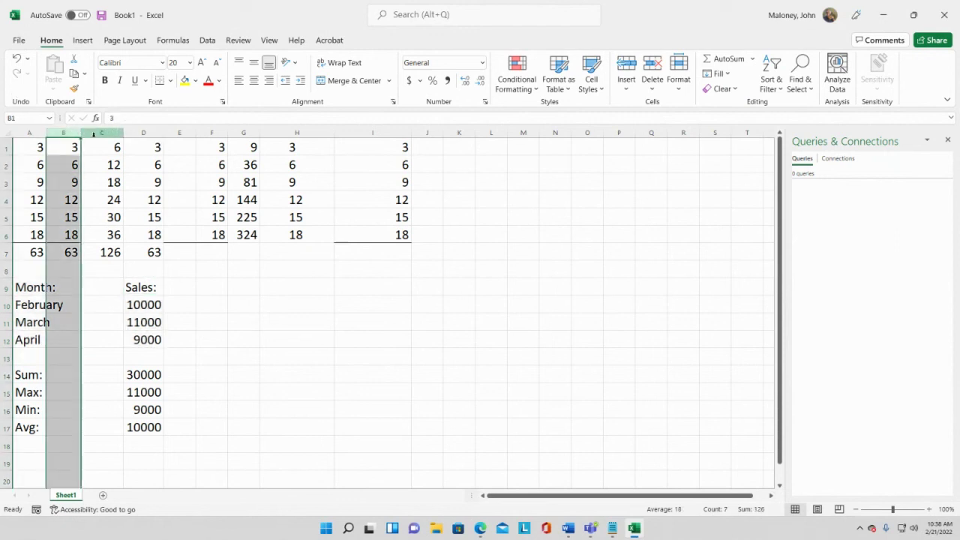
click(102, 133)
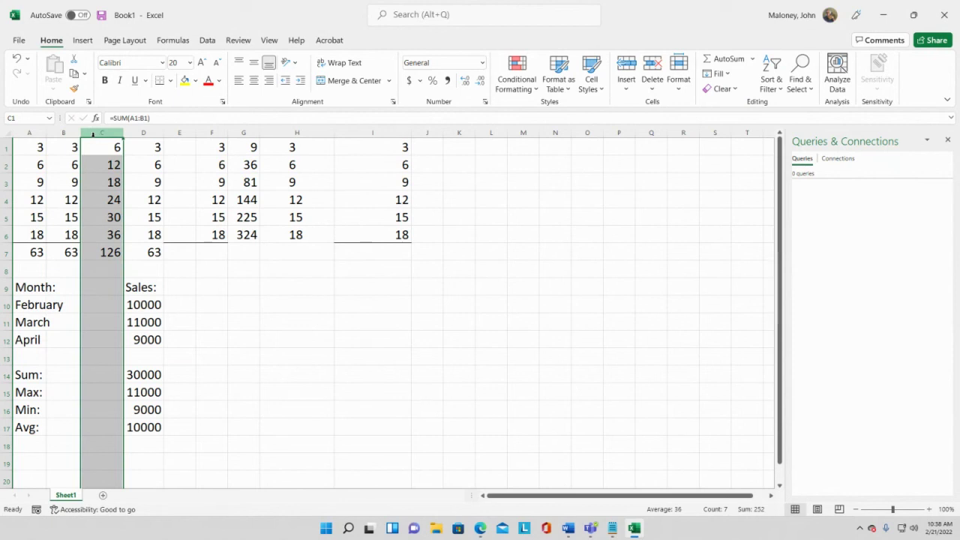
click(75, 133)
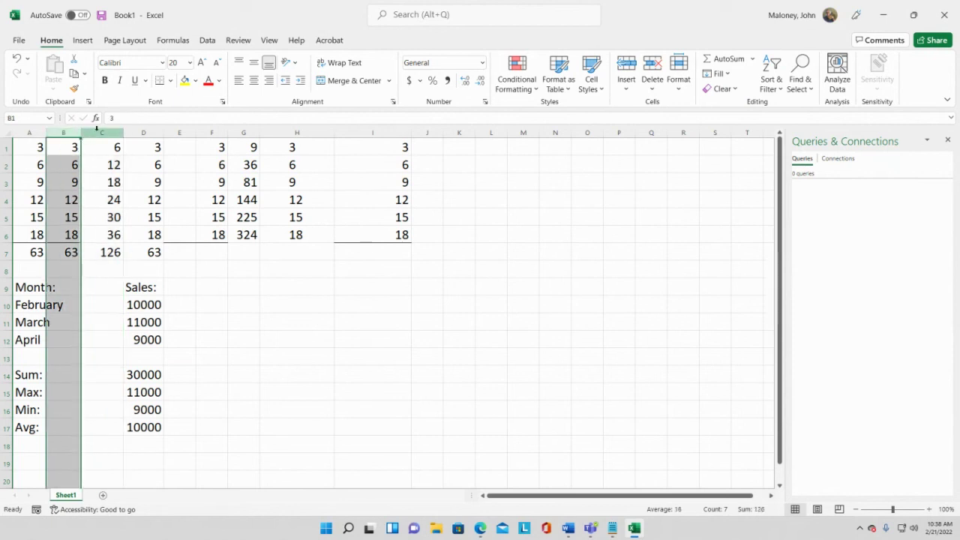
click(98, 133)
drag(36, 285, 34, 337)
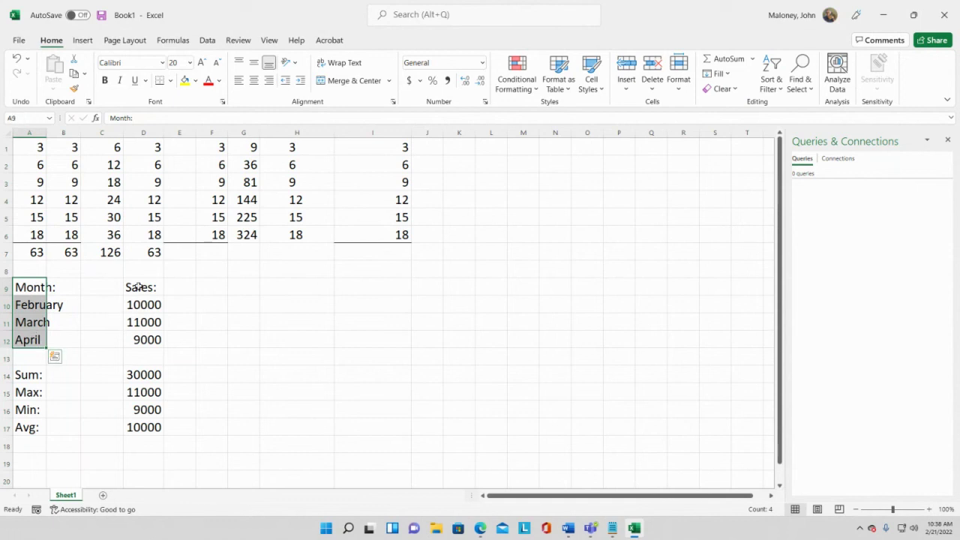
drag(139, 287, 137, 341)
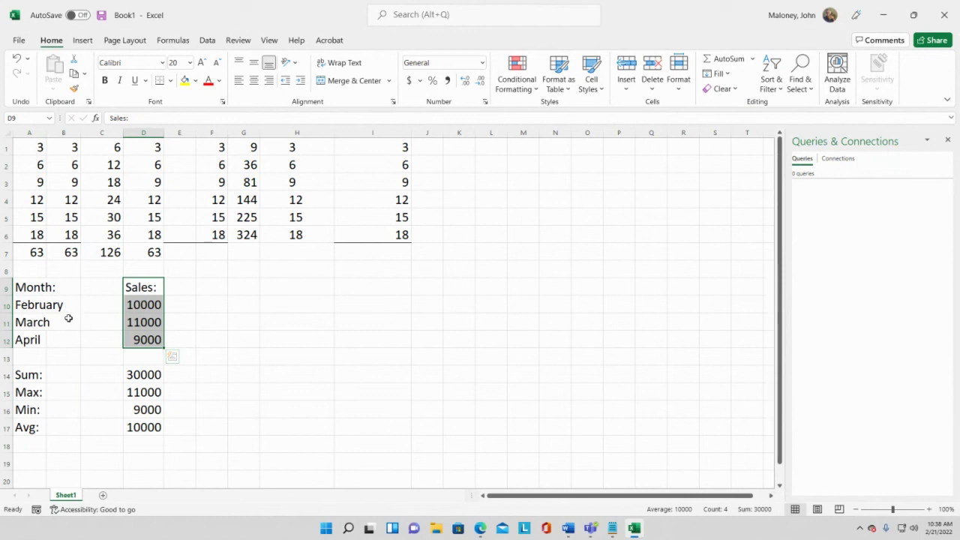
drag(36, 288, 132, 339)
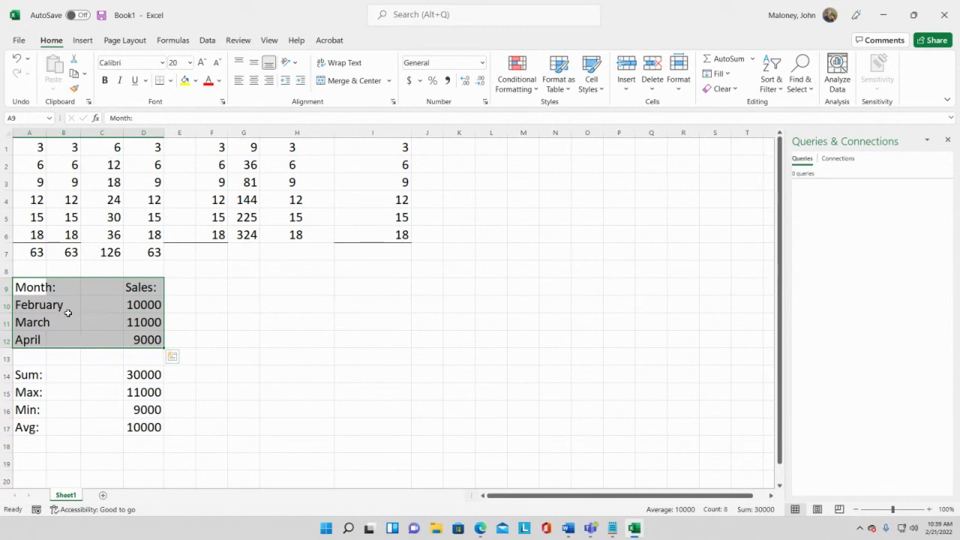
click(30, 290)
drag(29, 289, 24, 338)
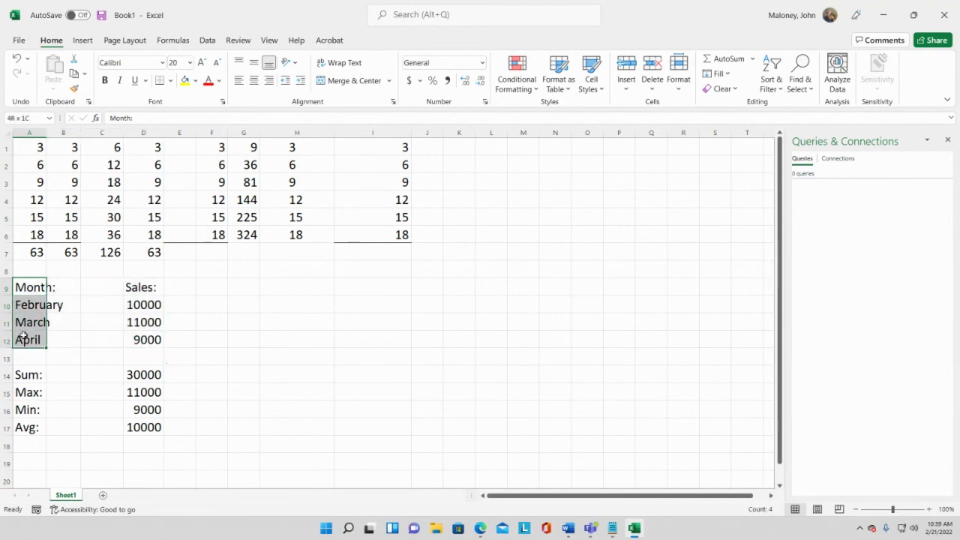
click(32, 285)
drag(32, 290, 32, 337)
drag(139, 289, 144, 342)
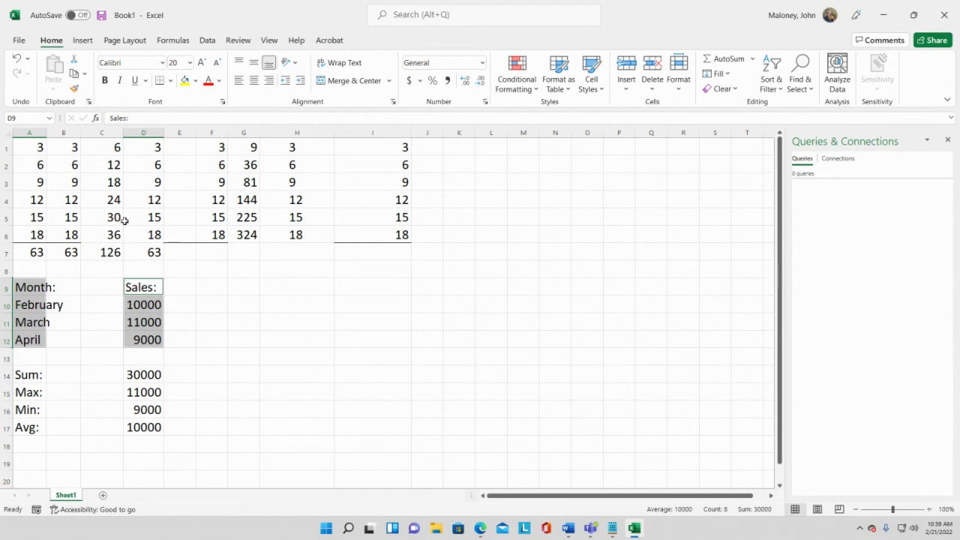
Step: Insert a 3-D Clustered Column chart of the February–April sales
click(83, 41)
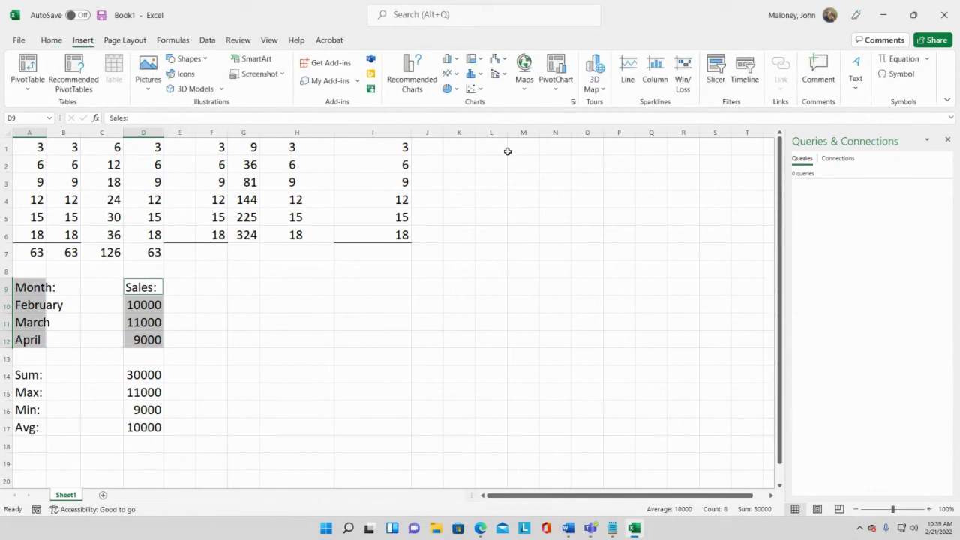
click(455, 60)
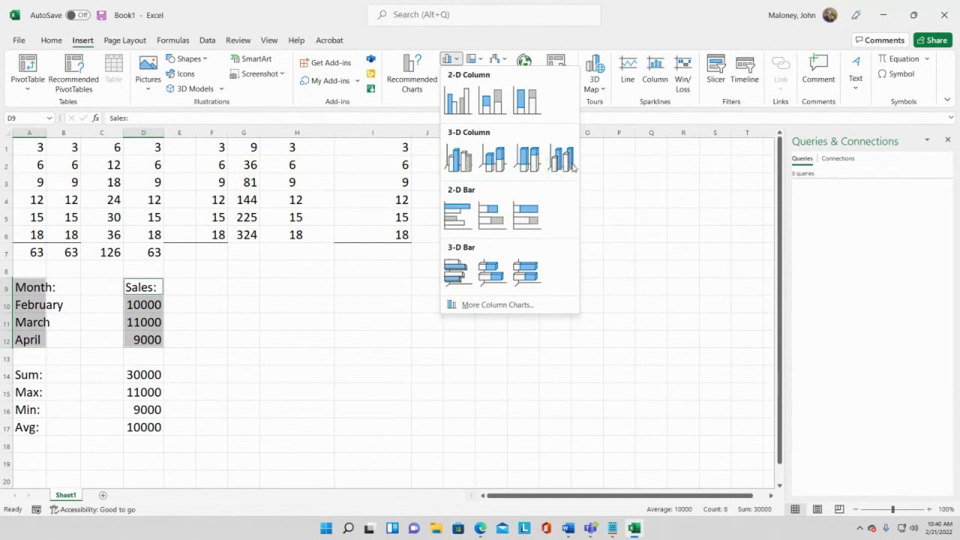
click(459, 155)
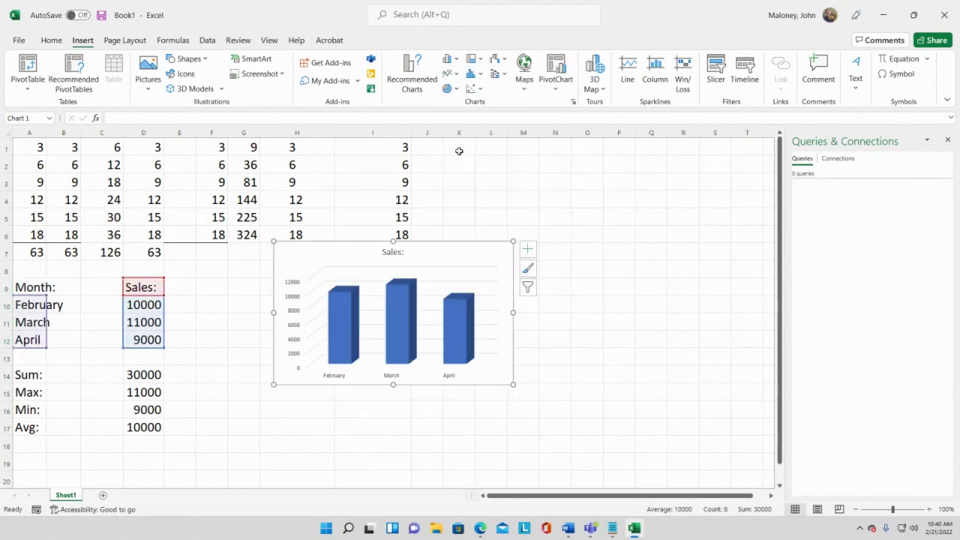
Step: Move the chart down-left and turn on Data Labels showing 10000, 11000 and 9000
drag(443, 241, 427, 276)
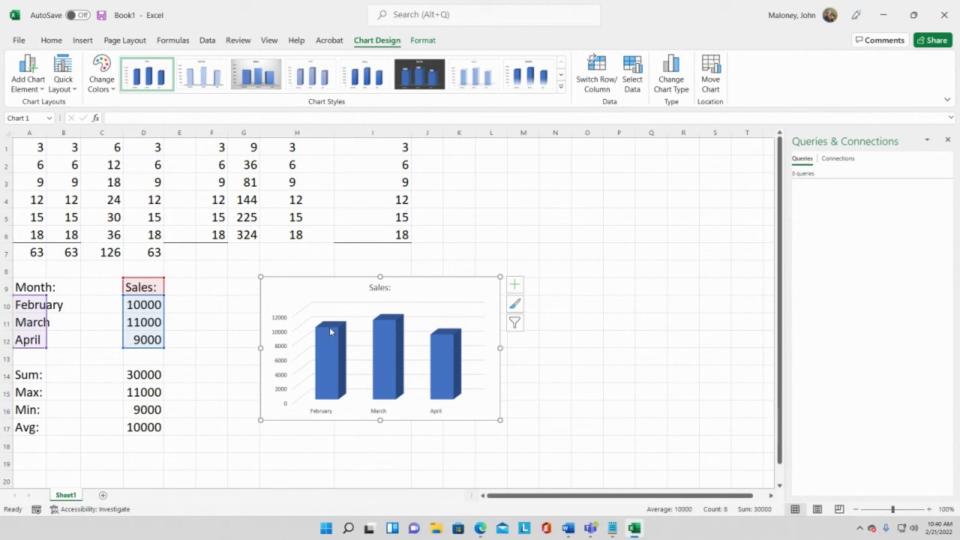
mouse_move(328, 397)
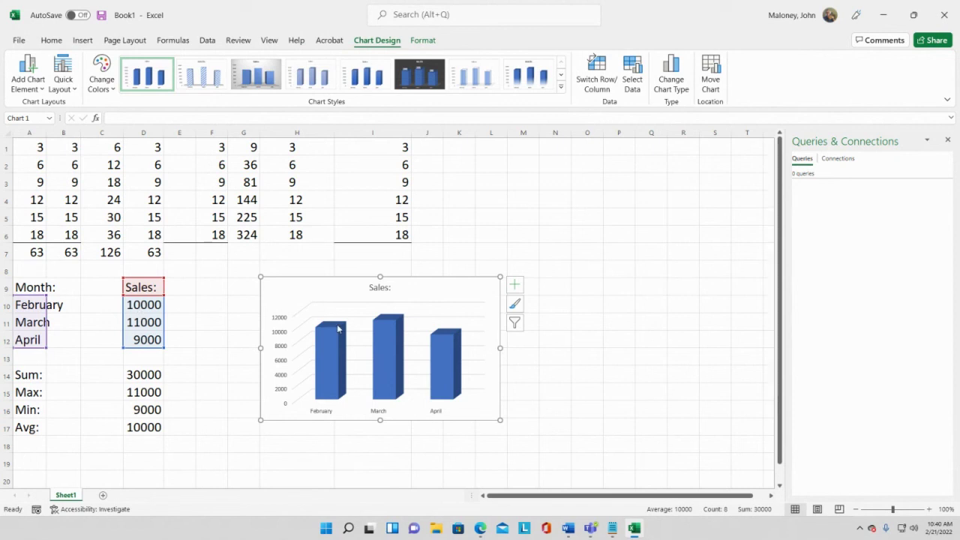
mouse_move(338, 329)
click(514, 288)
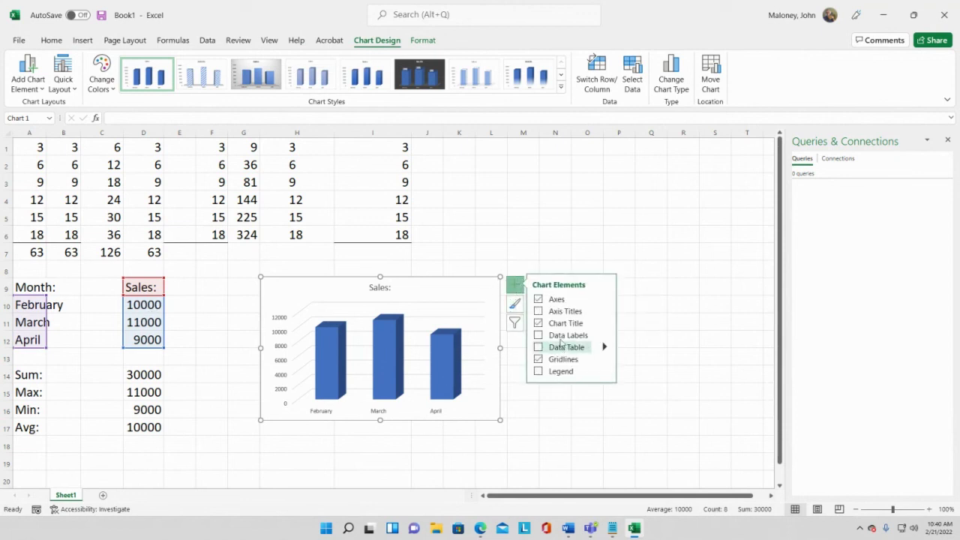
click(537, 336)
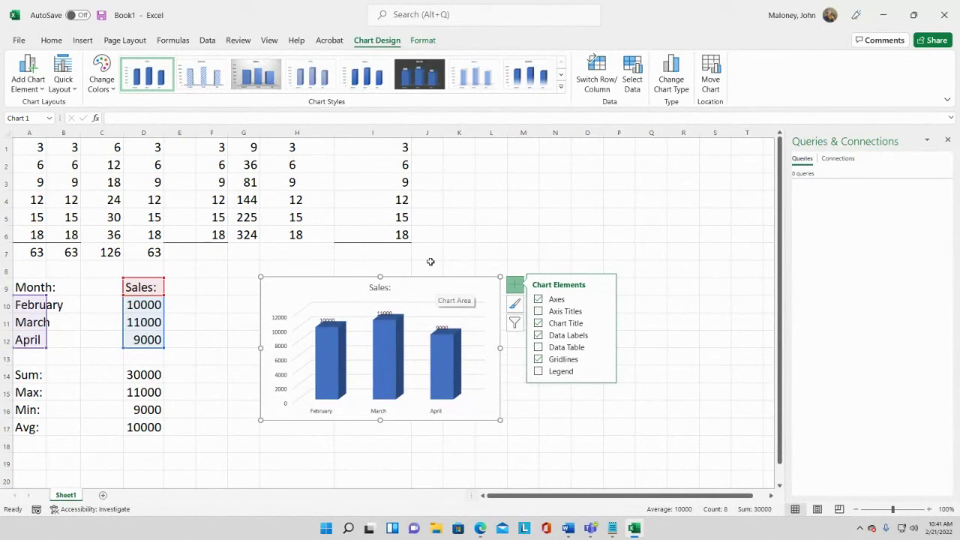
Step: In Save As, browse to Desktop > MDC > Spring 2022 > CGS1060 Homestead
click(24, 42)
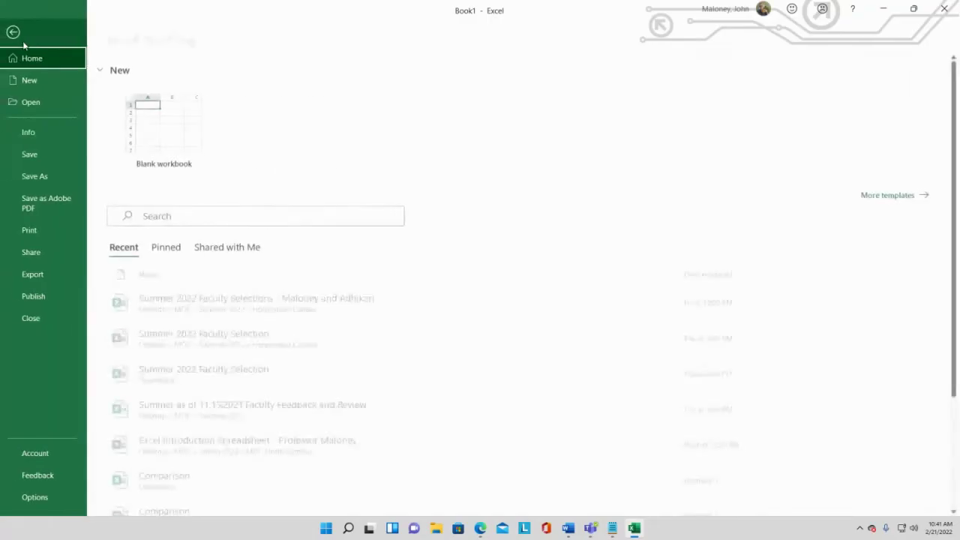
click(48, 182)
click(163, 226)
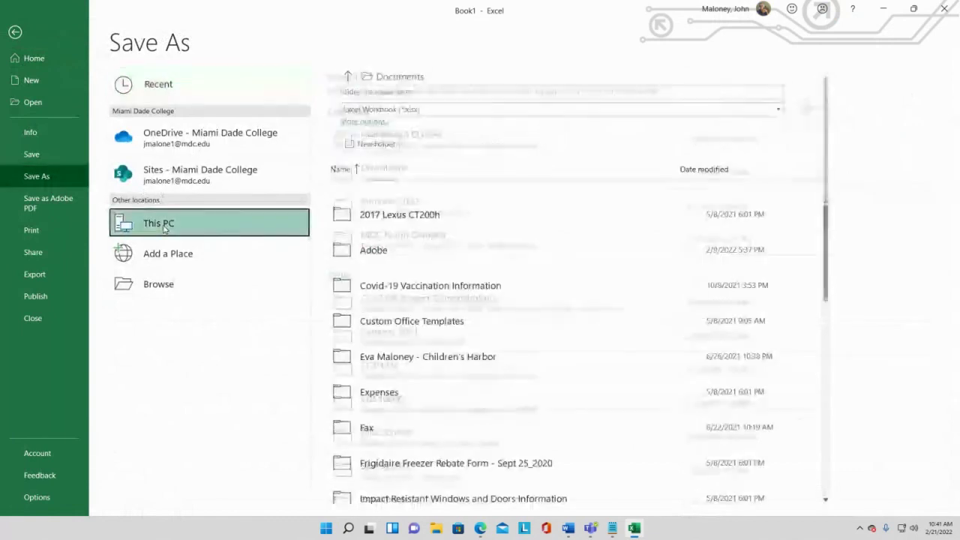
click(164, 227)
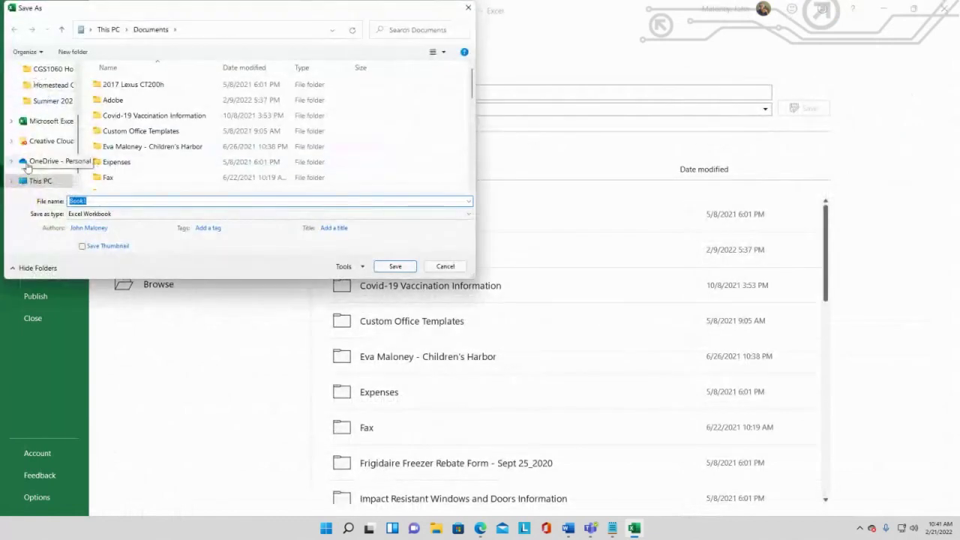
scroll(37, 112, up, 2)
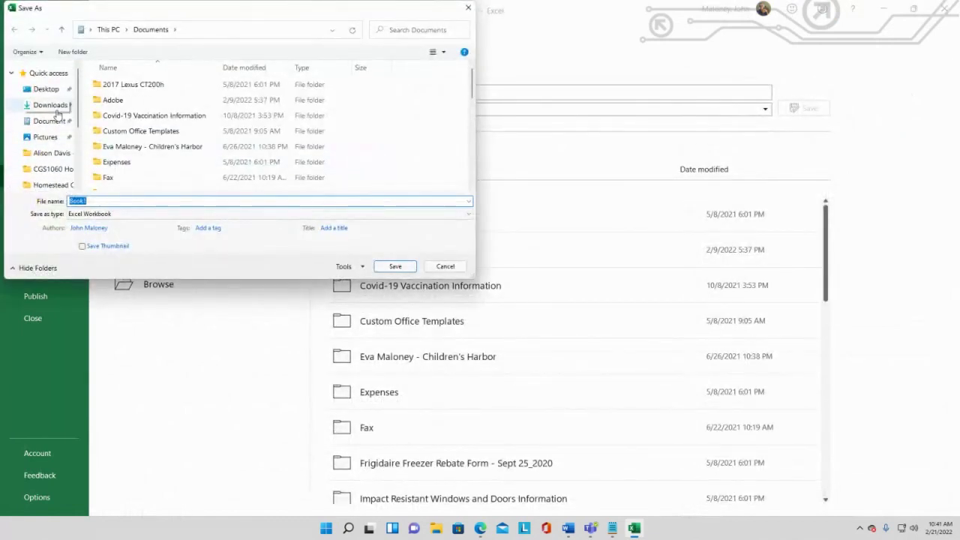
click(46, 89)
double_click(135, 132)
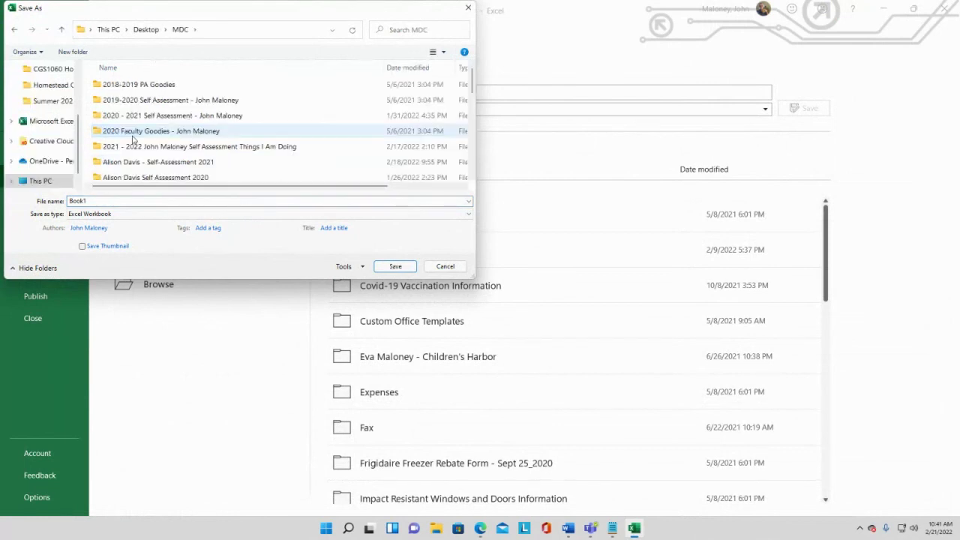
scroll(133, 147, down, 6)
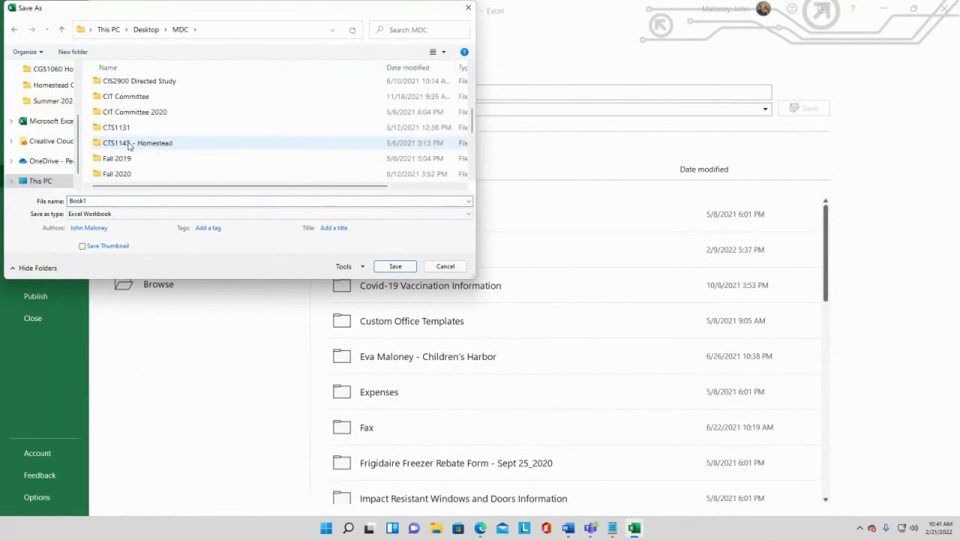
scroll(127, 145, down, 1)
double_click(120, 142)
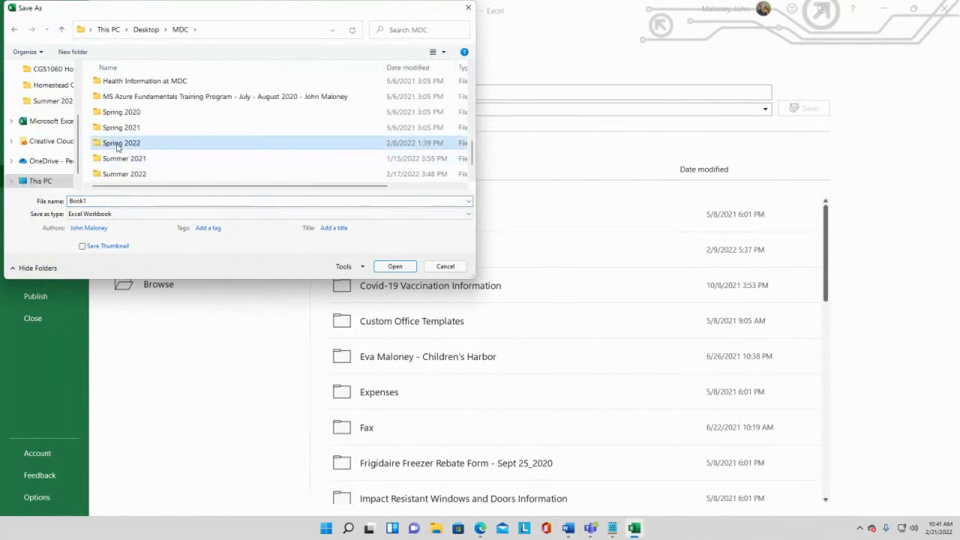
double_click(139, 85)
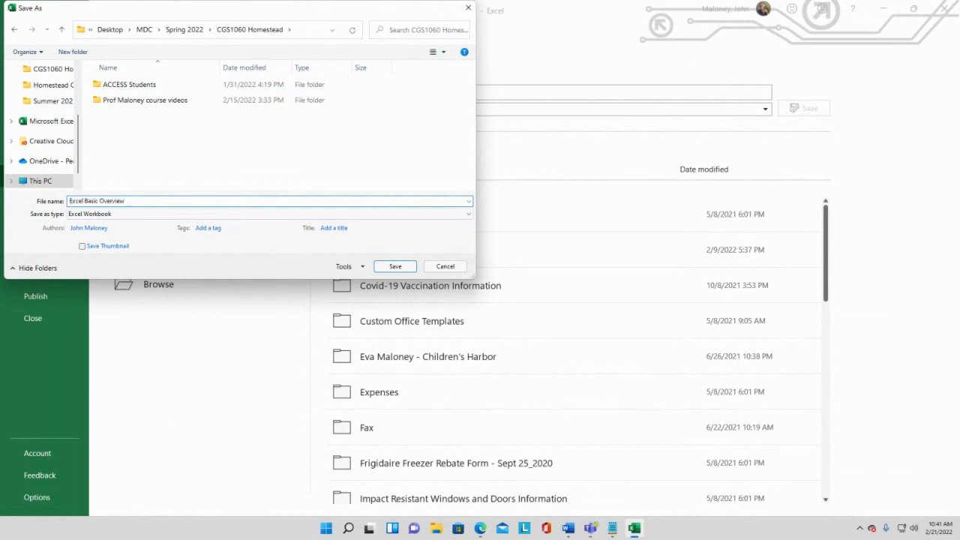
Step: Save as Excel Basic Overview with the instructor's name, close Excel, and return to Collaborate
text(or Maloney)
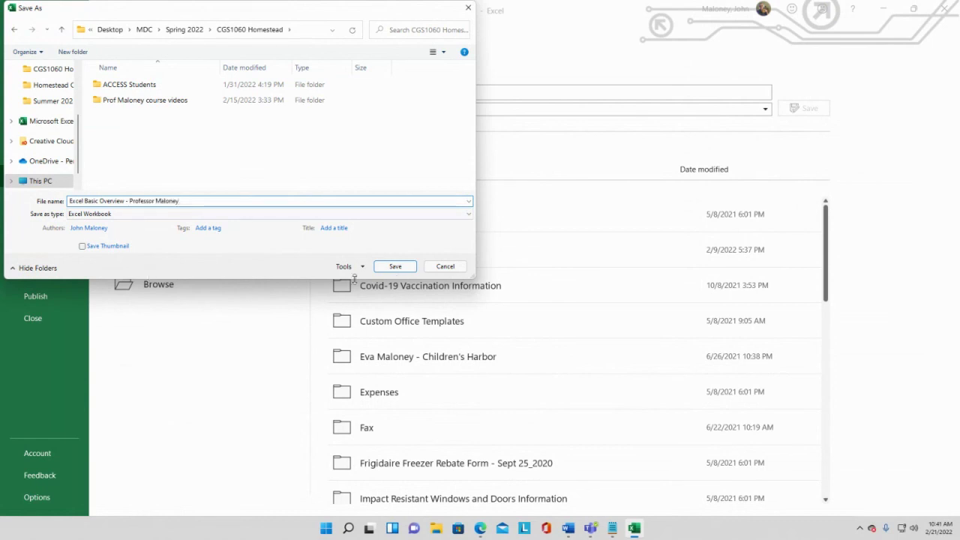
click(395, 267)
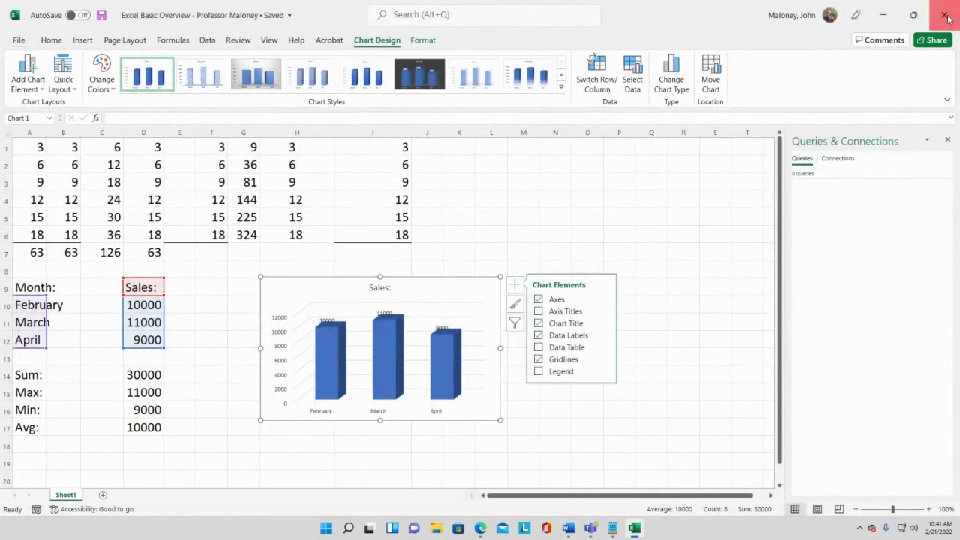
click(948, 15)
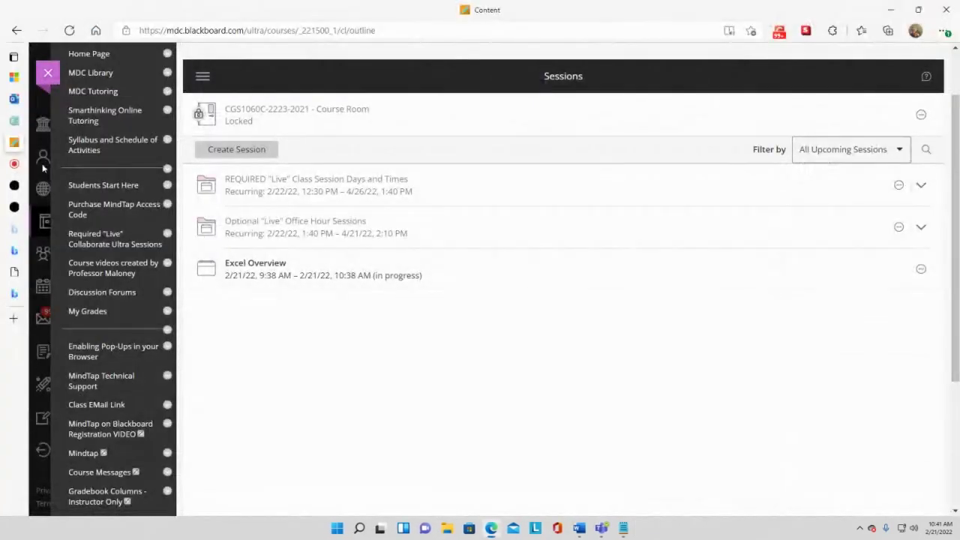
click(62, 164)
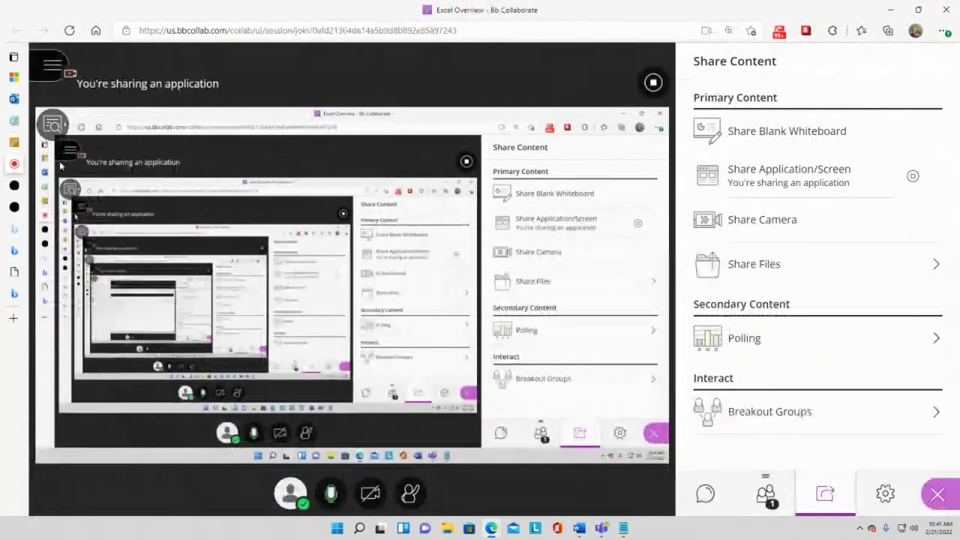